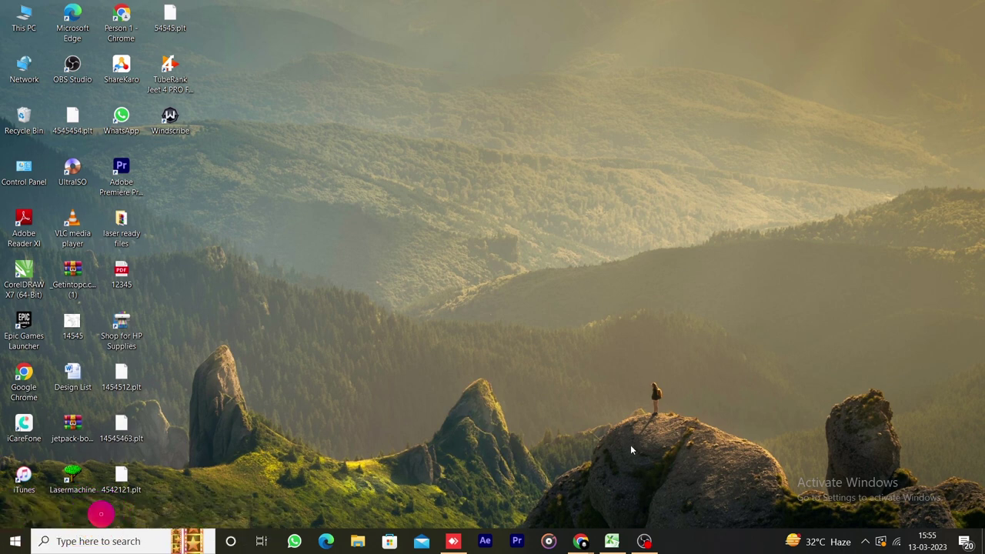
- Open an incognito Chrome window and run a Google image search for "sublimation frame designs"
{"action": "mouse_move", "coordinate": [580, 541]}
{"action": "left_click", "coordinate": [659, 499]}
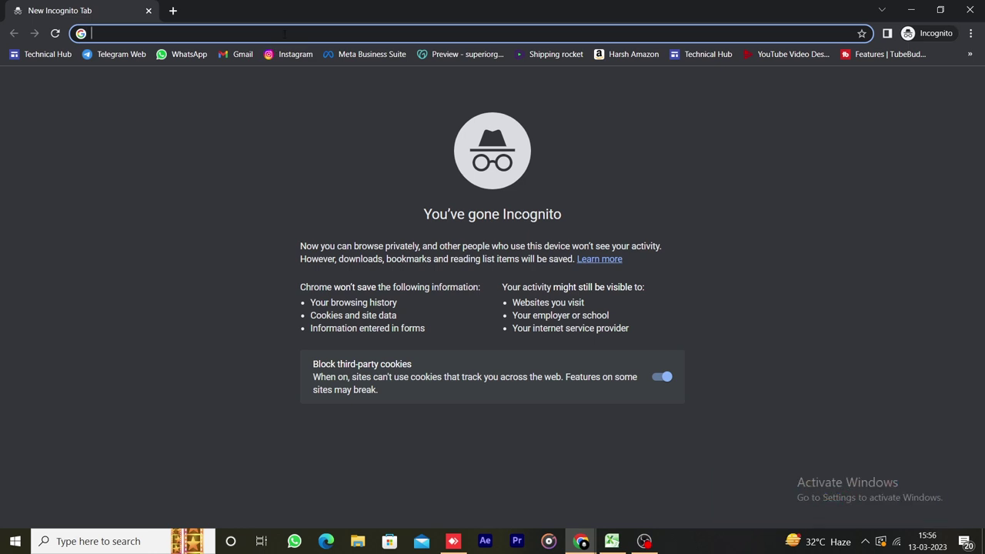
{"action": "type", "text": "su"}
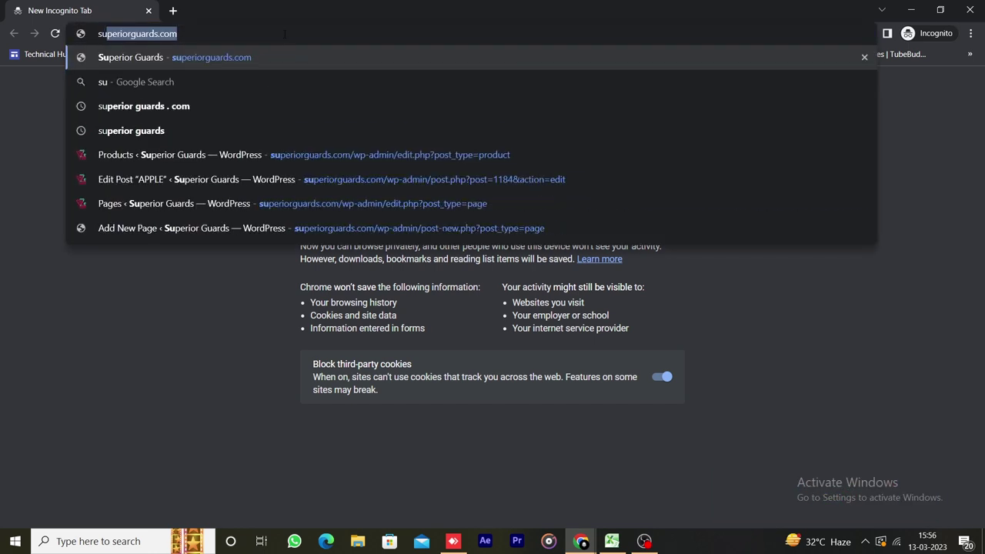
{"action": "type", "text": "blimar"}
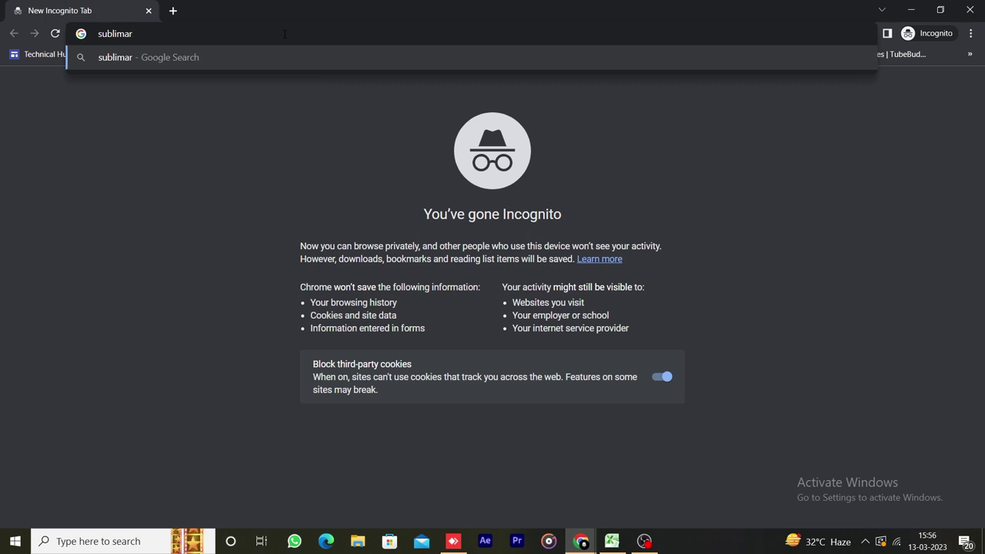
{"action": "key", "text": "BackSpace"}
{"action": "type", "text": "tion "}
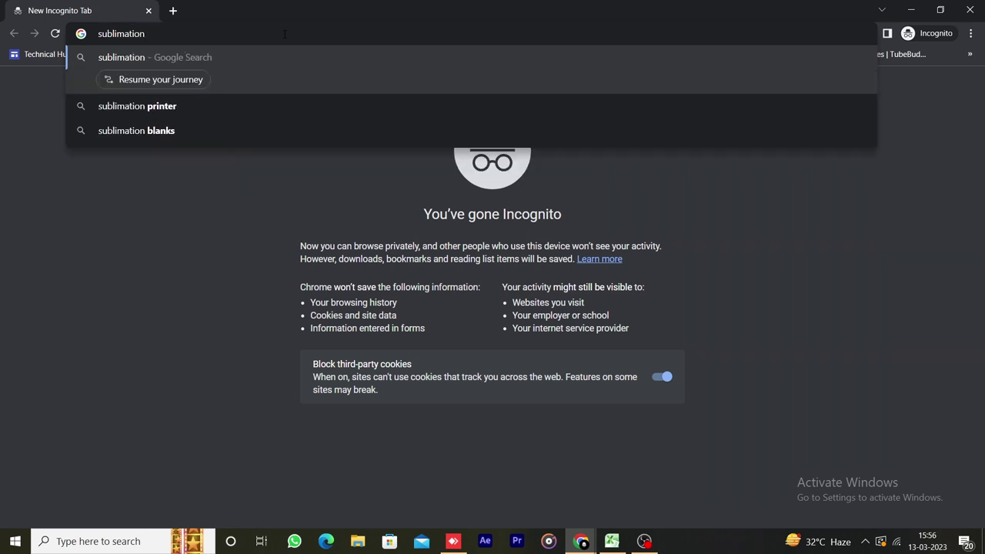
{"action": "type", "text": "frams"}
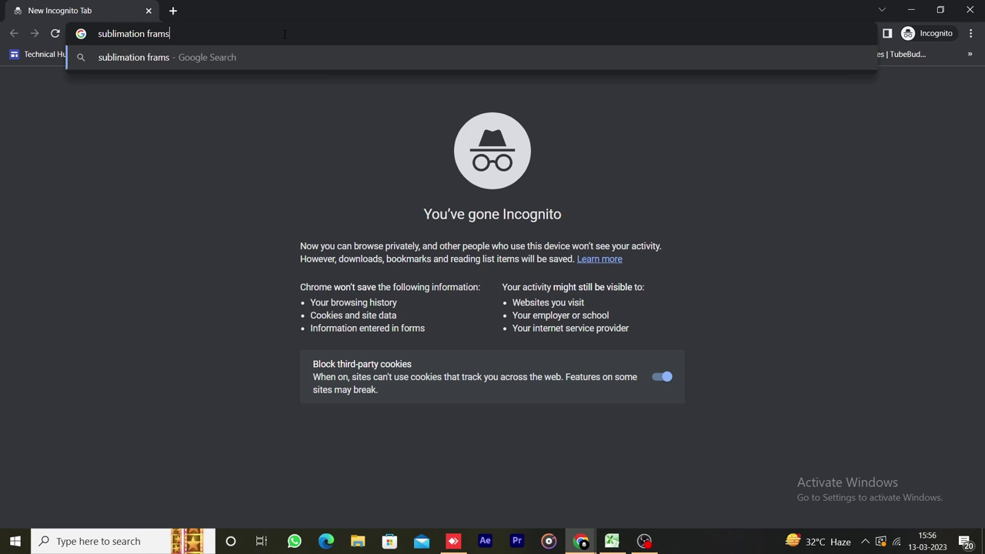
{"action": "key", "text": "BackSpace"}
{"action": "type", "text": "e"}
{"action": "type", "text": " designs"}
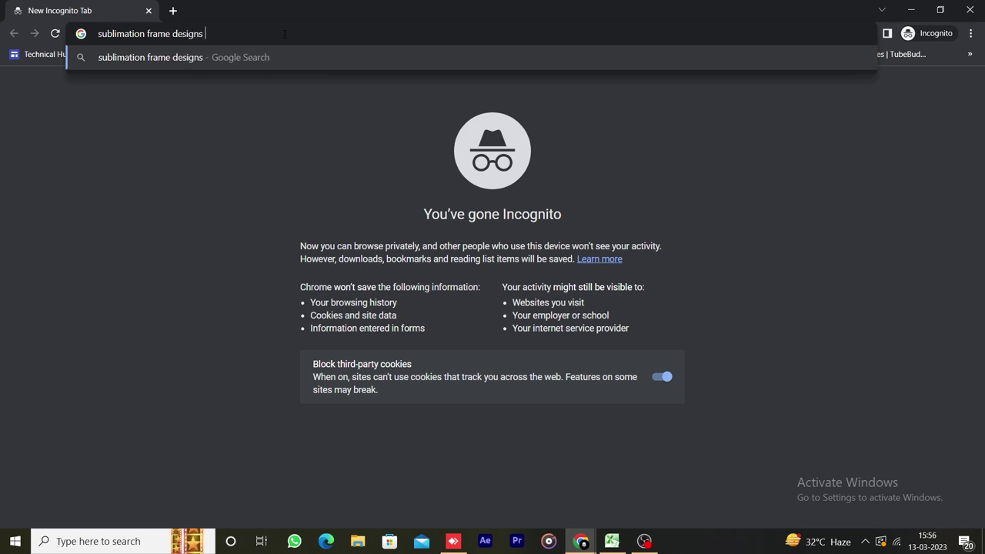
{"action": "key", "text": "Return"}
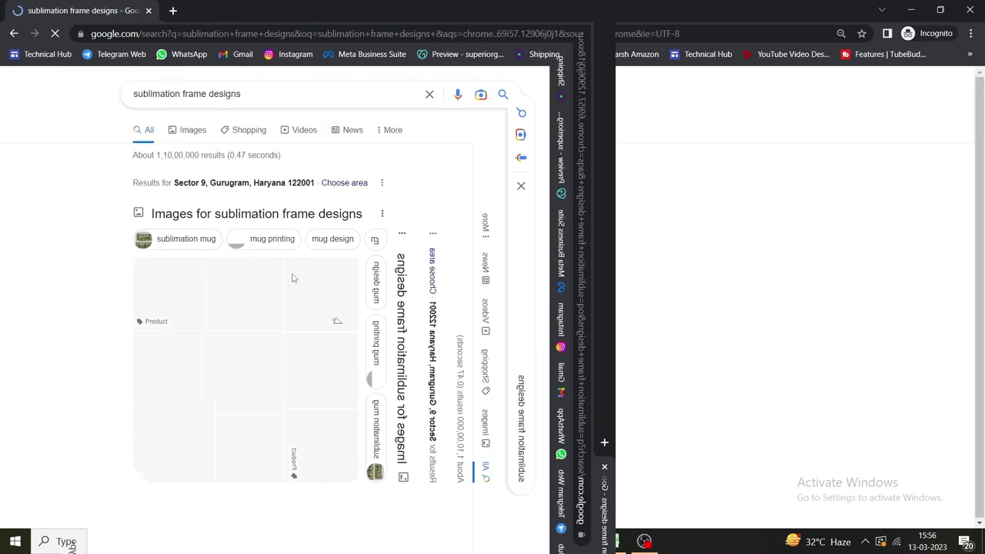
{"action": "left_click", "coordinate": [185, 136]}
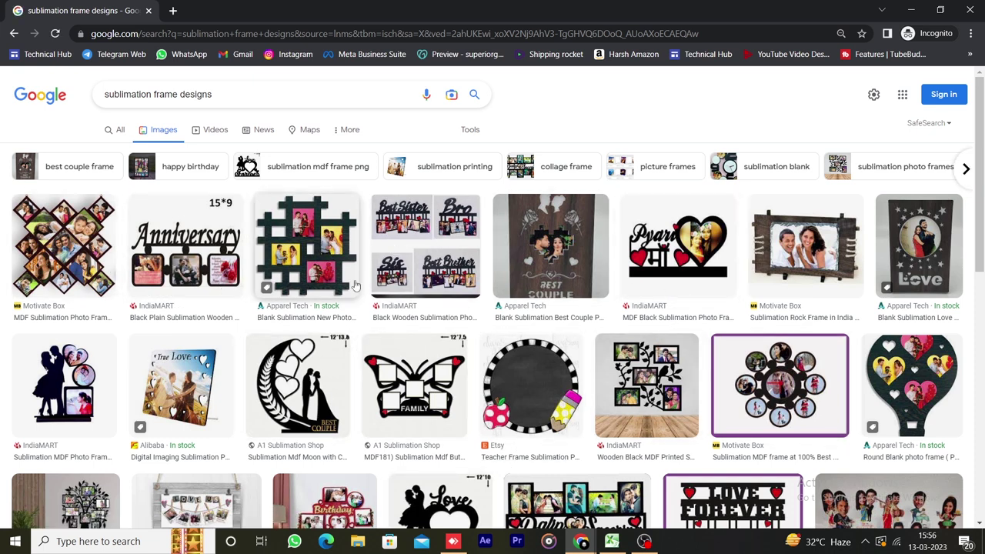
- Preview the black wooden Best Sister and Bro frame set and examine the related frame designs
{"action": "left_click", "coordinate": [425, 277]}
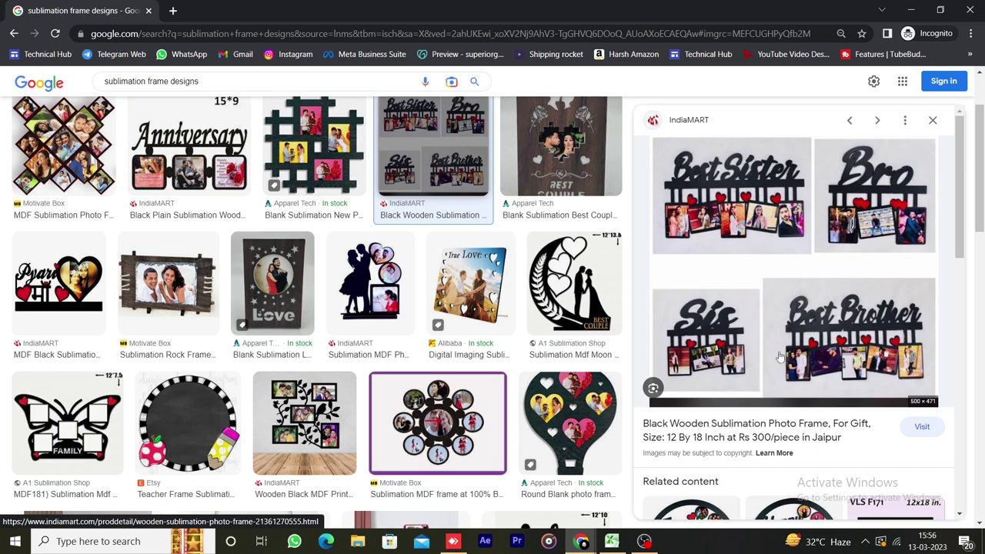
{"action": "scroll", "coordinate": [776, 323], "scroll_direction": "down", "scroll_amount": 3}
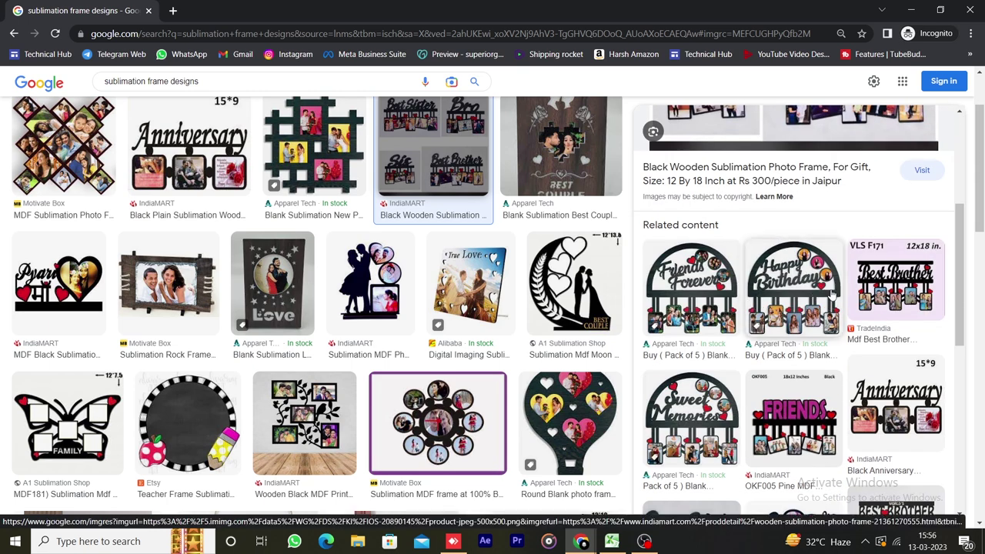
{"action": "scroll", "coordinate": [831, 297], "scroll_direction": "down", "scroll_amount": 1}
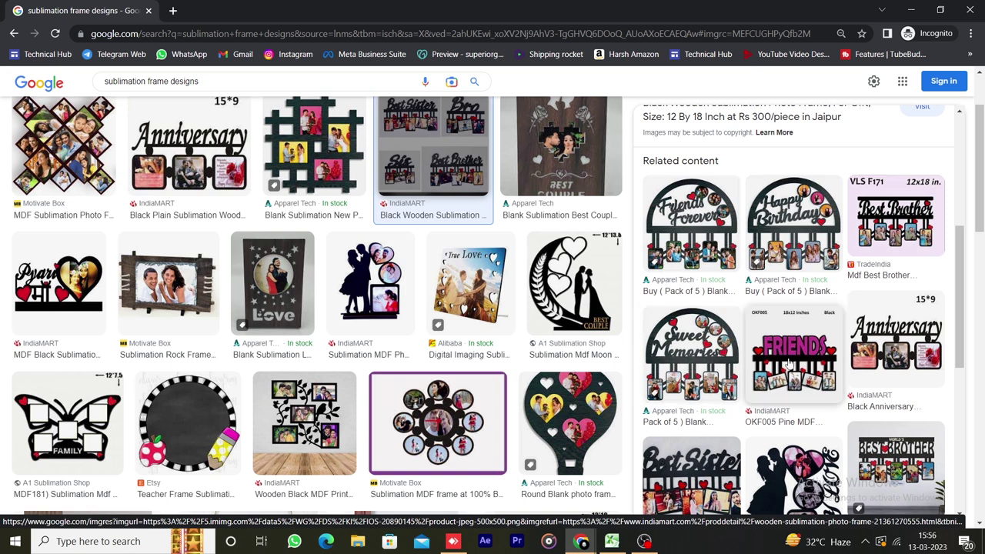
{"action": "scroll", "coordinate": [789, 359], "scroll_direction": "down", "scroll_amount": 2}
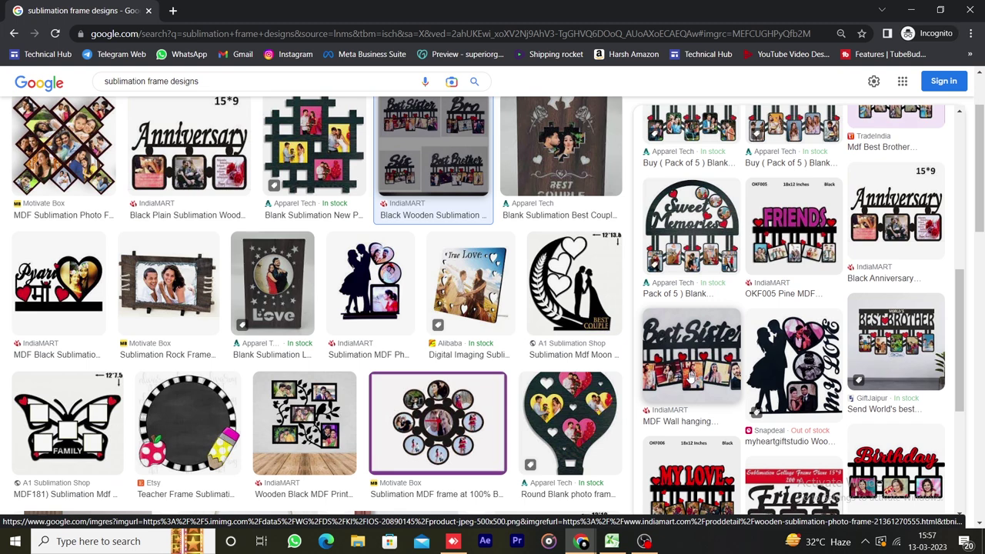
{"action": "scroll", "coordinate": [690, 377], "scroll_direction": "up", "scroll_amount": 4}
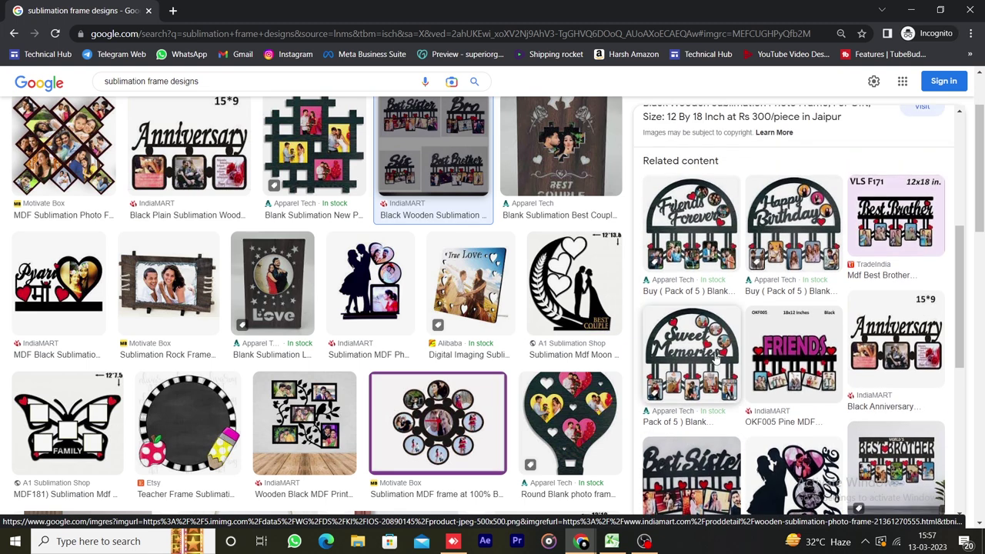
{"action": "scroll", "coordinate": [716, 358], "scroll_direction": "up", "scroll_amount": 3}
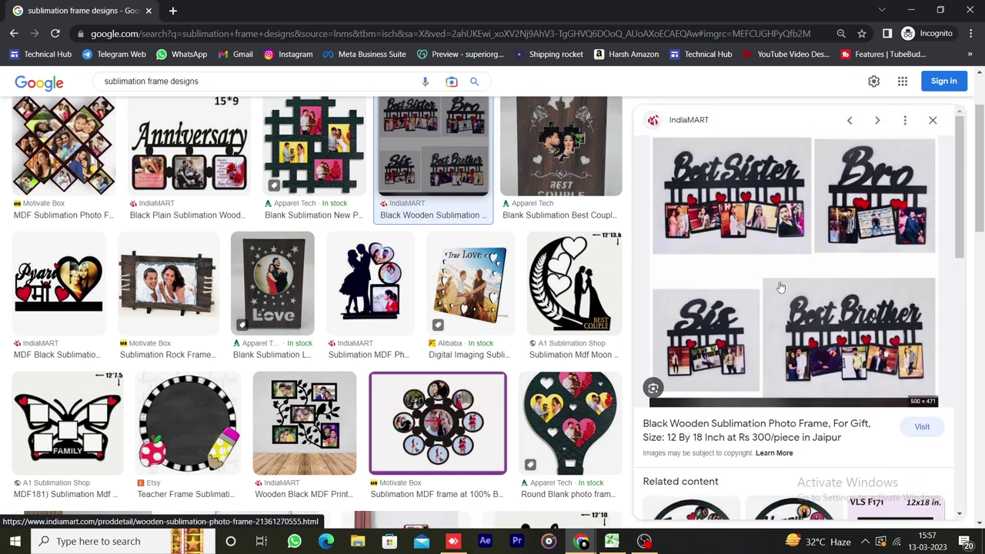
{"action": "scroll", "coordinate": [749, 297], "scroll_direction": "down", "scroll_amount": 3}
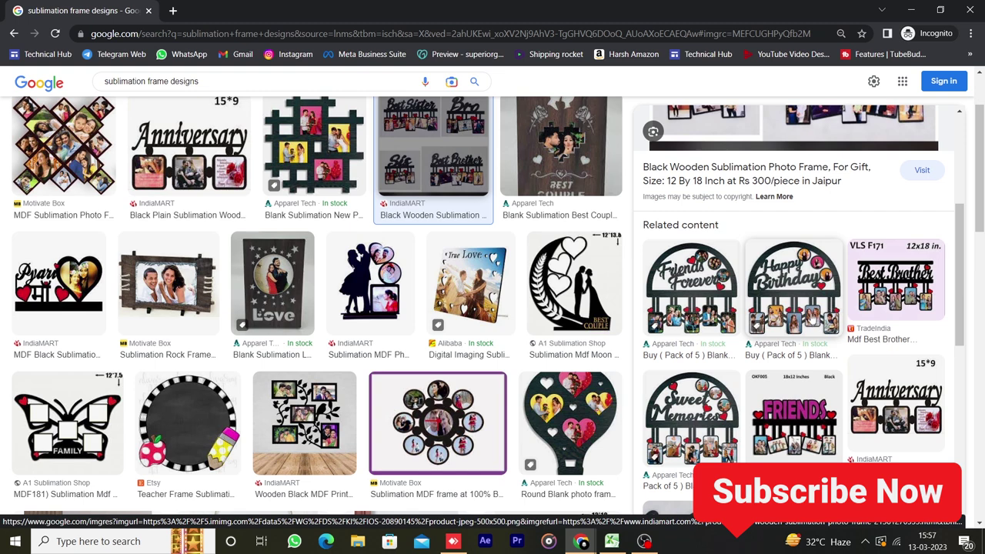
- Open the Happy Birthday arch photo frame from the related designs and copy its image
{"action": "left_click", "coordinate": [812, 314]}
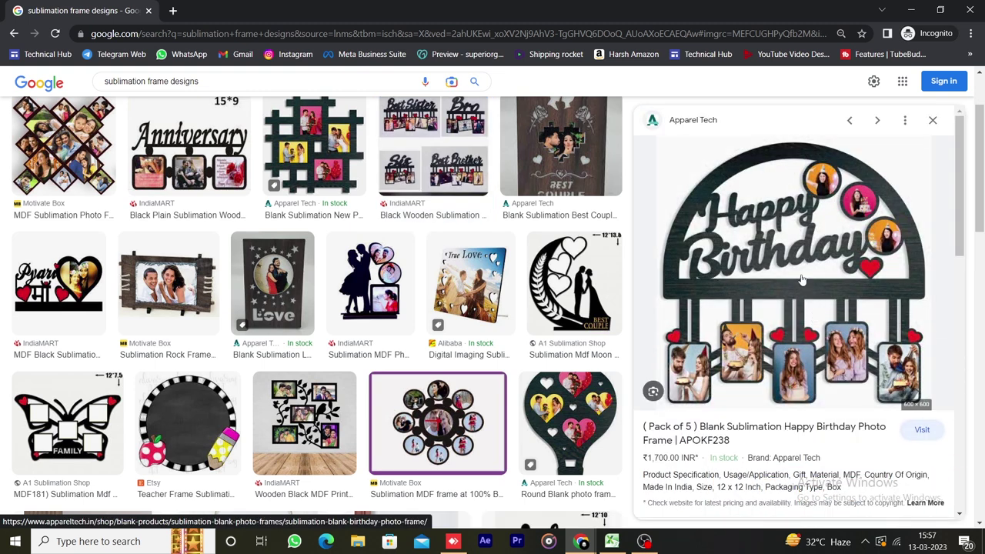
{"action": "right_click", "coordinate": [756, 224]}
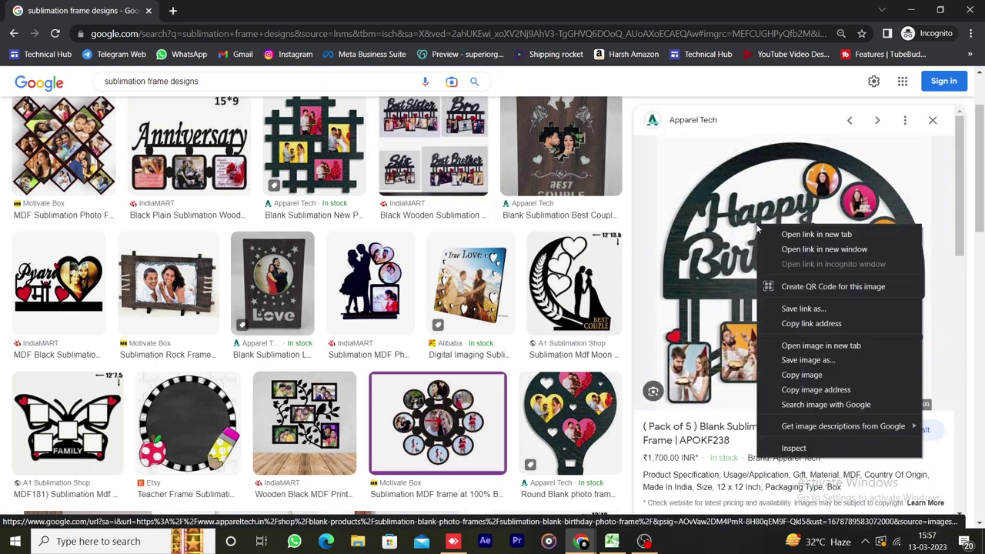
{"action": "left_click", "coordinate": [797, 390]}
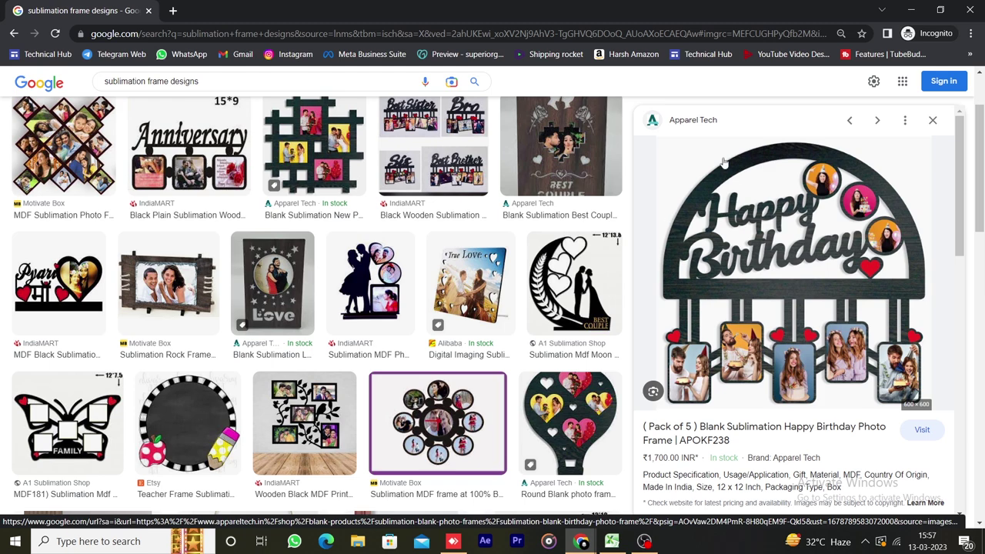
{"action": "scroll", "coordinate": [785, 313], "scroll_direction": "down", "scroll_amount": 4}
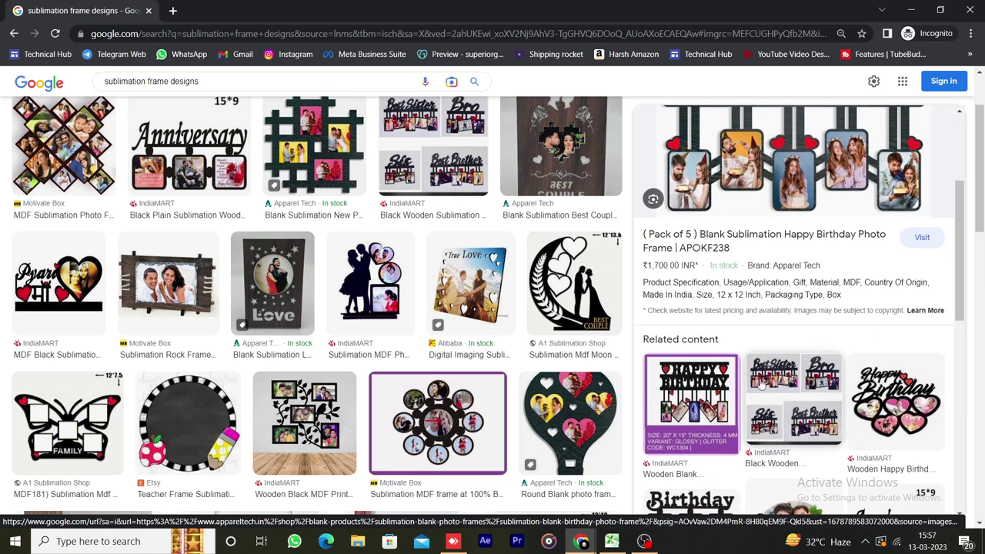
{"action": "scroll", "coordinate": [780, 362], "scroll_direction": "up", "scroll_amount": 4}
{"action": "right_click", "coordinate": [781, 263]}
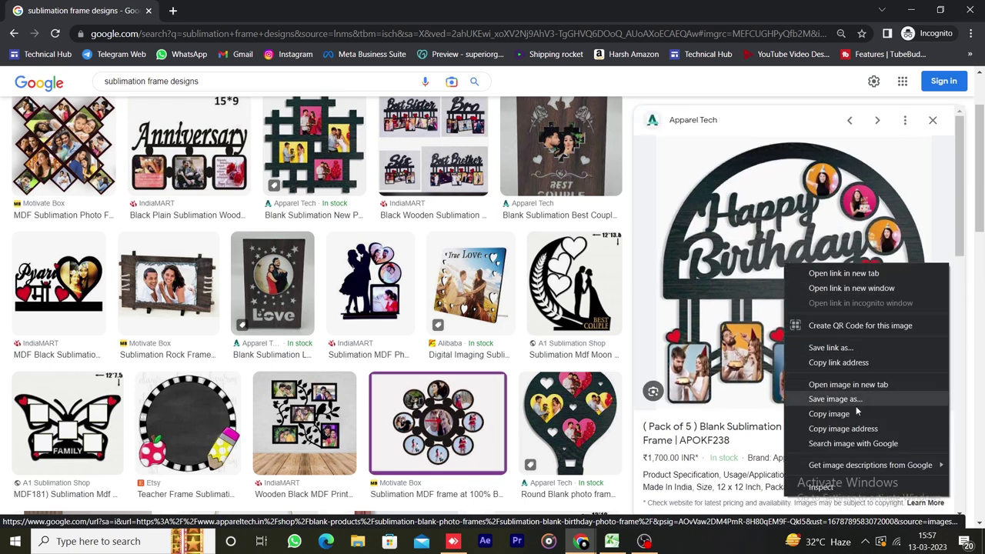
{"action": "left_click", "coordinate": [820, 424]}
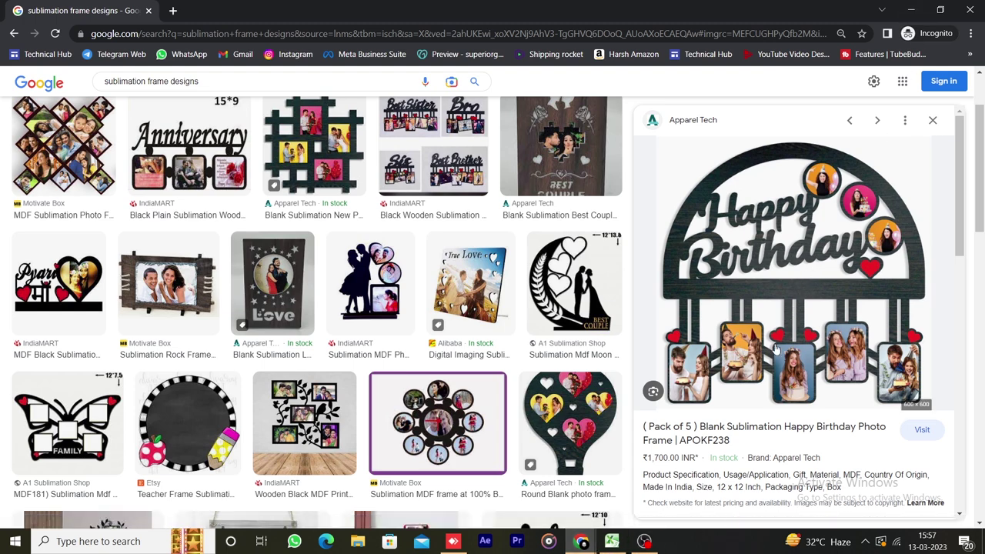
- Switch to CorelDRAW X7 and create a new A4 document with the default settings
{"action": "left_click", "coordinate": [910, 10]}
{"action": "right_click", "coordinate": [504, 156]}
{"action": "left_click", "coordinate": [539, 189]}
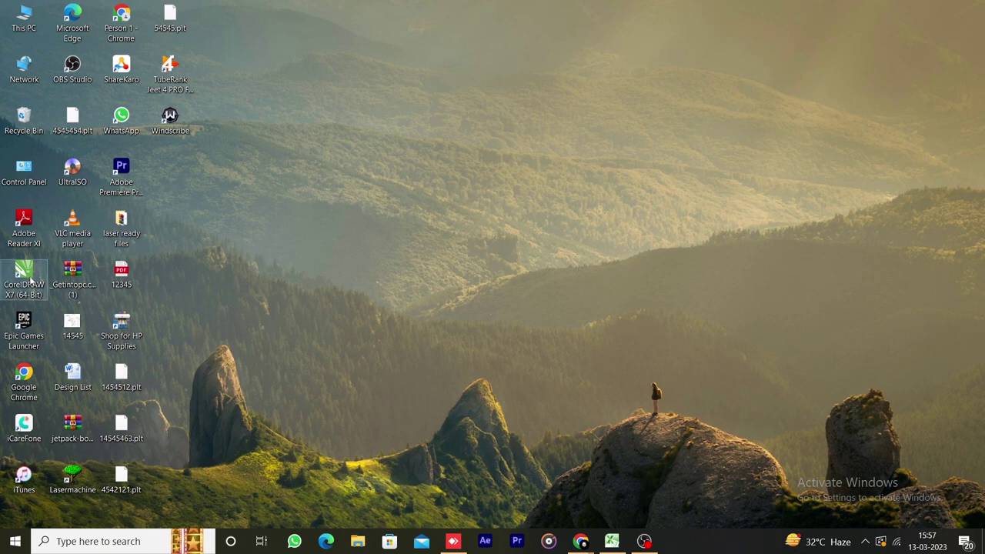
{"action": "left_click", "coordinate": [29, 280]}
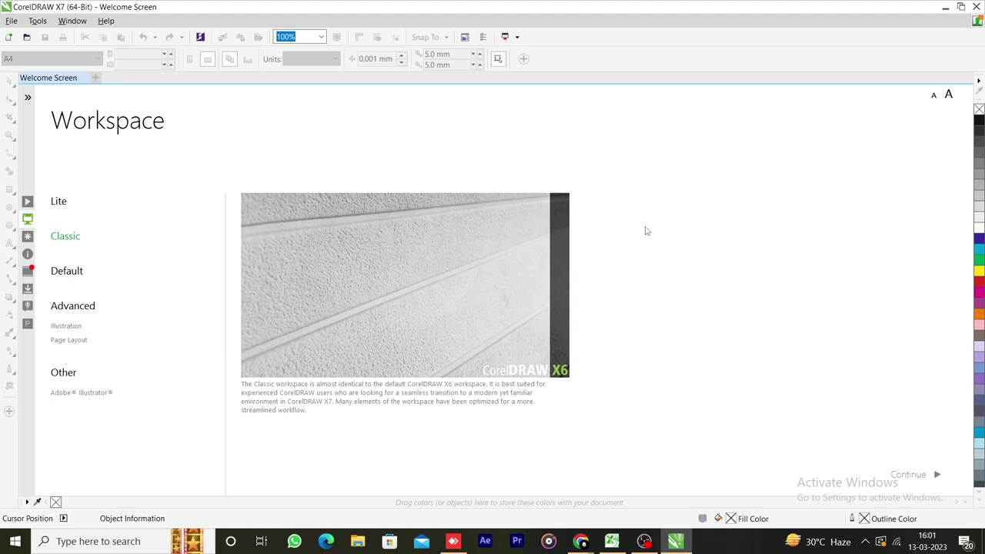
{"action": "key", "text": "ctrl+n"}
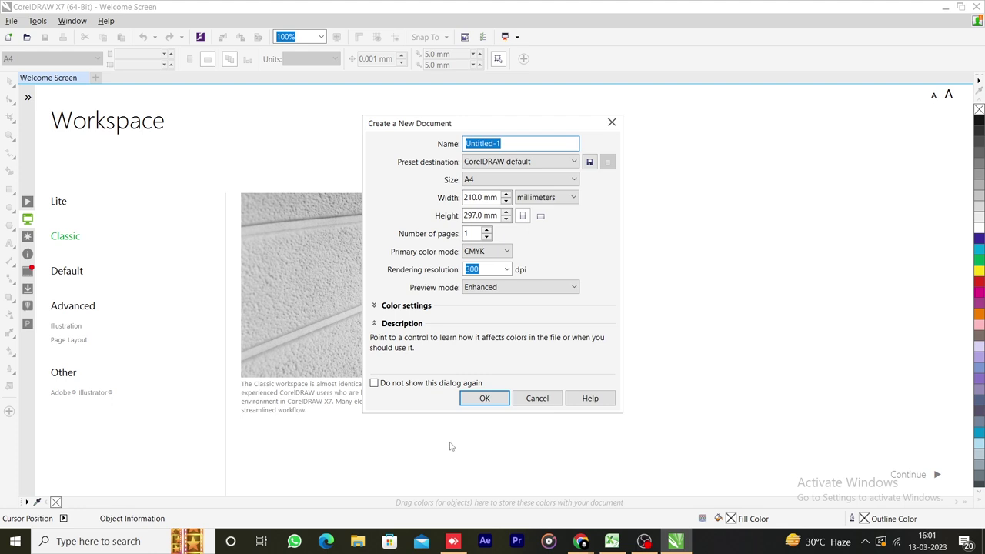
{"action": "left_click", "coordinate": [486, 398]}
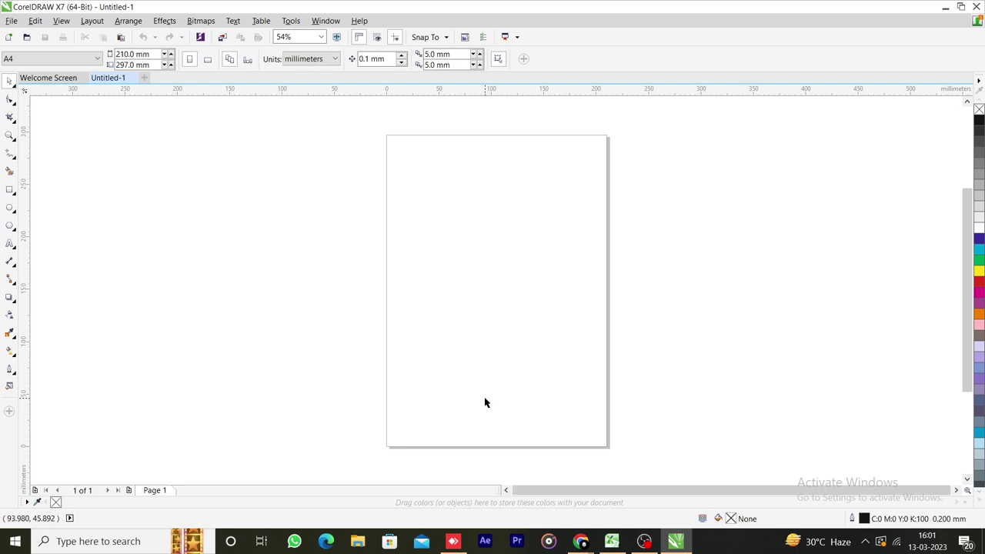
- Paste the copied Happy Birthday frame image and place it beside the page, to its left
{"action": "key", "text": "ctrl+v"}
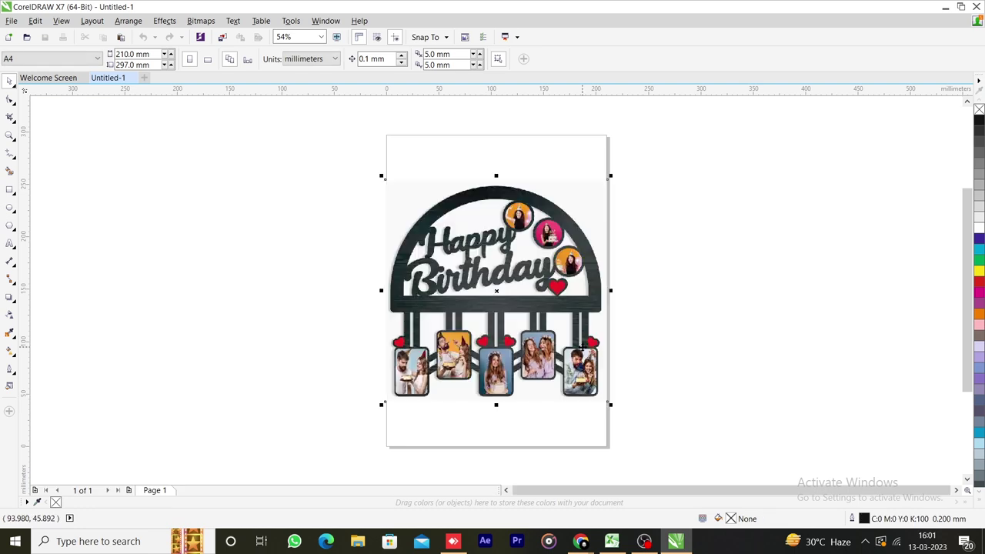
{"action": "left_click_drag", "start_coordinate": [583, 348], "coordinate": [302, 321]}
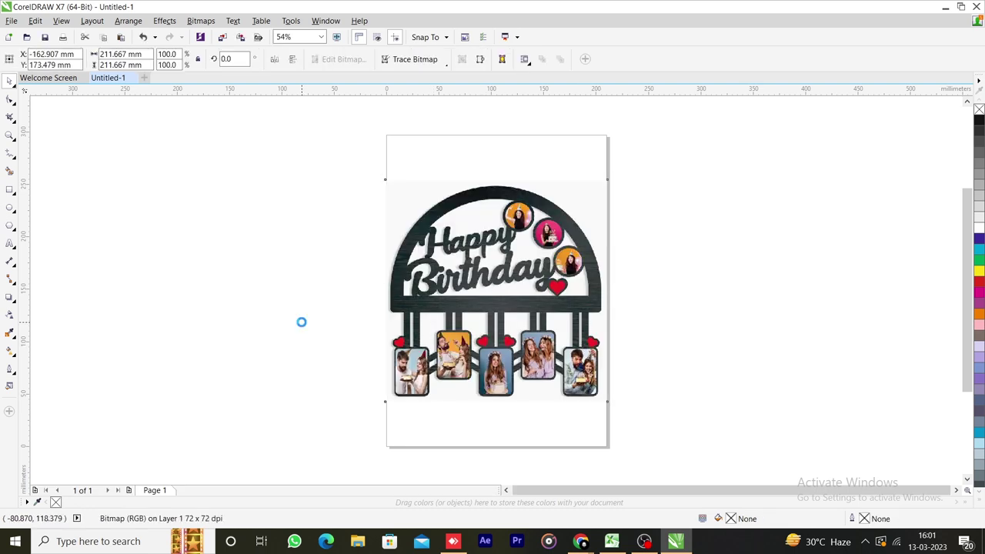
{"action": "left_click", "coordinate": [549, 336]}
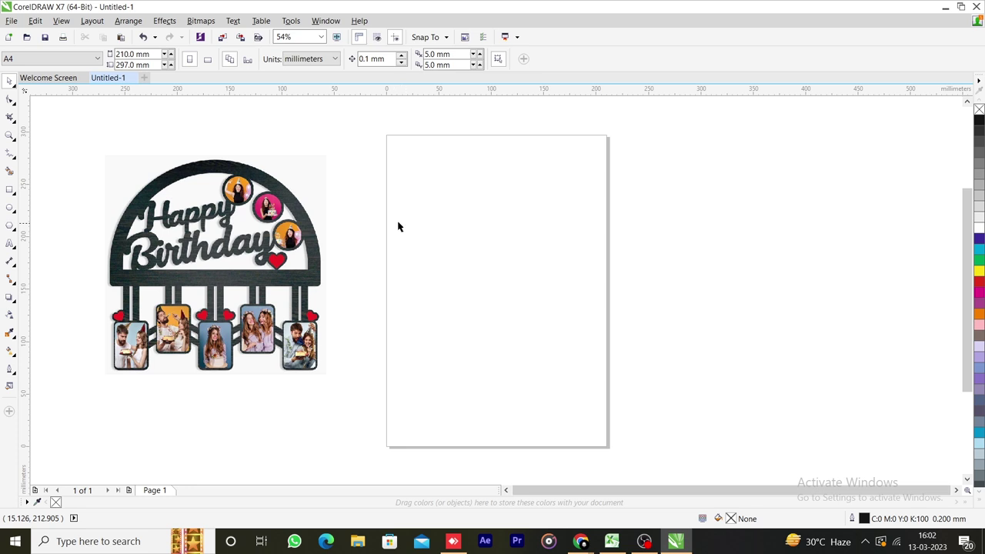
- Make the page landscape, switch the units to inches and set the page size to 12 by 10 inches
{"action": "left_click", "coordinate": [208, 59]}
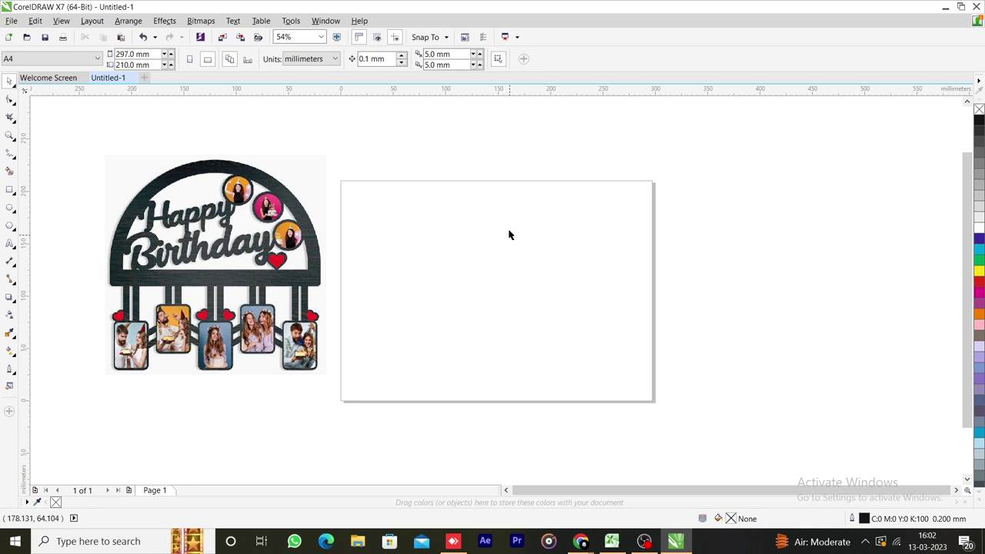
{"action": "left_click", "coordinate": [301, 63]}
{"action": "left_click", "coordinate": [297, 73]}
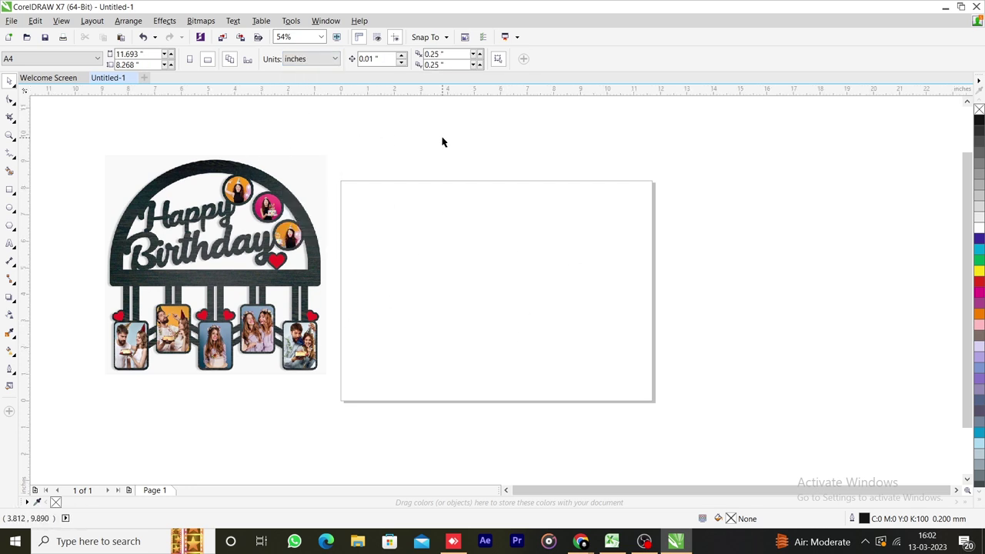
{"action": "double_click", "coordinate": [151, 56]}
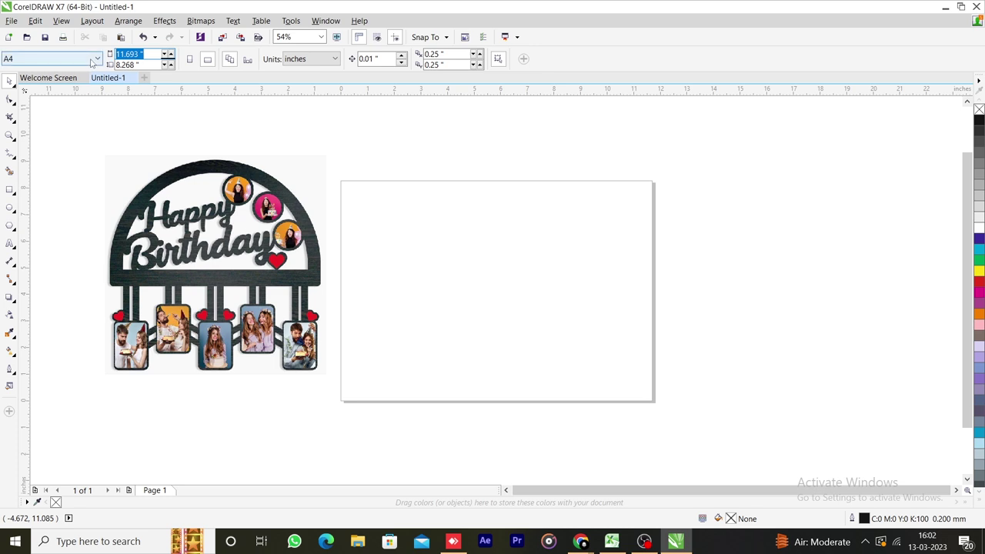
{"action": "type", "text": "12"}
{"action": "double_click", "coordinate": [139, 64]}
{"action": "type", "text": "10"}
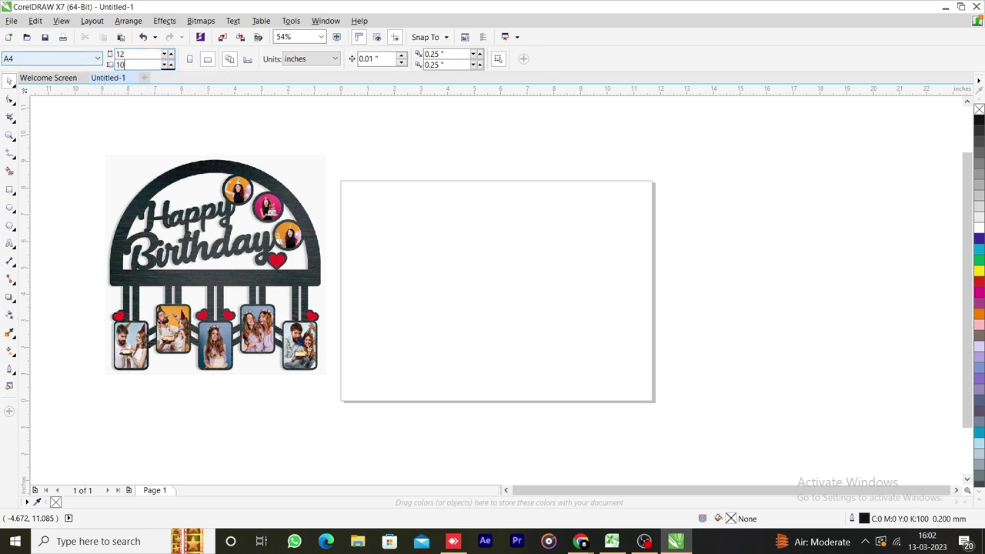
{"action": "key", "text": "Return"}
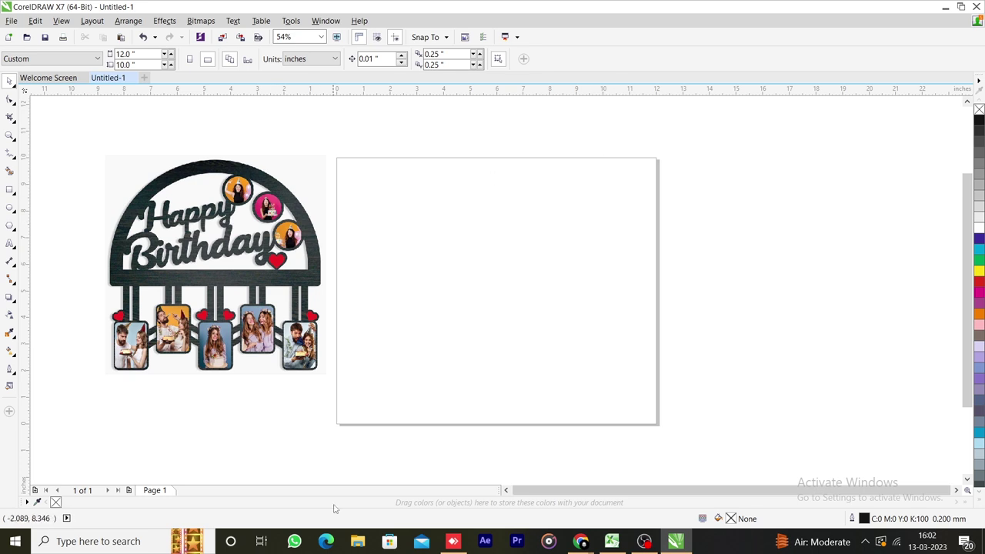
- Move the Happy Birthday reference image farther left from the page and deselect it
{"action": "left_click", "coordinate": [322, 254]}
{"action": "left_click_drag", "start_coordinate": [321, 254], "coordinate": [241, 285]}
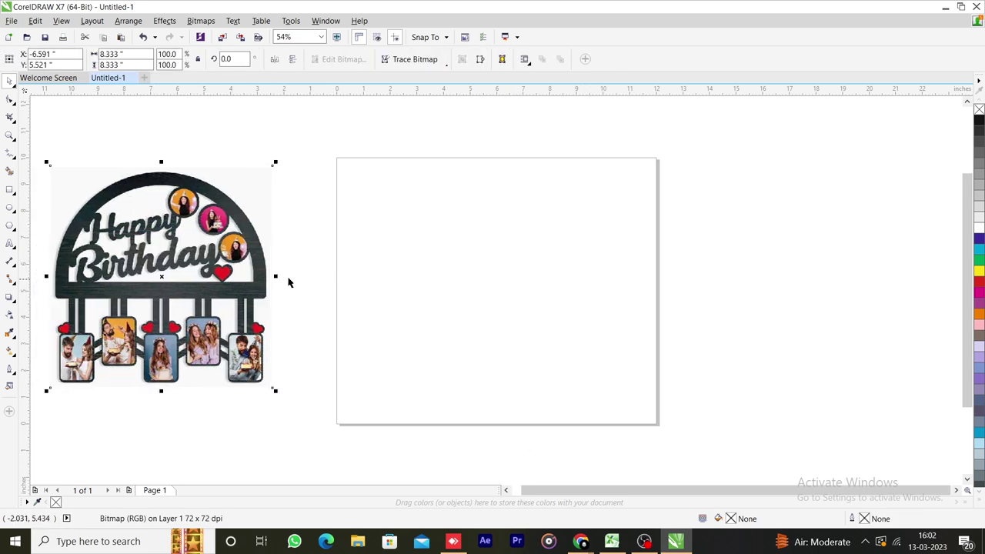
{"action": "left_click", "coordinate": [321, 276]}
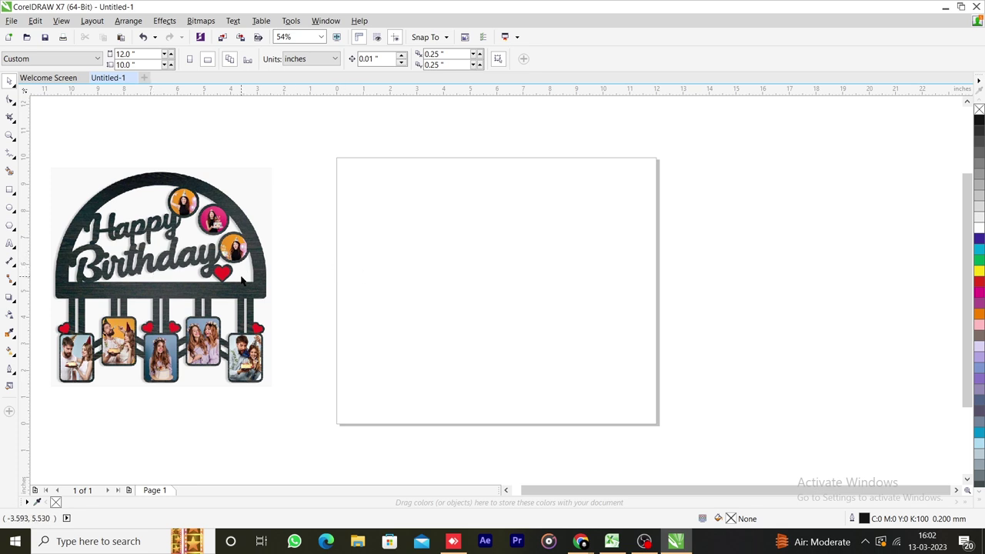
- Draw a long thin horizontal rectangle across the middle of the page and set its width to 11.5 inches
{"action": "left_click", "coordinate": [9, 189]}
{"action": "left_click_drag", "start_coordinate": [368, 277], "coordinate": [638, 295]}
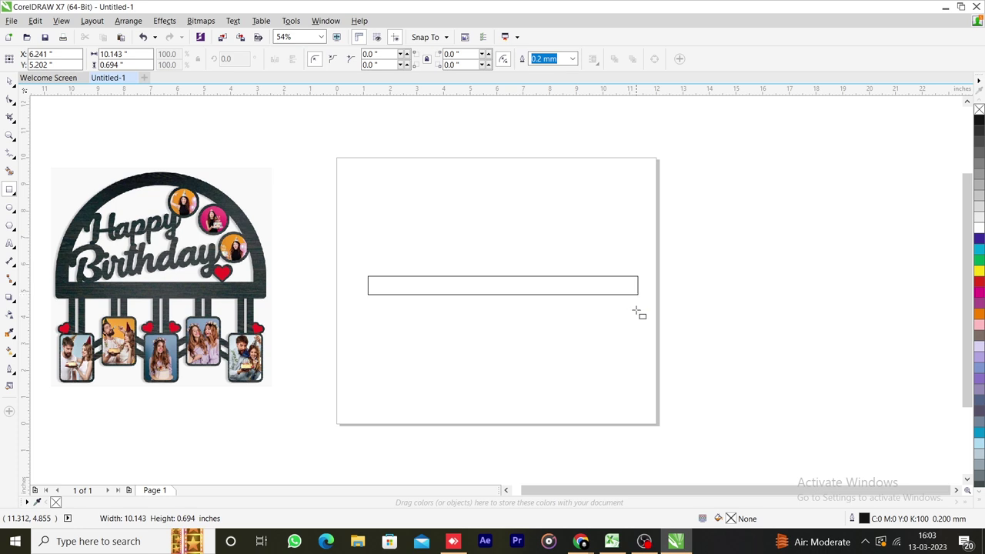
{"action": "key", "text": "space"}
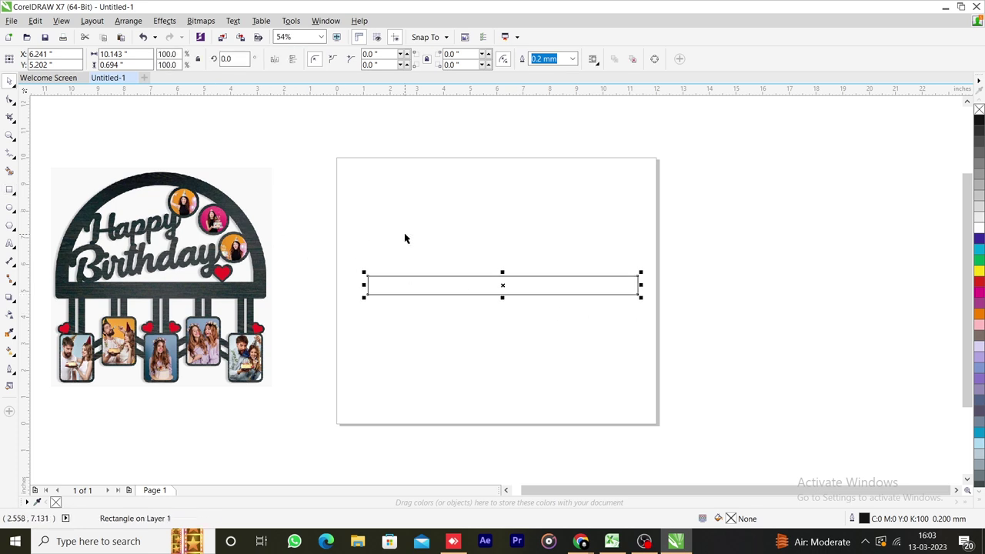
{"action": "left_click", "coordinate": [113, 54]}
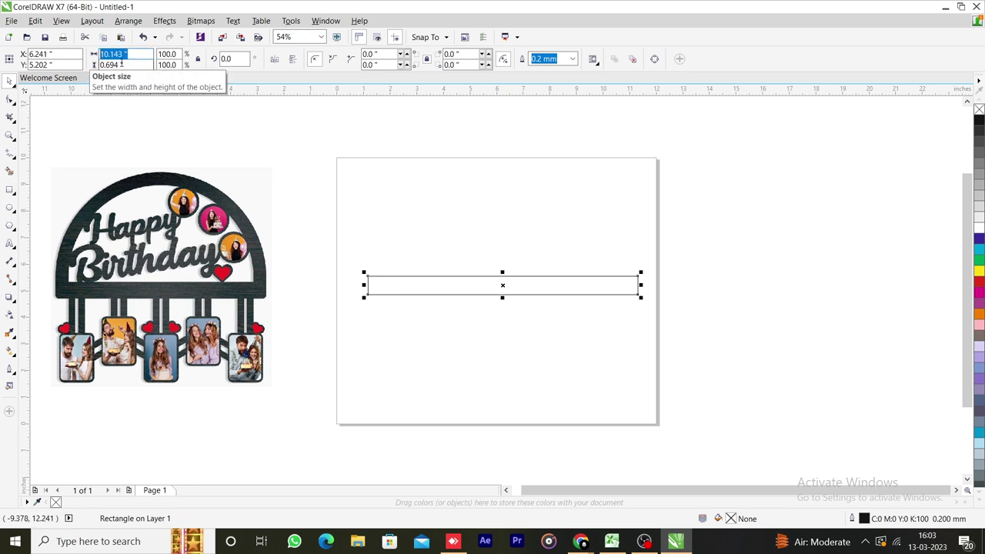
{"action": "type", "text": "1"}
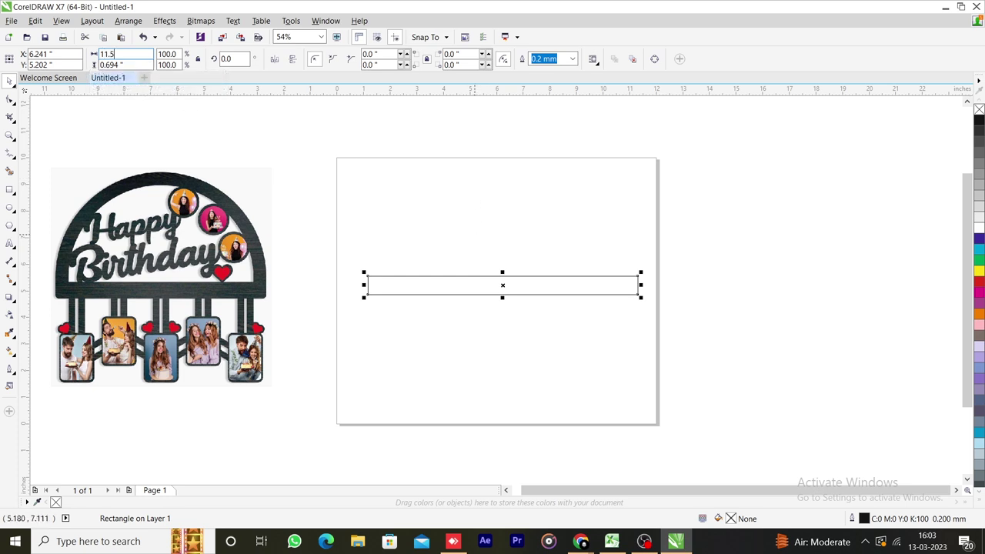
{"action": "type", "text": "1.5"}
{"action": "key", "text": "Return"}
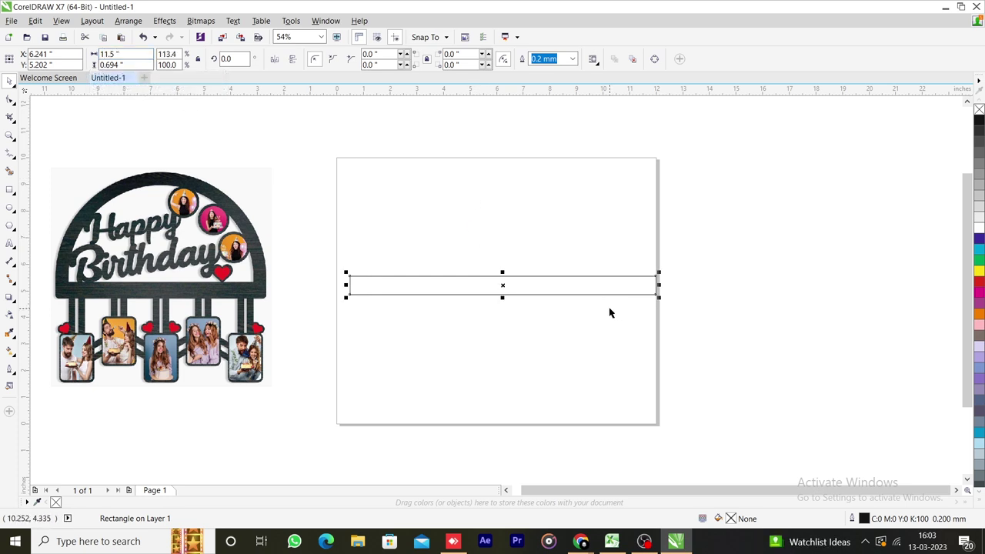
- Center the long bar on the page, set its height to 0.5 inch and deselect it
{"action": "key", "text": "p"}
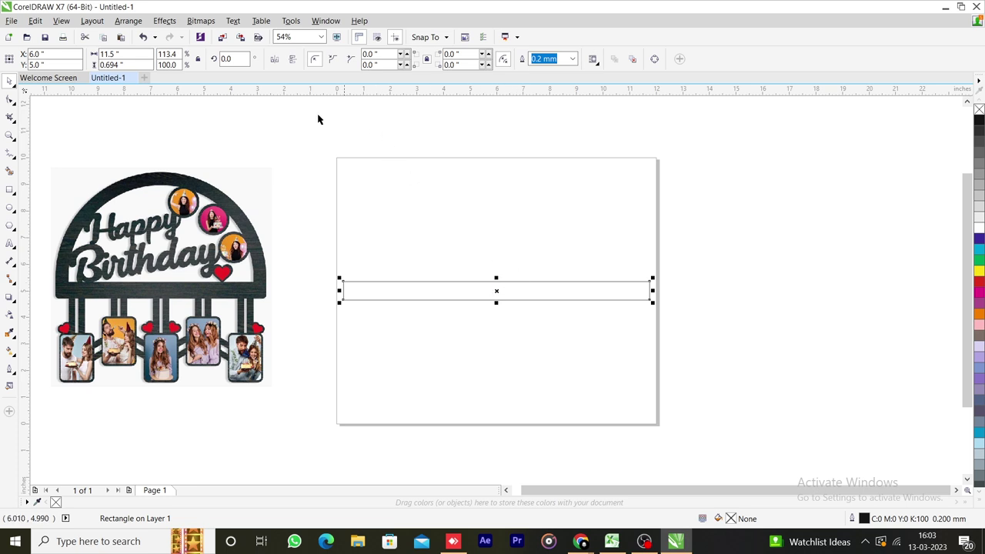
{"action": "double_click", "coordinate": [137, 64]}
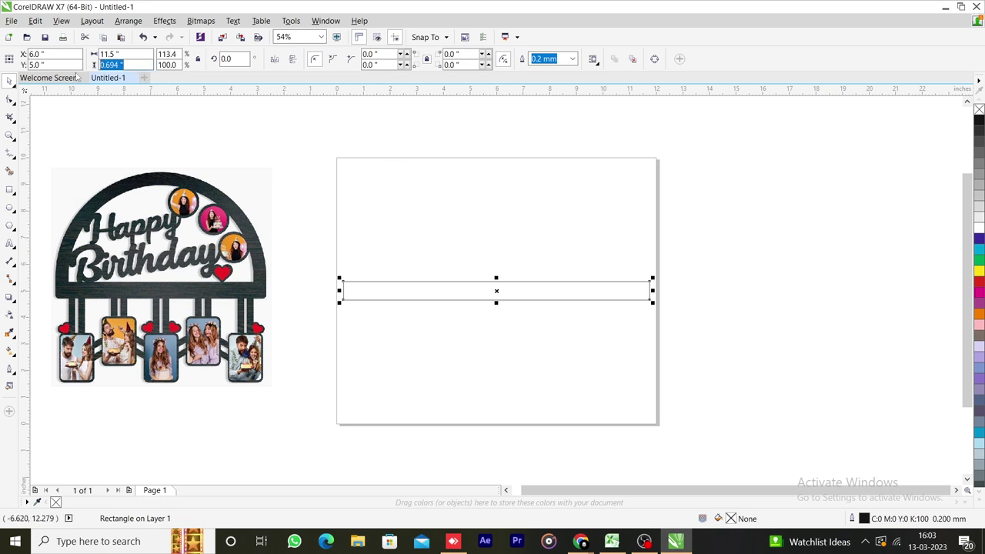
{"action": "type", "text": "0.5"}
{"action": "key", "text": "Return"}
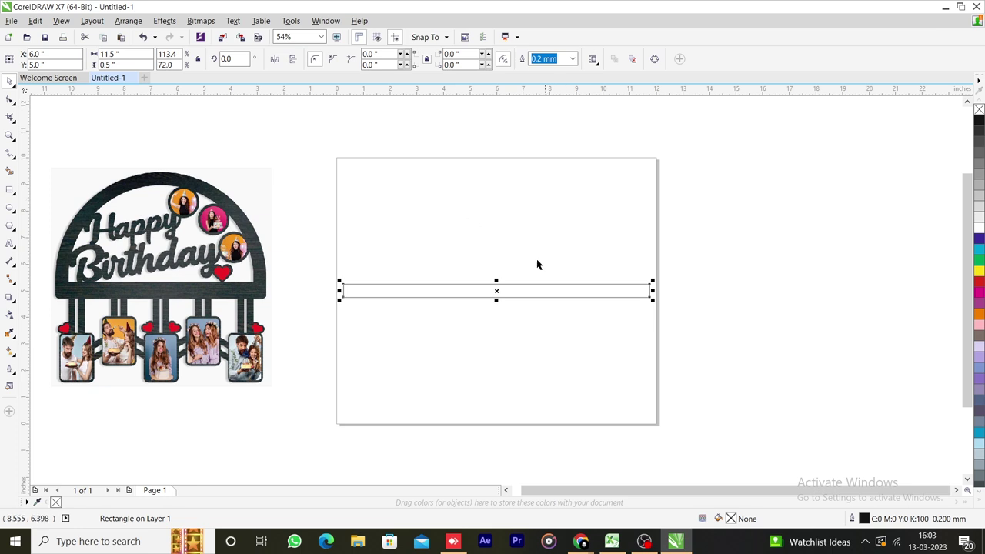
{"action": "left_click", "coordinate": [480, 340]}
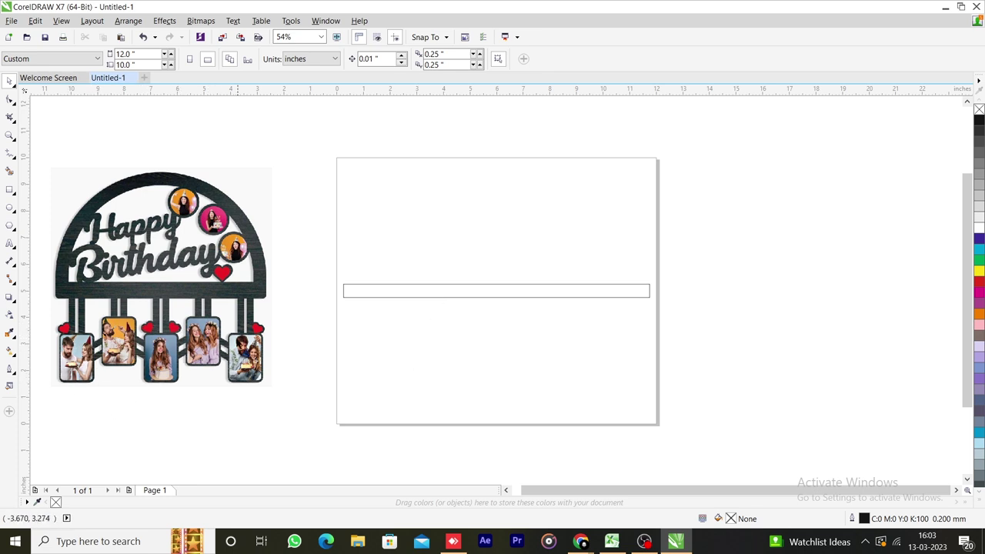
- Draw an upright rectangle below the bar near the page's lower-left corner and size it 2 by 3 inches
{"action": "left_click", "coordinate": [9, 190]}
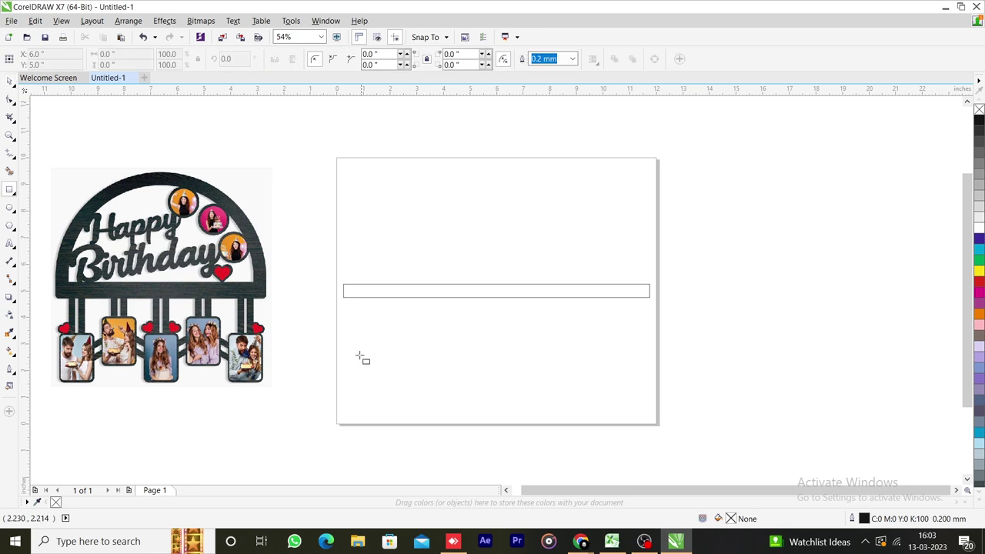
{"action": "left_click_drag", "start_coordinate": [350, 339], "coordinate": [406, 417]}
{"action": "key", "text": "space"}
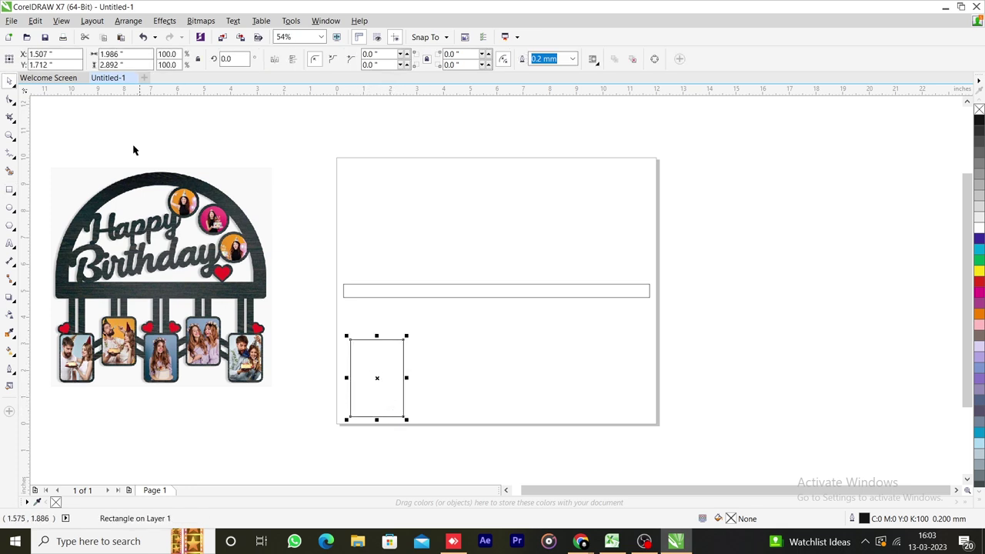
{"action": "left_click", "coordinate": [130, 59]}
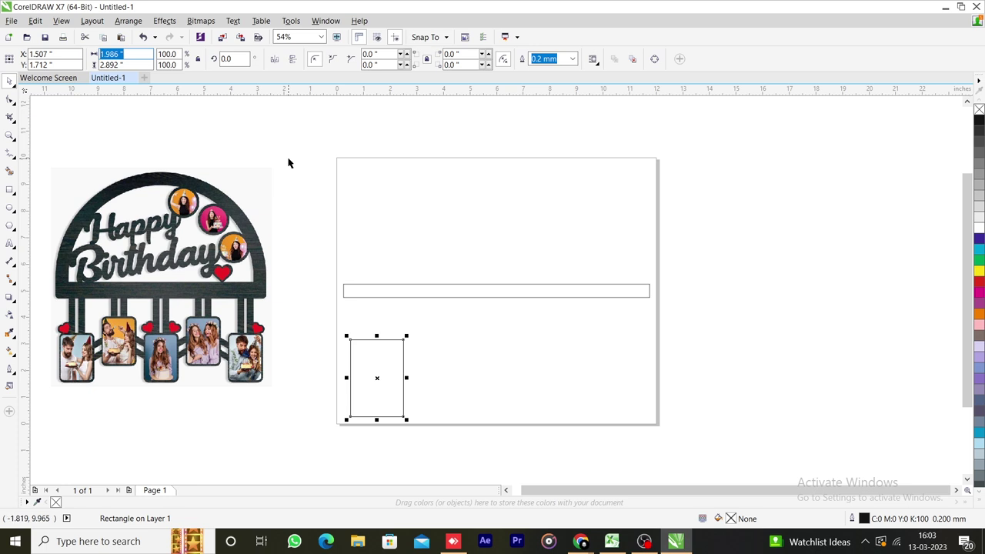
{"action": "type", "text": "2"}
{"action": "key", "text": "Tab"}
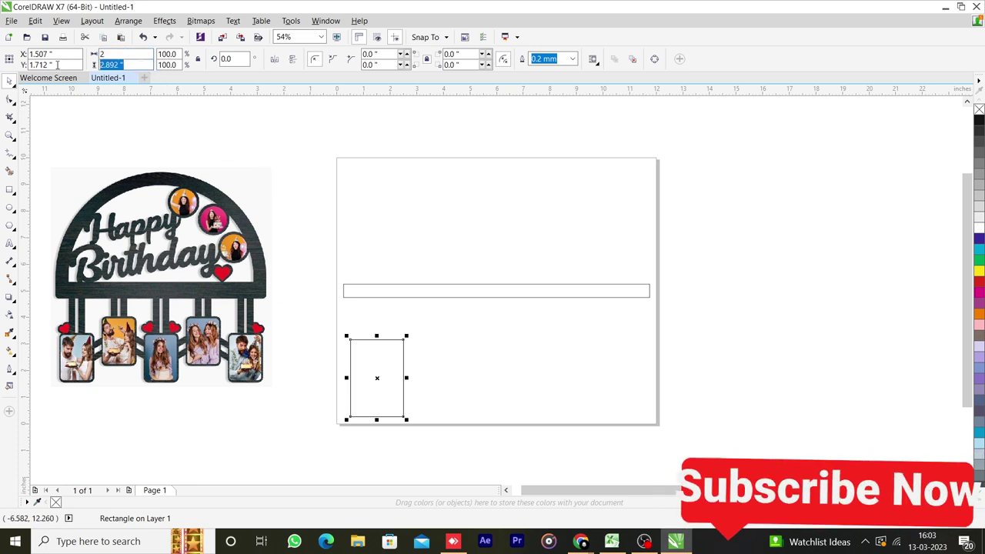
{"action": "type", "text": "3"}
{"action": "key", "text": "Return"}
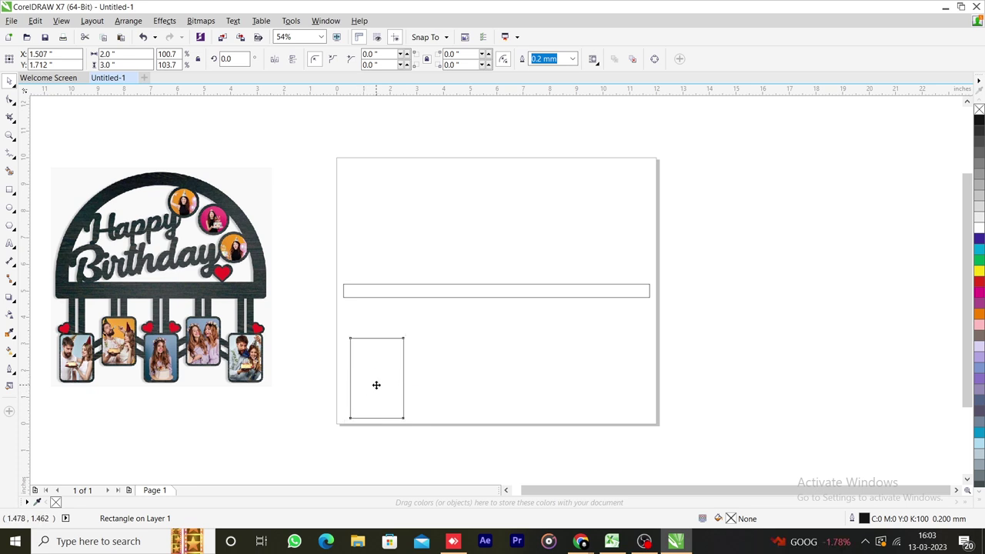
{"action": "left_click_drag", "start_coordinate": [376, 385], "coordinate": [446, 367]}
{"action": "key", "text": "ctrl+z"}
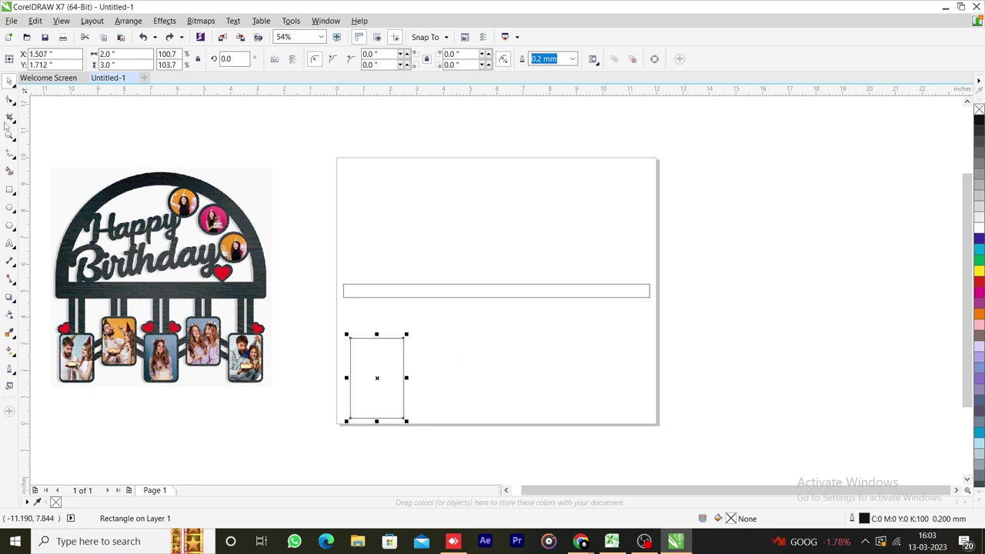
- Round all four corners of the 2 by 3 inch rectangle to a radius of about 0.15 inch
{"action": "left_click", "coordinate": [10, 99]}
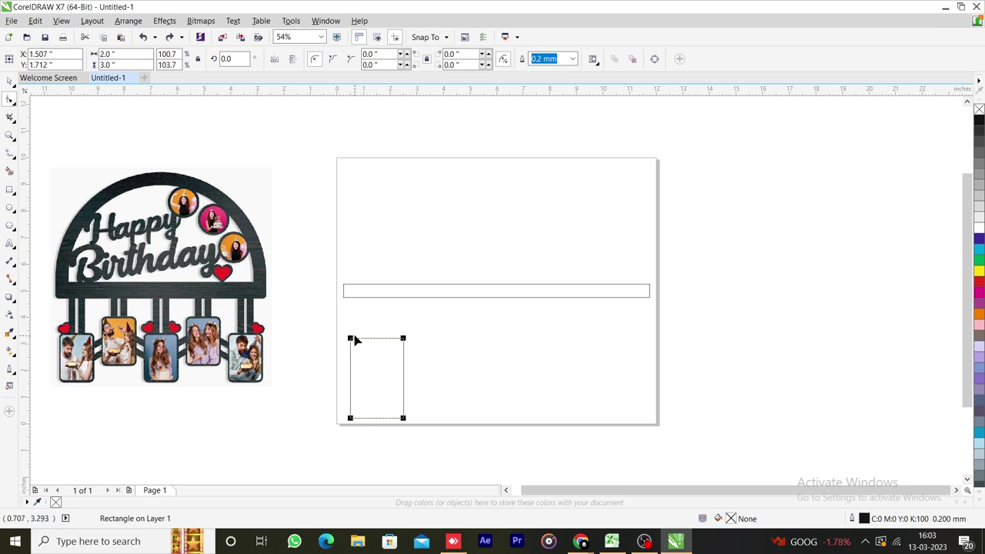
{"action": "left_click_drag", "start_coordinate": [350, 337], "coordinate": [351, 342]}
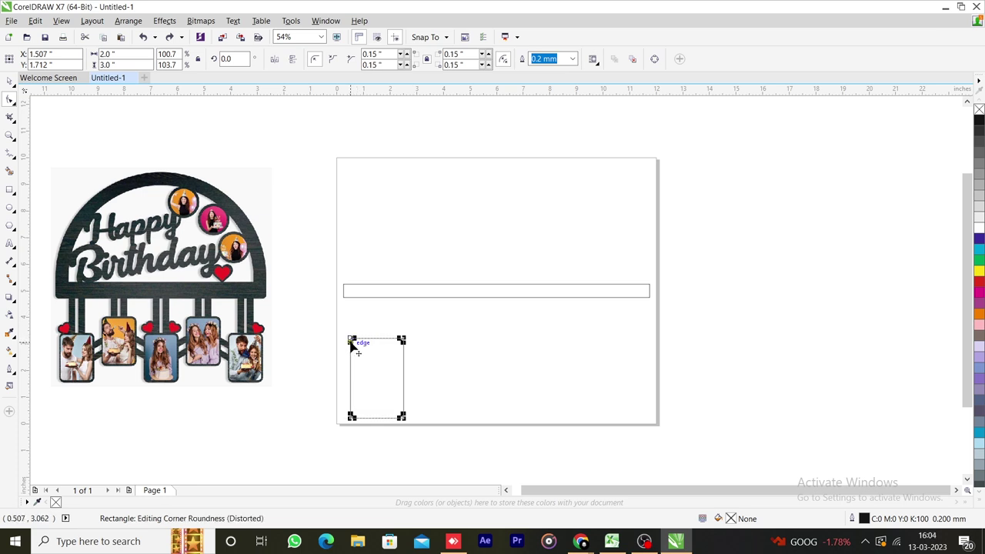
{"action": "key", "text": "space"}
{"action": "left_click", "coordinate": [411, 365]}
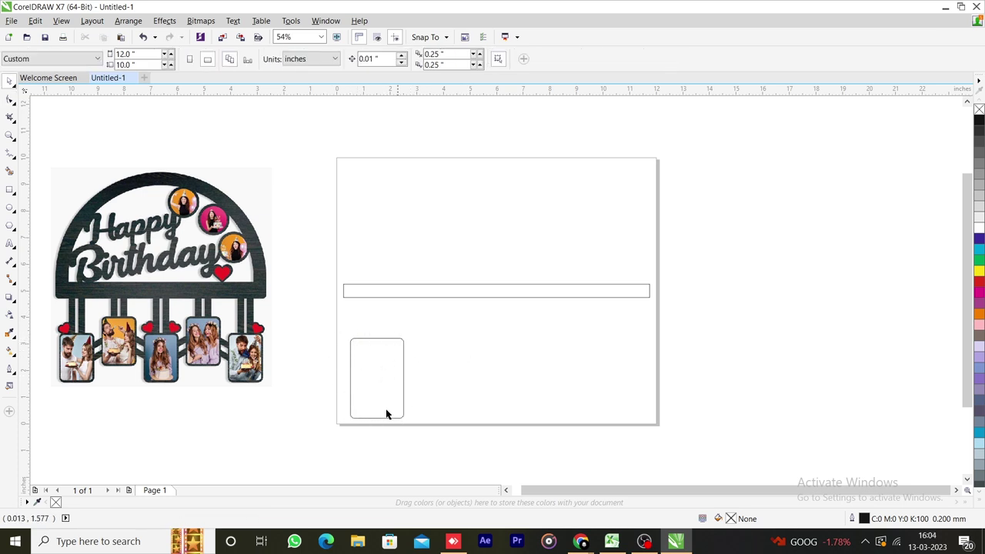
{"action": "scroll", "coordinate": [360, 371], "scroll_direction": "up", "scroll_amount": 4}
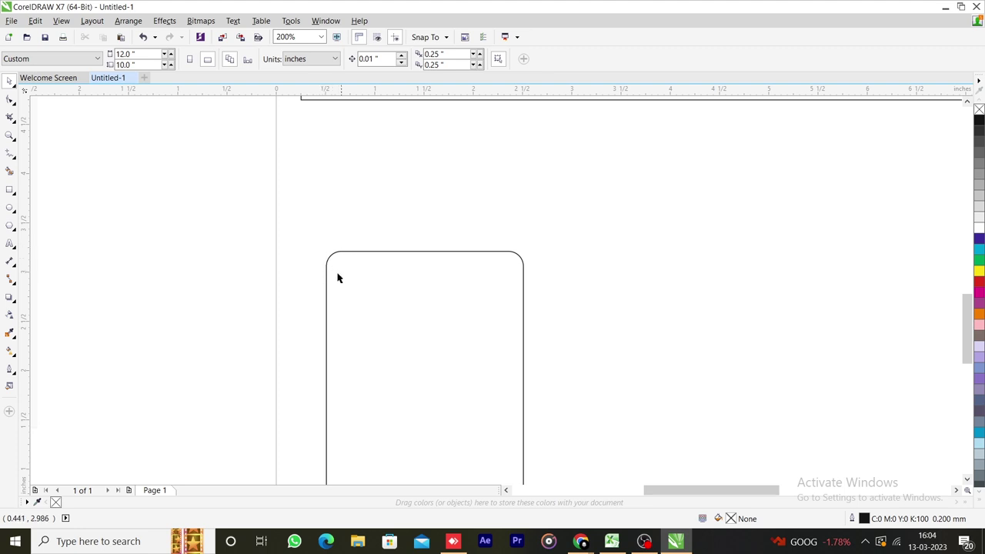
{"action": "scroll", "coordinate": [453, 407], "scroll_direction": "down", "scroll_amount": 2}
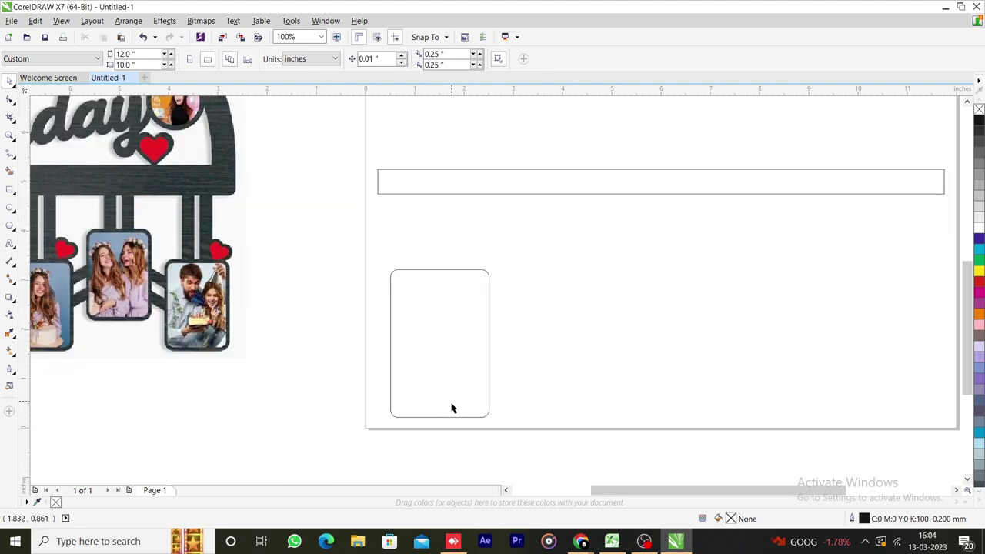
{"action": "scroll", "coordinate": [466, 408], "scroll_direction": "up", "scroll_amount": 2}
{"action": "scroll", "coordinate": [423, 372], "scroll_direction": "down", "scroll_amount": 2}
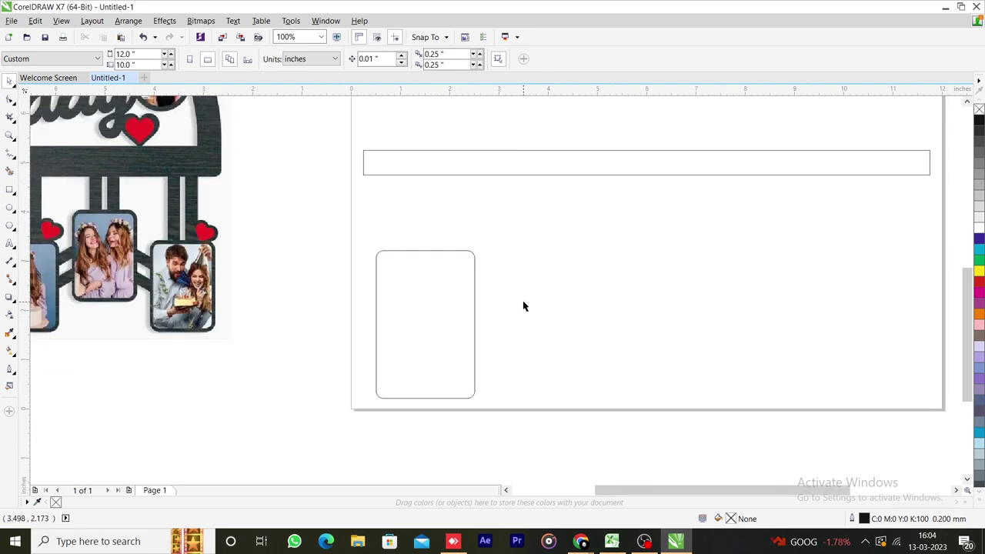
{"action": "scroll", "coordinate": [523, 306], "scroll_direction": "down", "scroll_amount": 1}
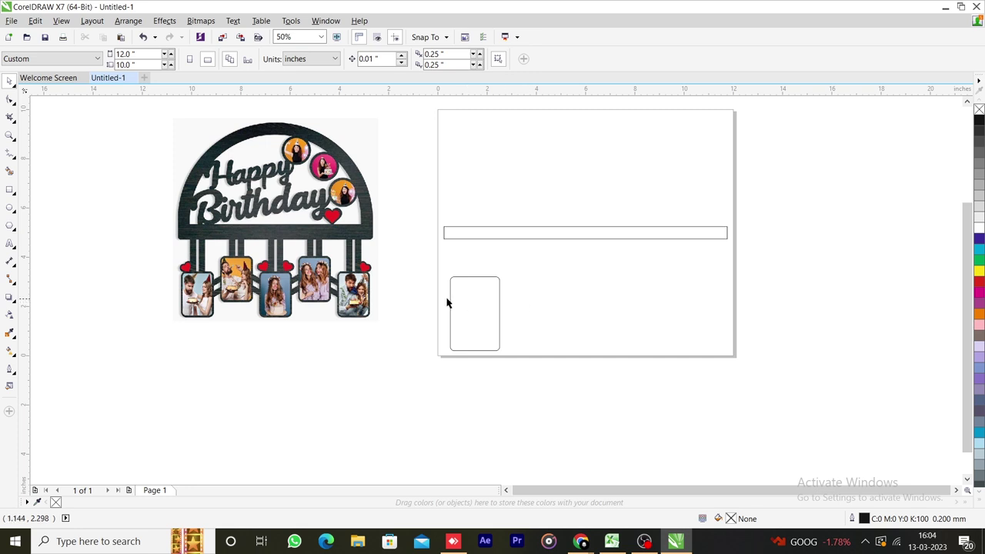
- Duplicate the rounded rectangle into a staggered row of five frames below the bar and bottom-align the first, third and fifth
{"action": "left_click", "coordinate": [484, 313]}
{"action": "left_click_drag", "start_coordinate": [479, 314], "coordinate": [585, 312]}
{"action": "key", "text": "ctrl+z"}
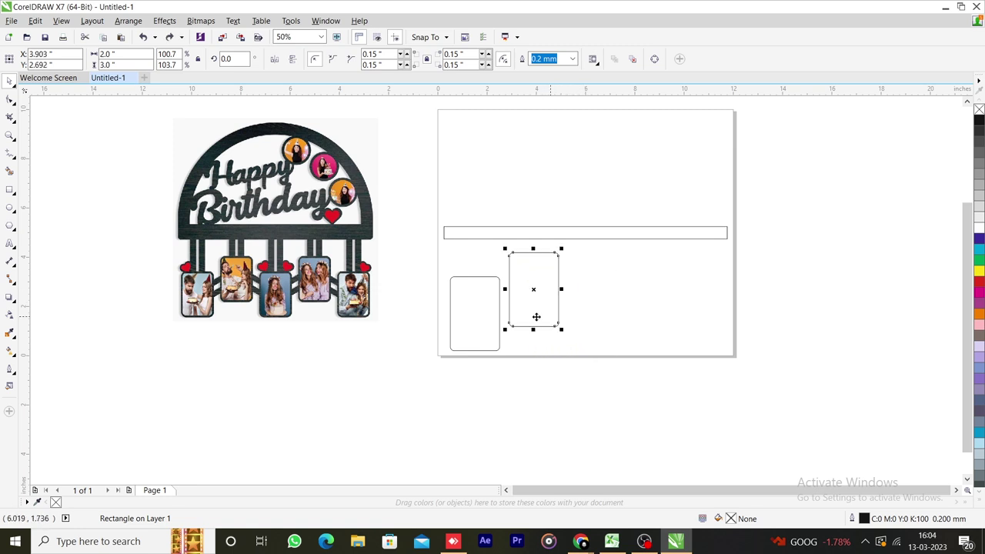
{"action": "left_click_drag", "start_coordinate": [420, 242], "coordinate": [592, 358]}
{"action": "left_click_drag", "start_coordinate": [549, 330], "coordinate": [647, 311]}
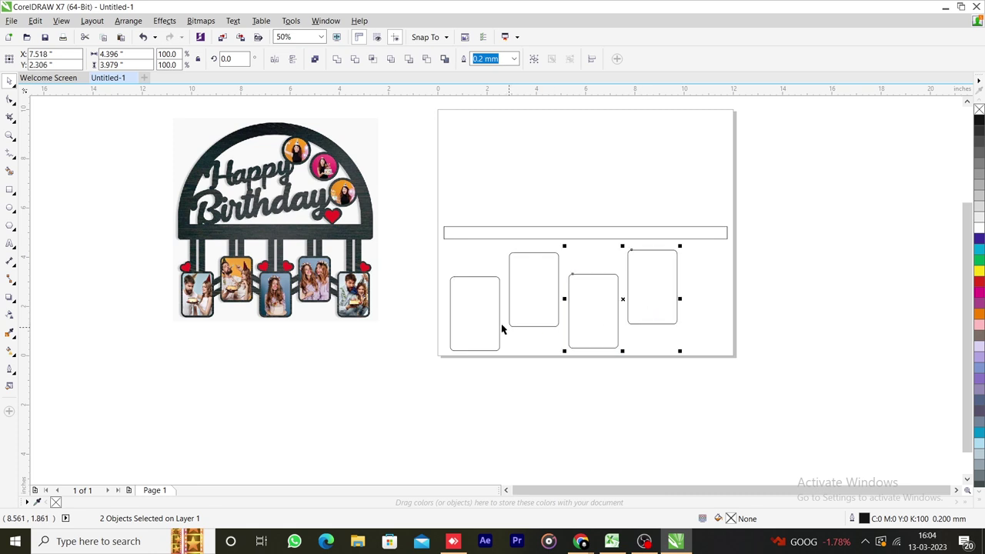
{"action": "left_click_drag", "start_coordinate": [486, 321], "coordinate": [718, 316]}
{"action": "left_click", "coordinate": [774, 325]}
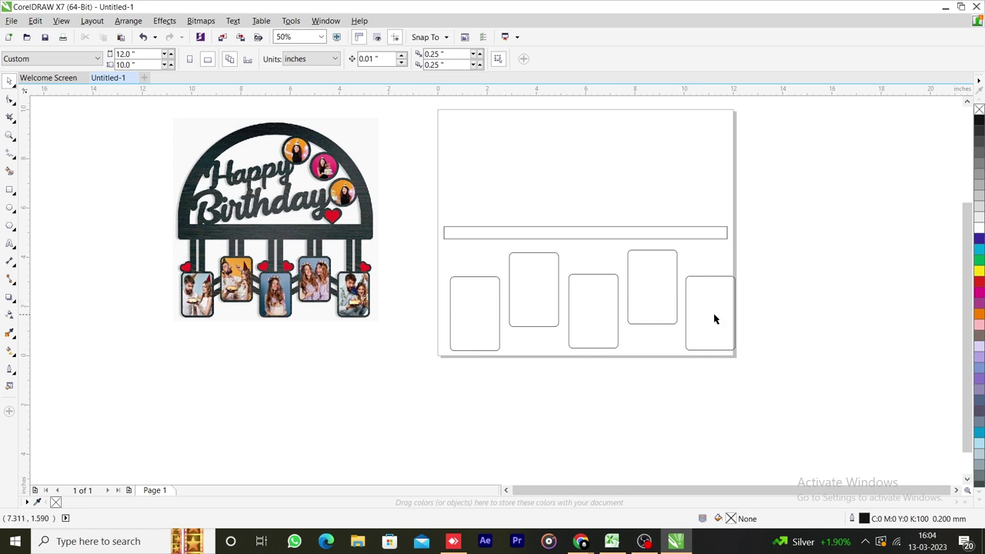
{"action": "left_click_drag", "start_coordinate": [433, 267], "coordinate": [776, 405]}
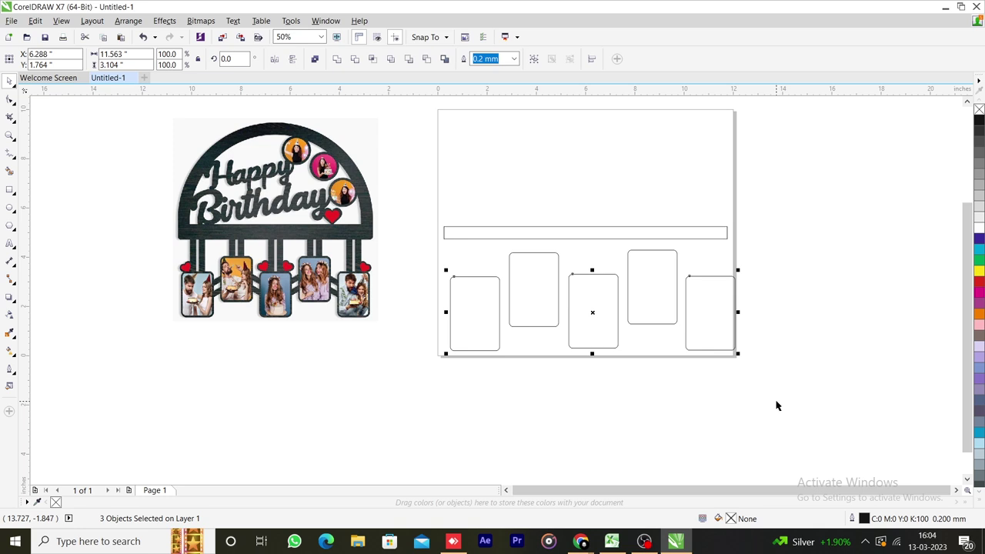
{"action": "key", "text": "b"}
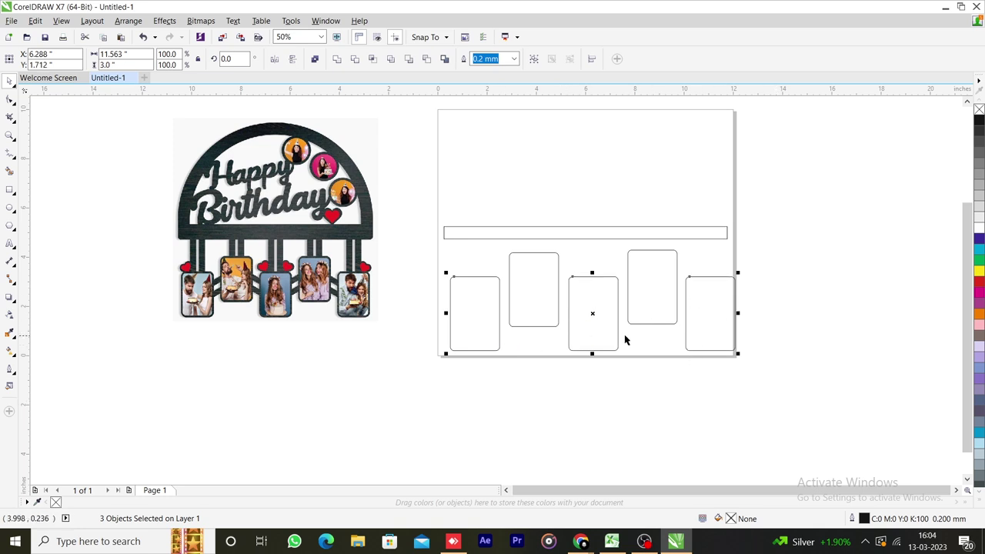
- Add a vertical guideline at 6 inches and a horizontal guideline through the center of the page
{"action": "left_click", "coordinate": [564, 237]}
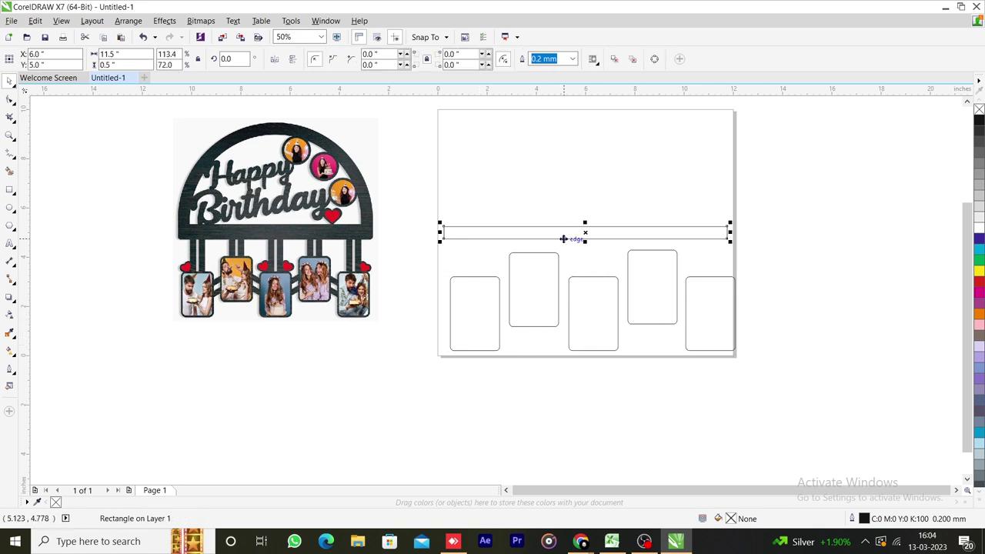
{"action": "left_click_drag", "start_coordinate": [28, 248], "coordinate": [429, 358]}
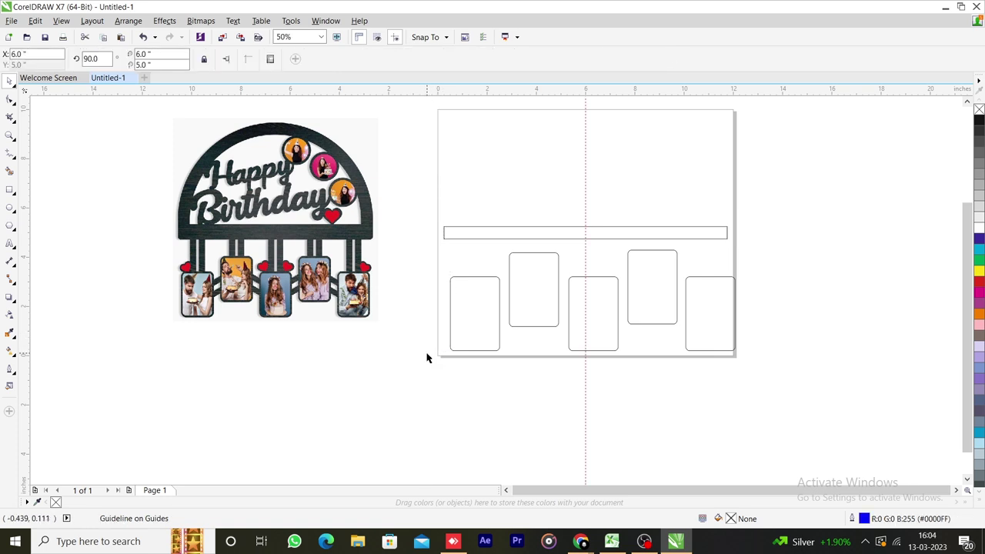
{"action": "left_click", "coordinate": [488, 236]}
{"action": "left_click", "coordinate": [569, 189]}
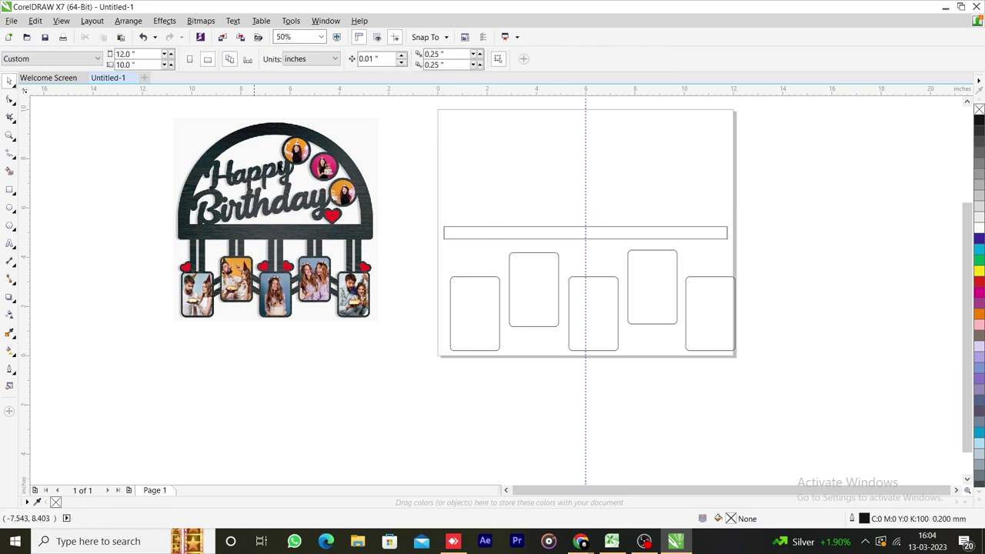
{"action": "double_click", "coordinate": [9, 191]}
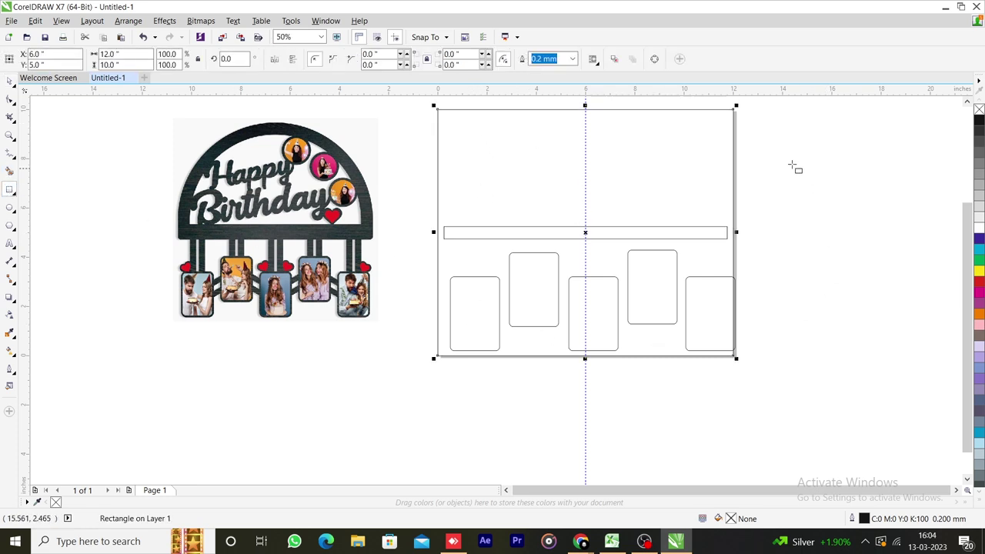
{"action": "left_click", "coordinate": [588, 202]}
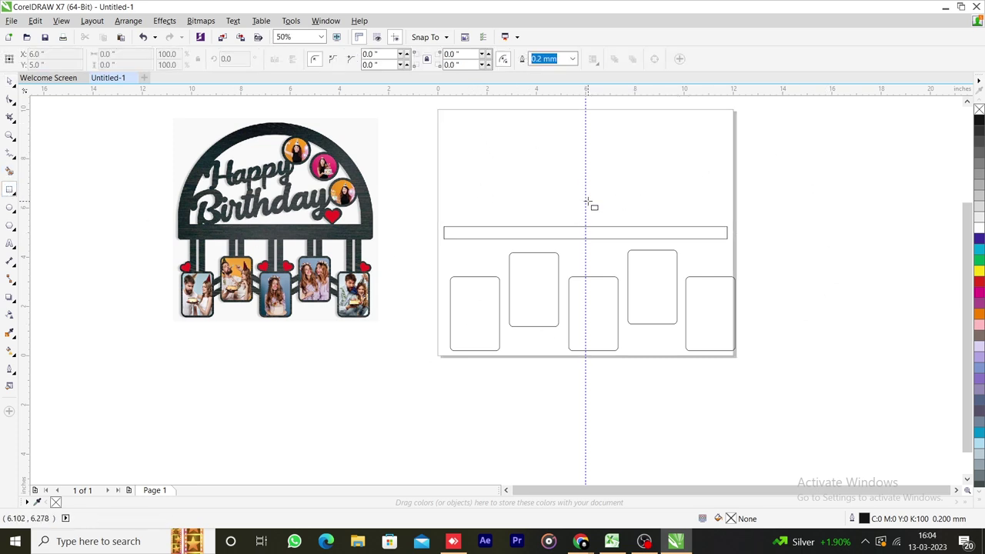
{"action": "key", "text": "space"}
{"action": "left_click_drag", "start_coordinate": [519, 99], "coordinate": [530, 193]}
{"action": "left_click", "coordinate": [518, 209]}
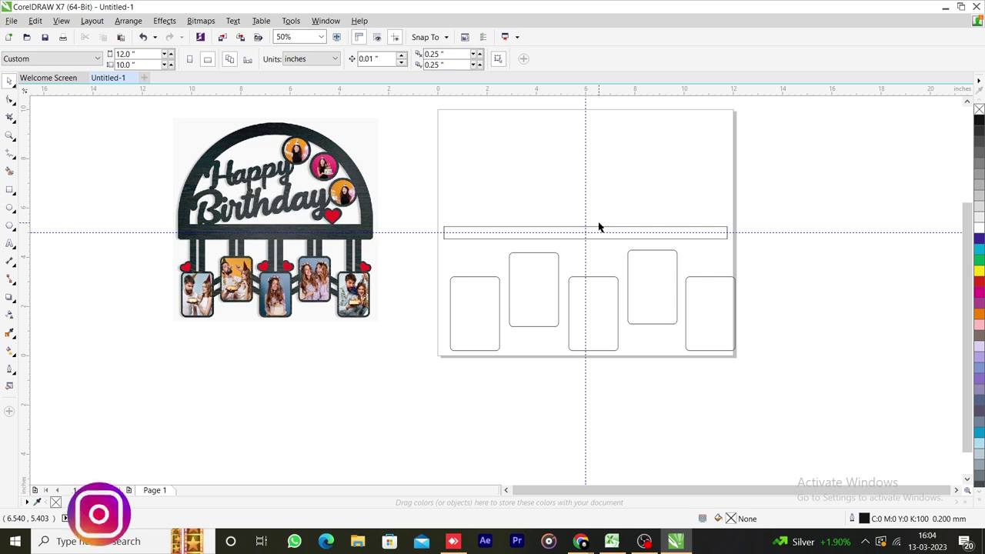
- Nudge the first, third and fifth frames left together until the group is centered on the vertical guideline at 6 inches
{"action": "scroll", "coordinate": [595, 323], "scroll_direction": "up", "scroll_amount": 1}
{"action": "left_click", "coordinate": [398, 314]}
{"action": "left_click", "coordinate": [589, 314], "text": "shift"}
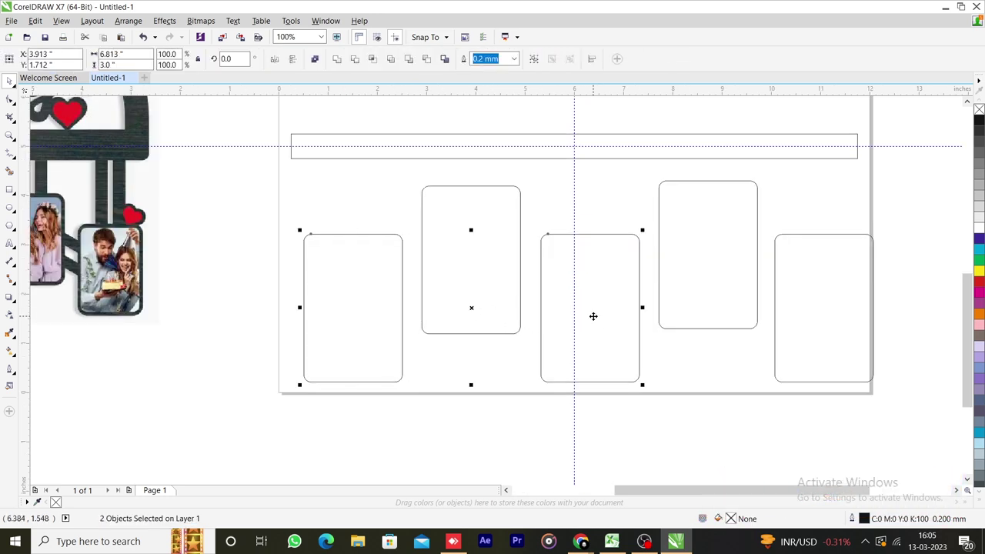
{"action": "left_click", "coordinate": [777, 320], "text": "shift"}
{"action": "key", "text": "Left"}
{"action": "key", "text": "Left"}
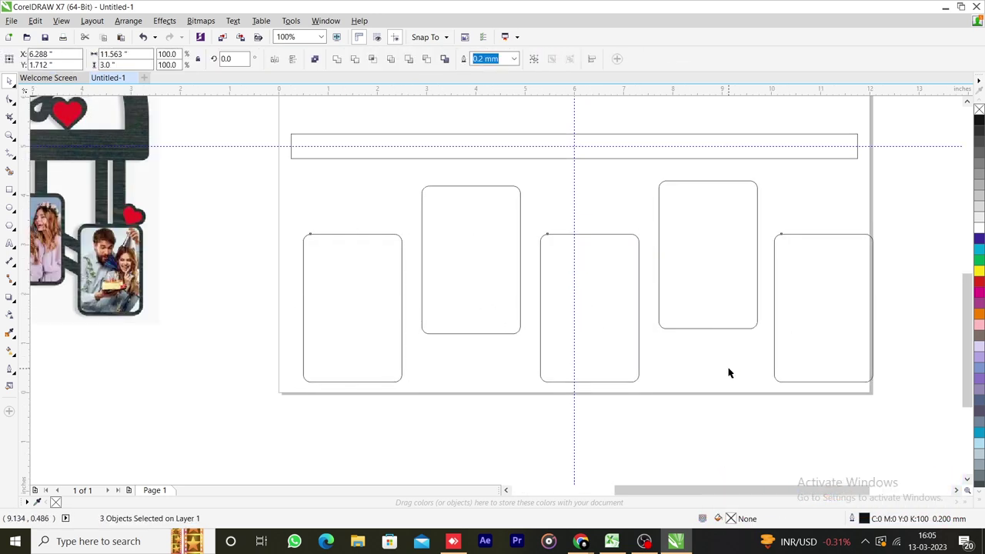
{"action": "key", "text": "Left"}
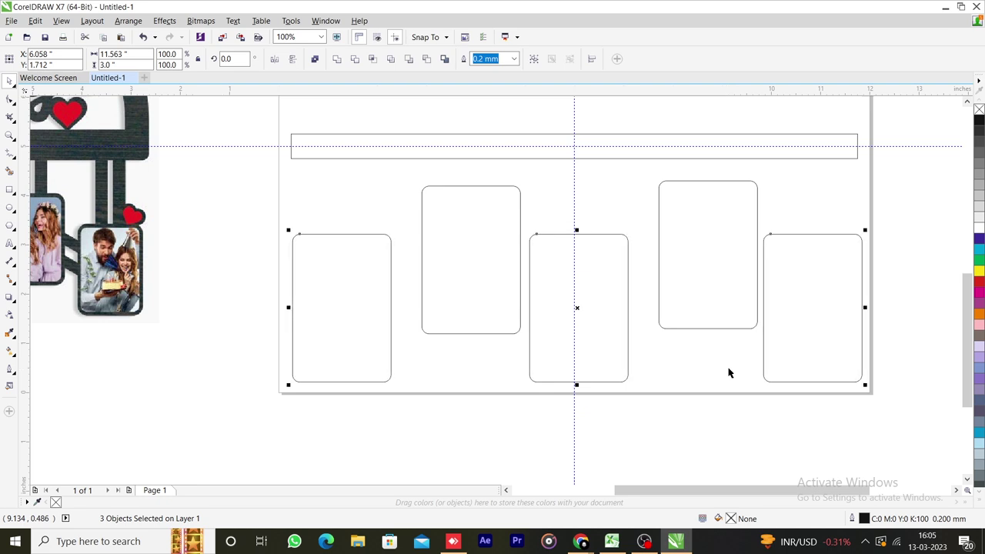
{"action": "key", "text": "Left"}
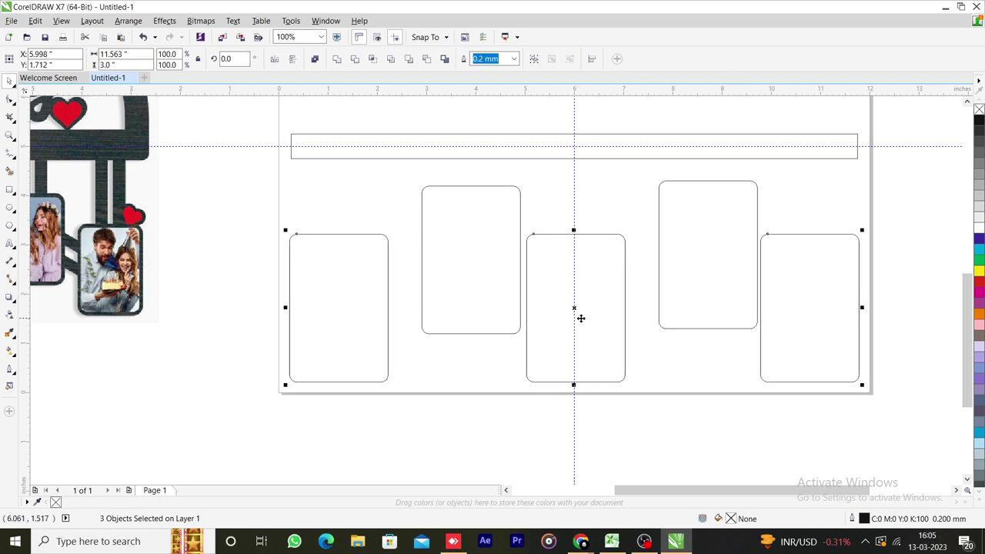
{"action": "key", "text": "Right"}
{"action": "key", "text": "Left"}
{"action": "left_click", "coordinate": [670, 398]}
- Top-align the second and fourth frames and nudge them left together until they are centered on the vertical guideline at 6 inches
{"action": "scroll", "coordinate": [670, 398], "scroll_direction": "down", "scroll_amount": 1}
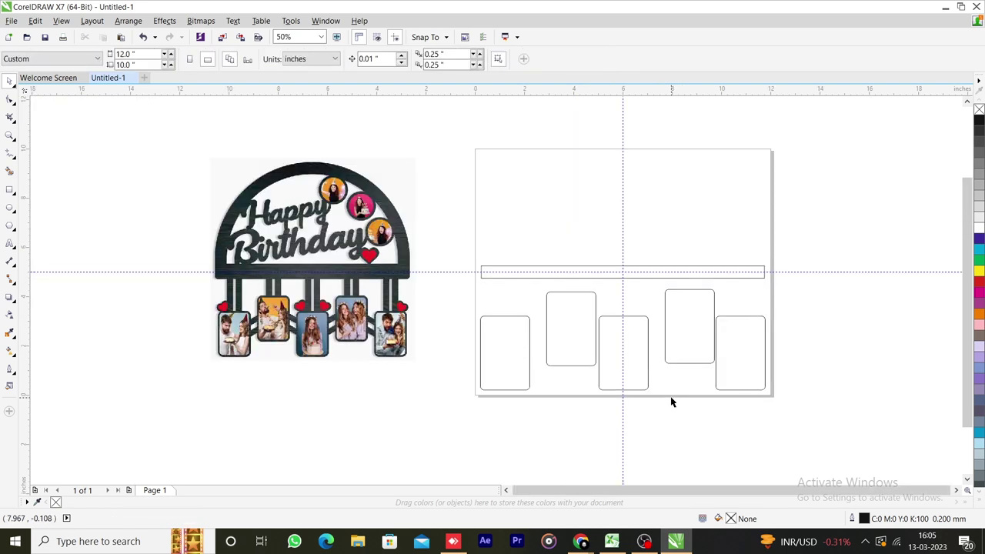
{"action": "left_click", "coordinate": [700, 334]}
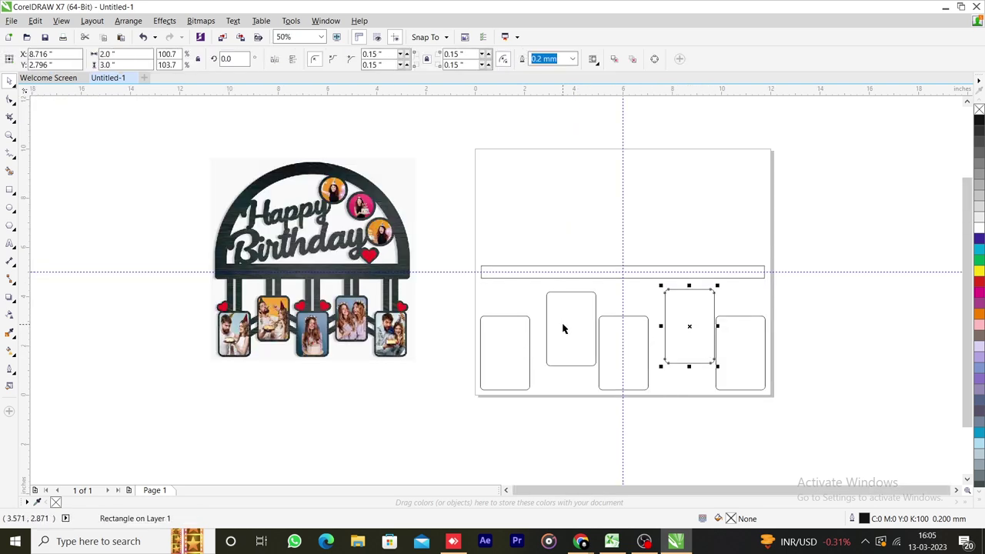
{"action": "left_click", "coordinate": [563, 328], "text": "shift"}
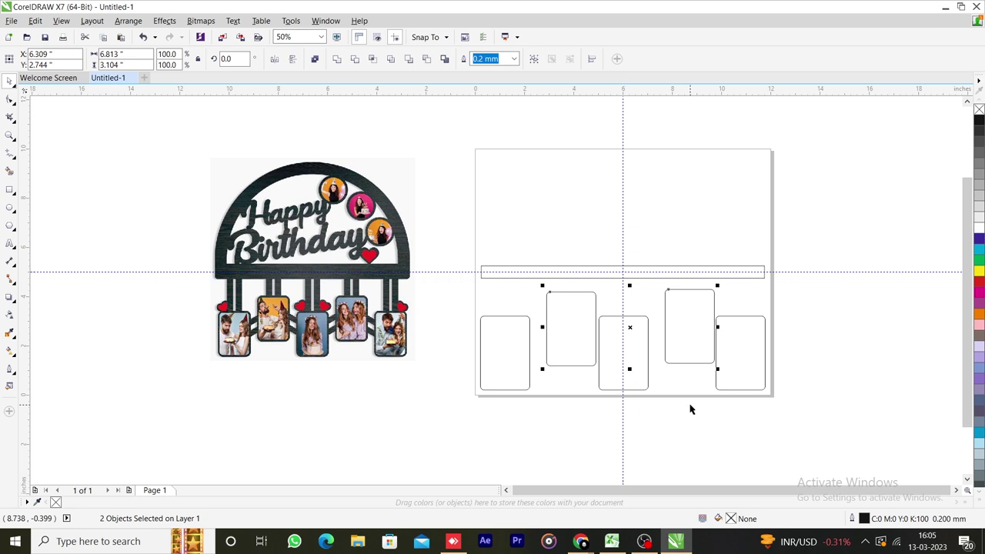
{"action": "key", "text": "t"}
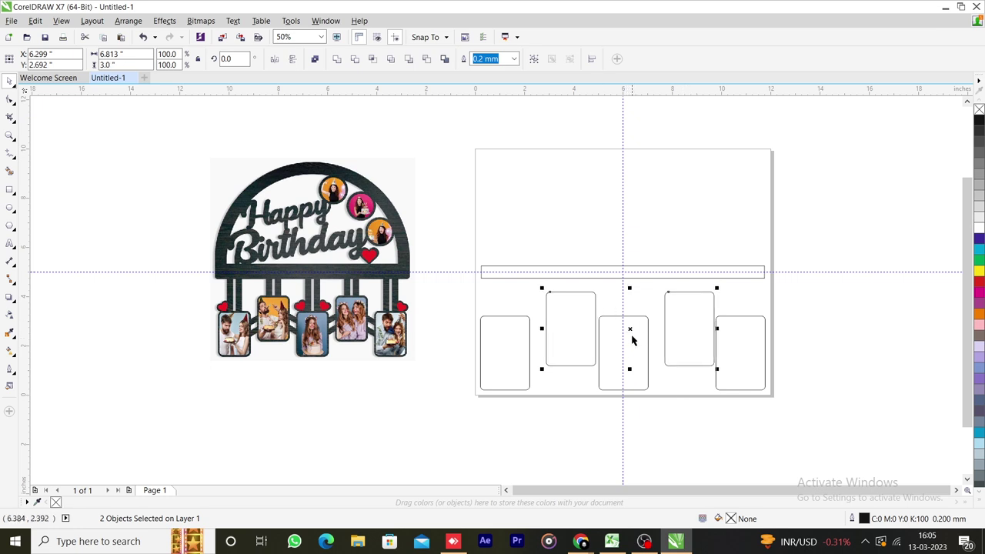
{"action": "key", "text": "Left"}
{"action": "key", "text": "Left"}
{"action": "key", "text": "Left"}
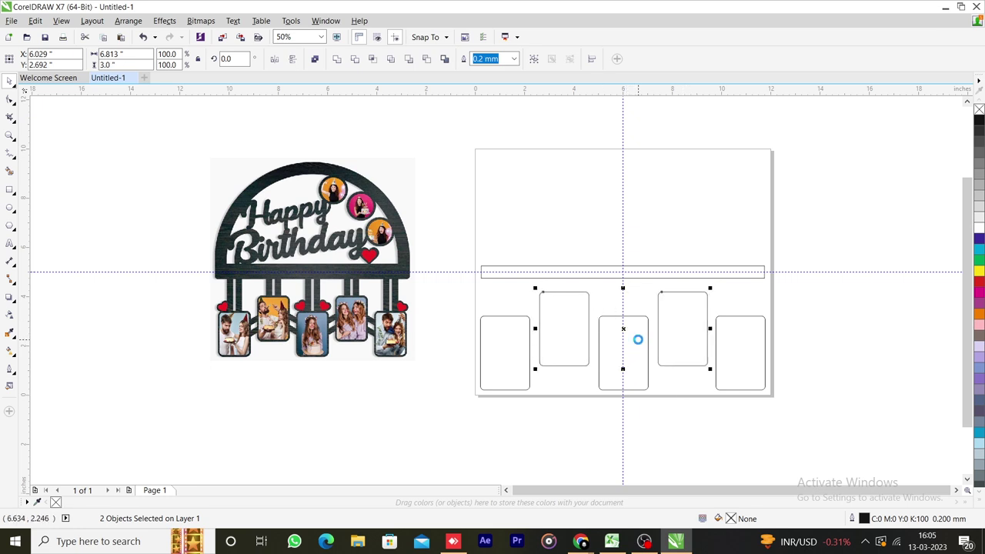
{"action": "key", "text": "ctrl+Left"}
{"action": "key", "text": "ctrl+Left"}
{"action": "key", "text": "ctrl+Left"}
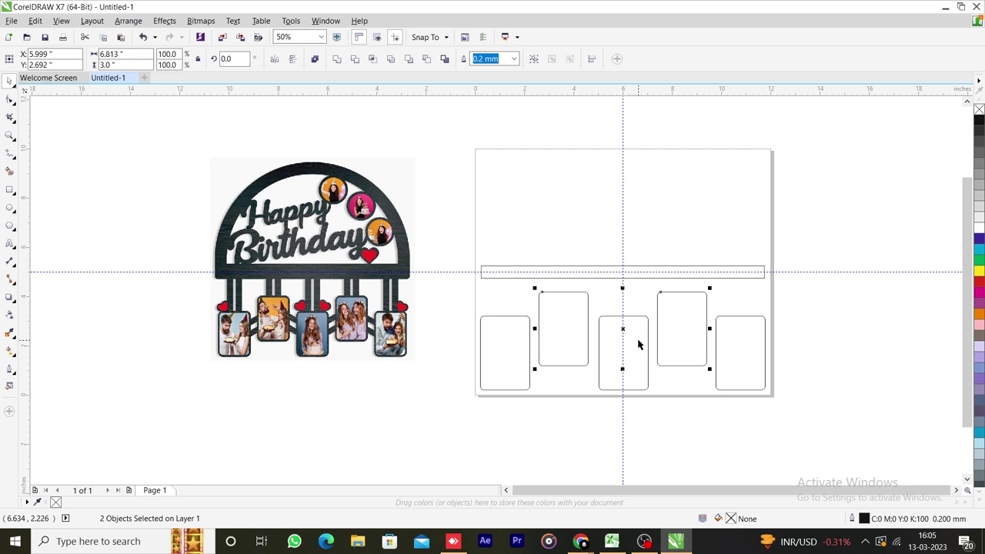
{"action": "left_click", "coordinate": [682, 408]}
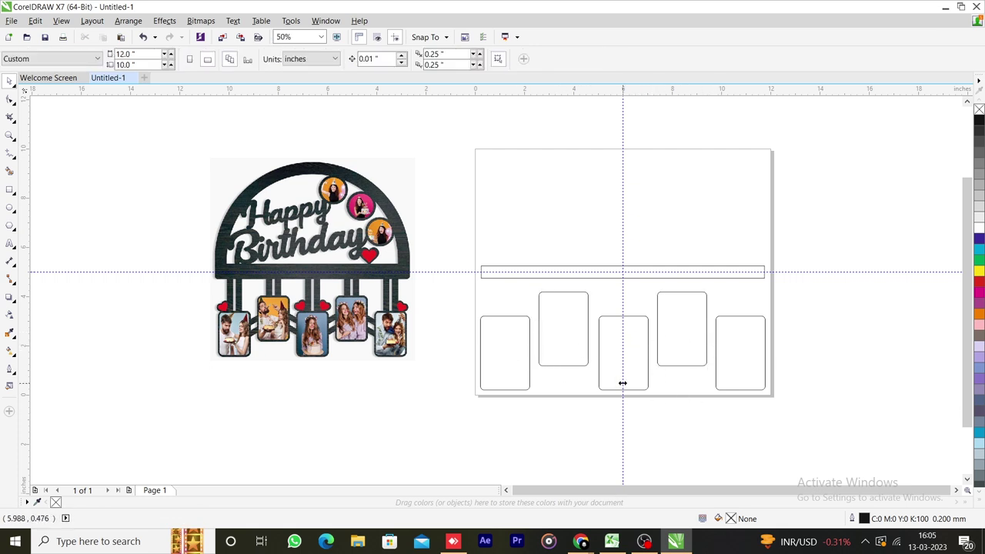
- Examine the spacing of the five staggered frames on both sides of the vertical guideline
{"action": "scroll", "coordinate": [719, 331], "scroll_direction": "up", "scroll_amount": 2}
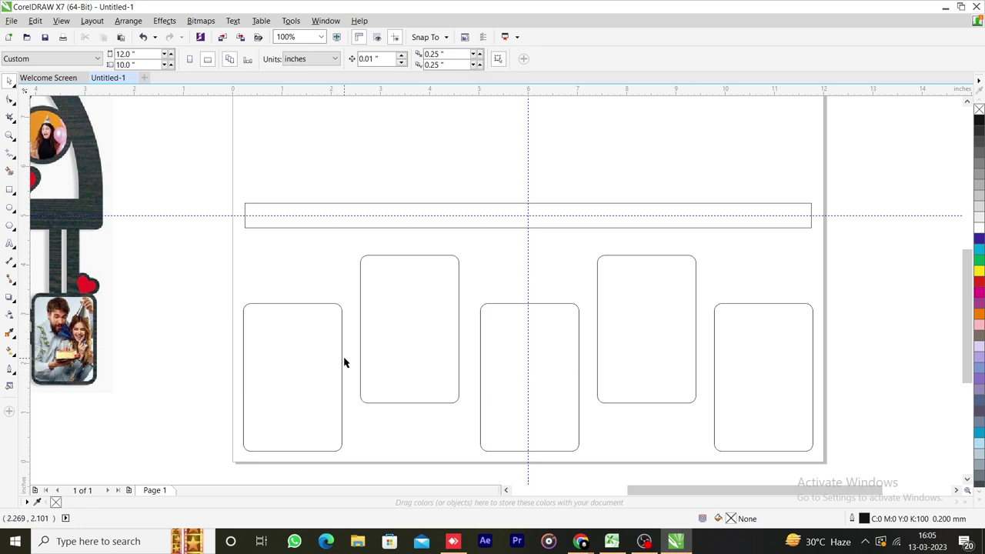
{"action": "scroll", "coordinate": [387, 365], "scroll_direction": "down", "scroll_amount": 1}
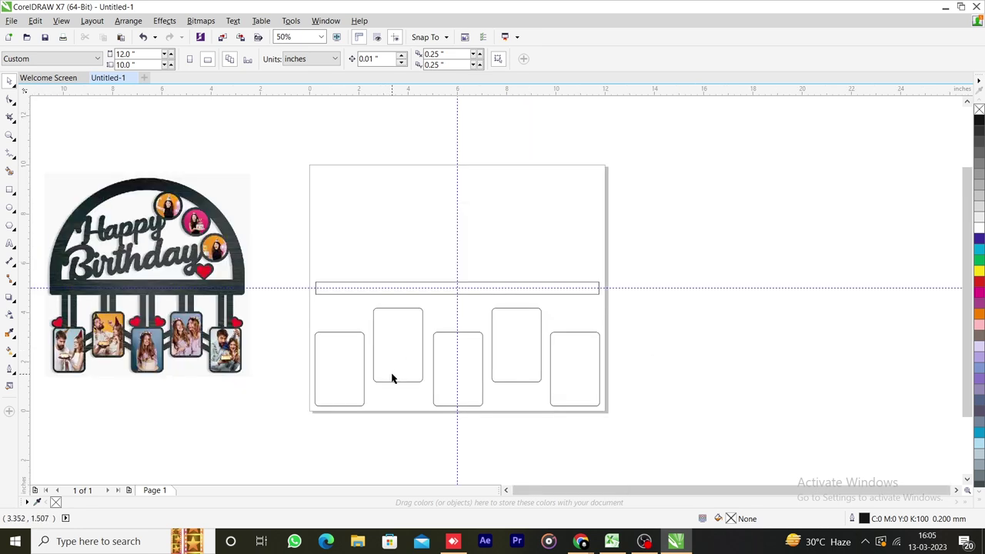
{"action": "left_click", "coordinate": [390, 361]}
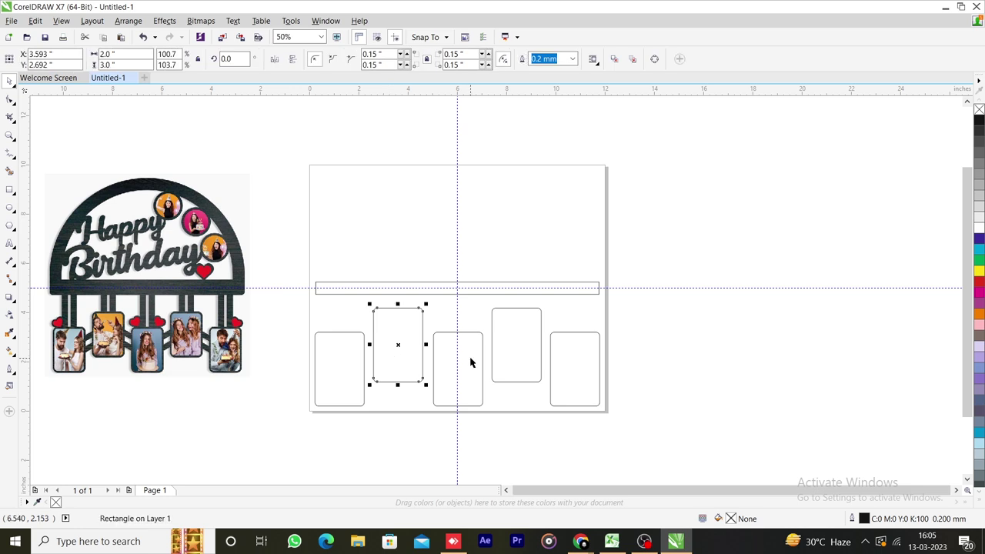
{"action": "left_click", "coordinate": [398, 398]}
{"action": "scroll", "coordinate": [397, 396], "scroll_direction": "up", "scroll_amount": 1}
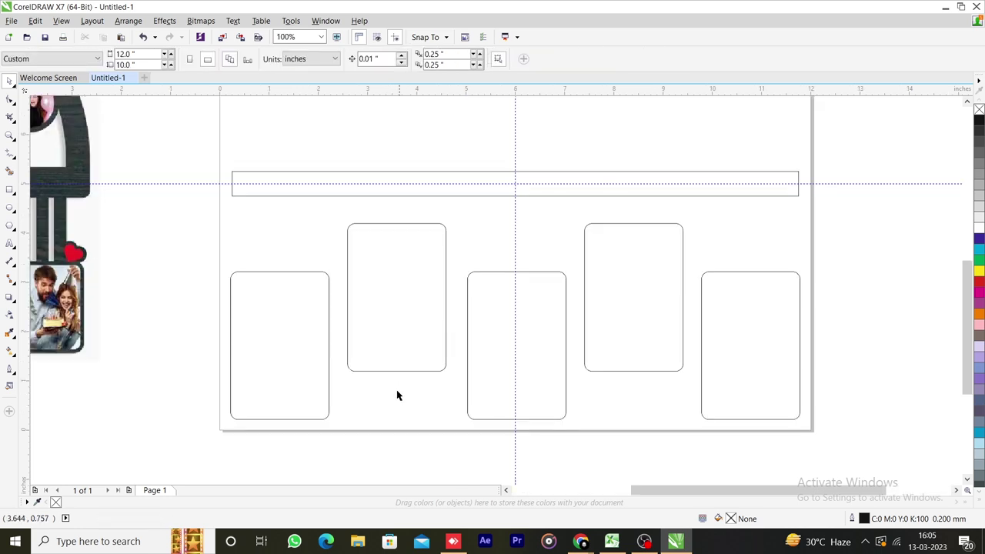
{"action": "scroll", "coordinate": [371, 391], "scroll_direction": "down", "scroll_amount": 1}
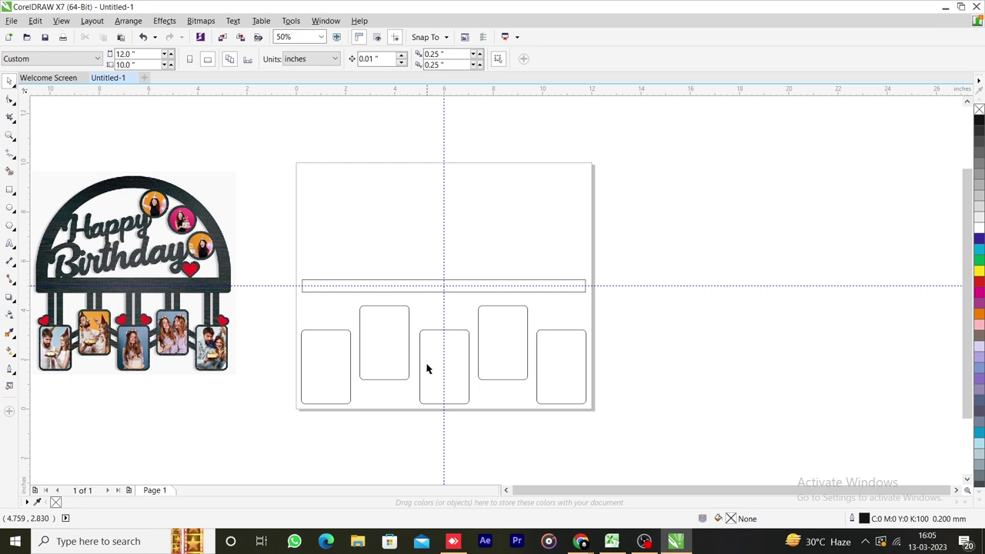
{"action": "left_click", "coordinate": [483, 353]}
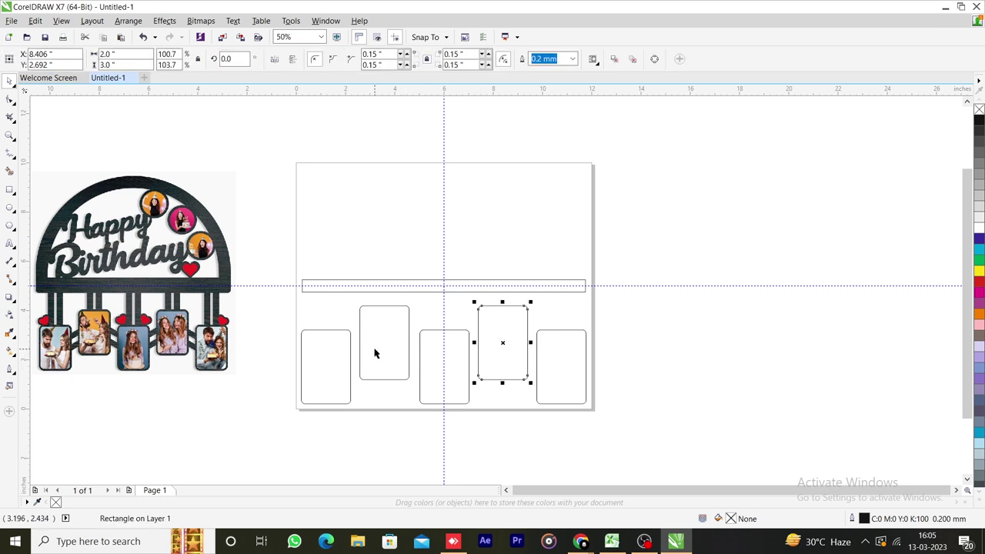
{"action": "left_click", "coordinate": [454, 447]}
- Lower the second frame and bottom-align all five frames into one straight row near the page's lower edge
{"action": "left_click", "coordinate": [379, 378]}
{"action": "left_click_drag", "start_coordinate": [387, 344], "coordinate": [387, 363]}
{"action": "left_click", "coordinate": [498, 340]}
{"action": "left_click_drag", "start_coordinate": [273, 297], "coordinate": [636, 466]}
{"action": "key", "text": "b"}
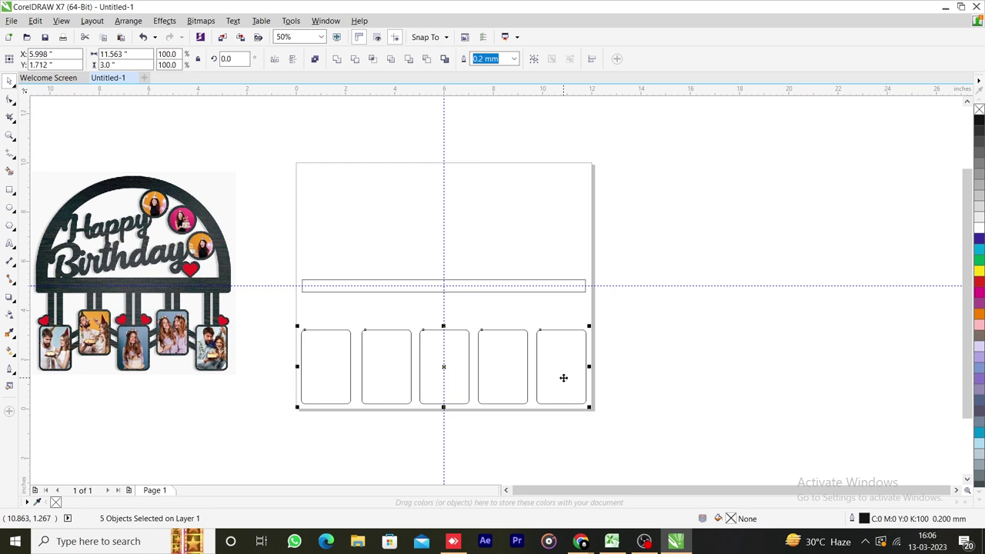
{"action": "key", "text": "ctrl+p"}
{"action": "key", "text": "alt+Down"}
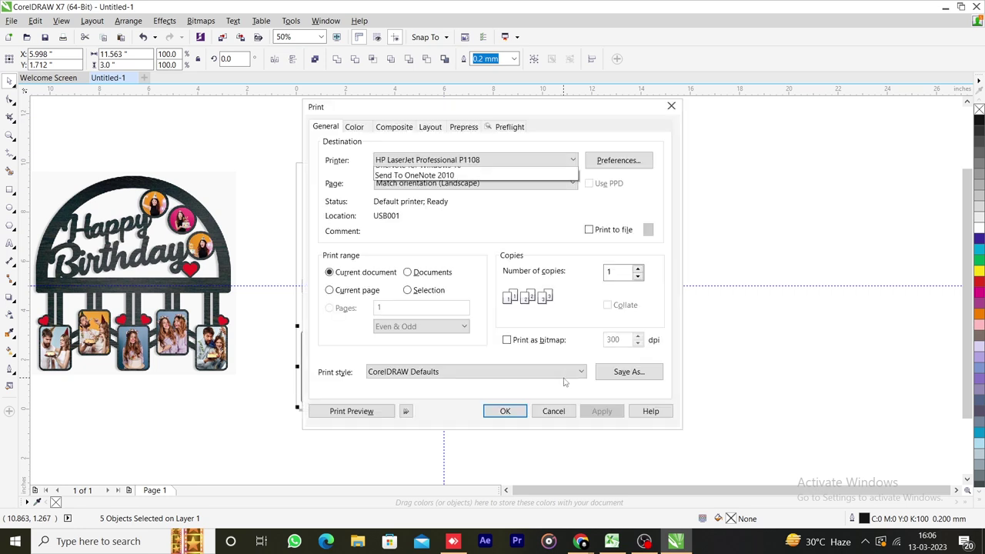
{"action": "left_click", "coordinate": [554, 412]}
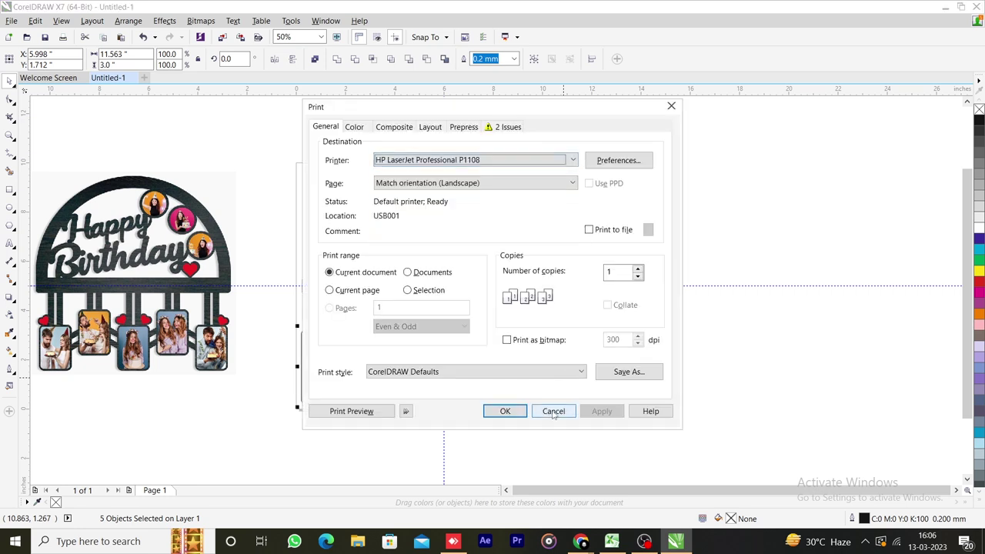
{"action": "left_click", "coordinate": [553, 412]}
- Distribute the five bottom-aligned frames horizontally with equal spacing between them
{"action": "key", "text": "shift+p"}
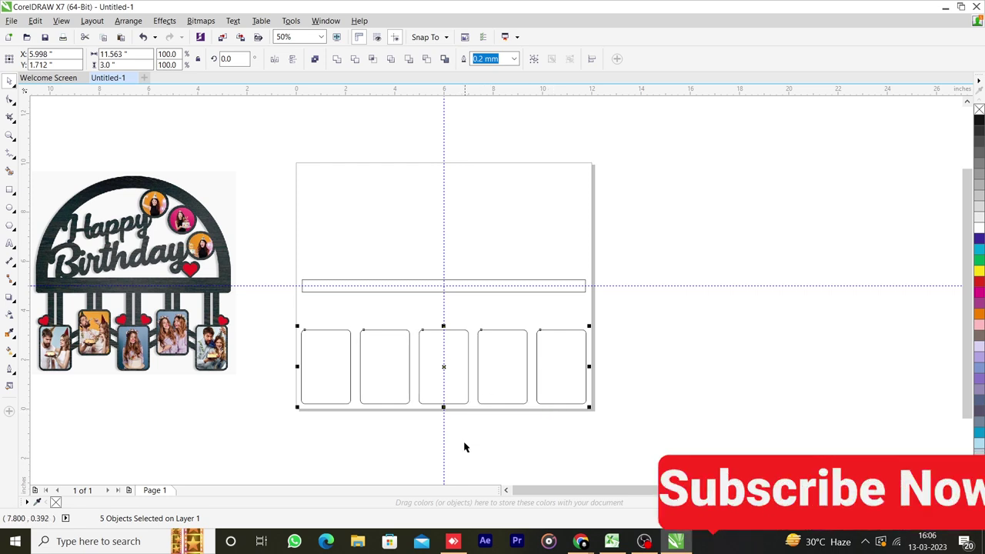
{"action": "left_click", "coordinate": [378, 408]}
{"action": "left_click", "coordinate": [374, 382]}
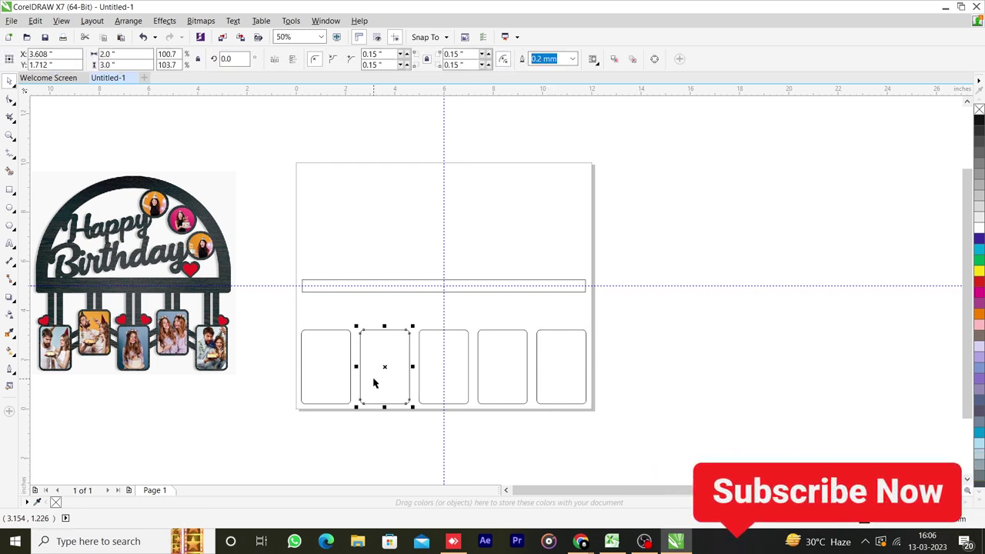
{"action": "left_click", "coordinate": [433, 429]}
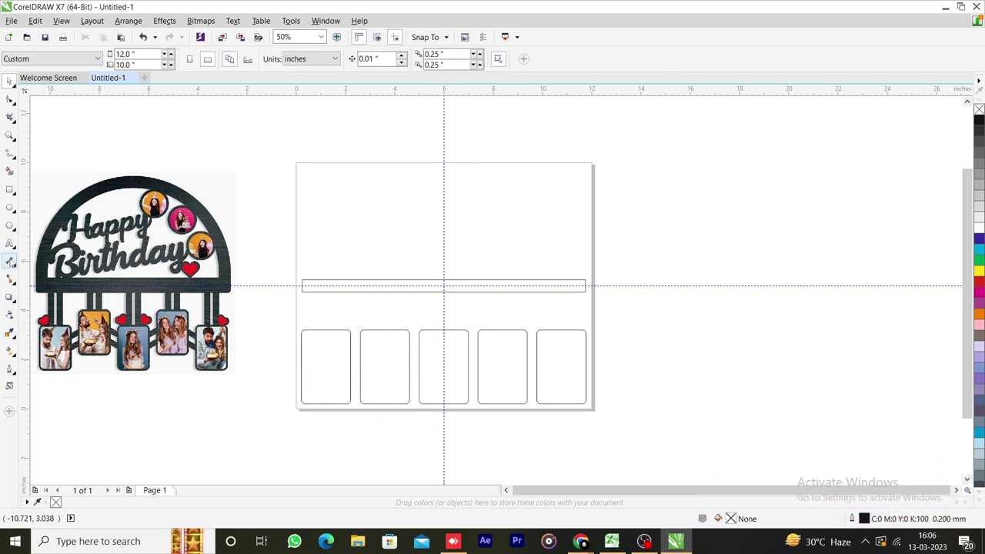
- Dimension the gap between the first and second frames and the gap between the second and third frames
{"action": "scroll", "coordinate": [395, 392], "scroll_direction": "up", "scroll_amount": 2}
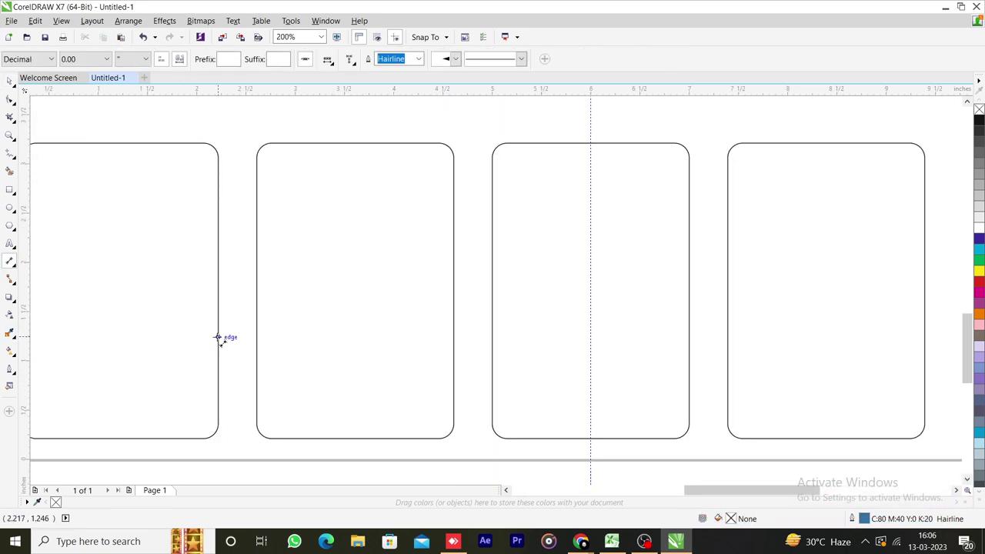
{"action": "left_click_drag", "start_coordinate": [218, 338], "coordinate": [256, 346]}
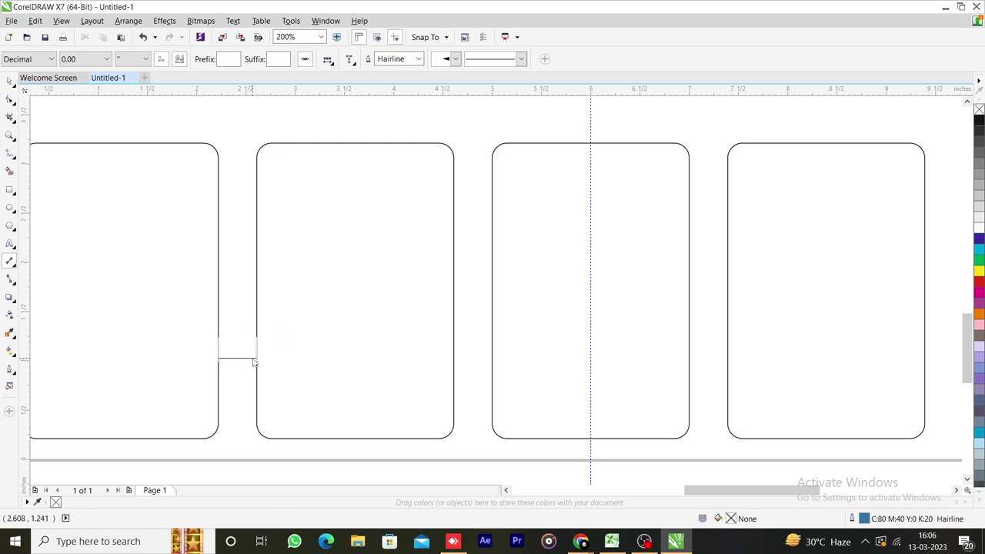
{"action": "left_click", "coordinate": [255, 466]}
{"action": "scroll", "coordinate": [279, 445], "scroll_direction": "down", "scroll_amount": 1}
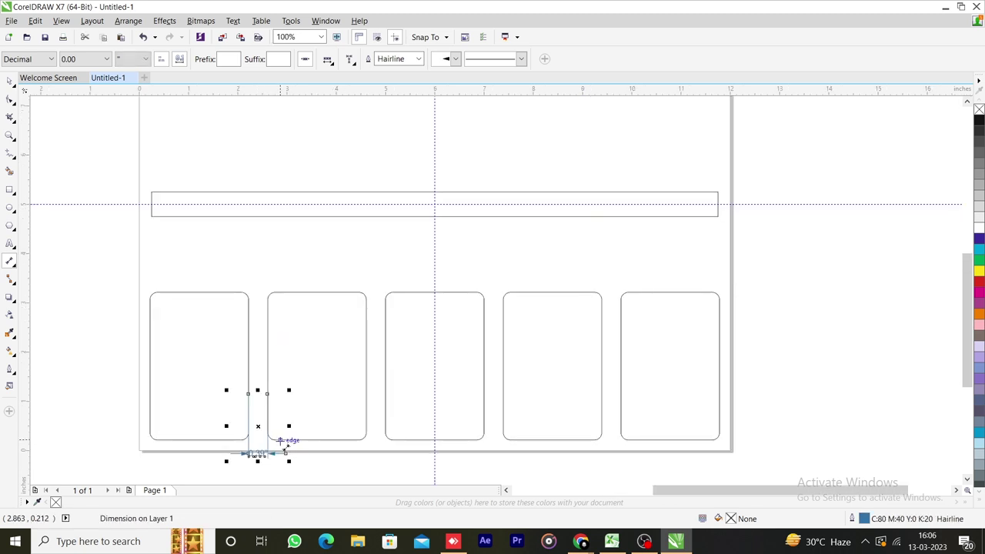
{"action": "scroll", "coordinate": [282, 443], "scroll_direction": "up", "scroll_amount": 2}
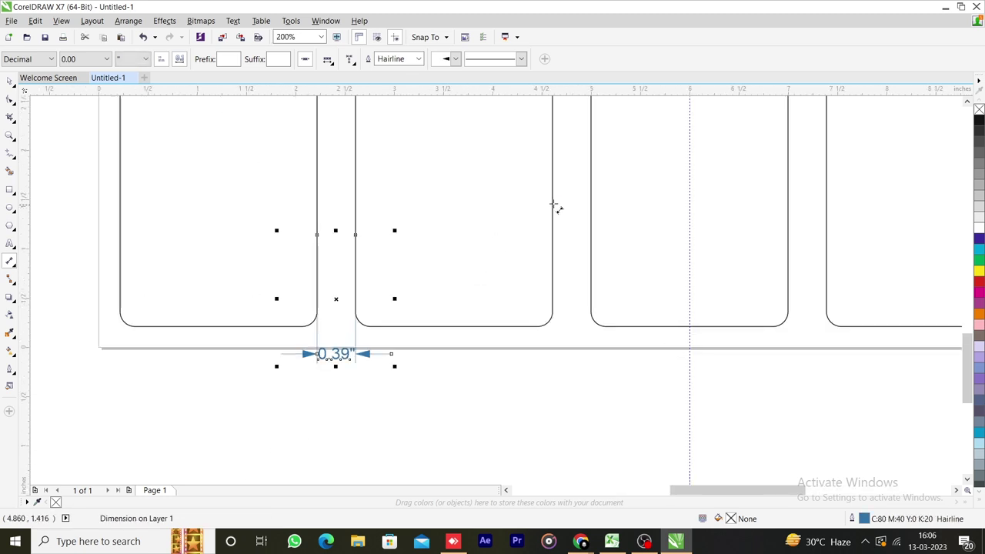
{"action": "left_click_drag", "start_coordinate": [552, 201], "coordinate": [590, 202]}
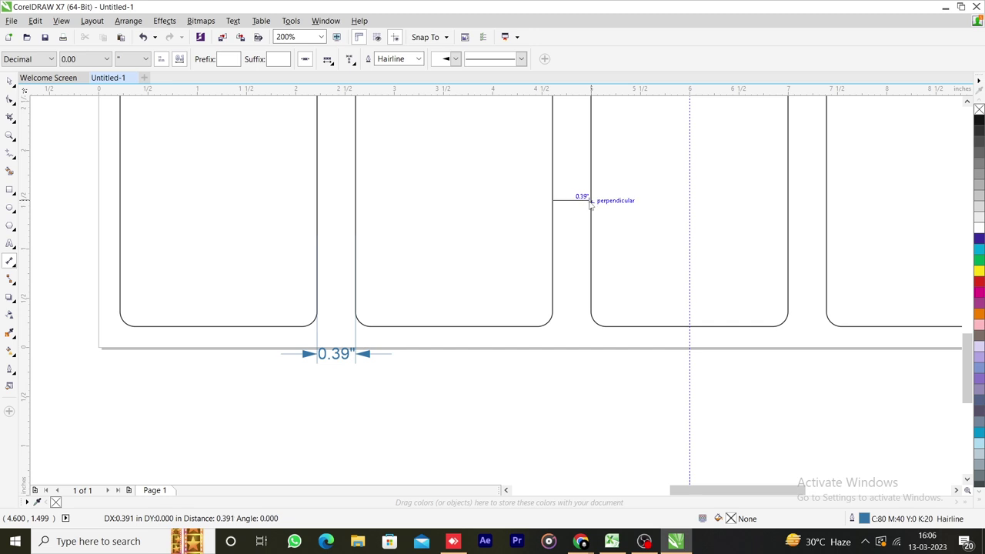
{"action": "left_click", "coordinate": [570, 388]}
- Dimension the gap between the fourth and fifth frames and the gap between the third and fourth frames
{"action": "scroll", "coordinate": [570, 390], "scroll_direction": "up", "scroll_amount": 1}
{"action": "scroll", "coordinate": [354, 398], "scroll_direction": "down", "scroll_amount": 2}
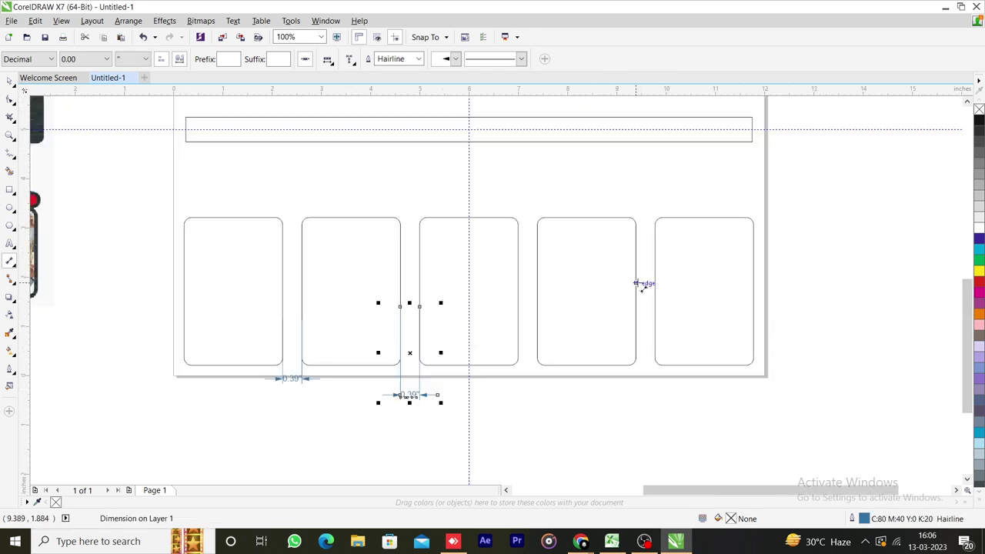
{"action": "left_click_drag", "start_coordinate": [639, 282], "coordinate": [654, 282]}
{"action": "left_click", "coordinate": [650, 405]}
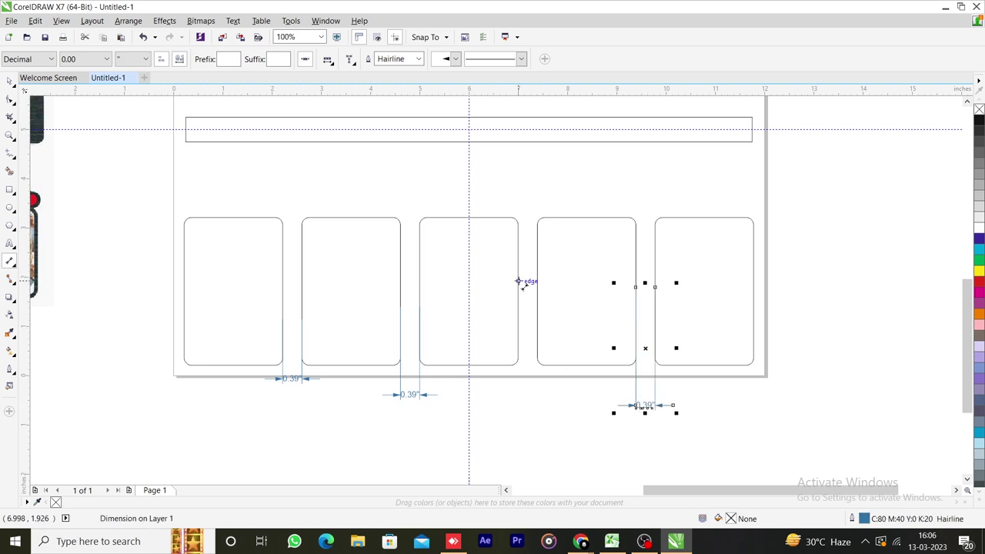
{"action": "left_click_drag", "start_coordinate": [518, 282], "coordinate": [536, 284]}
{"action": "left_click", "coordinate": [530, 415]}
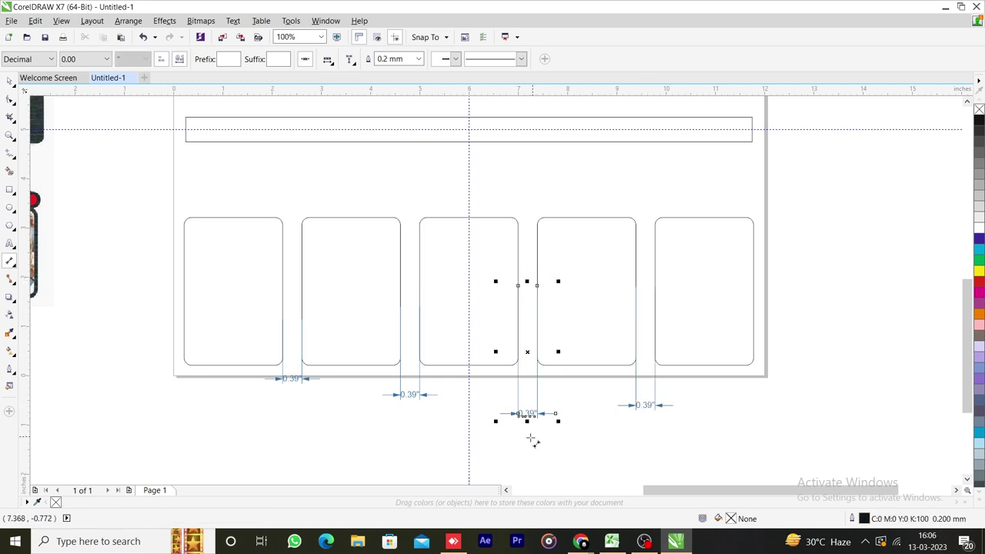
{"action": "scroll", "coordinate": [527, 435], "scroll_direction": "up", "scroll_amount": 2}
{"action": "scroll", "coordinate": [527, 436], "scroll_direction": "down", "scroll_amount": 2}
{"action": "key", "text": "space"}
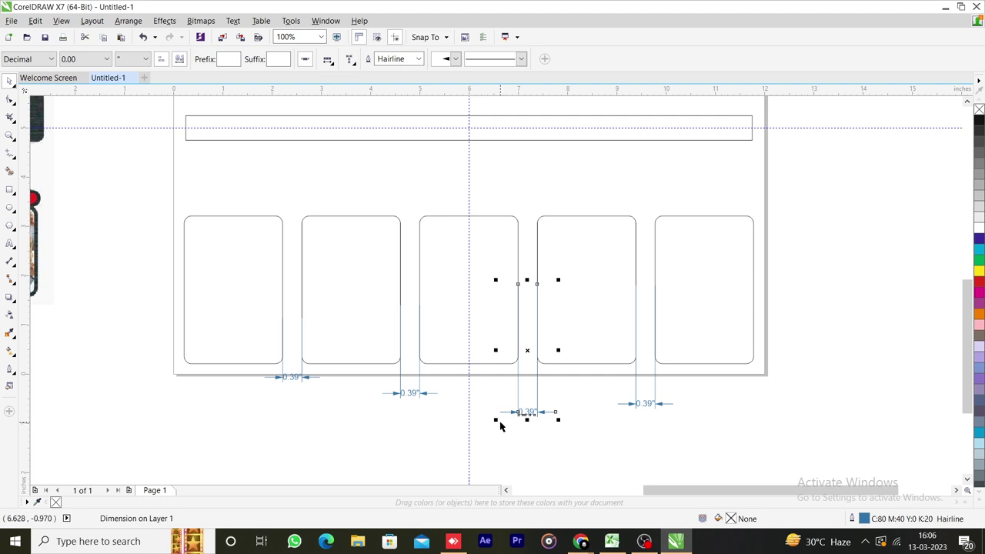
- Delete all four gap dimensions below the row of frames
{"action": "left_click", "coordinate": [375, 389]}
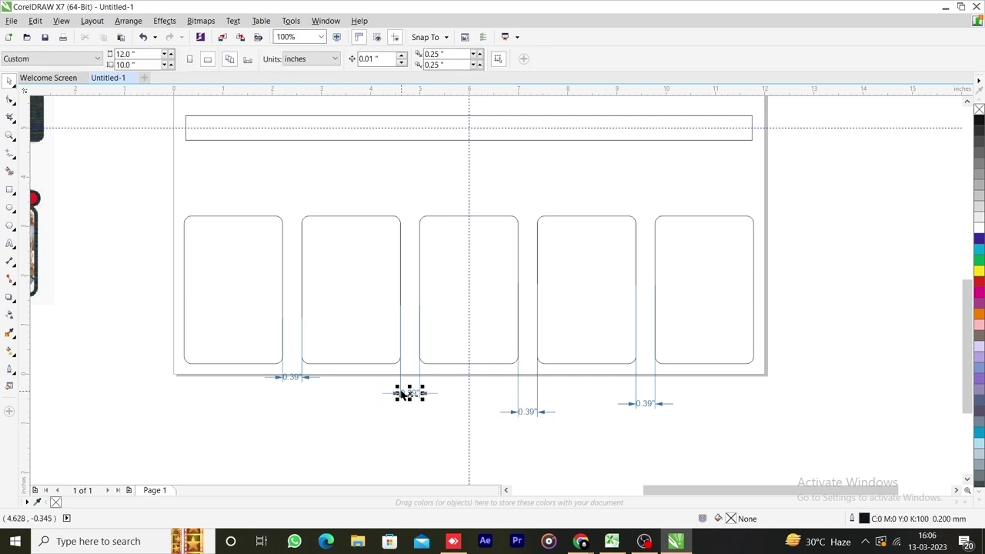
{"action": "left_click", "coordinate": [299, 378]}
{"action": "key", "text": "Delete"}
{"action": "left_click", "coordinate": [410, 394]}
{"action": "key", "text": "Delete"}
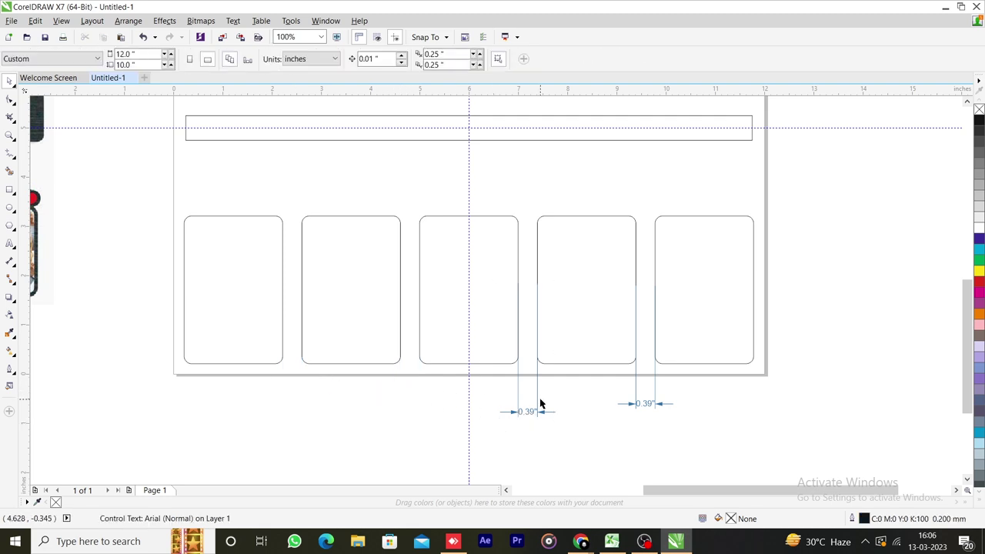
{"action": "left_click", "coordinate": [528, 413]}
{"action": "key", "text": "Delete"}
{"action": "left_click", "coordinate": [645, 404]}
{"action": "key", "text": "Delete"}
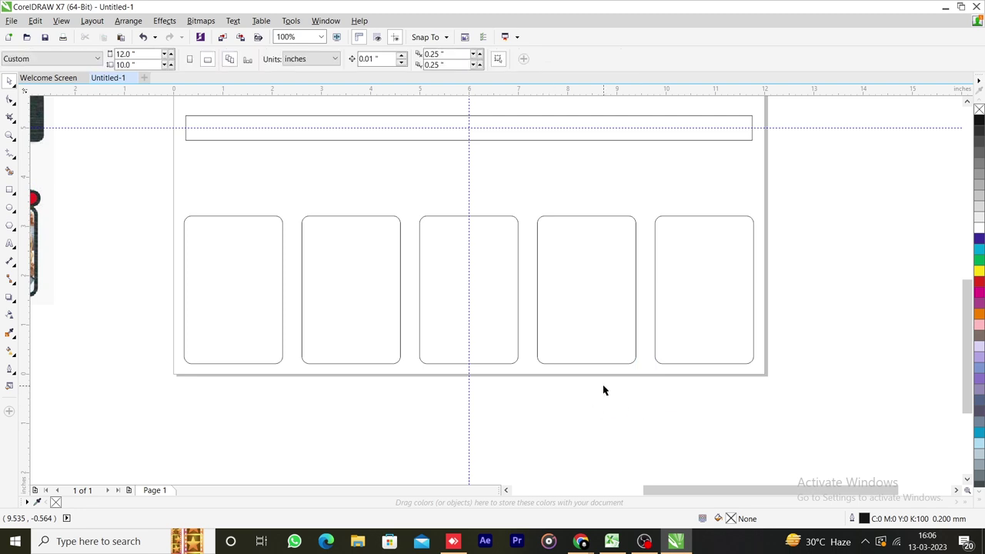
- Raise the second and fourth photo frames about 0.76 inch above the other three frames
{"action": "scroll", "coordinate": [603, 390], "scroll_direction": "down", "scroll_amount": 1}
{"action": "left_click", "coordinate": [470, 359]}
{"action": "left_click", "coordinate": [590, 345], "text": "shift"}
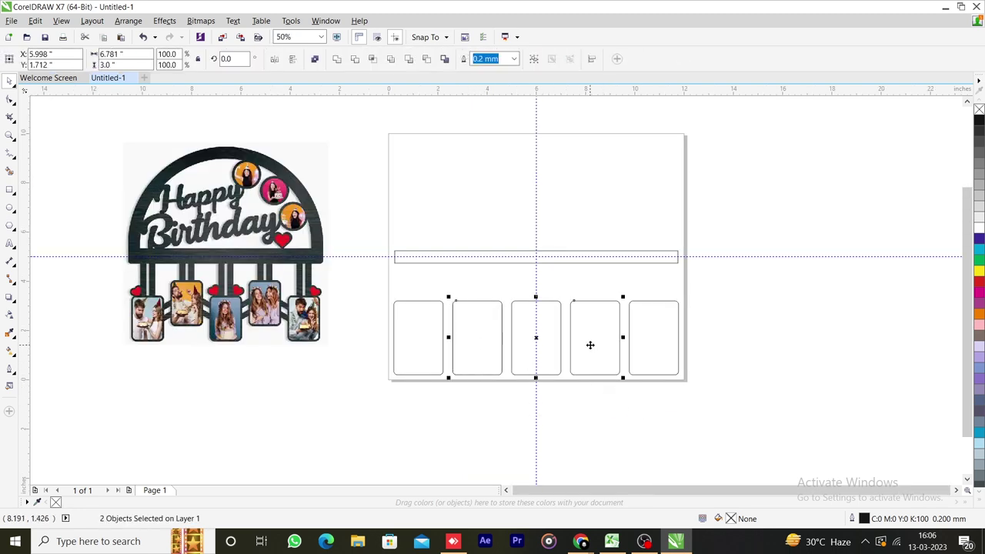
{"action": "key", "text": "Up"}
{"action": "key", "text": "Up"}
{"action": "key", "text": "Up"}
{"action": "key", "text": "Up"}
{"action": "key", "text": "Up"}
{"action": "key", "text": "Up"}
{"action": "key", "text": "Up"}
{"action": "key", "text": "Up"}
{"action": "key", "text": "Up"}
{"action": "key", "text": "Up"}
{"action": "key", "text": "Up"}
{"action": "key", "text": "Up"}
{"action": "key", "text": "Up"}
{"action": "key", "text": "Up"}
{"action": "key", "text": "Up"}
{"action": "key", "text": "Up"}
{"action": "key", "text": "Up"}
{"action": "key", "text": "Up"}
{"action": "key", "text": "Up"}
{"action": "key", "text": "Up"}
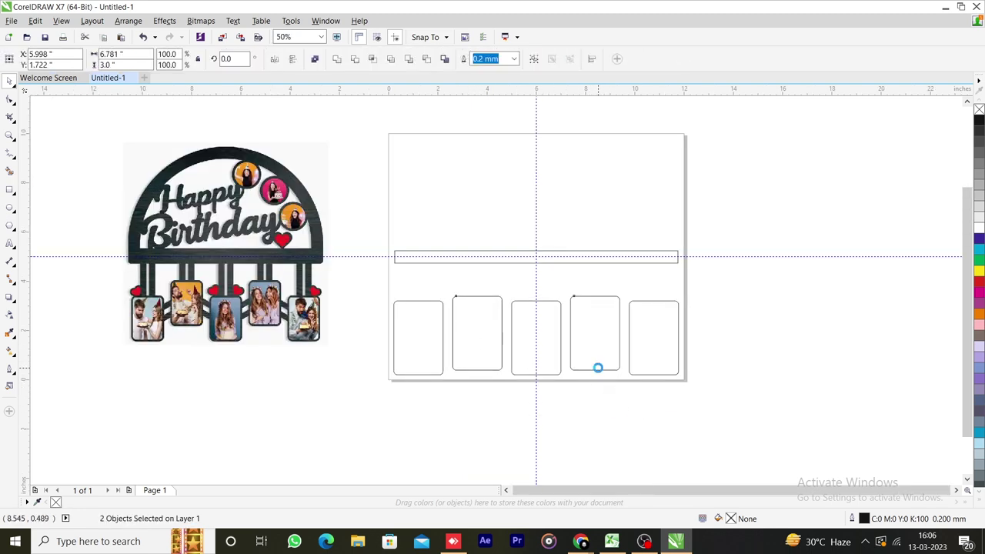
{"action": "key", "text": "Up"}
{"action": "key", "text": "Up"}
{"action": "key", "text": "Up"}
{"action": "key", "text": "Up"}
{"action": "key", "text": "Up"}
{"action": "key", "text": "Up"}
{"action": "key", "text": "Up"}
{"action": "key", "text": "Up"}
{"action": "key", "text": "Up"}
{"action": "key", "text": "Up"}
{"action": "key", "text": "Up"}
{"action": "key", "text": "Up"}
{"action": "key", "text": "Up"}
{"action": "key", "text": "Up"}
{"action": "key", "text": "Up"}
{"action": "key", "text": "Up"}
{"action": "key", "text": "Up"}
{"action": "key", "text": "Up"}
{"action": "key", "text": "Up"}
{"action": "key", "text": "Up"}
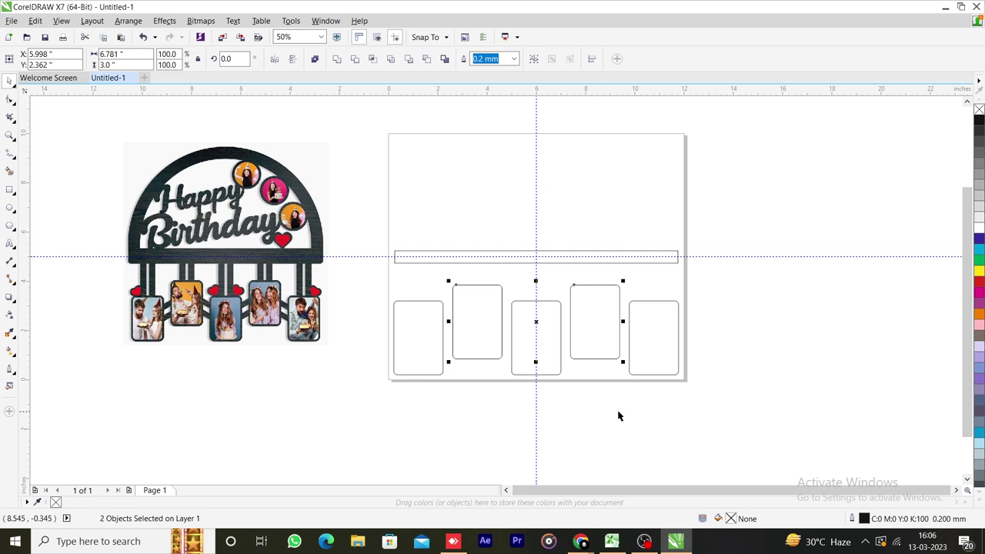
{"action": "left_click", "coordinate": [618, 414]}
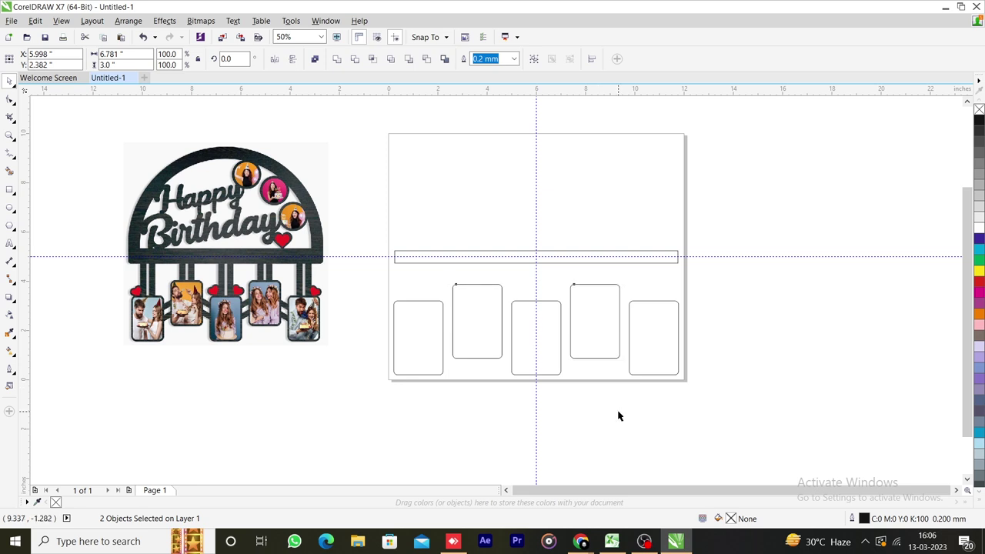
{"action": "left_click", "coordinate": [475, 336]}
{"action": "left_click", "coordinate": [592, 329], "text": "shift"}
{"action": "left_click", "coordinate": [628, 429]}
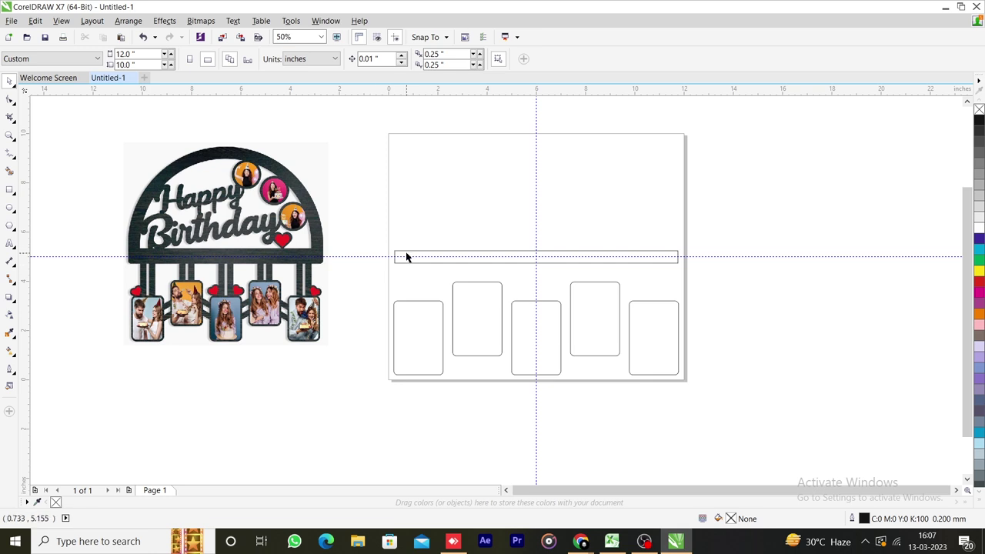
- Lower the first, third and fifth frames together until they sit just above the page's bottom edge
{"action": "left_click", "coordinate": [469, 315]}
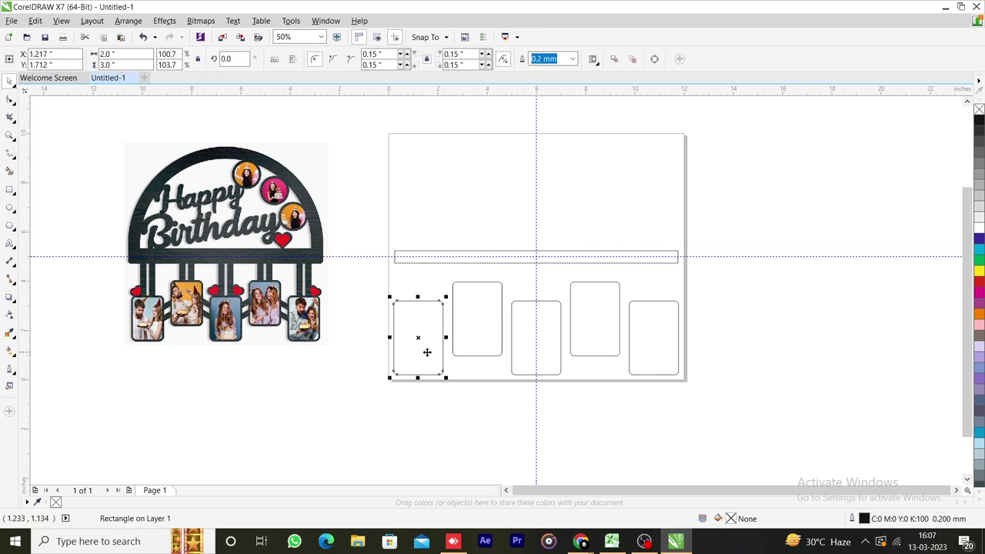
{"action": "left_click", "coordinate": [557, 352], "text": "shift"}
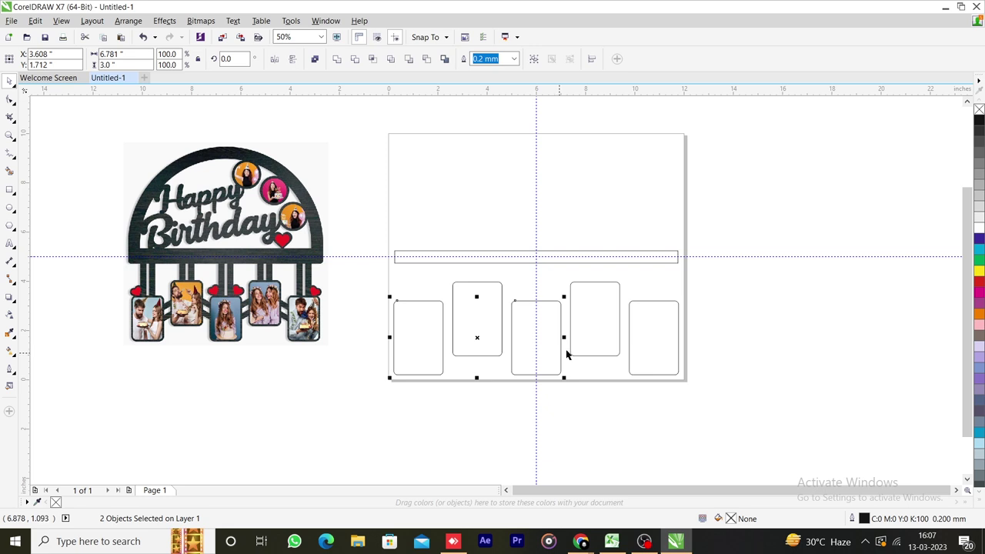
{"action": "left_click", "coordinate": [666, 345], "text": "shift"}
{"action": "key", "text": "Down"}
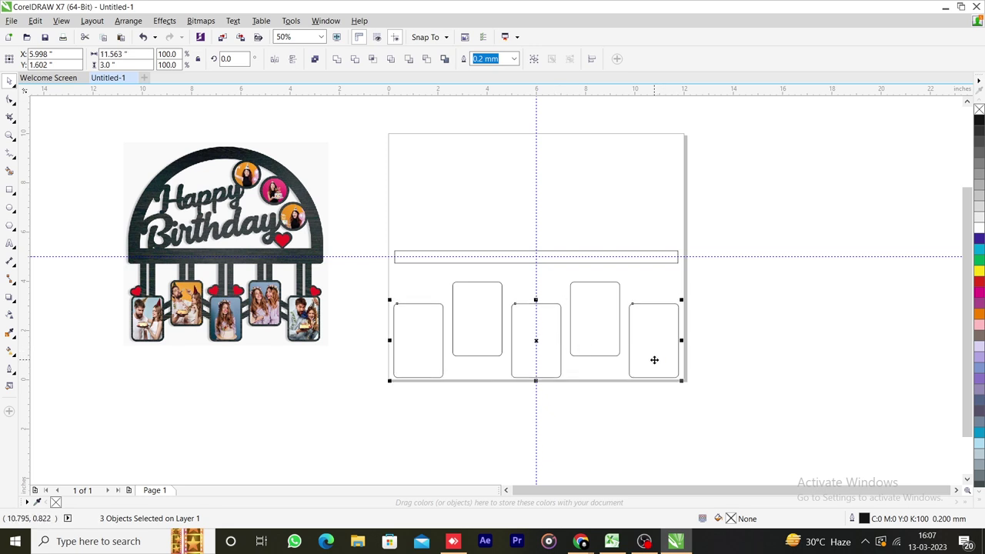
{"action": "left_click", "coordinate": [673, 399]}
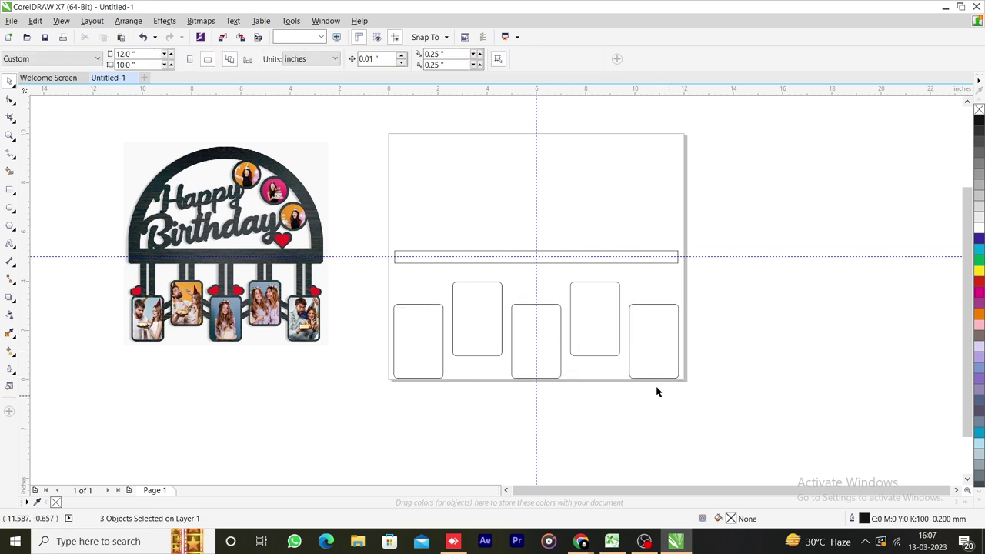
- Lower the second and fourth frames slightly, to a vertical center position of 2.362 inches
{"action": "left_click", "coordinate": [466, 302]}
{"action": "left_click", "coordinate": [592, 316], "text": "shift"}
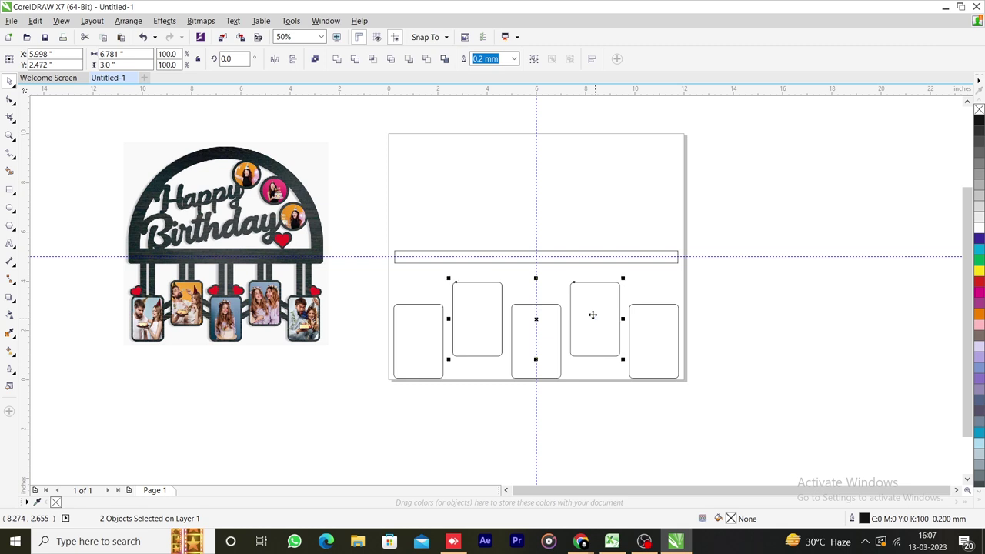
{"action": "key", "text": "Down"}
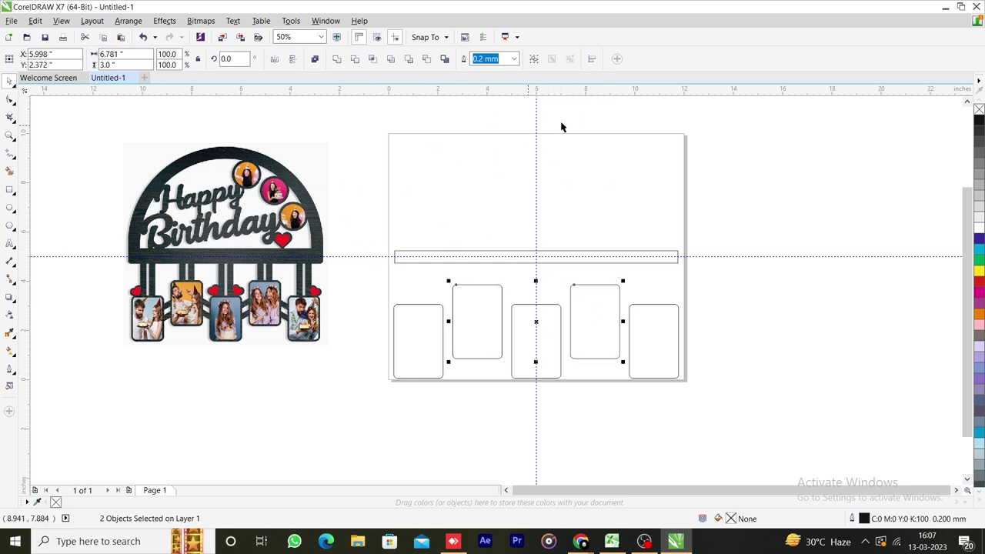
{"action": "key", "text": "Down"}
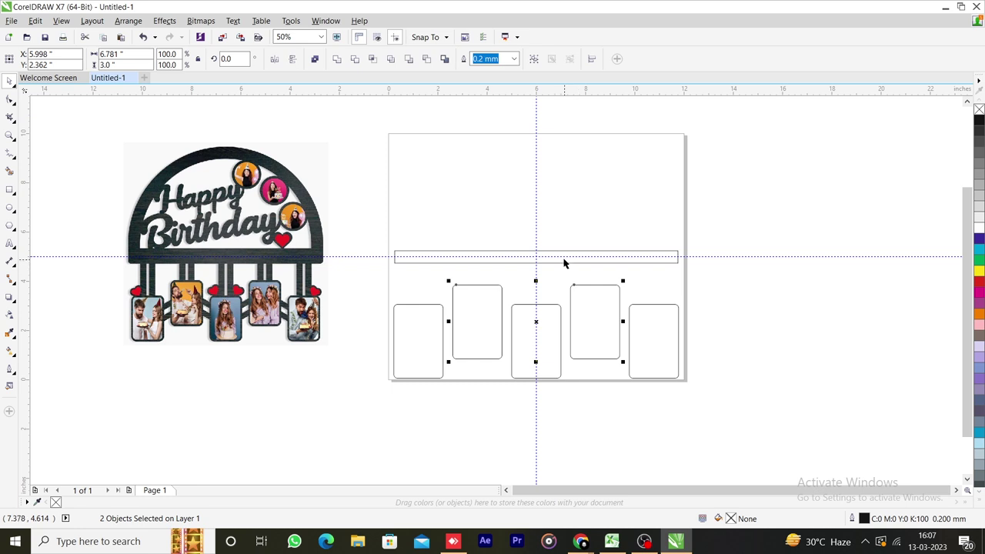
- Move the long horizontal bar down until its upper edge meets the horizontal guideline
{"action": "left_click", "coordinate": [564, 260]}
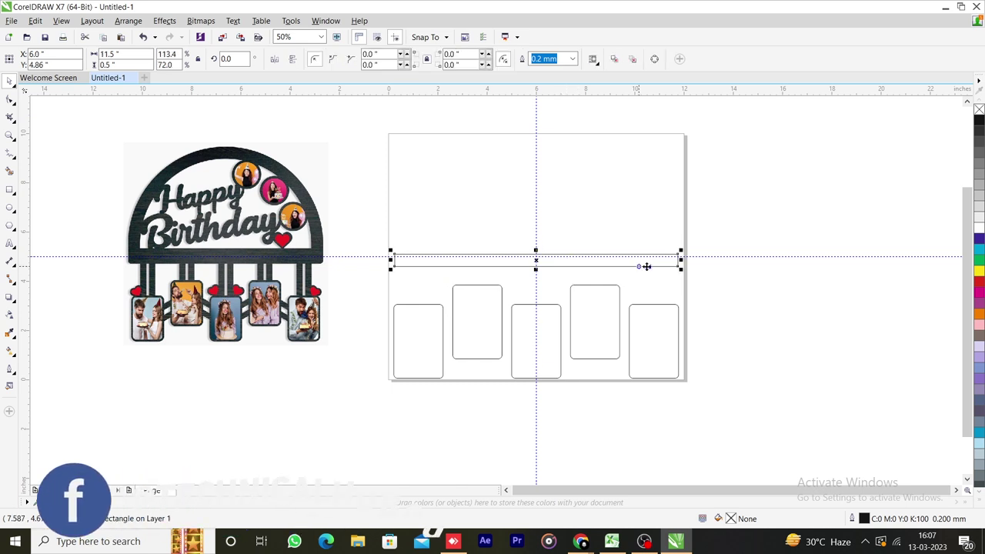
{"action": "key", "text": "Down"}
{"action": "key", "text": "Down"}
{"action": "key", "text": "Down"}
{"action": "key", "text": "Down"}
{"action": "key", "text": "Down"}
{"action": "key", "text": "Down"}
{"action": "key", "text": "Down"}
{"action": "key", "text": "Down"}
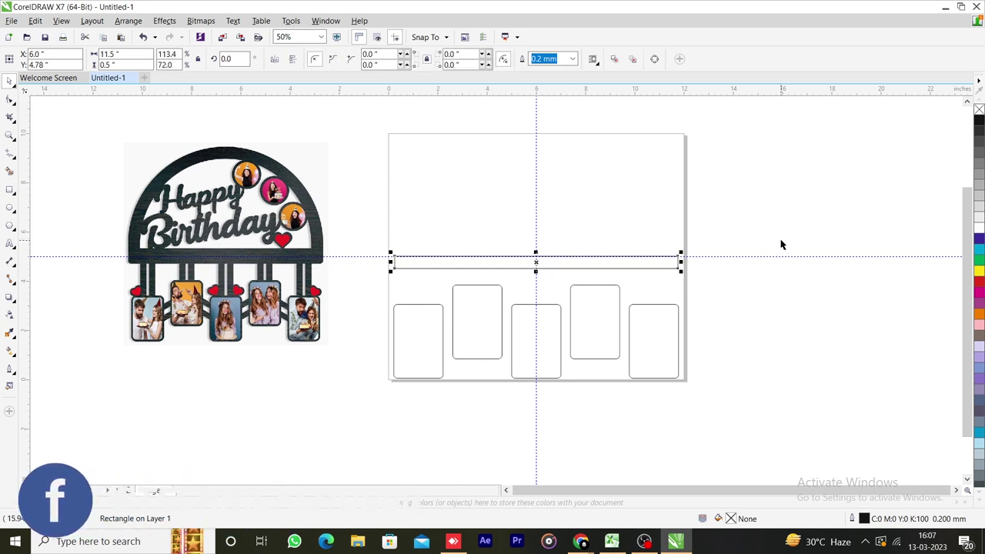
{"action": "key", "text": "Down"}
{"action": "key", "text": "Down"}
{"action": "left_click", "coordinate": [764, 329]}
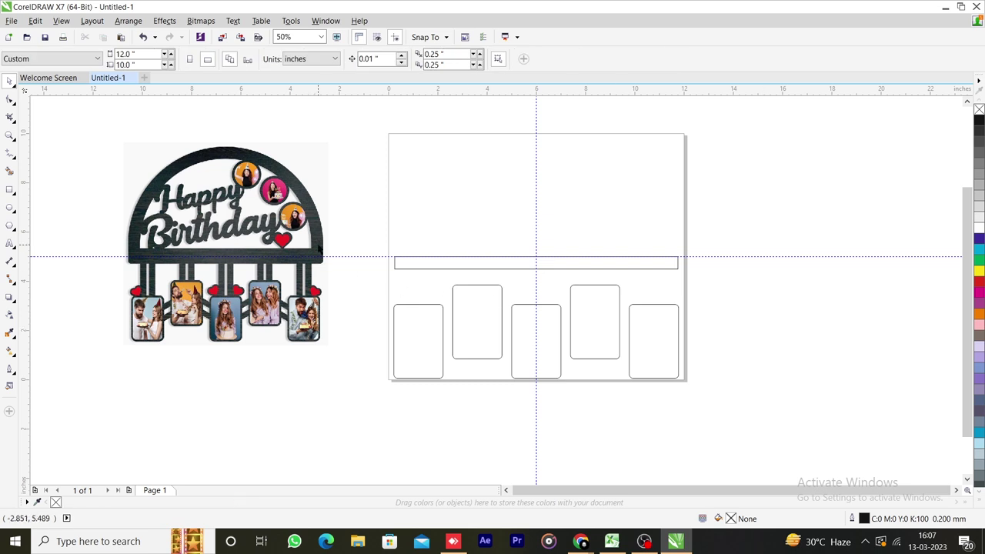
- Draw a narrow vertical rectangle between the reference picture and the page, and set its size to 0.2 by 1.5 inches
{"action": "left_click", "coordinate": [9, 189]}
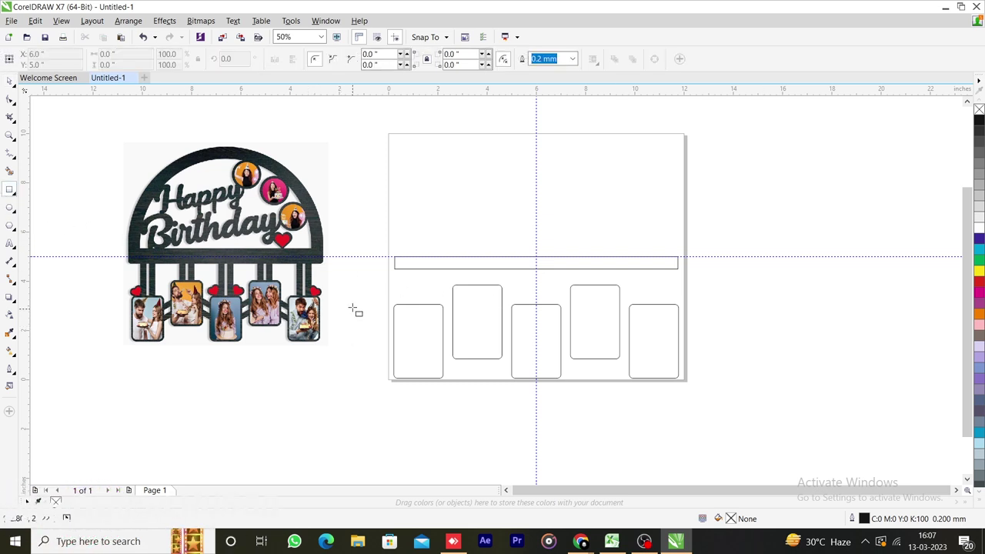
{"action": "left_click_drag", "start_coordinate": [356, 282], "coordinate": [366, 321]}
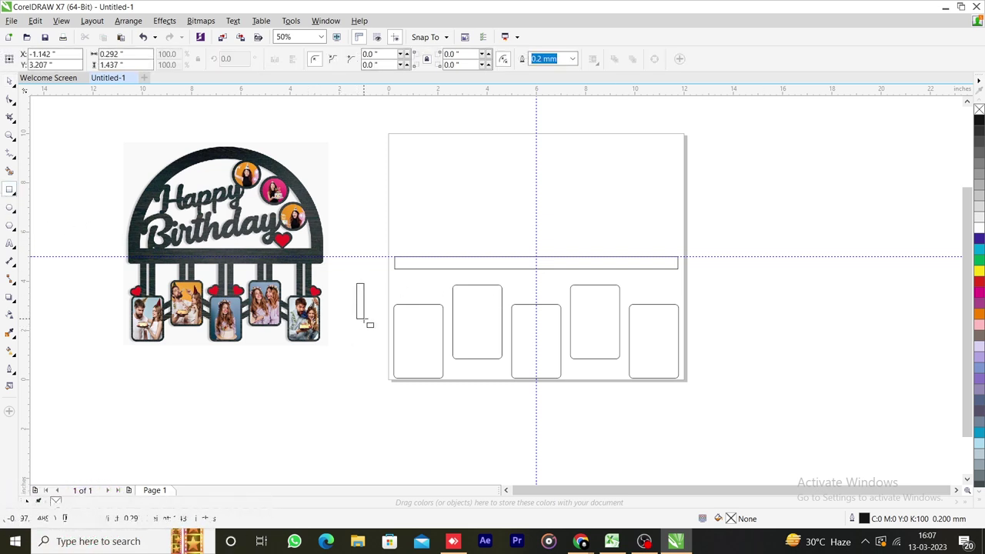
{"action": "left_click", "coordinate": [102, 53]}
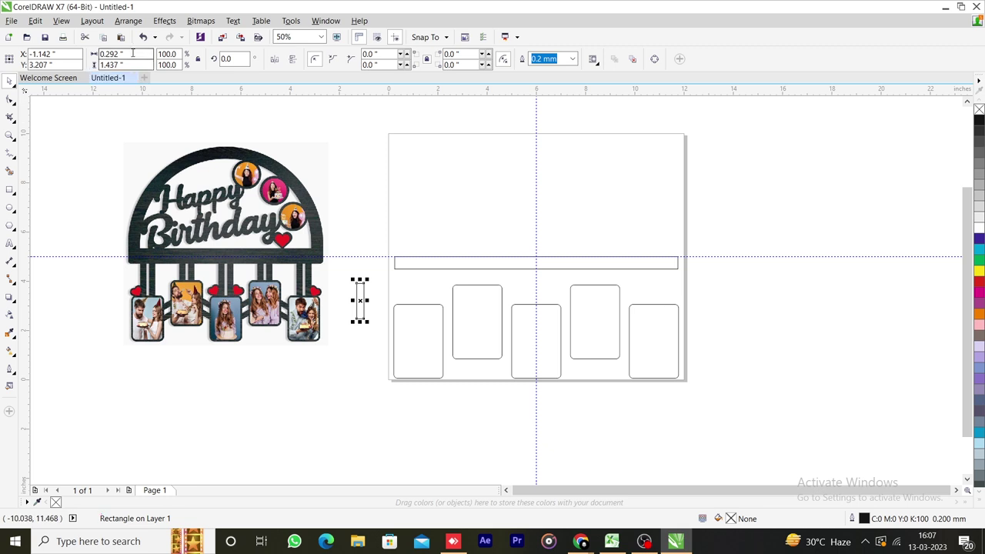
{"action": "double_click", "coordinate": [101, 53]}
{"action": "type", "text": "0"}
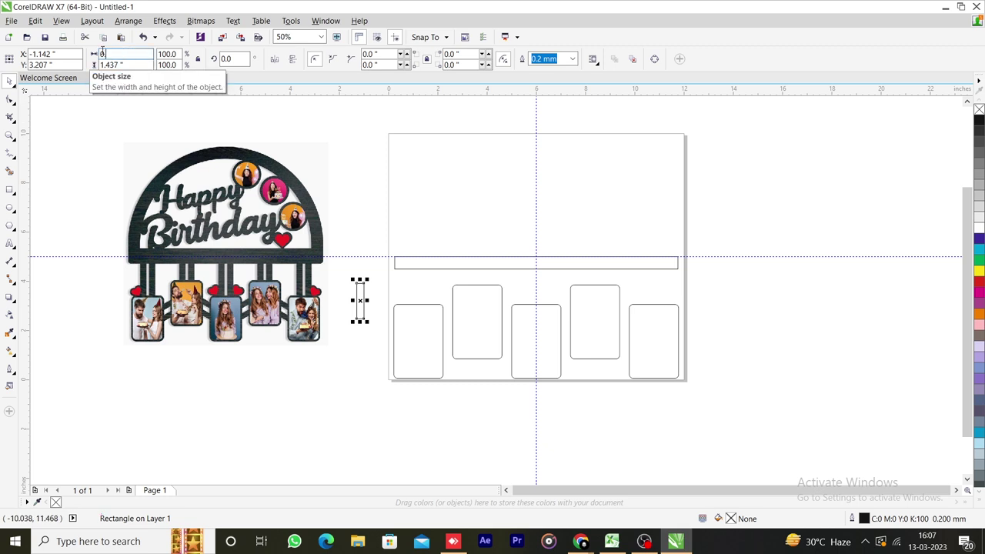
{"action": "type", "text": ".2"}
{"action": "key", "text": "Tab"}
{"action": "type", "text": "1."}
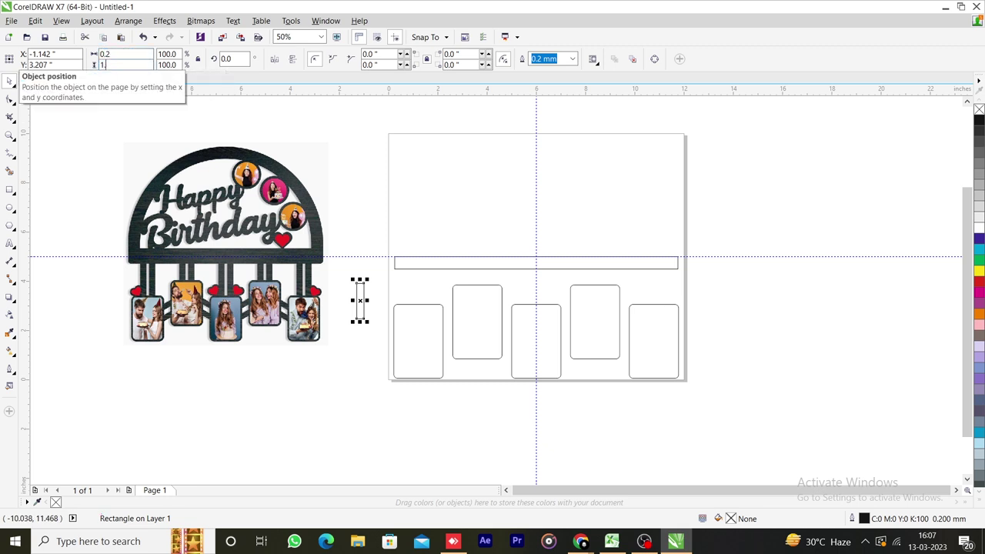
{"action": "type", "text": "5"}
{"action": "key", "text": "Return"}
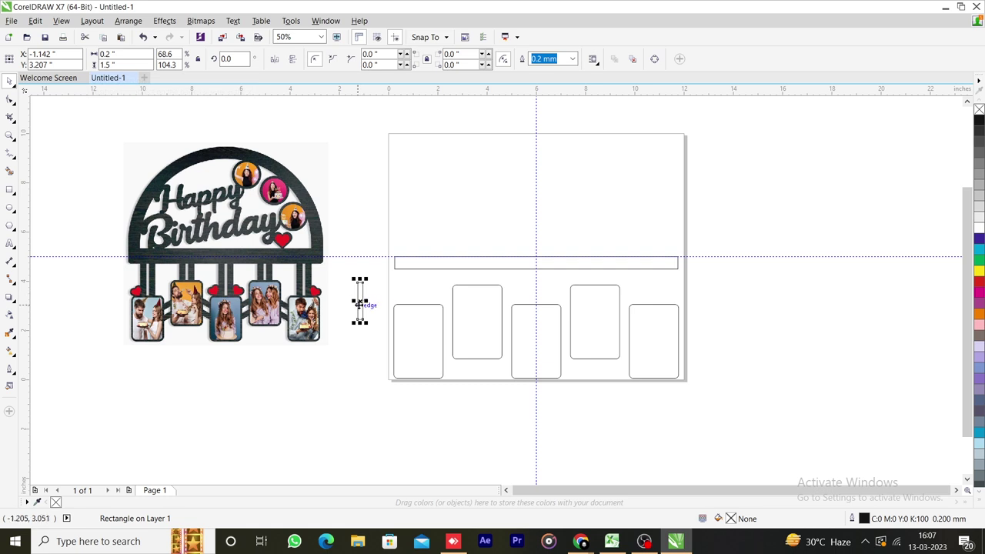
- Place the narrow strip between the bar and the first frame at about 1.78 inches tall, and duplicate it alongside
{"action": "left_click_drag", "start_coordinate": [360, 298], "coordinate": [408, 312]}
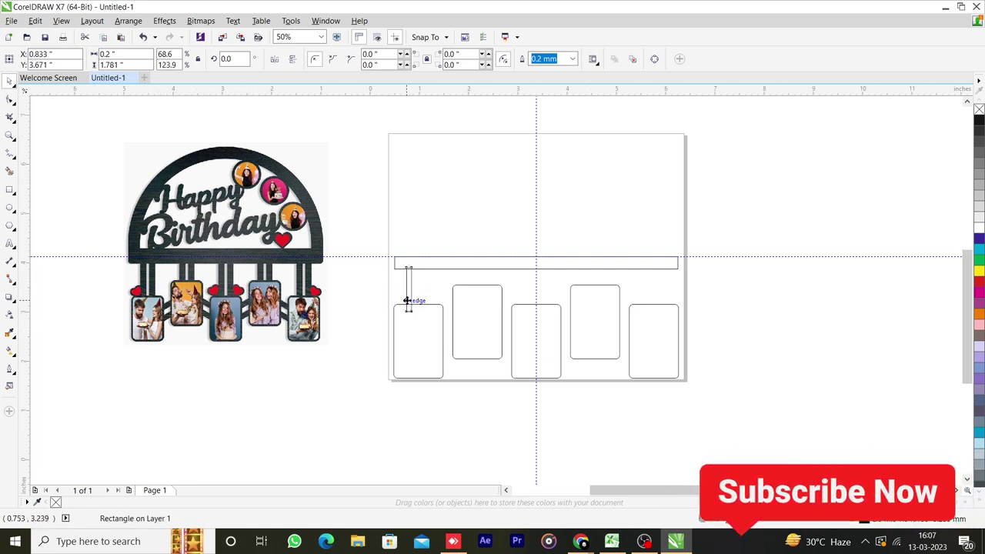
{"action": "scroll", "coordinate": [406, 301], "scroll_direction": "up", "scroll_amount": 1}
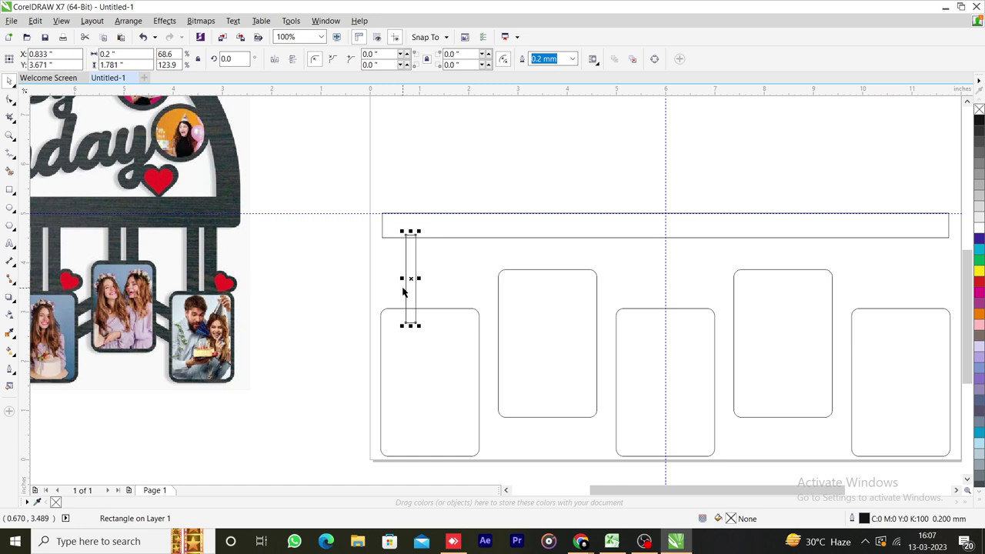
{"action": "left_click_drag", "start_coordinate": [411, 278], "coordinate": [432, 278]}
{"action": "right_click", "coordinate": [432, 278]}
- Group the two vertical strips above the first frame
{"action": "left_click", "coordinate": [412, 279], "text": "shift"}
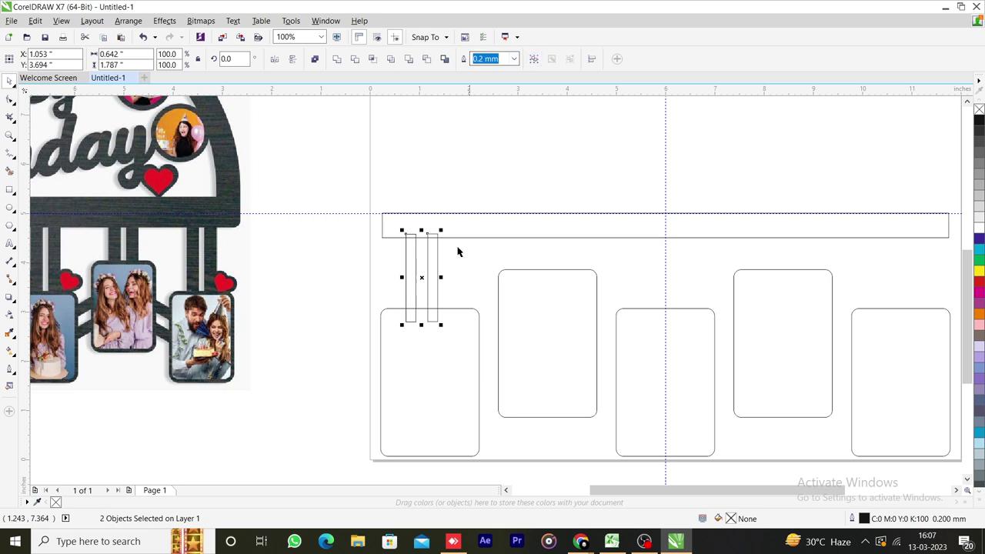
{"action": "key", "text": "ctrl+g"}
{"action": "key", "text": "ctrl+z"}
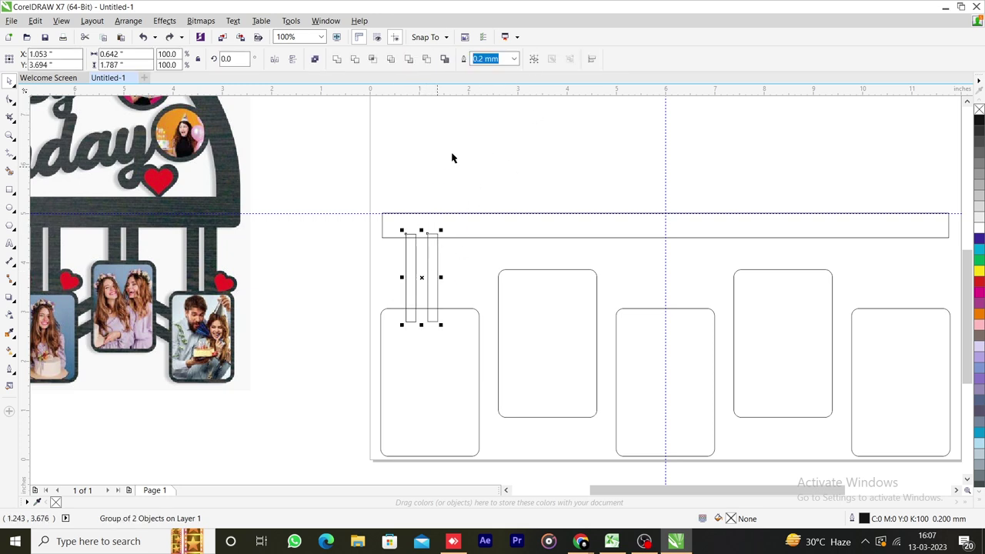
{"action": "left_click", "coordinate": [534, 61]}
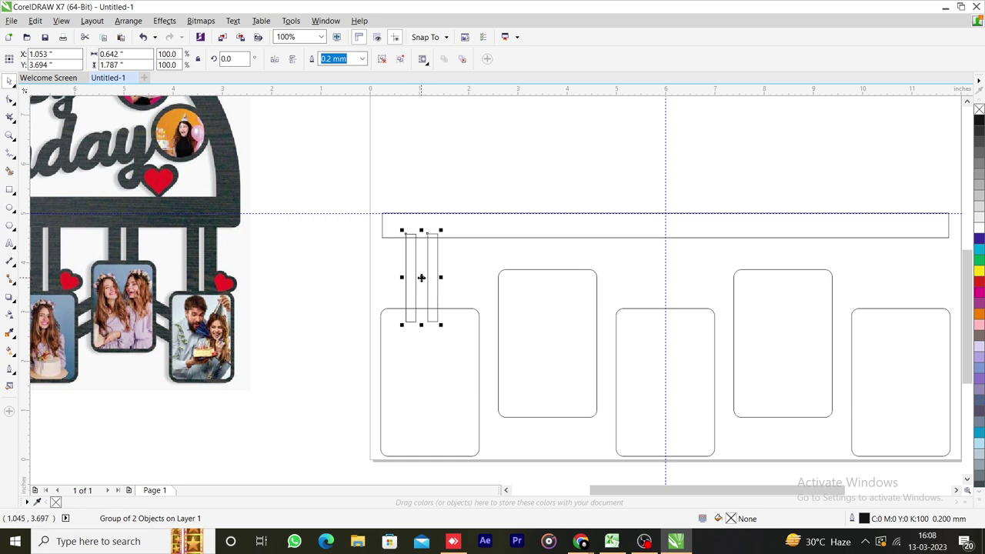
- Try to place the grouped strips midway across the first frame's upper edge, and undo the move
{"action": "left_click_drag", "start_coordinate": [421, 278], "coordinate": [432, 309]}
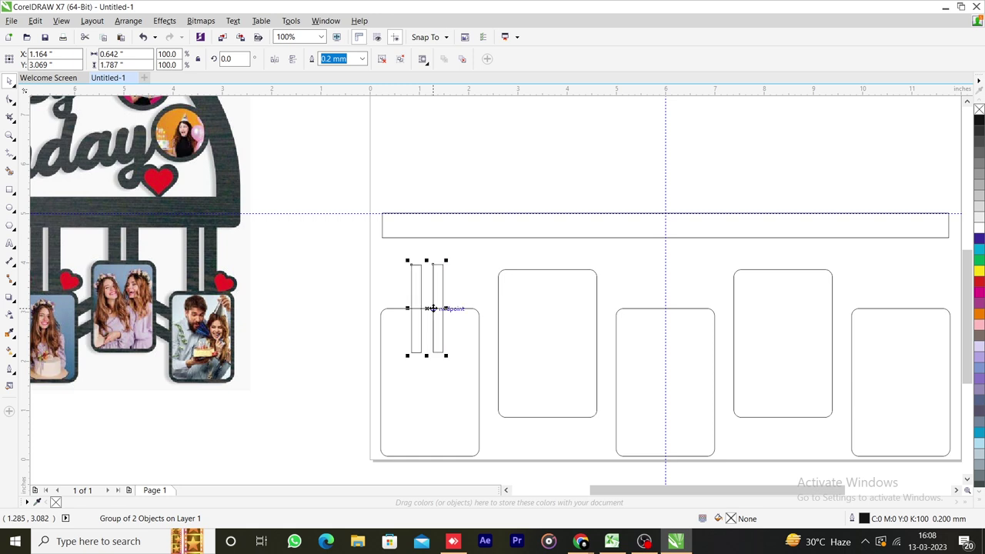
{"action": "left_click", "coordinate": [361, 340]}
{"action": "left_click", "coordinate": [438, 293]}
{"action": "key", "text": "ctrl+z"}
{"action": "key", "text": "ctrl+z"}
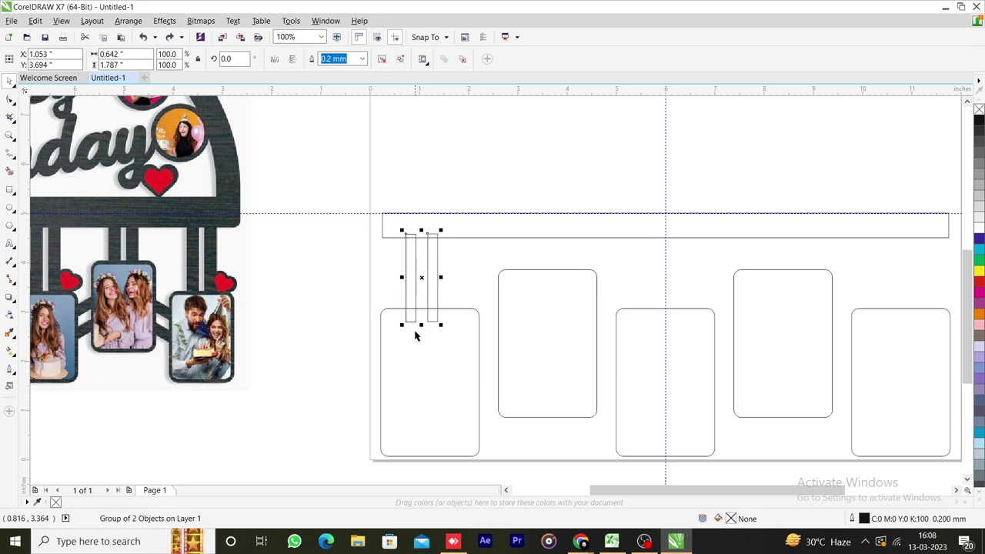
- Center the grouped strips horizontally on the first frame
{"action": "left_click", "coordinate": [416, 335], "text": "shift"}
{"action": "key", "text": "c"}
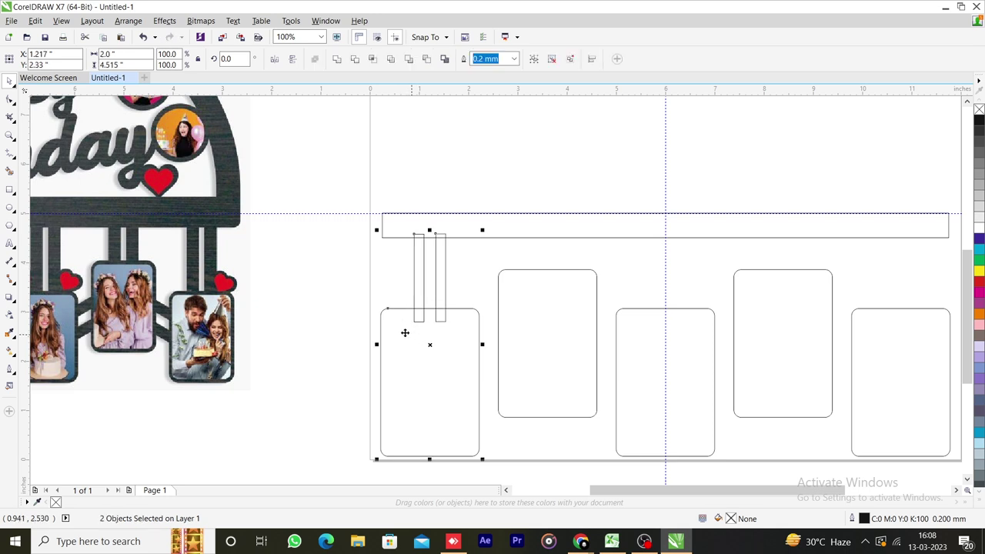
{"action": "left_click", "coordinate": [354, 326]}
- Duplicate the strip pair so that each of the other four frames has a pair joining it to the bar
{"action": "left_click", "coordinate": [435, 323]}
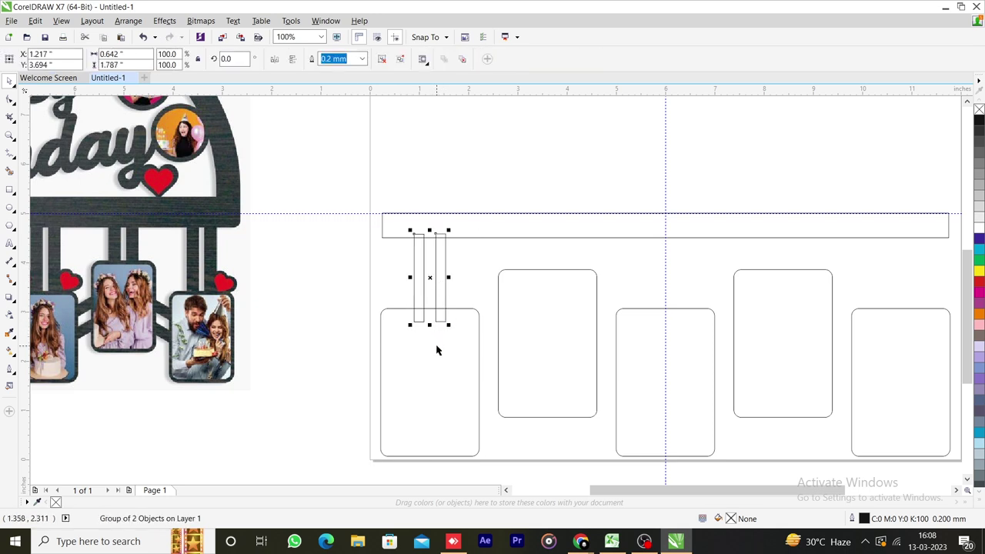
{"action": "left_click", "coordinate": [436, 350]}
{"action": "left_click", "coordinate": [424, 277]}
{"action": "left_click_drag", "start_coordinate": [435, 277], "coordinate": [914, 276]}
{"action": "right_click", "coordinate": [554, 262]}
{"action": "right_click", "coordinate": [671, 275]}
- Center the strip pairs of the fifth and fourth frames horizontally on their frames
{"action": "left_click", "coordinate": [885, 345], "text": "shift"}
{"action": "key", "text": "c"}
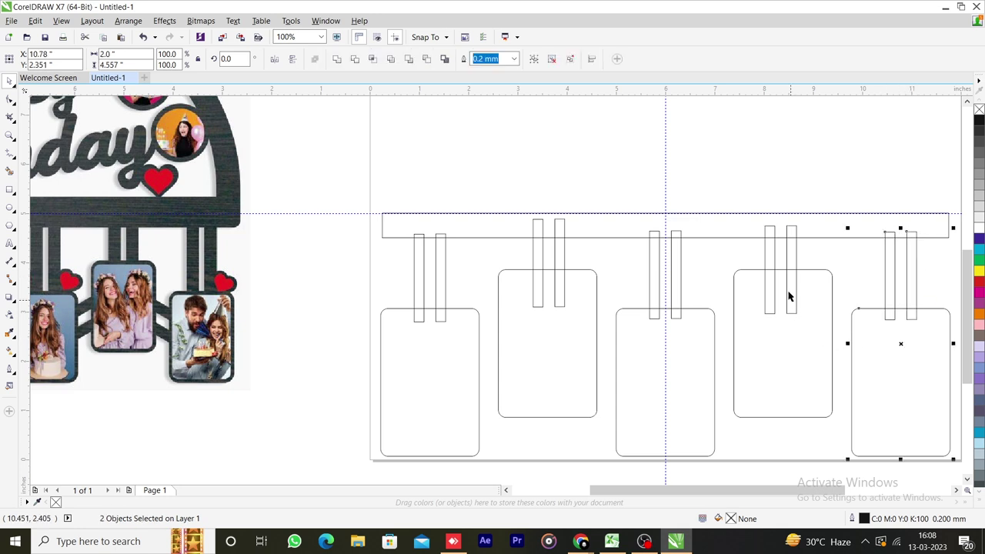
{"action": "left_click", "coordinate": [788, 258]}
{"action": "left_click", "coordinate": [790, 327], "text": "shift"}
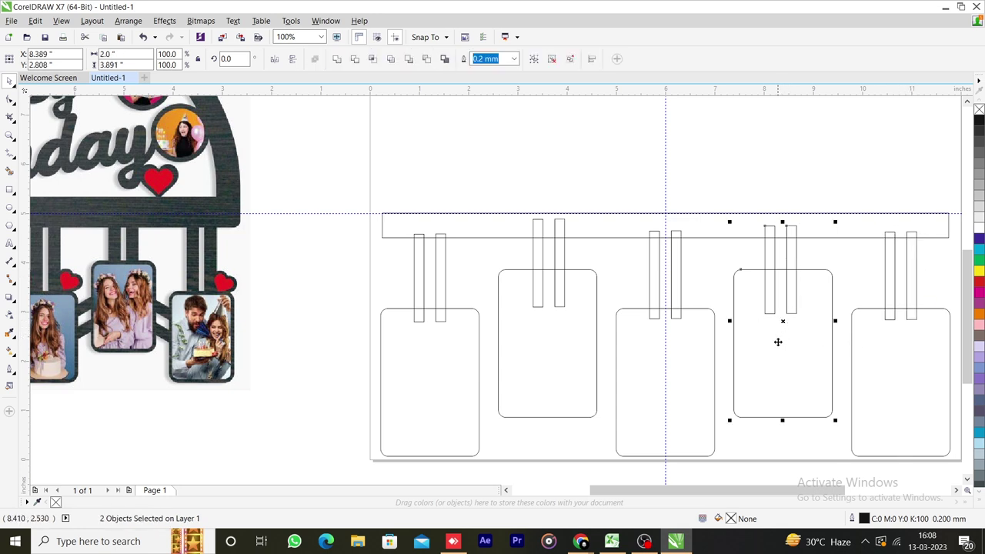
{"action": "key", "text": "c"}
- Center the strip pairs of the third and second frames horizontally on their frames
{"action": "left_click", "coordinate": [676, 270]}
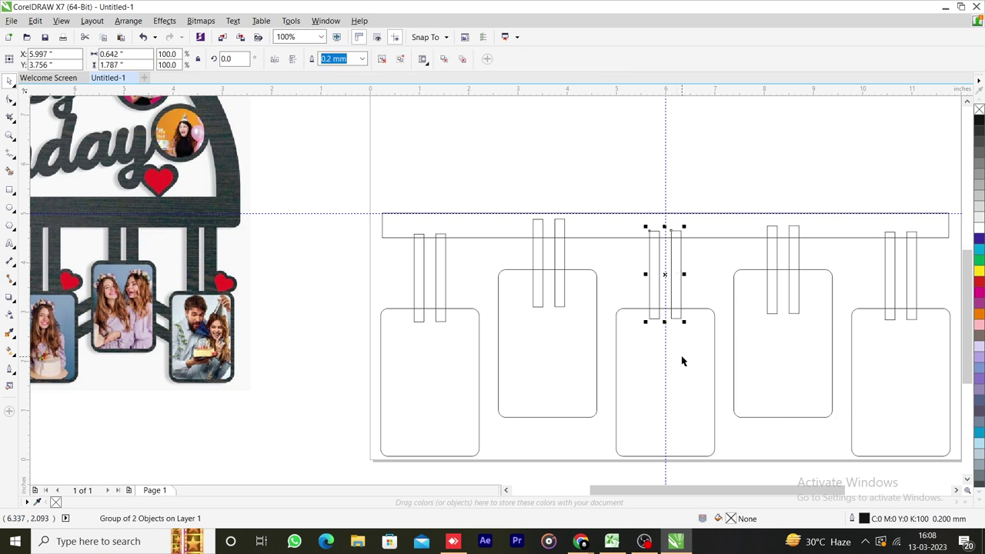
{"action": "left_click", "coordinate": [680, 357], "text": "shift"}
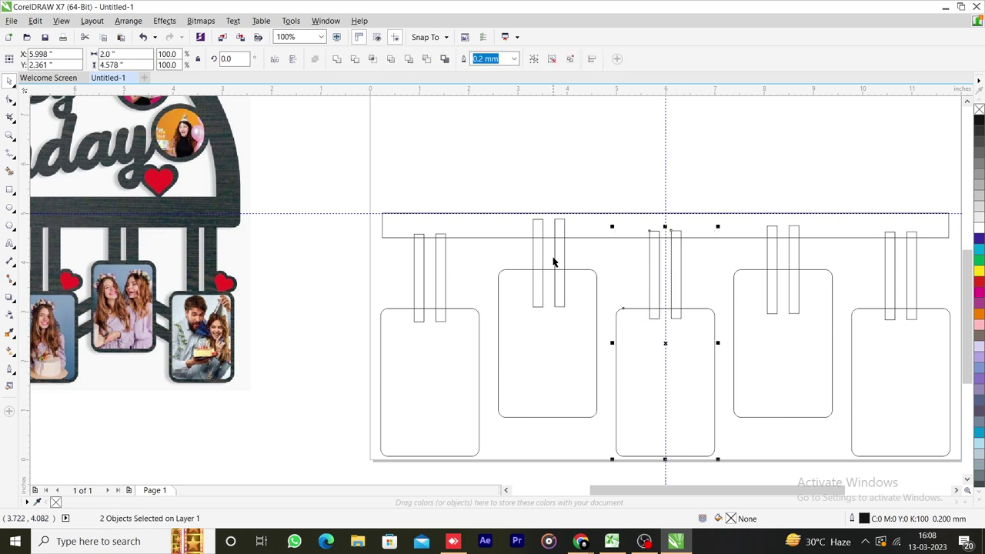
{"action": "left_click", "coordinate": [551, 324]}
{"action": "left_click", "coordinate": [563, 300]}
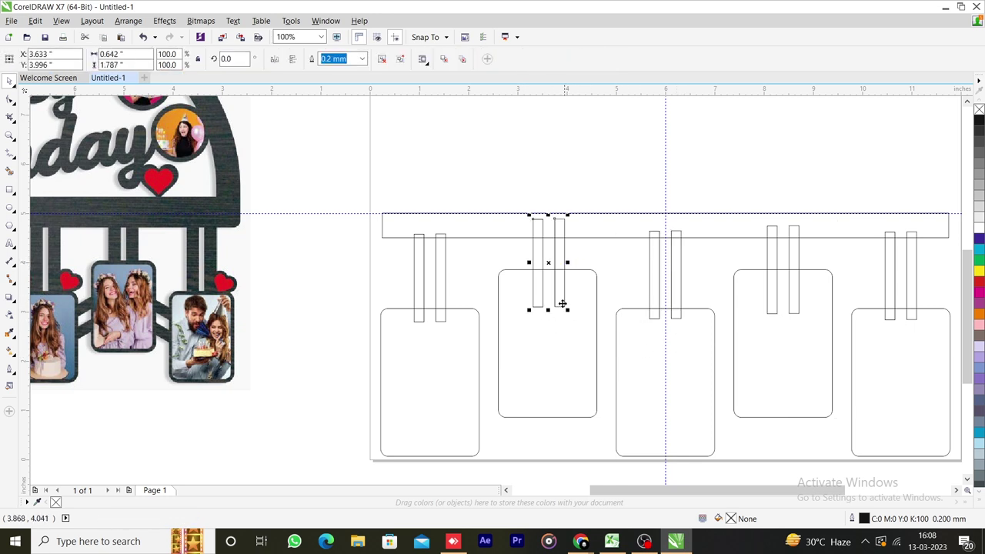
{"action": "left_click", "coordinate": [556, 345], "text": "shift"}
{"action": "key", "text": "c"}
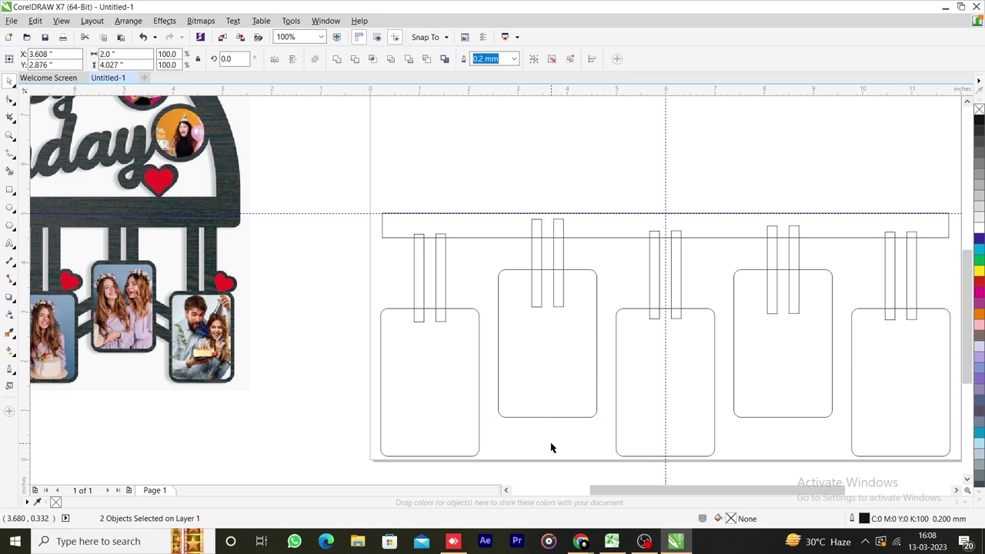
{"action": "left_click", "coordinate": [551, 448]}
- Duplicate the first frame's strip pair and tilt the copy diagonally in the gap between the first and second frames
{"action": "scroll", "coordinate": [451, 305], "scroll_direction": "down", "scroll_amount": 2}
{"action": "left_click", "coordinate": [447, 288]}
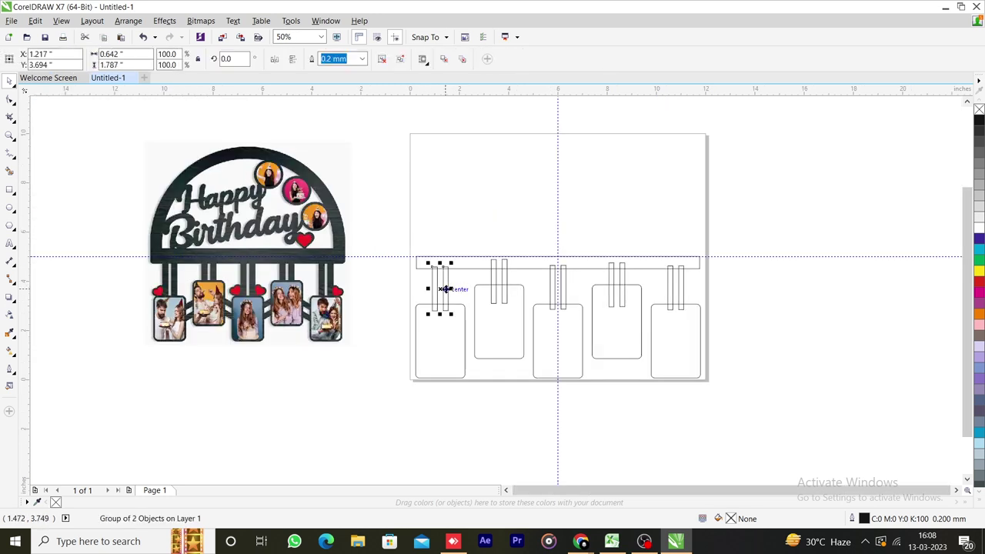
{"action": "left_click_drag", "start_coordinate": [444, 288], "coordinate": [531, 354]}
{"action": "left_click", "coordinate": [484, 354]}
{"action": "left_click", "coordinate": [513, 390]}
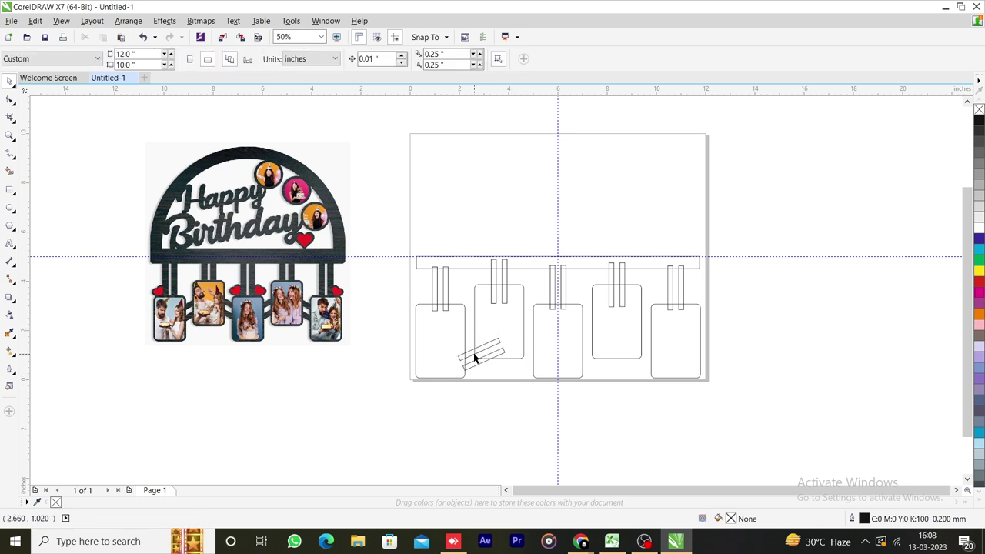
- Rotate the slanted strip pair further to 300.879° and position it so that it bridges the first and second frames
{"action": "left_click", "coordinate": [476, 353]}
{"action": "left_click", "coordinate": [480, 354]}
{"action": "left_click_drag", "start_coordinate": [510, 334], "coordinate": [509, 329]}
{"action": "left_click", "coordinate": [507, 385]}
{"action": "left_click_drag", "start_coordinate": [487, 360], "coordinate": [473, 342]}
{"action": "scroll", "coordinate": [473, 342], "scroll_direction": "up", "scroll_amount": 1}
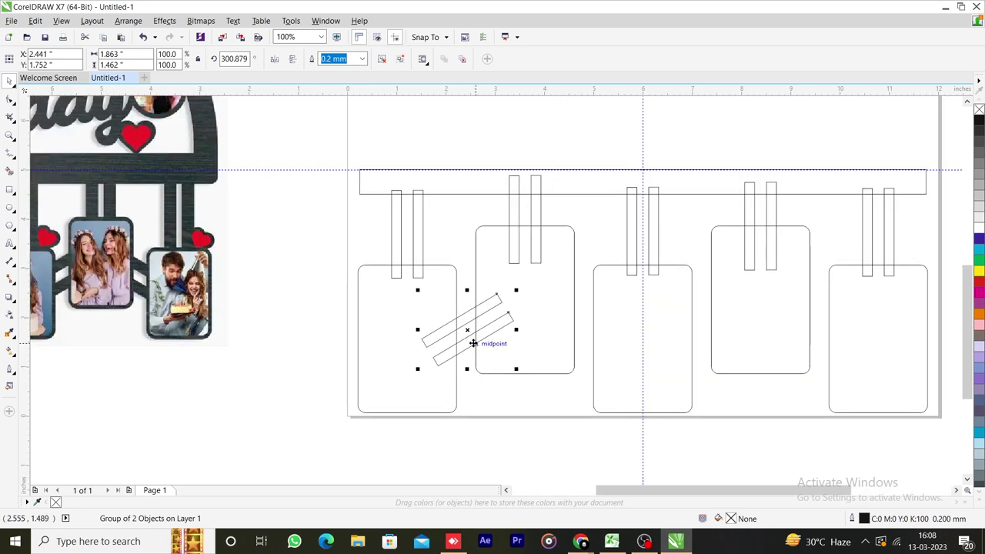
{"action": "scroll", "coordinate": [473, 342], "scroll_direction": "down", "scroll_amount": 1}
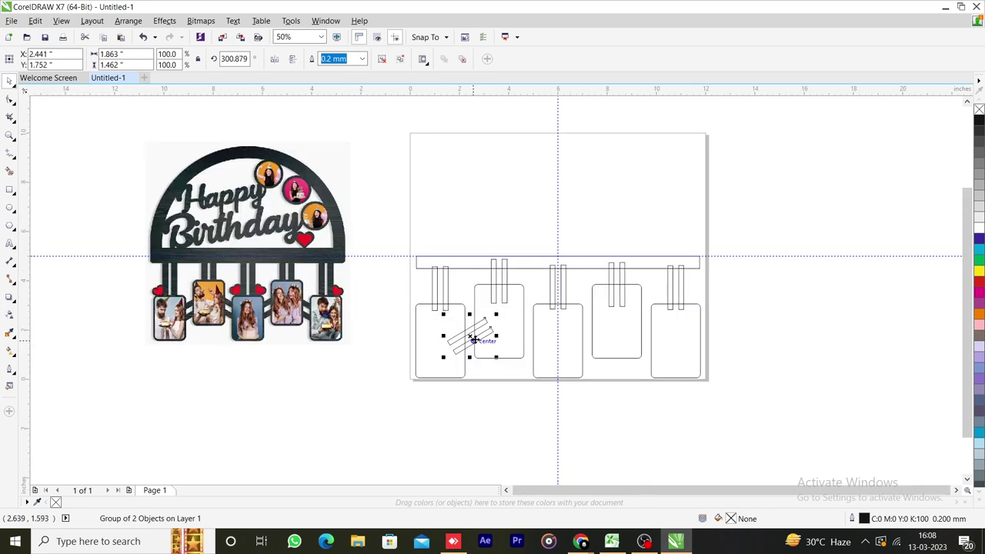
- Duplicate the slanted strip pair into the gap between the third and fourth frames
{"action": "left_click_drag", "start_coordinate": [473, 339], "coordinate": [589, 332]}
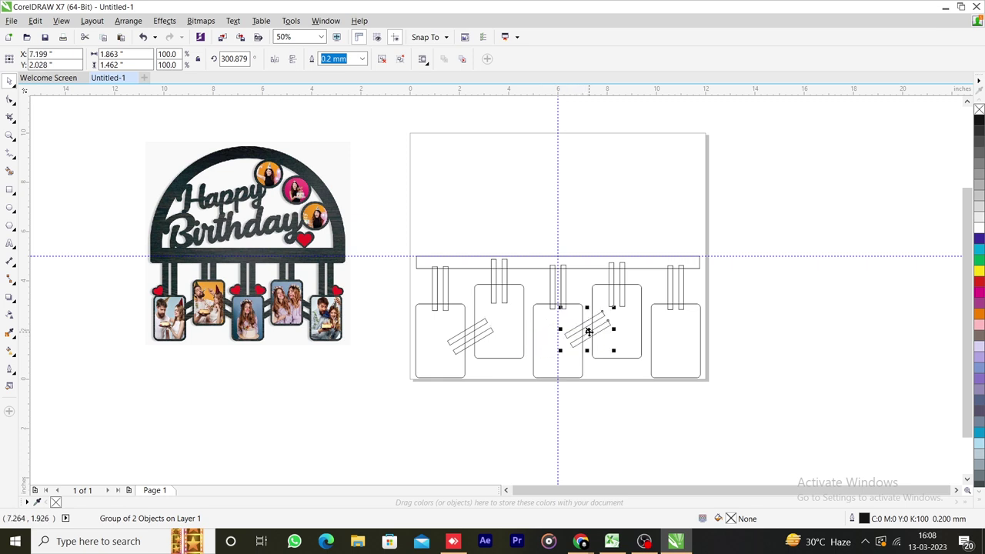
{"action": "left_click", "coordinate": [476, 342], "text": "shift"}
{"action": "left_click", "coordinate": [529, 334]}
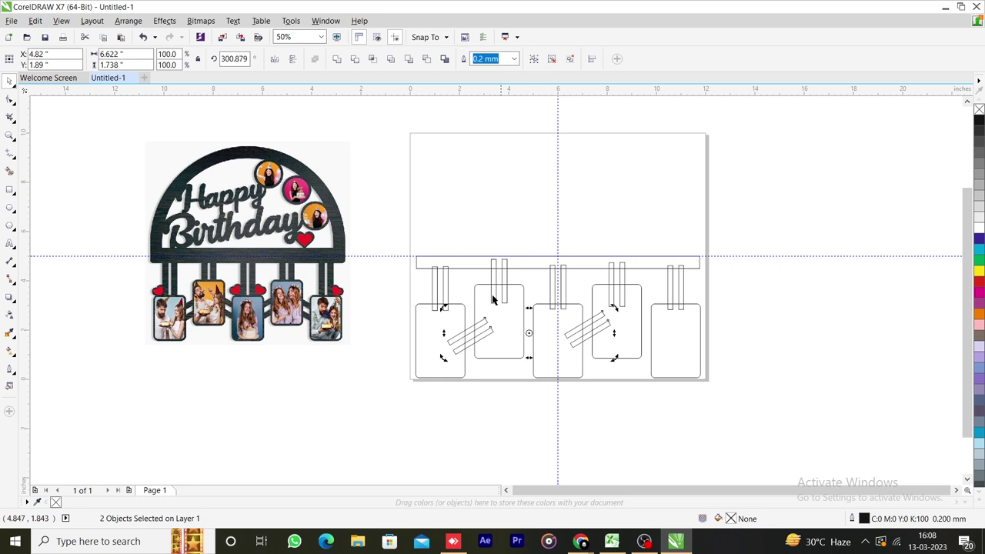
{"action": "left_click", "coordinate": [519, 398]}
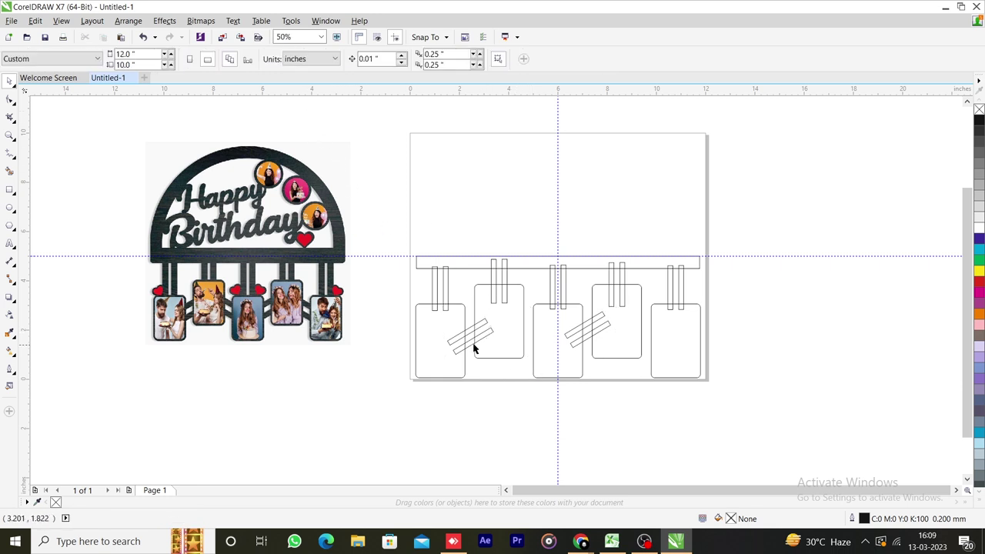
- Place horizontally mirrored copies of both slanted pairs between the second and third frames and between the fourth and fifth frames
{"action": "left_click", "coordinate": [474, 343]}
{"action": "left_click", "coordinate": [587, 341], "text": "shift"}
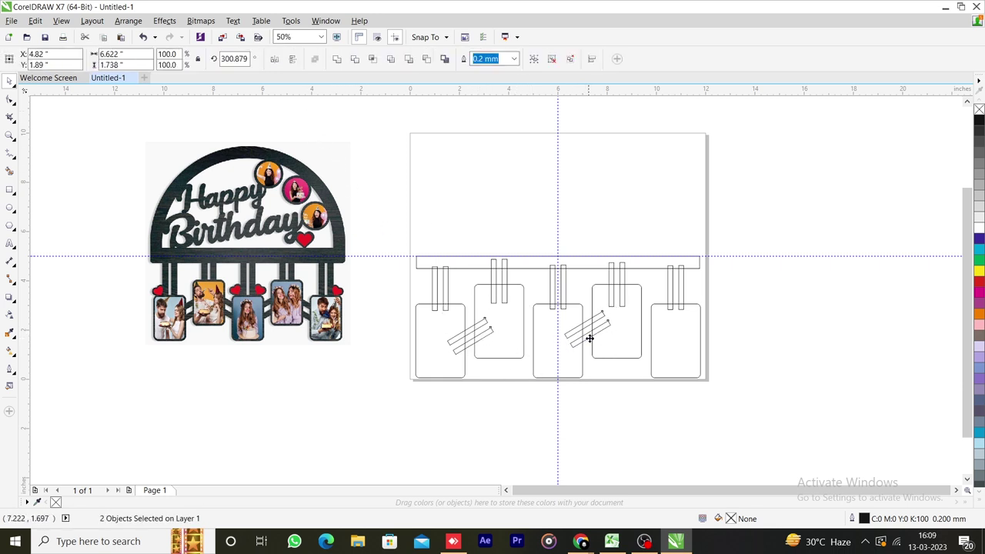
{"action": "left_click_drag", "start_coordinate": [589, 334], "coordinate": [651, 337]}
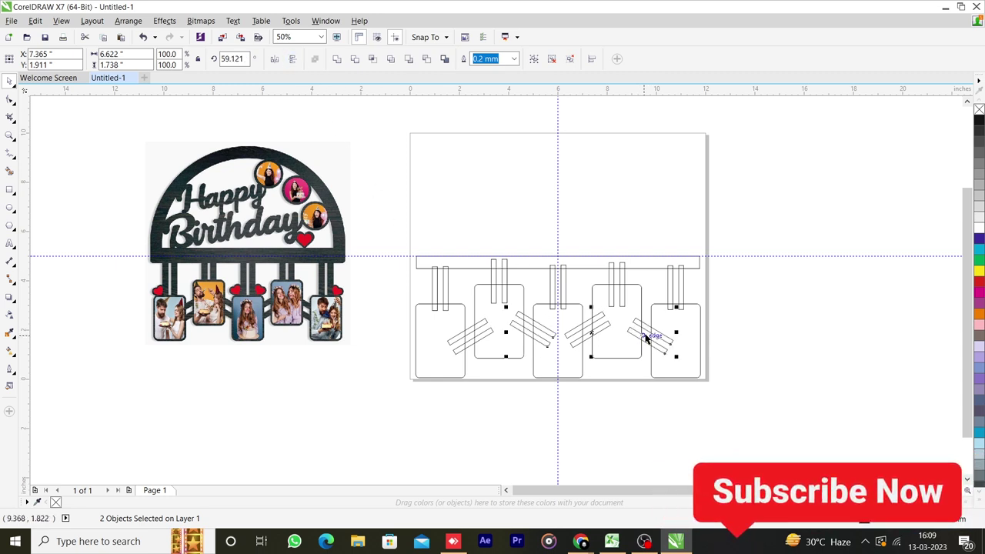
{"action": "left_click_drag", "start_coordinate": [649, 338], "coordinate": [648, 339]}
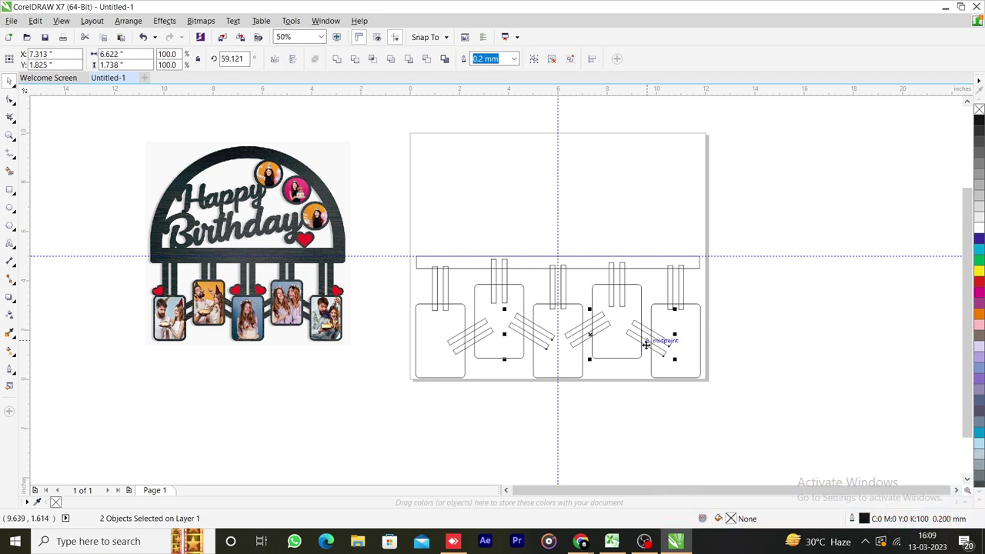
{"action": "left_click", "coordinate": [642, 400]}
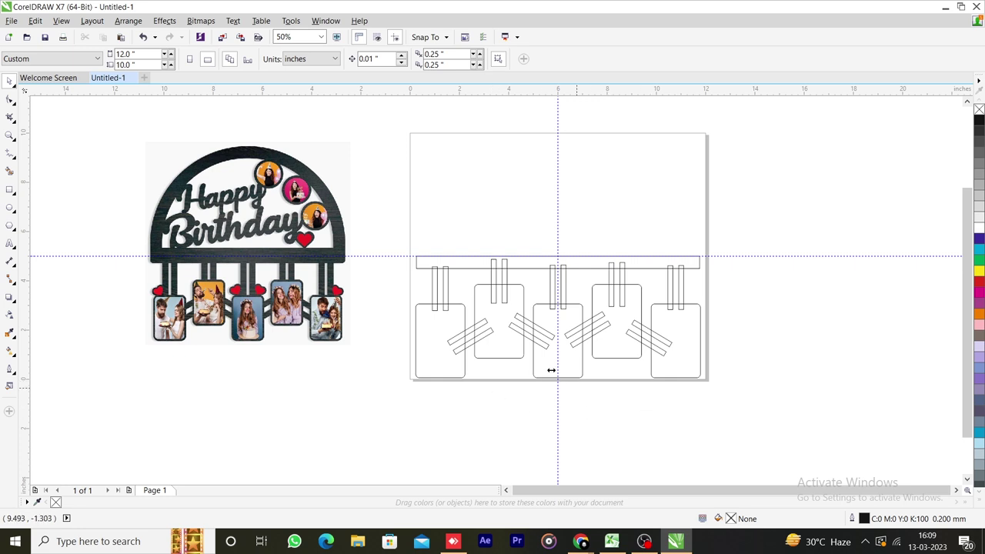
- Weld the bar, the five frames and all connecting strips into a single outline
{"action": "left_click_drag", "start_coordinate": [395, 224], "coordinate": [747, 405]}
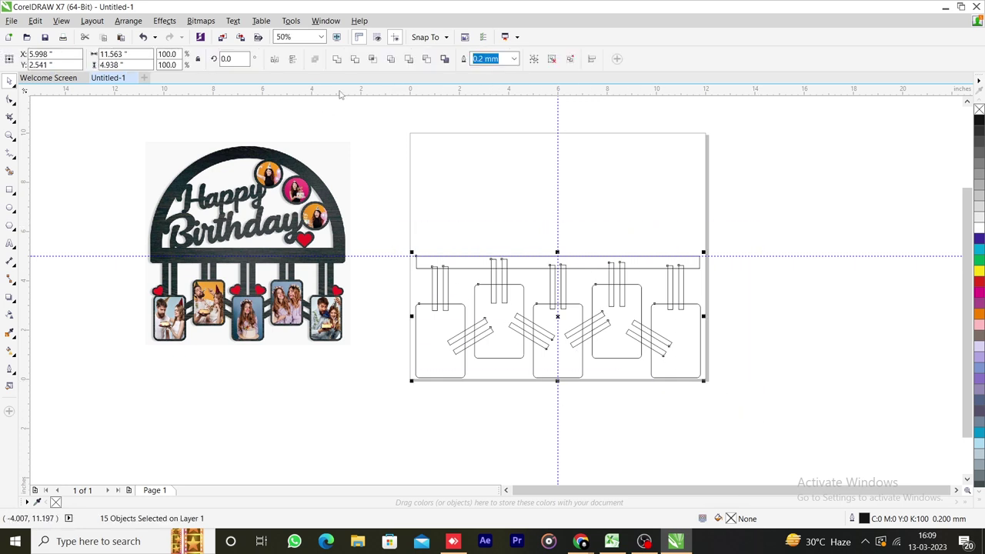
{"action": "left_click", "coordinate": [337, 60]}
{"action": "left_click", "coordinate": [466, 349]}
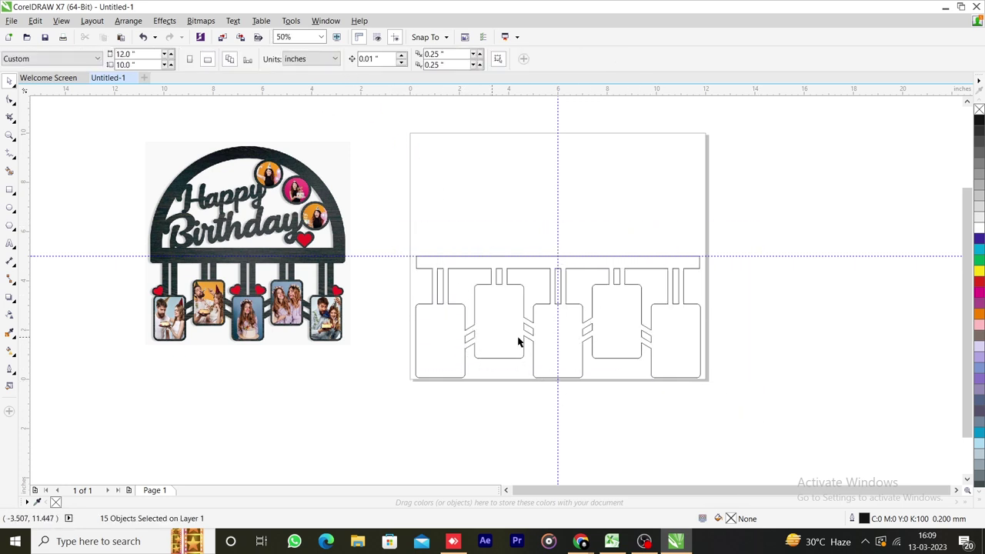
- Fill the welded outline black to check the silhouette, and remove the fill again
{"action": "left_click", "coordinate": [700, 337]}
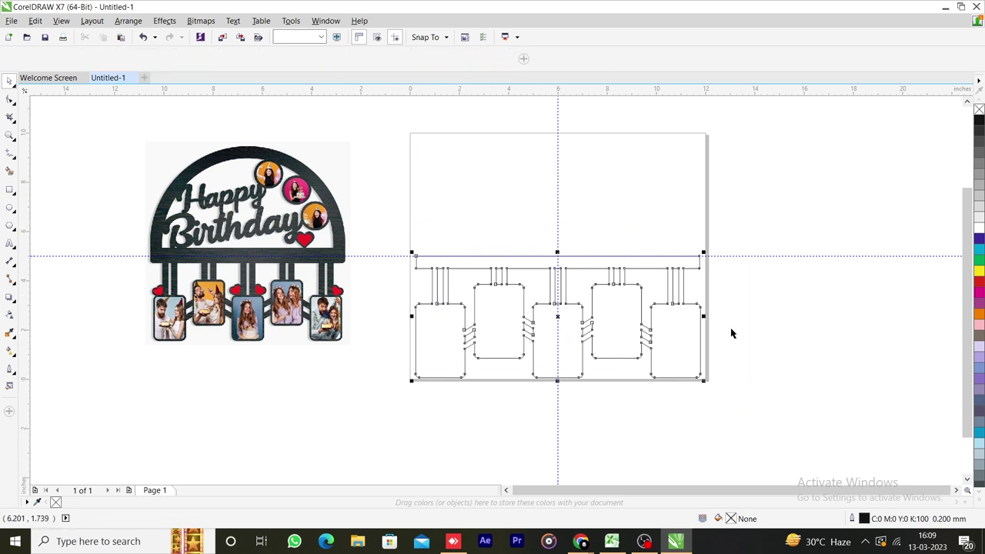
{"action": "left_click", "coordinate": [979, 121]}
{"action": "left_click", "coordinate": [899, 231]}
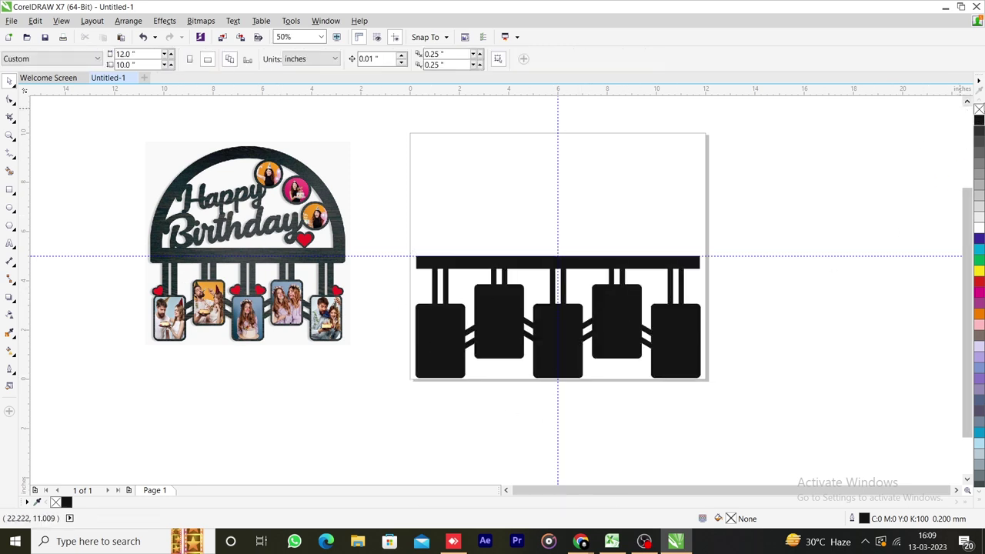
{"action": "right_click", "coordinate": [978, 110]}
{"action": "left_click", "coordinate": [906, 215]}
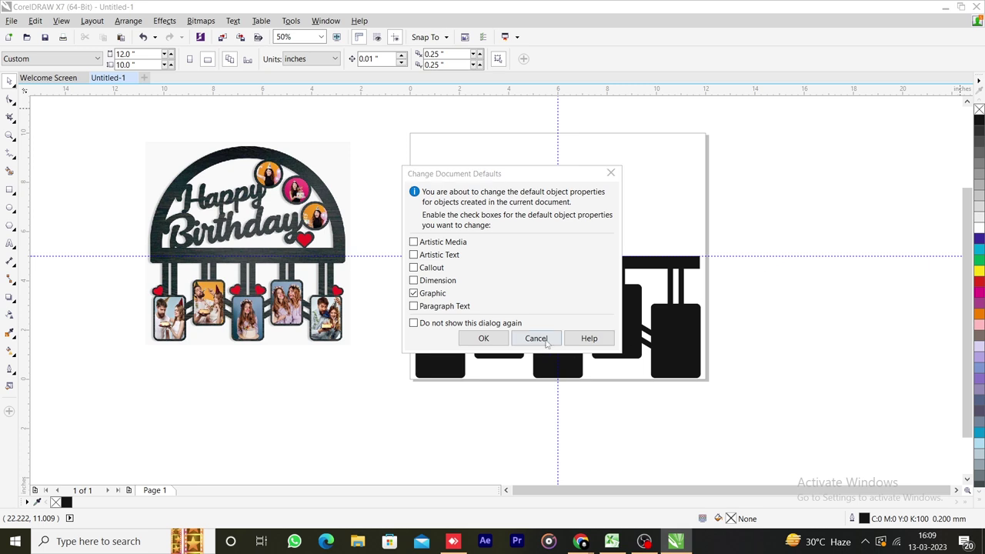
{"action": "left_click", "coordinate": [543, 339]}
{"action": "left_click", "coordinate": [632, 341]}
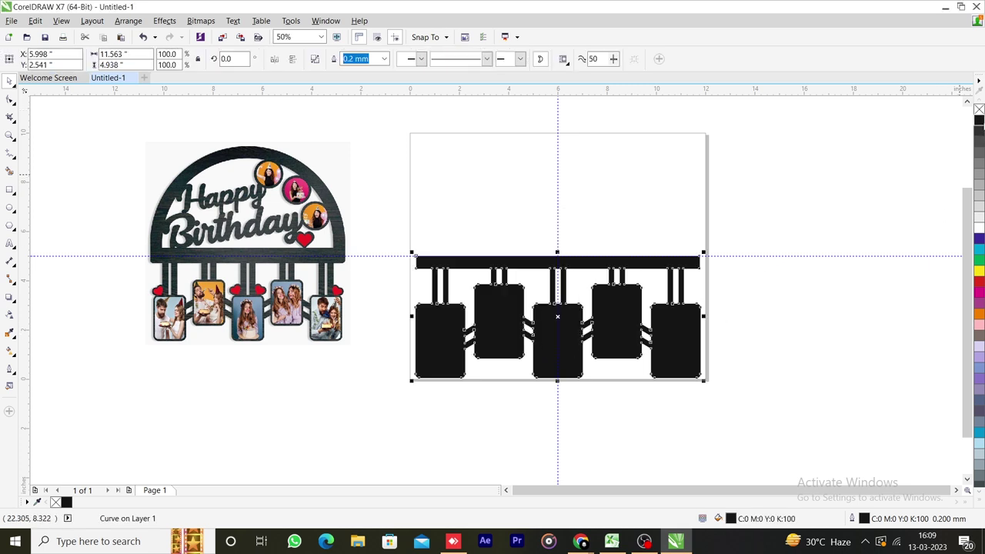
{"action": "left_click", "coordinate": [978, 112]}
{"action": "left_click", "coordinate": [613, 318]}
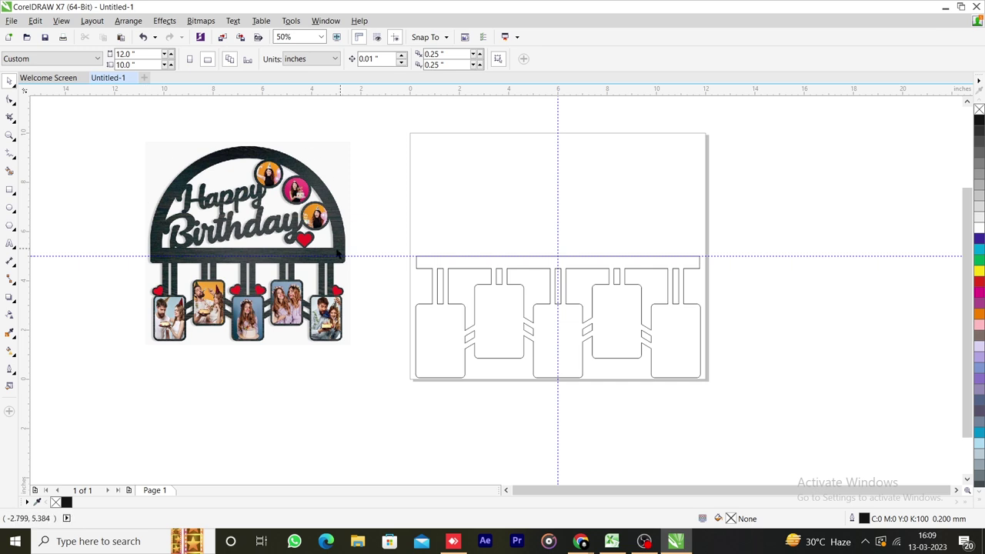
- Draw a circle, enlarge it to about 11.125 inches in diameter, and center it on the intersection of the guidelines
{"action": "left_click", "coordinate": [9, 208]}
{"action": "left_click_drag", "start_coordinate": [426, 121], "coordinate": [688, 332]}
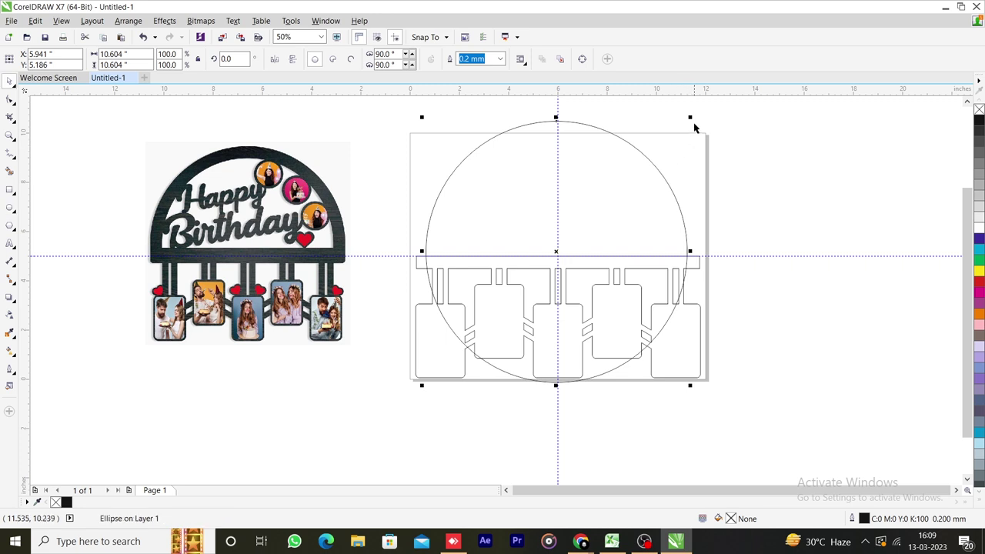
{"action": "left_click_drag", "start_coordinate": [706, 109], "coordinate": [714, 103]}
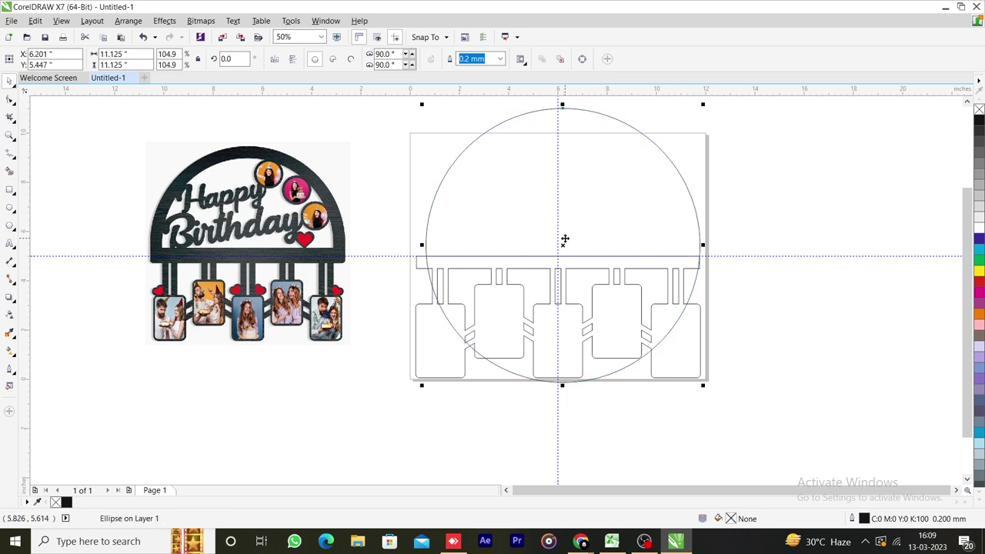
{"action": "left_click_drag", "start_coordinate": [564, 240], "coordinate": [559, 258]}
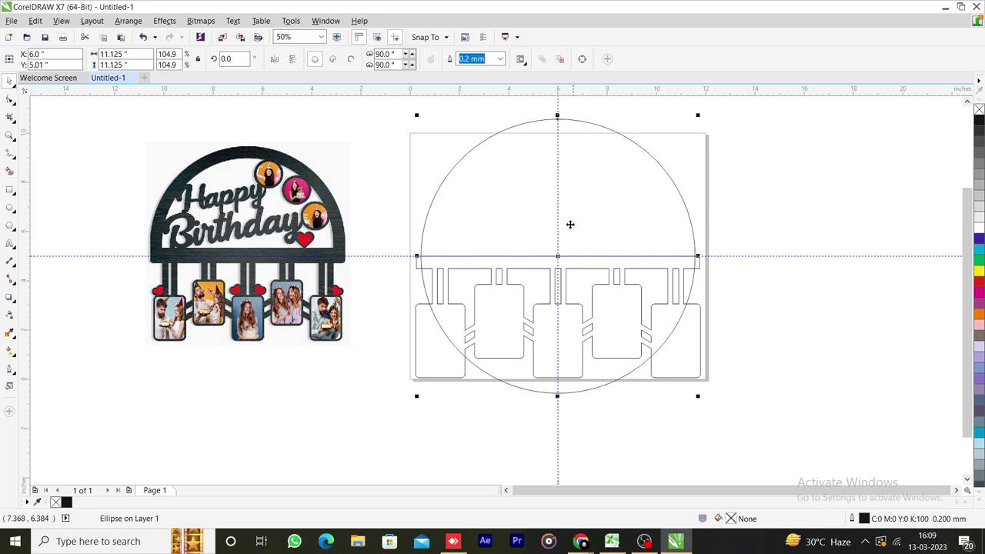
- Add a smaller concentric copy of the circle, about 9.729 inches in diameter, centered on the guideline intersection
{"action": "left_click_drag", "start_coordinate": [699, 113], "coordinate": [679, 150]}
{"action": "left_click_drag", "start_coordinate": [542, 268], "coordinate": [559, 255]}
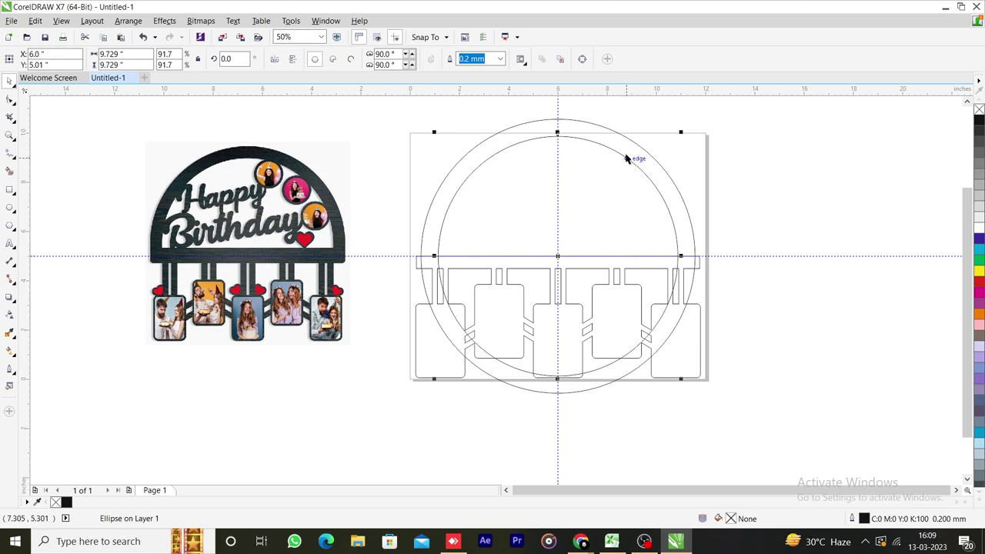
{"action": "key", "text": "super+s"}
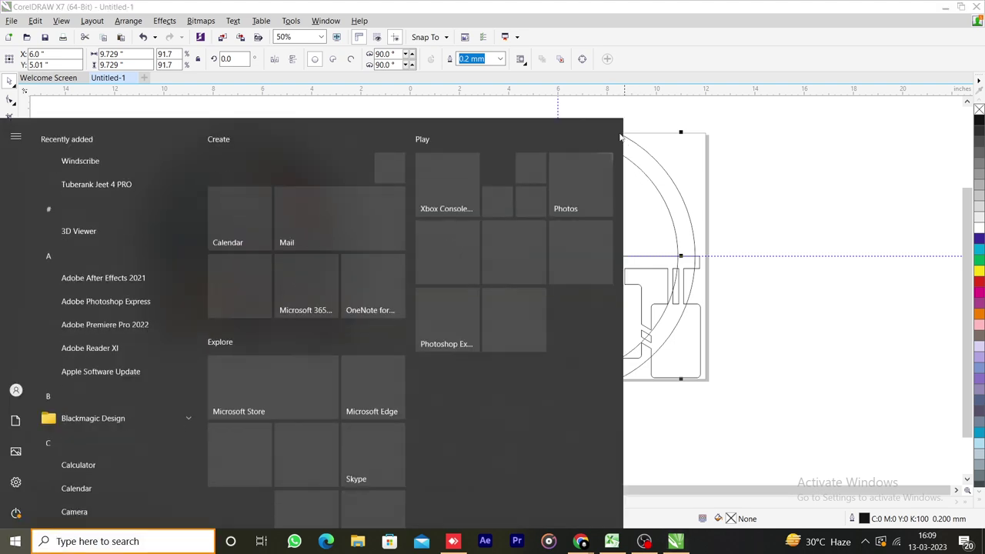
{"action": "key", "text": "super"}
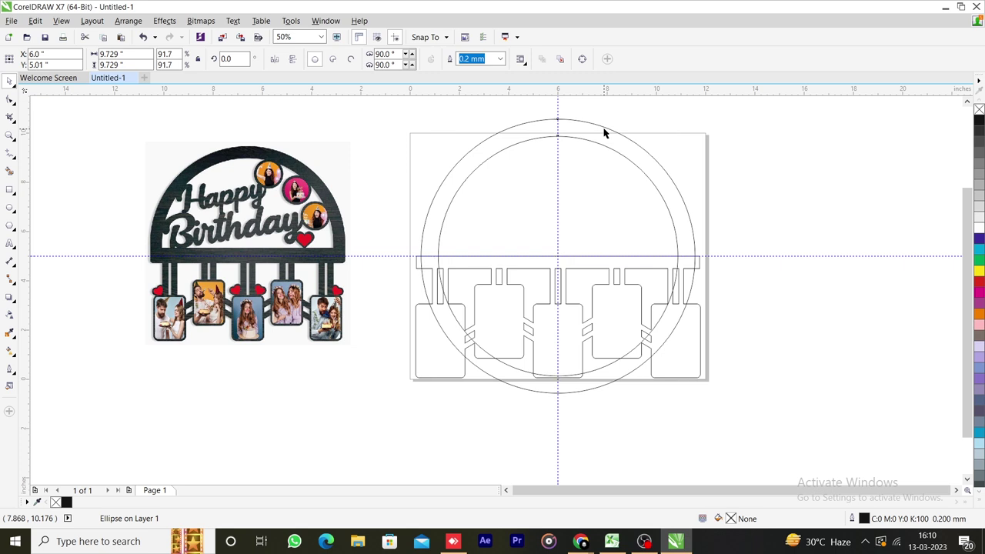
- Combine the two concentric circles into one ring, and undo a trial black fill on it
{"action": "left_click", "coordinate": [510, 146], "text": "shift"}
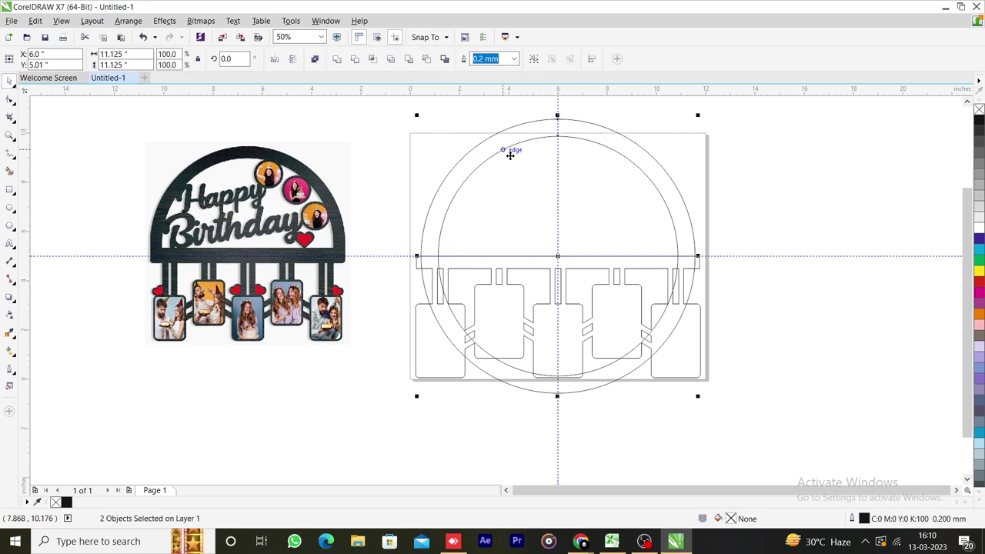
{"action": "left_click", "coordinate": [316, 61]}
{"action": "left_click", "coordinate": [978, 120]}
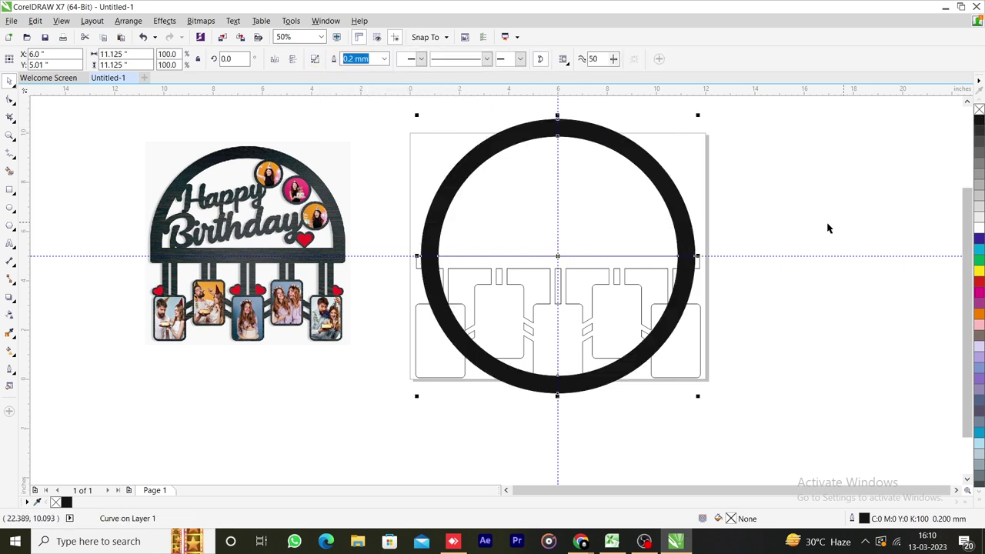
{"action": "key", "text": "ctrl+z"}
{"action": "left_click", "coordinate": [809, 228]}
- Move the ring down to fit under the page's upper edge and stretch it to about 11.65 inches wide, spanning the bar
{"action": "left_click", "coordinate": [600, 138]}
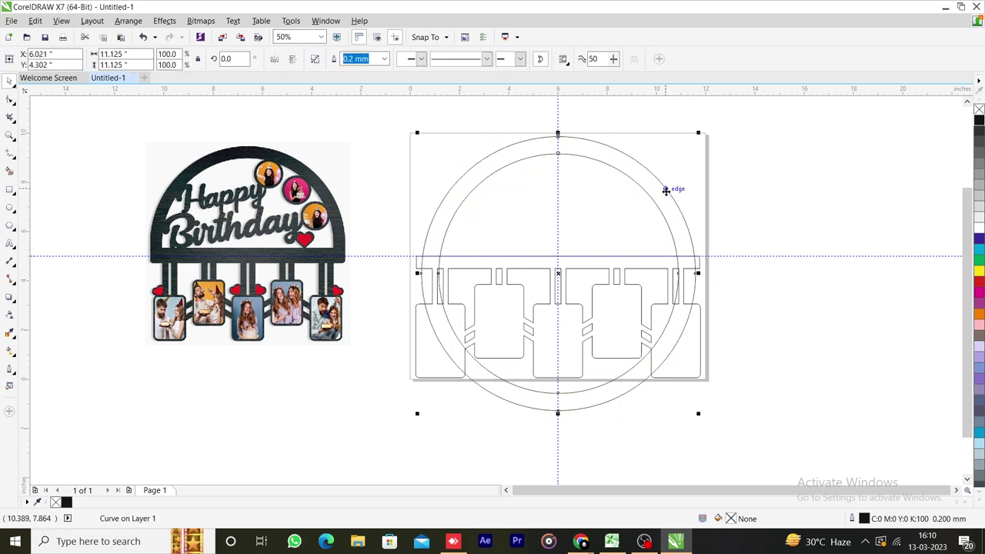
{"action": "left_click_drag", "start_coordinate": [696, 273], "coordinate": [705, 274]}
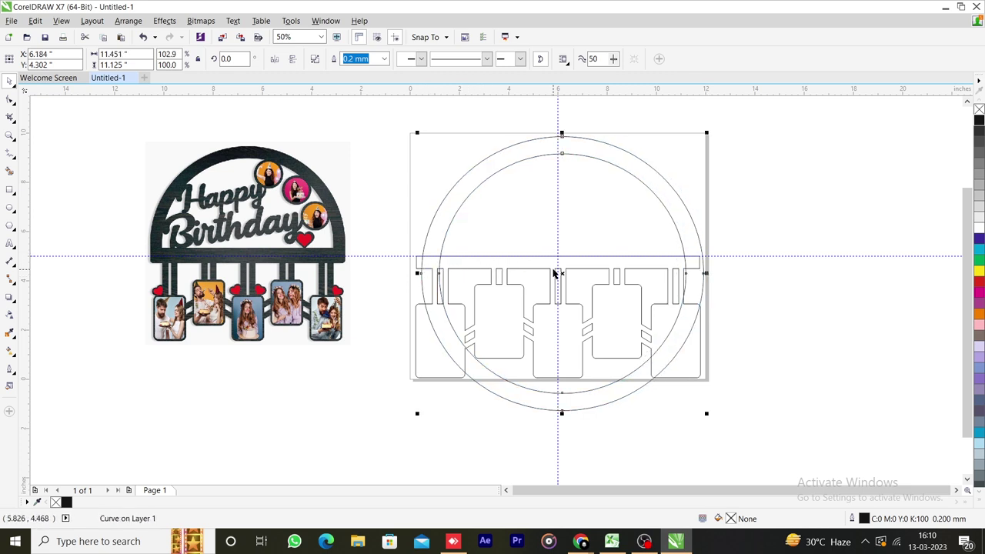
{"action": "mouse_move", "coordinate": [564, 273]}
{"action": "left_mouse_down"}
{"action": "mouse_move", "coordinate": [561, 262]}
{"action": "mouse_move", "coordinate": [558, 273]}
{"action": "left_mouse_up"}
{"action": "left_click_drag", "start_coordinate": [678, 275], "coordinate": [667, 277]}
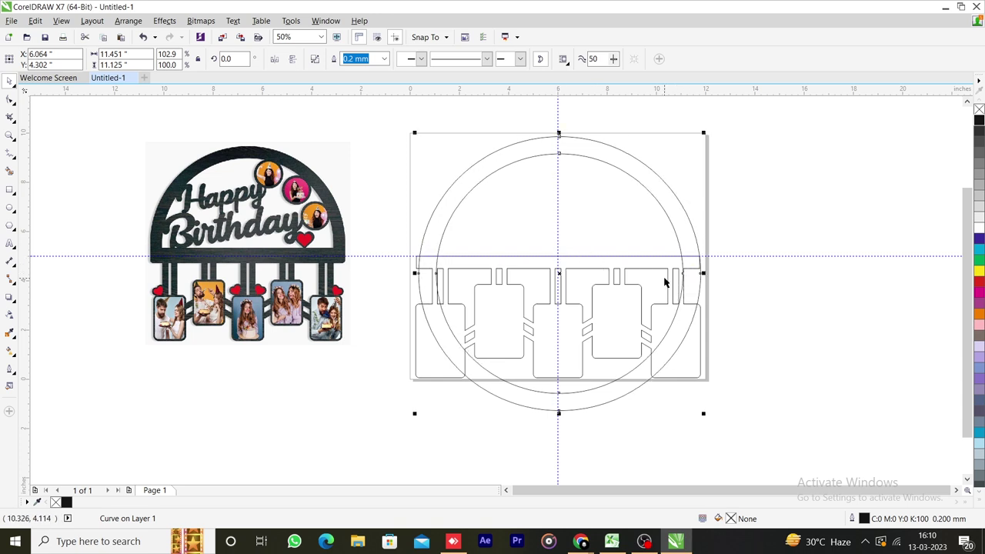
{"action": "key", "text": "Left"}
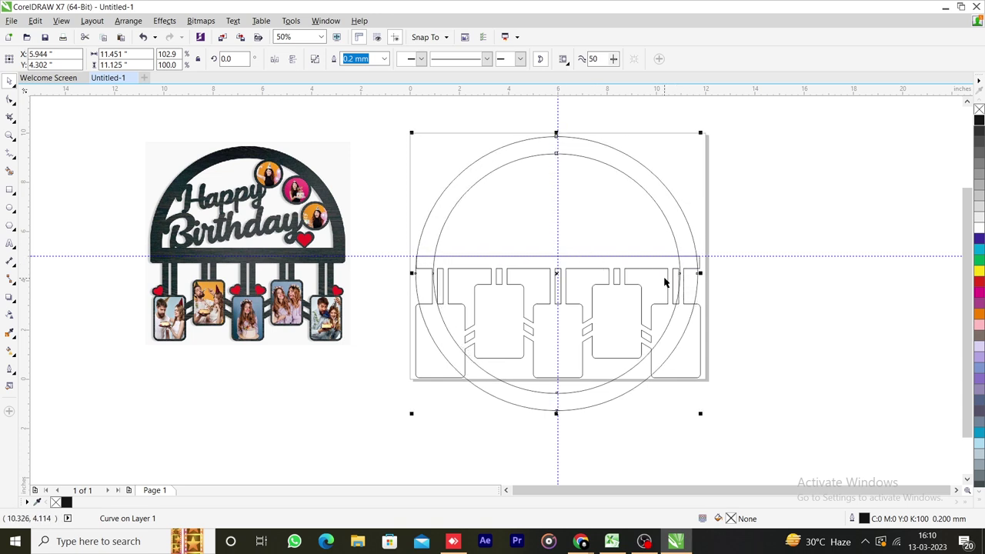
{"action": "left_click_drag", "start_coordinate": [701, 273], "coordinate": [704, 274]}
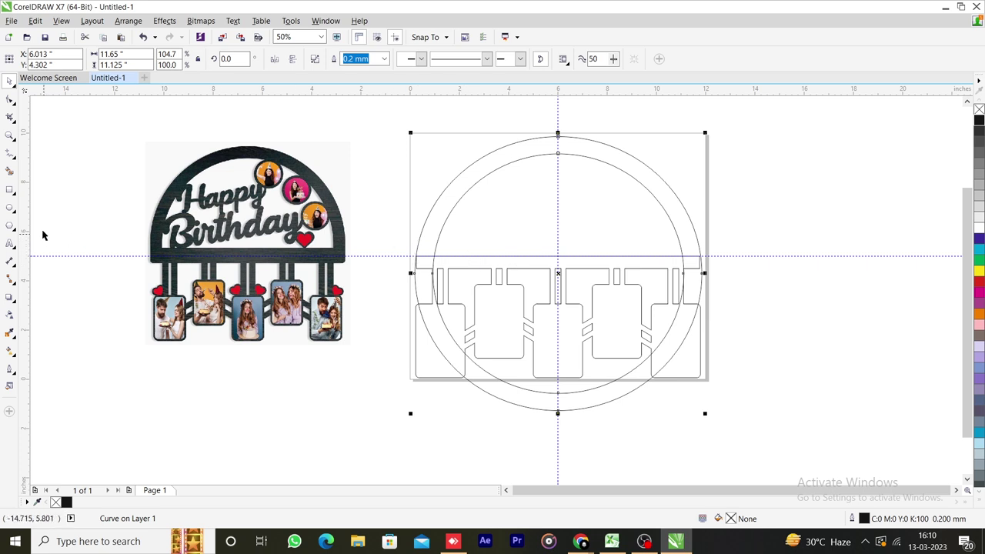
- Trim away the ring's lower half with a rectangle about 12.9 by 6.4 inches drawn from the bar's upper edge, and delete the rectangle
{"action": "left_click", "coordinate": [10, 189]}
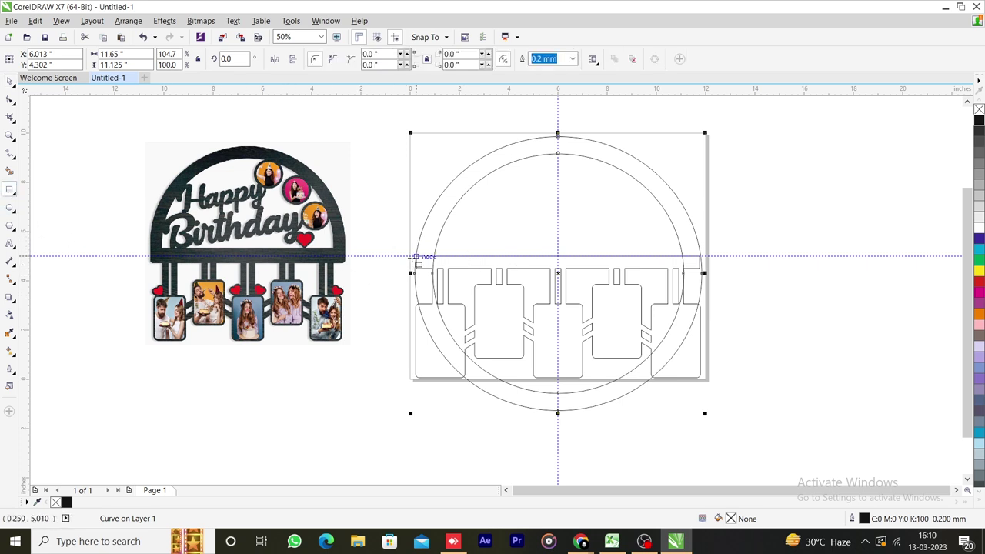
{"action": "left_click_drag", "start_coordinate": [409, 257], "coordinate": [726, 414]}
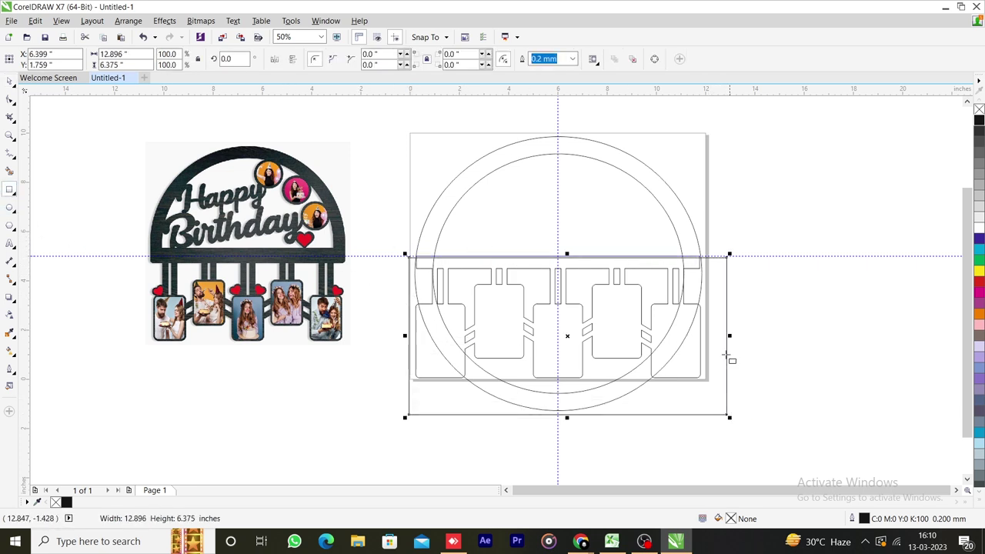
{"action": "key", "text": "space"}
{"action": "left_click", "coordinate": [685, 221], "text": "shift"}
{"action": "left_click", "coordinate": [357, 61]}
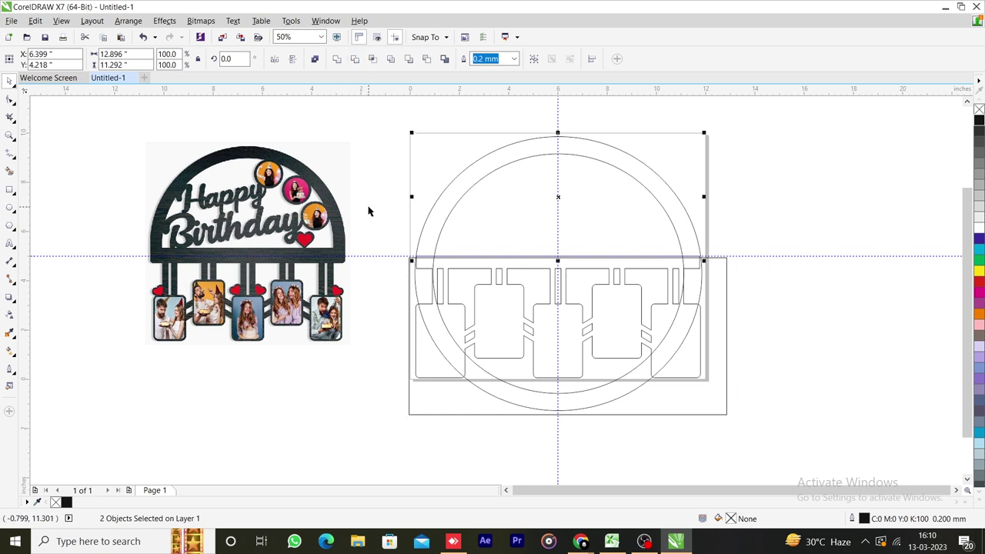
{"action": "left_click", "coordinate": [419, 290]}
{"action": "key", "text": "Delete"}
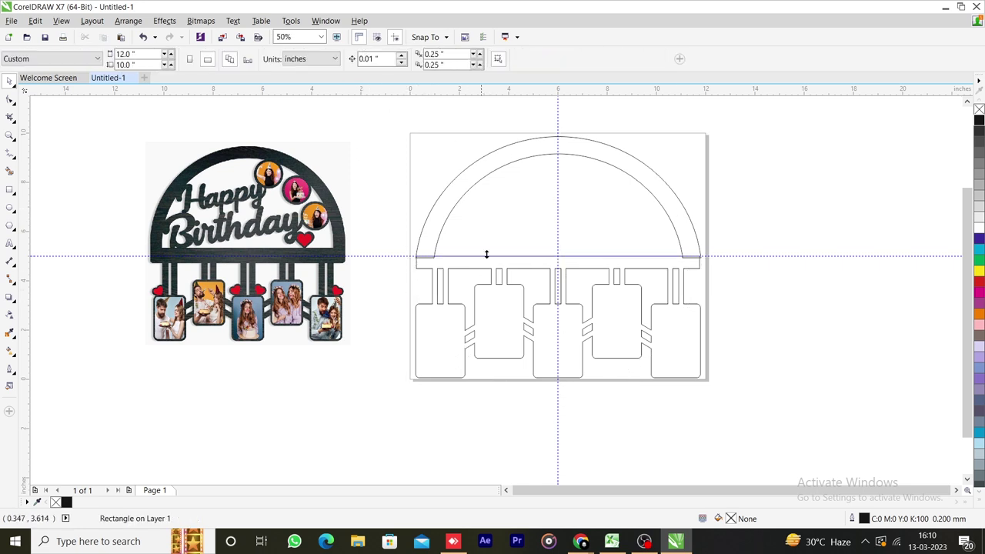
- Try welding the arch to the bar and hanging frames, undo it, and remove the restored trimming rectangle
{"action": "left_click", "coordinate": [626, 163]}
{"action": "left_click", "coordinate": [622, 266], "text": "shift"}
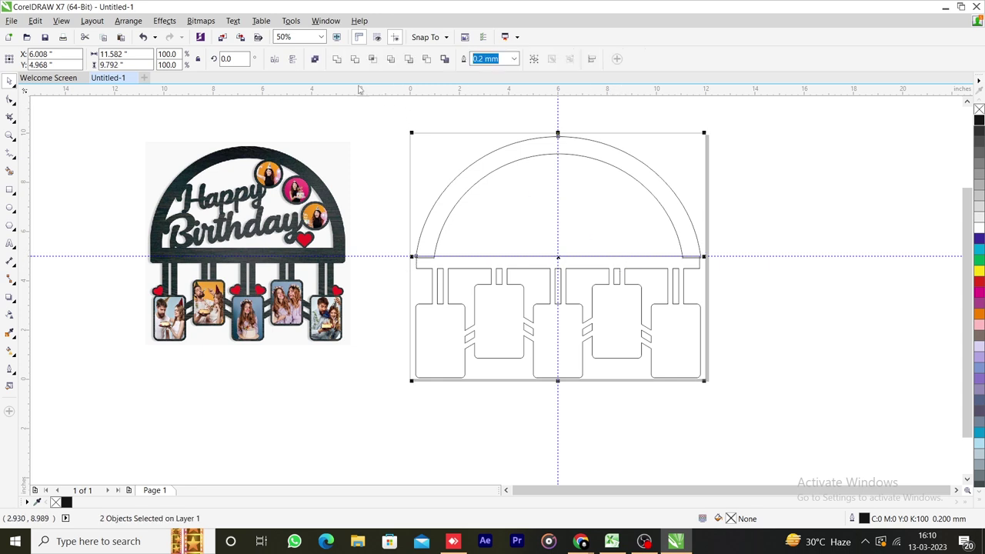
{"action": "left_click", "coordinate": [337, 59]}
{"action": "left_click", "coordinate": [417, 193]}
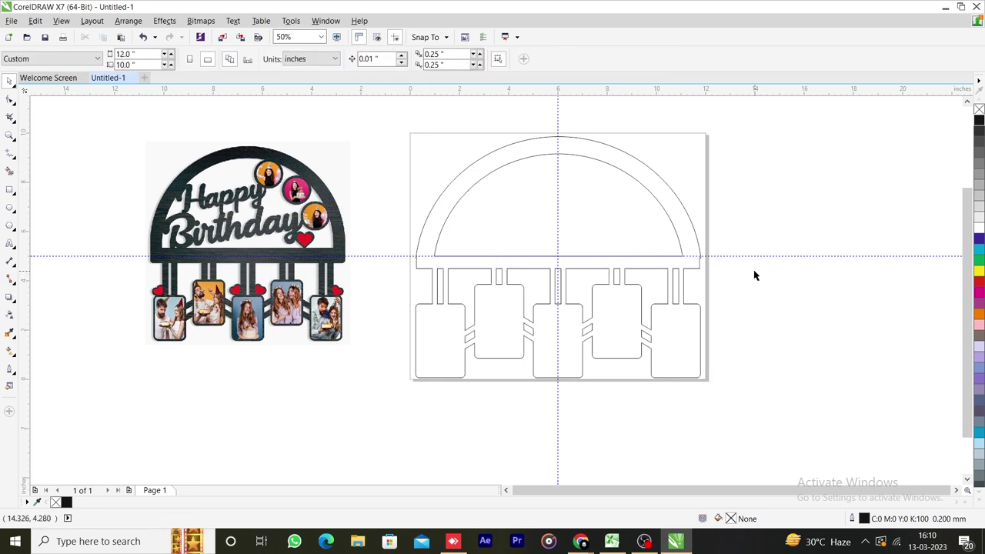
{"action": "key", "text": "ctrl+z"}
{"action": "key", "text": "ctrl+z"}
{"action": "left_click", "coordinate": [733, 332]}
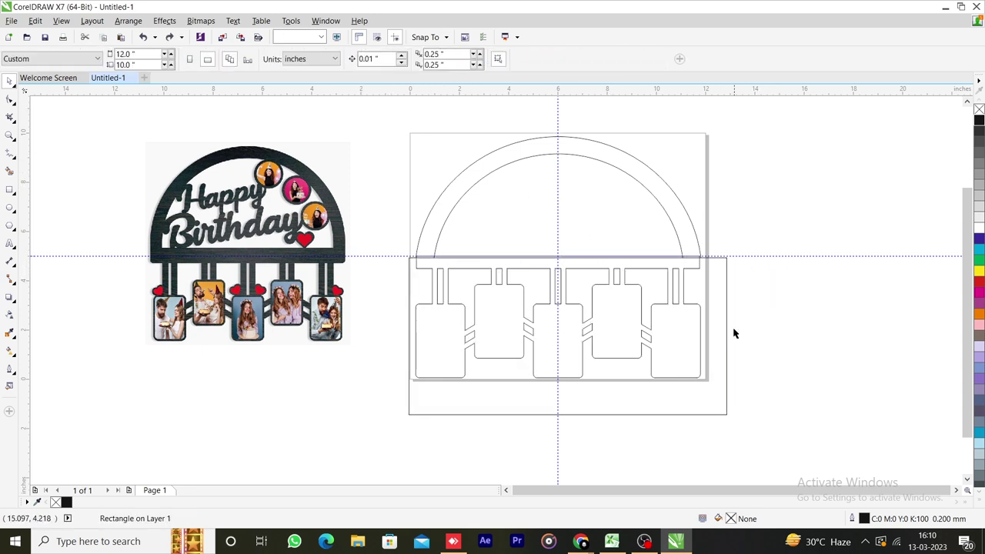
{"action": "left_click", "coordinate": [720, 335]}
{"action": "key", "text": "Delete"}
- Narrow the arch to about 11.2 inches, nudge it up, and stretch it to about 5.2 inches high so its ends overlap the bar
{"action": "left_click", "coordinate": [694, 250]}
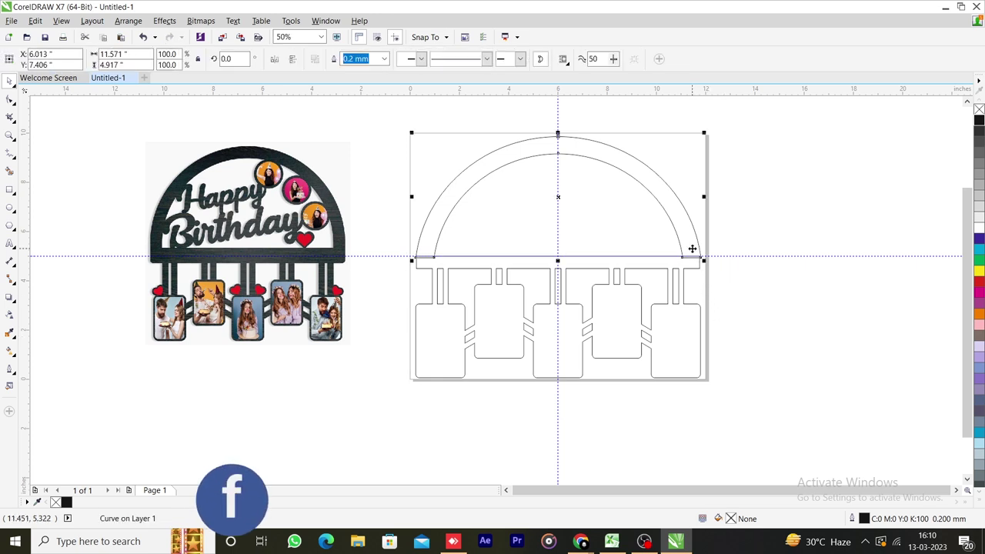
{"action": "left_click_drag", "start_coordinate": [703, 197], "coordinate": [696, 198]}
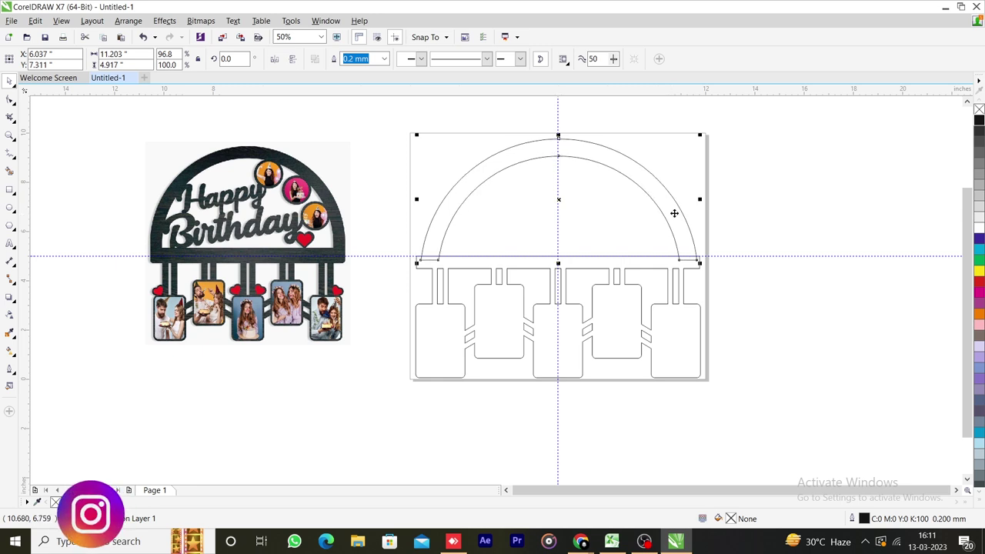
{"action": "key", "text": "Up"}
{"action": "key", "text": "Up"}
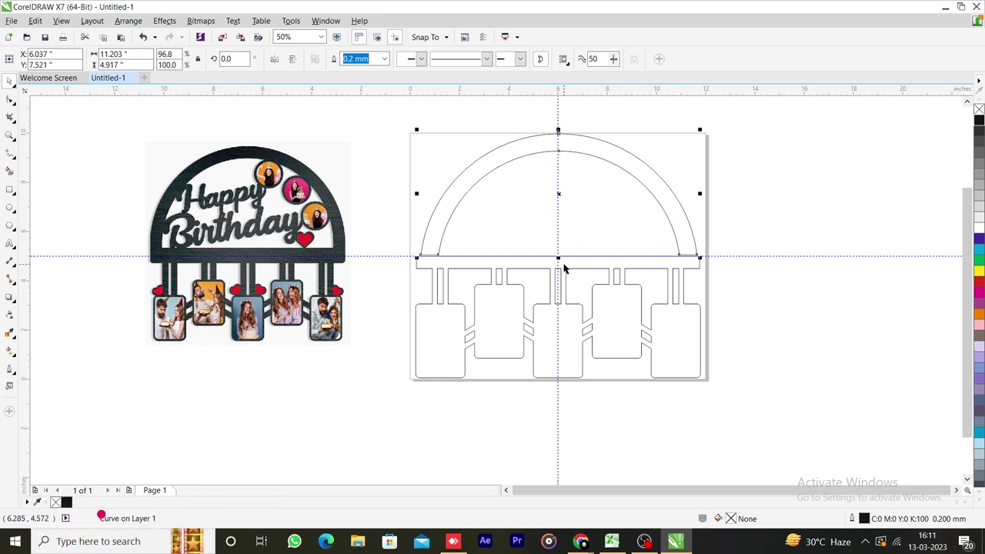
{"action": "left_click_drag", "start_coordinate": [558, 260], "coordinate": [559, 265]}
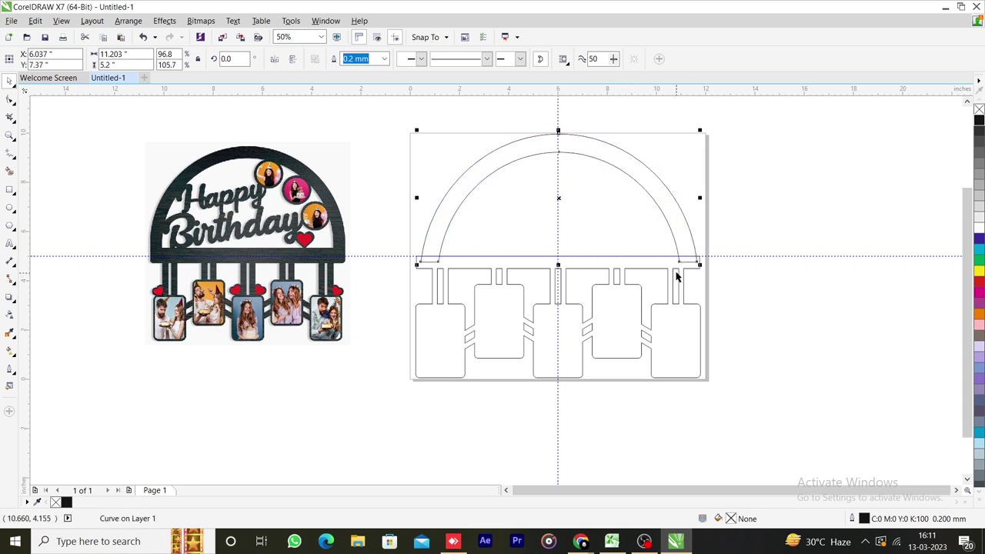
- Weld the arch to the bar and hanging frames as one single outline curve
{"action": "left_click", "coordinate": [688, 270], "text": "shift"}
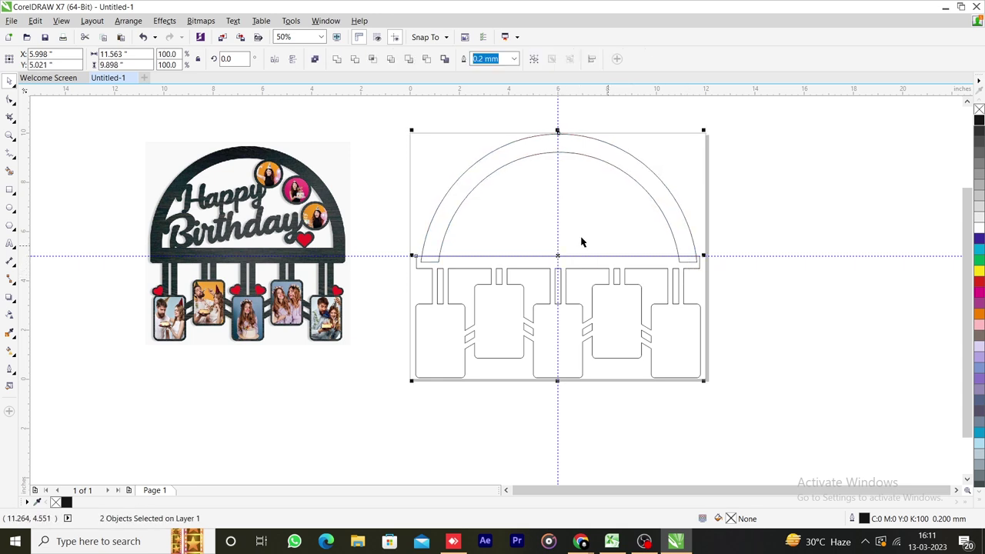
{"action": "left_click", "coordinate": [341, 60]}
{"action": "key", "text": "Tab"}
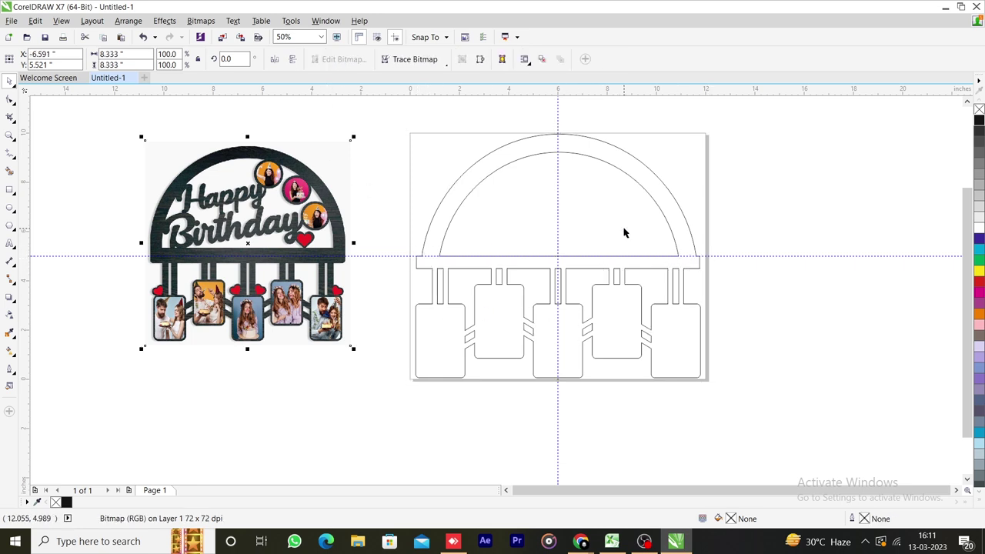
{"action": "left_click", "coordinate": [644, 182]}
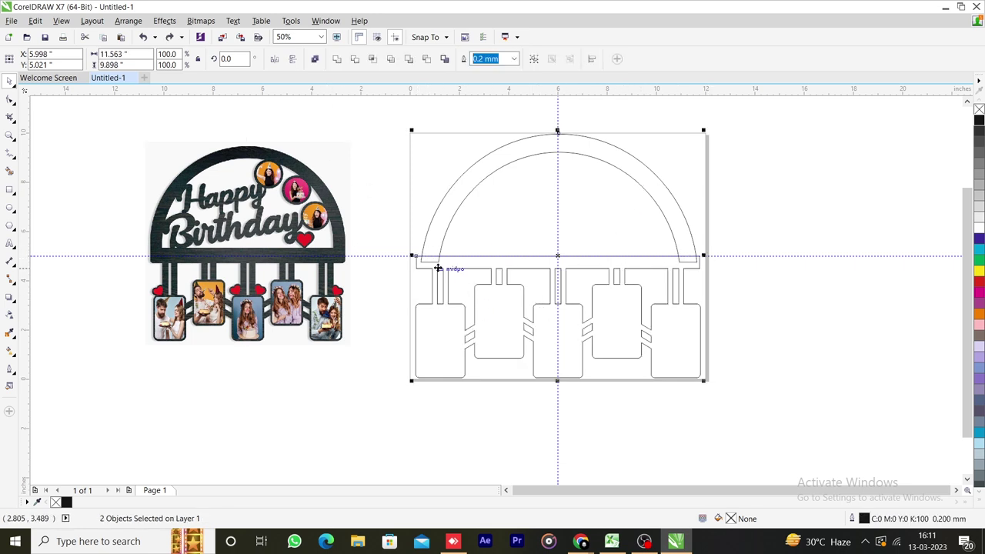
{"action": "left_click", "coordinate": [335, 59]}
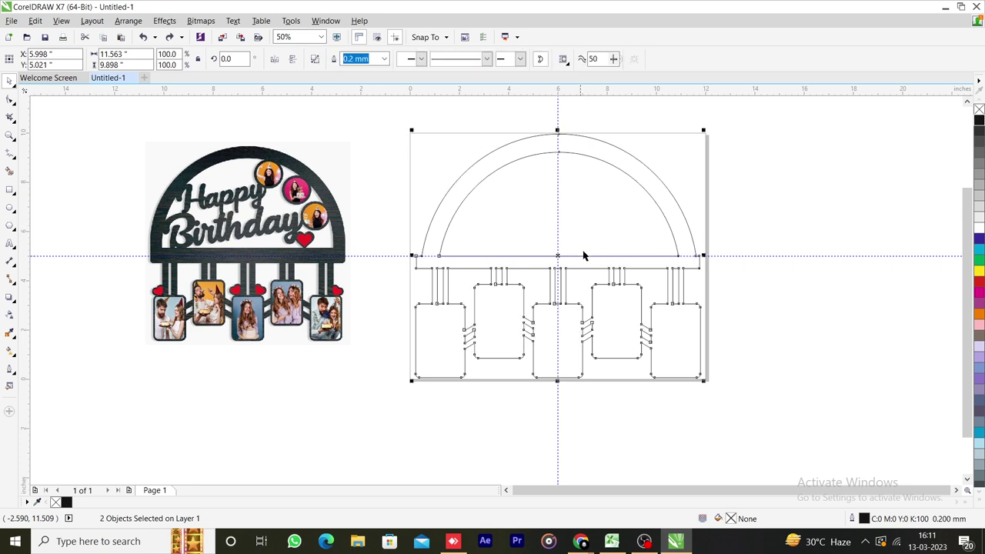
{"action": "left_click", "coordinate": [796, 209]}
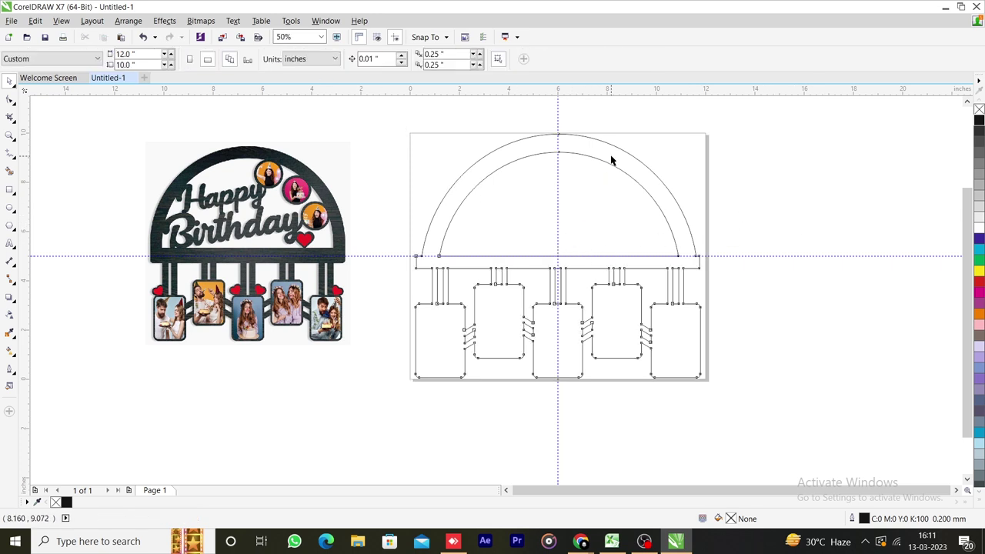
{"action": "left_click", "coordinate": [611, 159]}
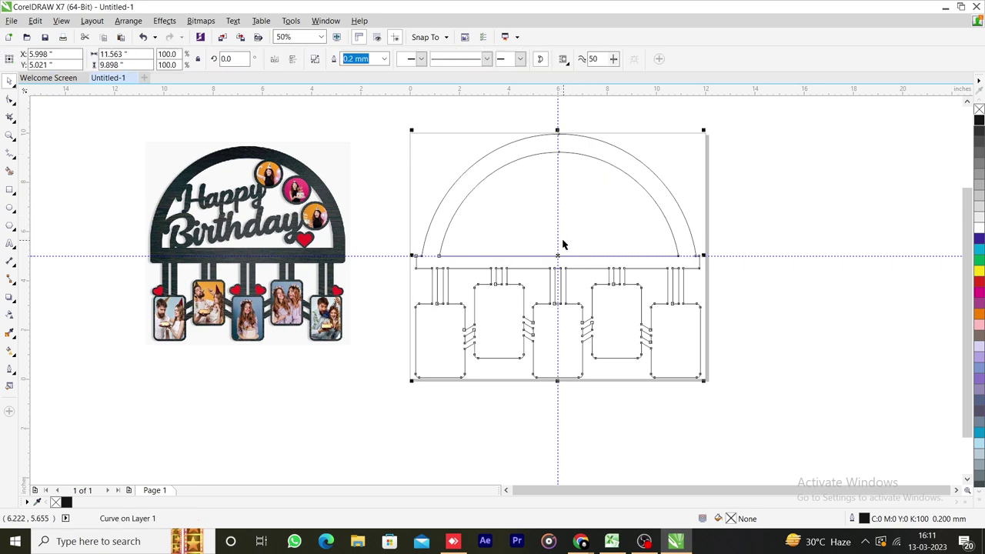
- Round the bar's upper-left corner using the Smooth tool with a 0.2 inch nib size
{"action": "left_click", "coordinate": [389, 223]}
{"action": "scroll", "coordinate": [424, 253], "scroll_direction": "up", "scroll_amount": 3}
{"action": "left_click", "coordinate": [411, 280]}
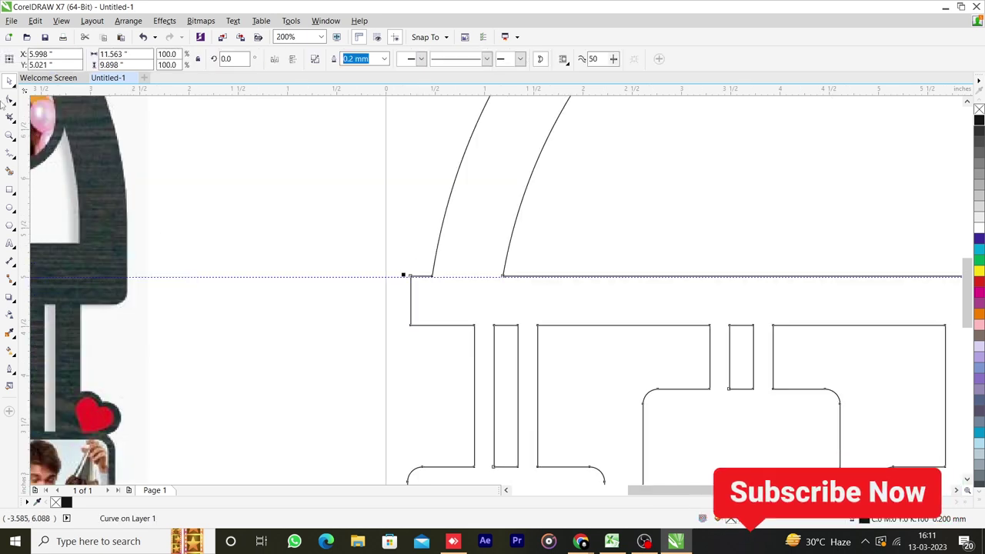
{"action": "left_click", "coordinate": [10, 99]}
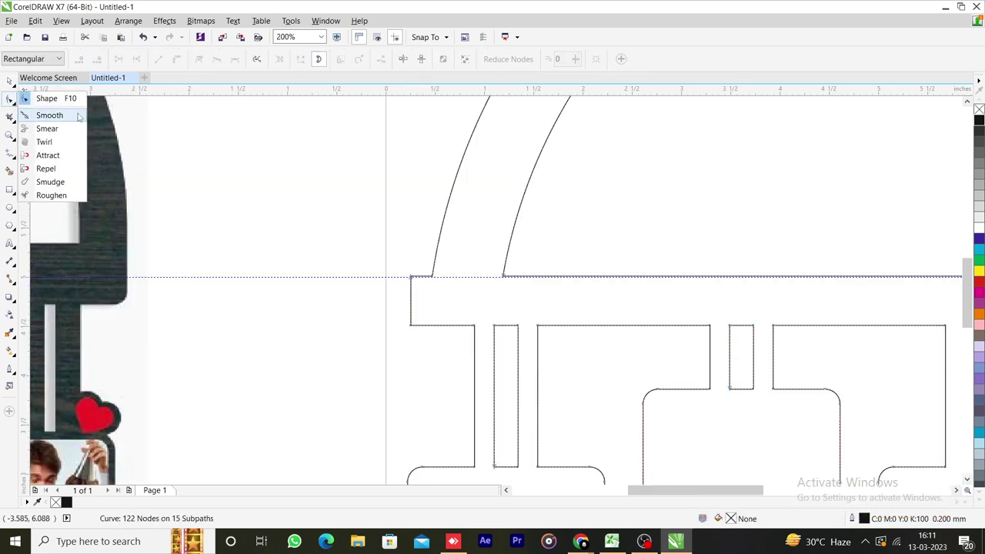
{"action": "left_click", "coordinate": [78, 117]}
{"action": "double_click", "coordinate": [27, 58]}
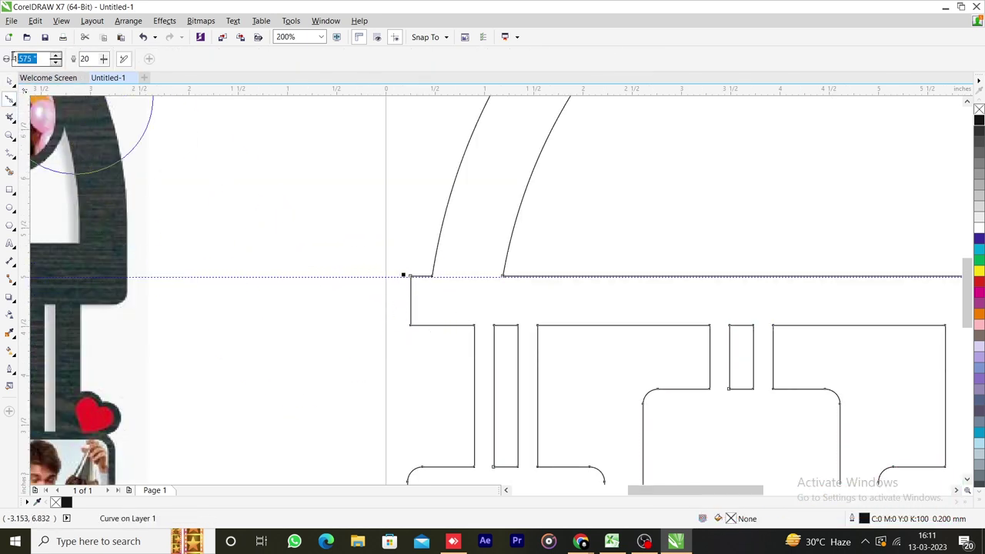
{"action": "type", "text": "0.2"}
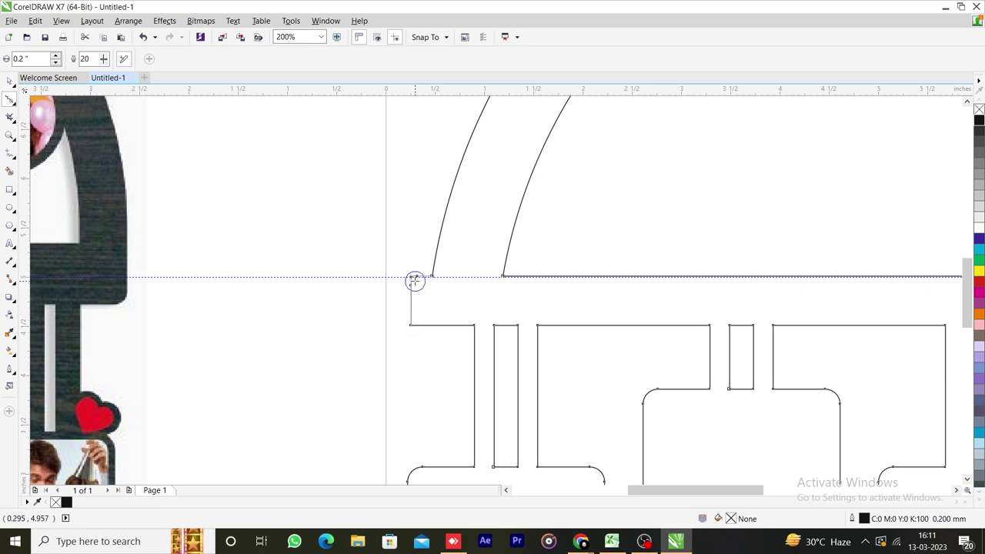
{"action": "left_click", "coordinate": [414, 281]}
{"action": "left_click", "coordinate": [415, 280]}
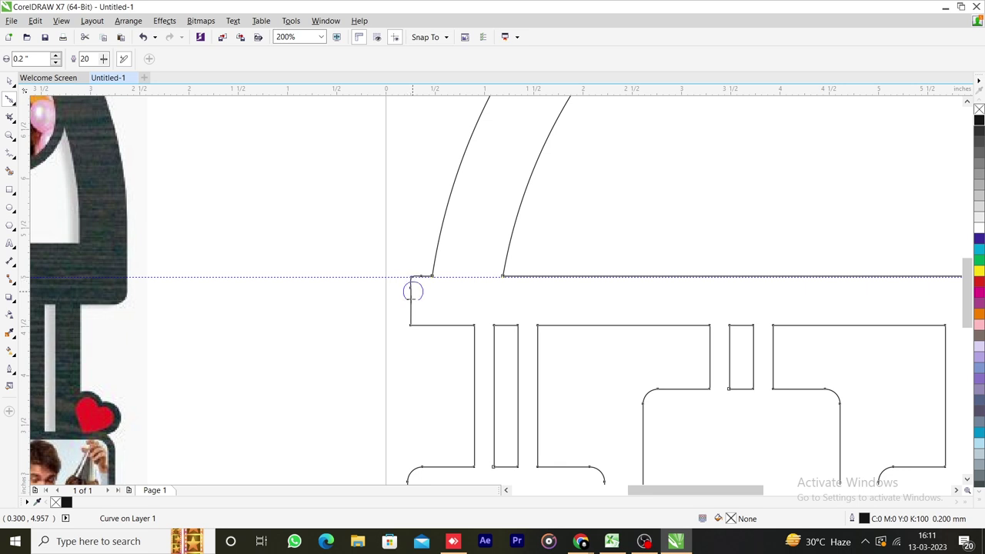
{"action": "key", "text": "space"}
{"action": "left_click", "coordinate": [391, 258]}
{"action": "scroll", "coordinate": [412, 278], "scroll_direction": "up", "scroll_amount": 2}
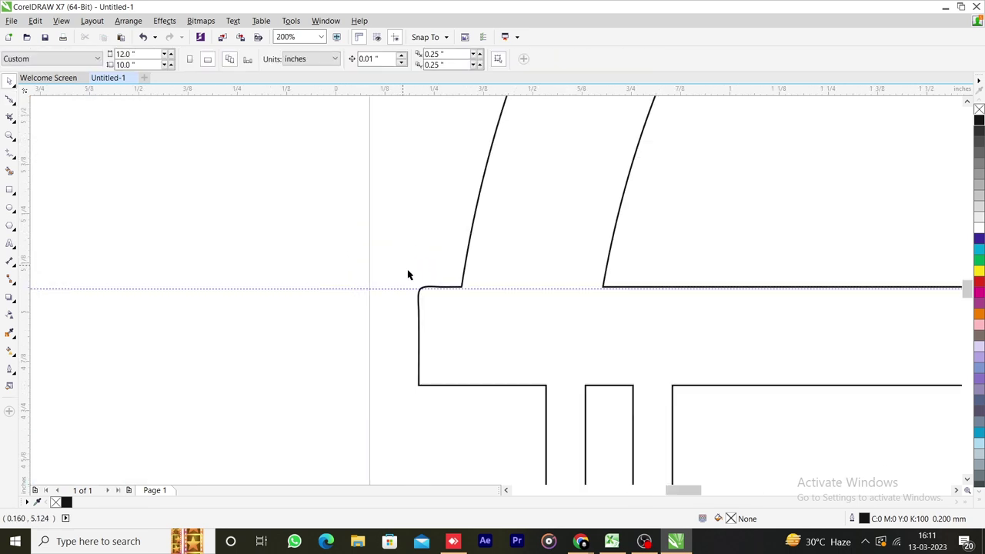
{"action": "scroll", "coordinate": [348, 256], "scroll_direction": "down", "scroll_amount": 2}
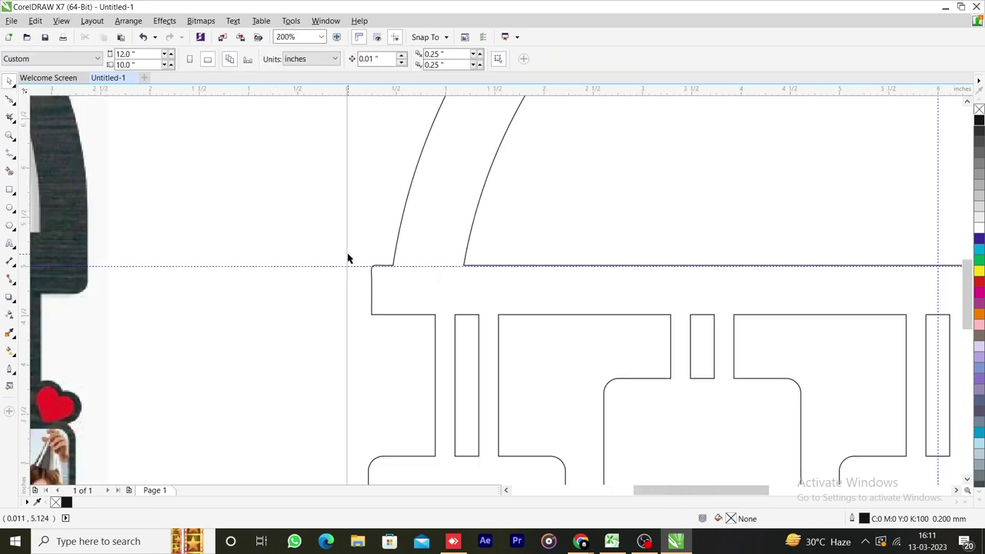
- Round the bar's upper-right corner with the Smooth tool
{"action": "scroll", "coordinate": [395, 262], "scroll_direction": "down", "scroll_amount": 2}
{"action": "key", "text": "space"}
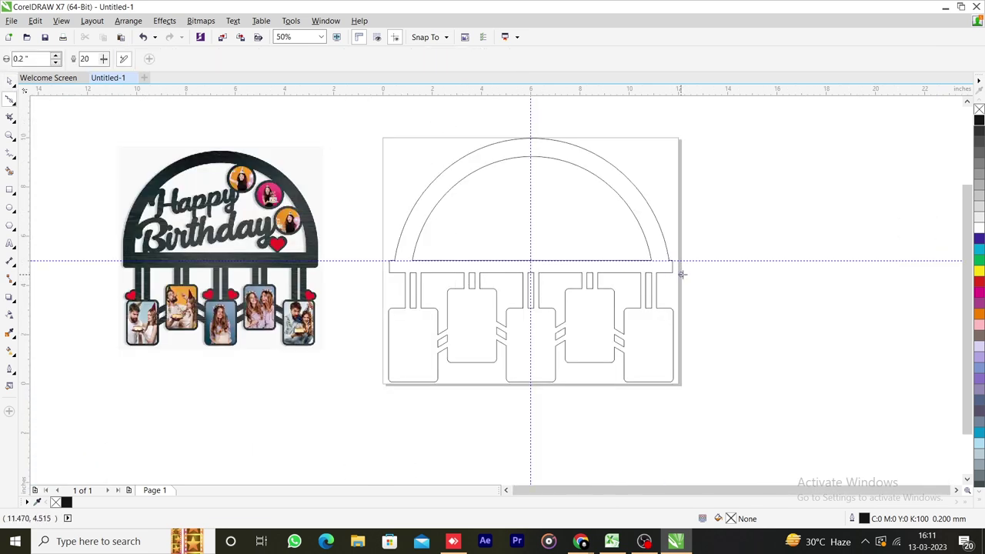
{"action": "scroll", "coordinate": [687, 272], "scroll_direction": "up", "scroll_amount": 2}
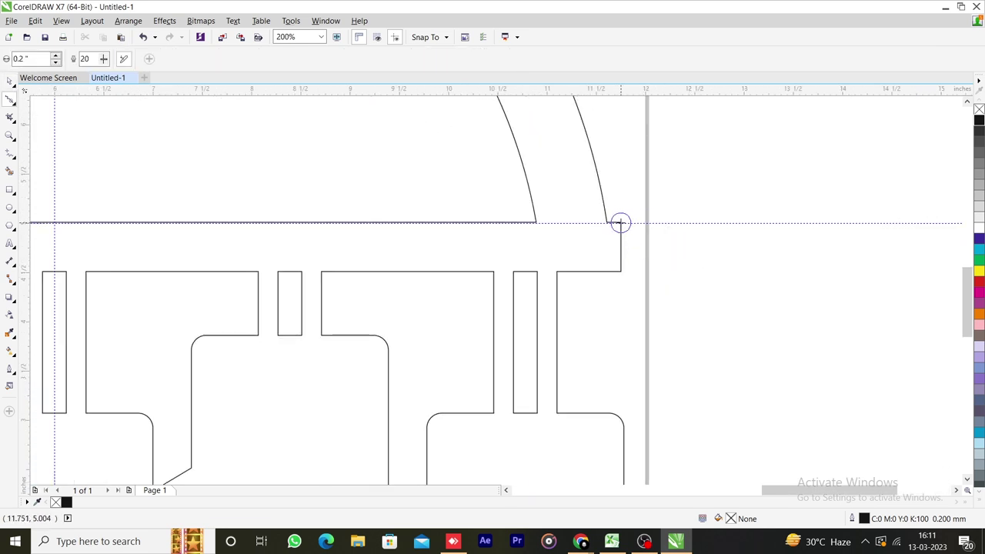
{"action": "scroll", "coordinate": [619, 223], "scroll_direction": "up", "scroll_amount": 2}
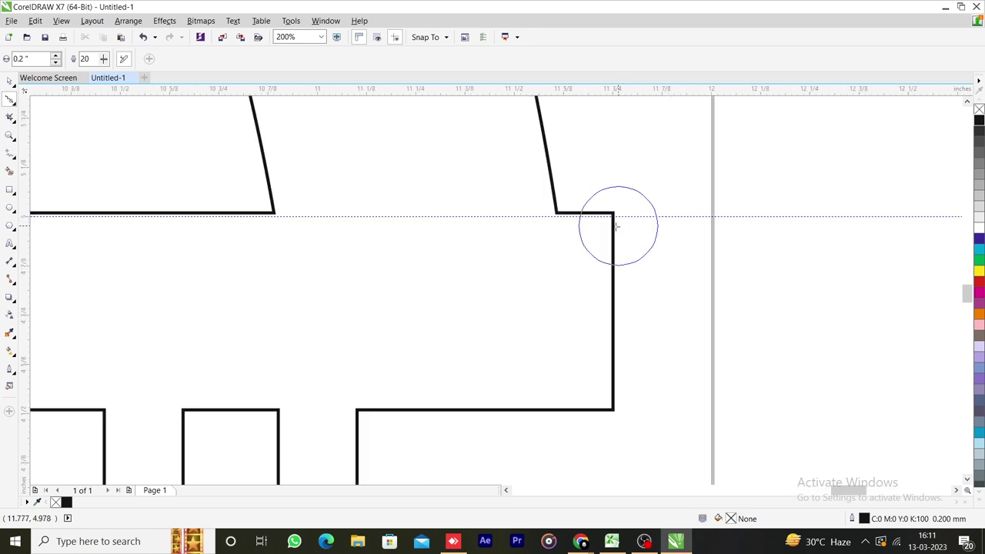
{"action": "key", "text": "space"}
{"action": "key", "text": "space"}
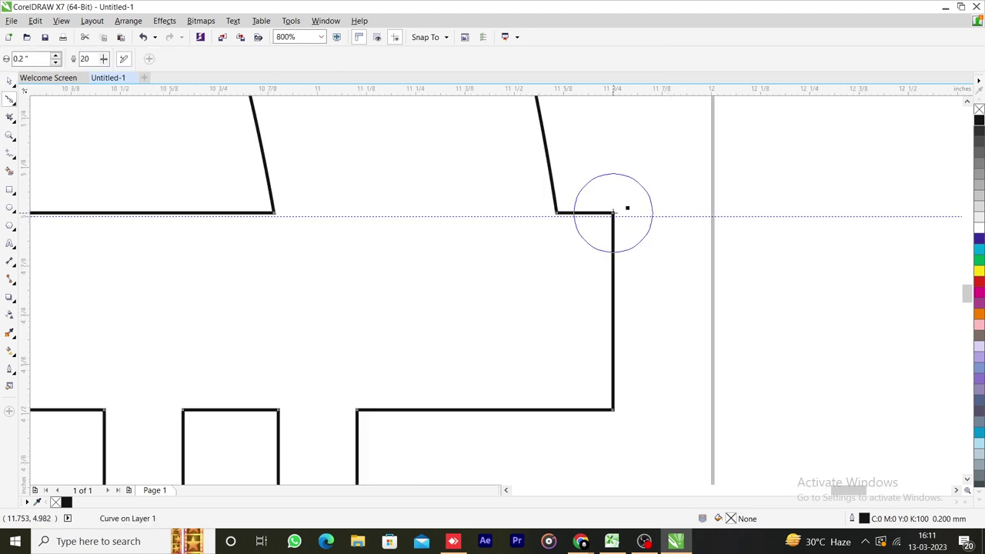
{"action": "left_click", "coordinate": [613, 213]}
{"action": "left_click_drag", "start_coordinate": [613, 213], "coordinate": [651, 216]}
{"action": "scroll", "coordinate": [703, 250], "scroll_direction": "down", "scroll_amount": 2}
{"action": "key", "text": "space"}
{"action": "left_click", "coordinate": [709, 260]}
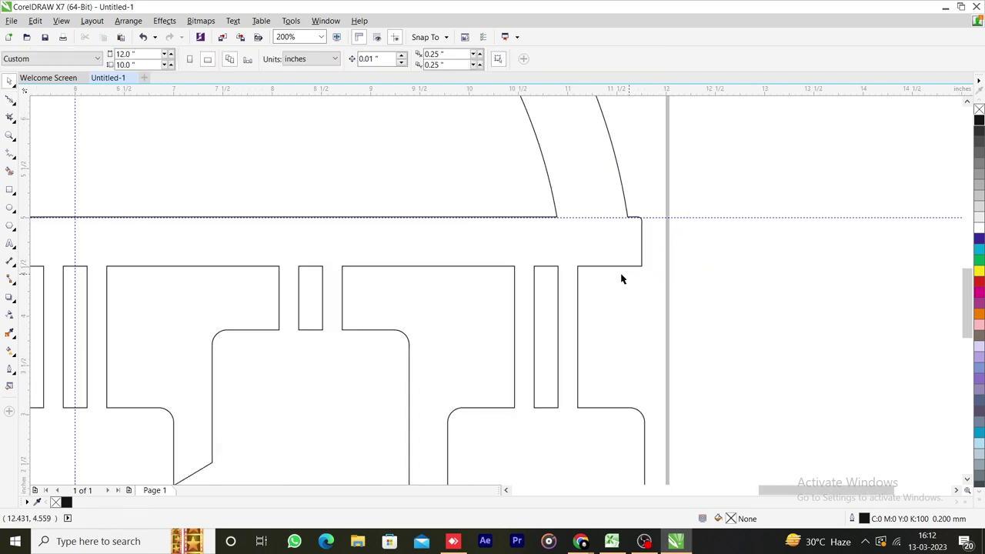
- Smooth the bar's lower-right corner into a rounded one
{"action": "scroll", "coordinate": [637, 264], "scroll_direction": "up", "scroll_amount": 2}
{"action": "key", "text": "space"}
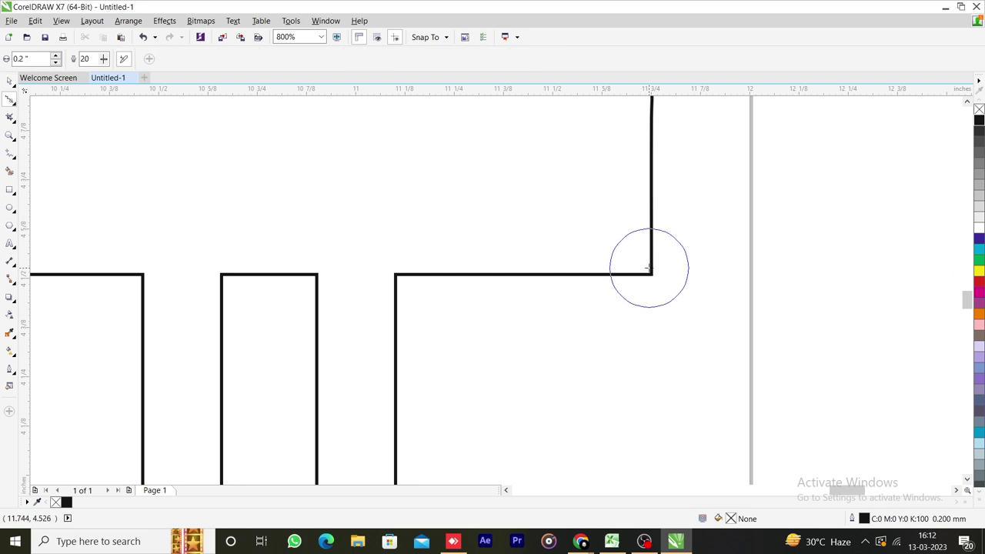
{"action": "left_click_drag", "start_coordinate": [648, 268], "coordinate": [646, 269]}
{"action": "scroll", "coordinate": [646, 269], "scroll_direction": "down", "scroll_amount": 2}
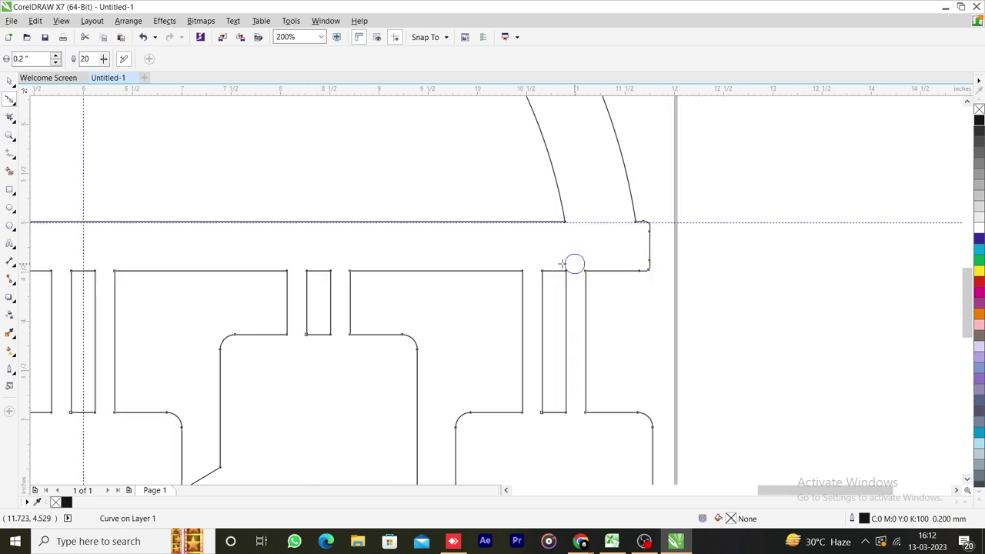
- Smooth the bar's lower-left corner to match the other rounded corners, and deselect the outline
{"action": "scroll", "coordinate": [565, 275], "scroll_direction": "down", "scroll_amount": 1}
{"action": "scroll", "coordinate": [407, 277], "scroll_direction": "down", "scroll_amount": 2}
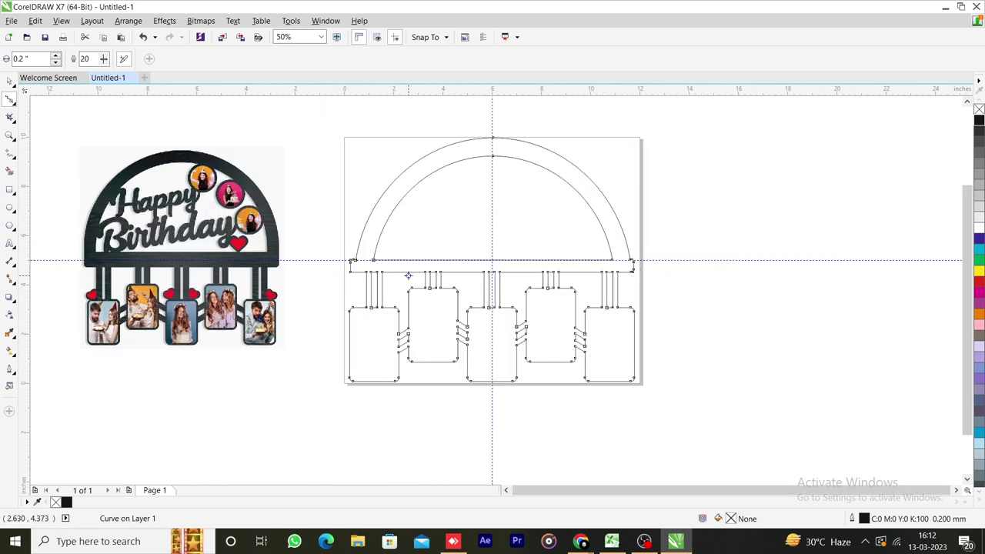
{"action": "scroll", "coordinate": [331, 266], "scroll_direction": "up", "scroll_amount": 2}
{"action": "scroll", "coordinate": [403, 283], "scroll_direction": "up", "scroll_amount": 1}
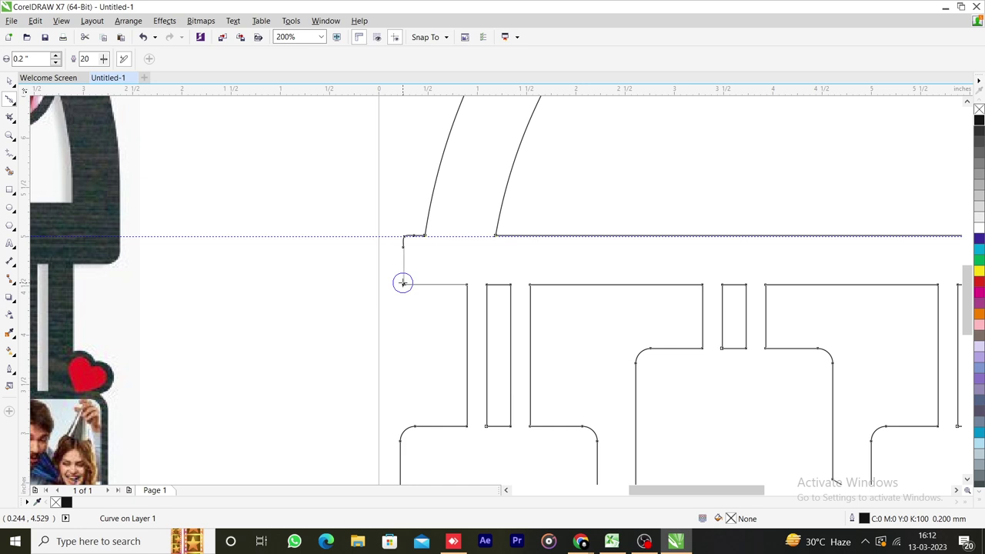
{"action": "left_click", "coordinate": [402, 283]}
{"action": "key", "text": "space"}
{"action": "left_click", "coordinate": [385, 223]}
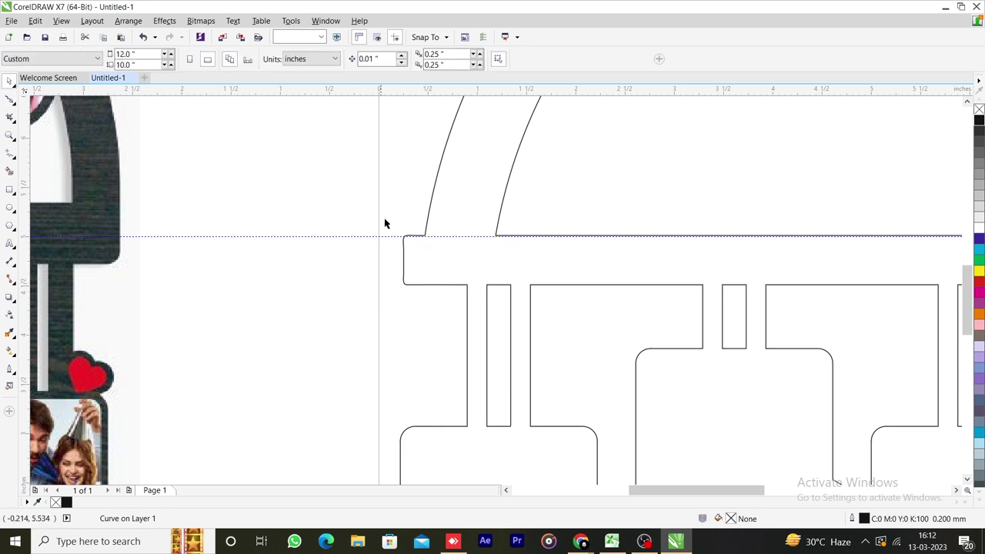
{"action": "scroll", "coordinate": [607, 189], "scroll_direction": "down", "scroll_amount": 1}
{"action": "scroll", "coordinate": [544, 239], "scroll_direction": "down", "scroll_amount": 1}
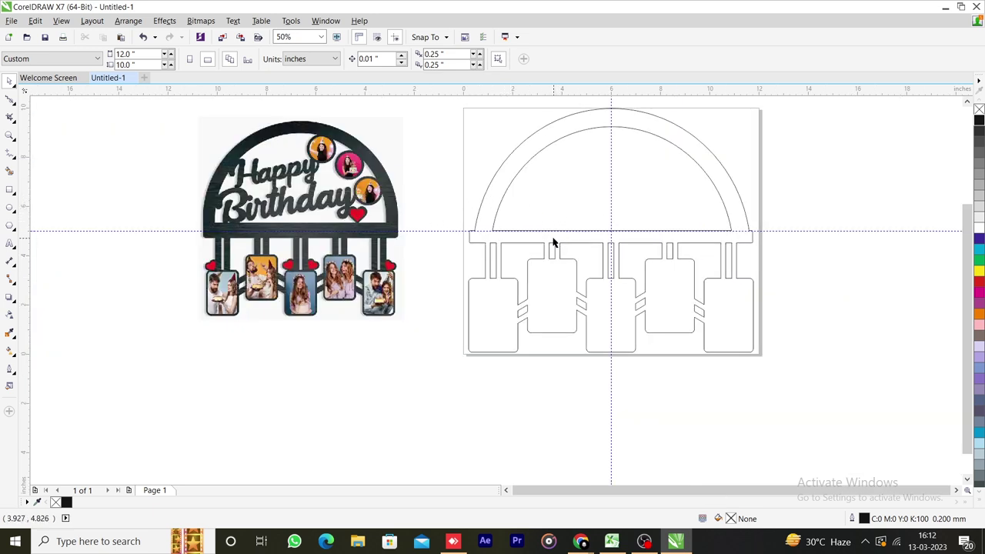
- Add the text "Happy birthday" below the reference image, split it into separate words, and place "birthday" beneath "Happy"
{"action": "left_click", "coordinate": [9, 243]}
{"action": "left_click", "coordinate": [308, 378]}
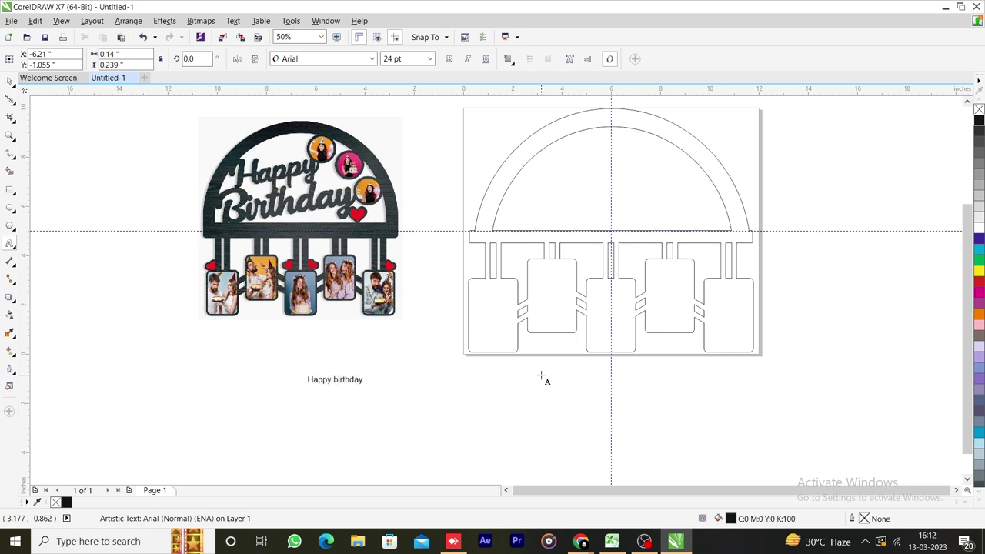
{"action": "key", "text": "ctrl+space"}
{"action": "left_click", "coordinate": [352, 377]}
{"action": "left_click_drag", "start_coordinate": [345, 381], "coordinate": [318, 391]}
- Set the font of both words, "Happy" and "birthday", to Freehand521 BT
{"action": "scroll", "coordinate": [333, 394], "scroll_direction": "up", "scroll_amount": 1}
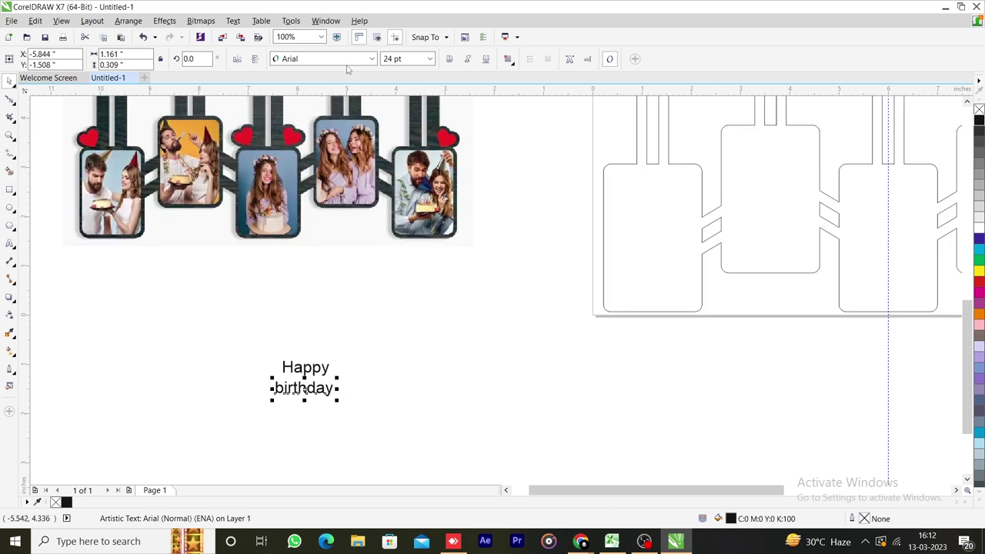
{"action": "left_click_drag", "start_coordinate": [186, 317], "coordinate": [372, 433]}
{"action": "left_click", "coordinate": [323, 59]}
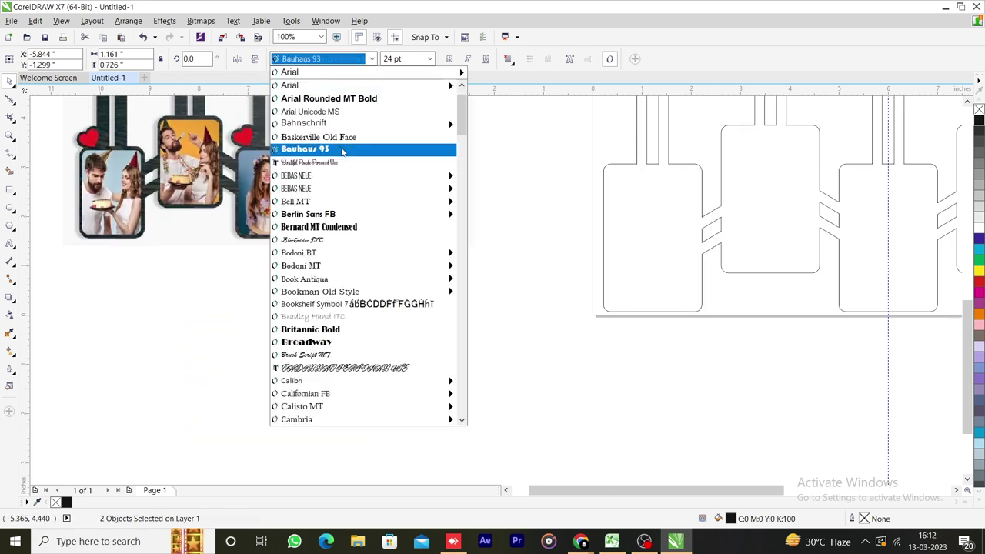
{"action": "scroll", "coordinate": [344, 138], "scroll_direction": "down", "scroll_amount": 15}
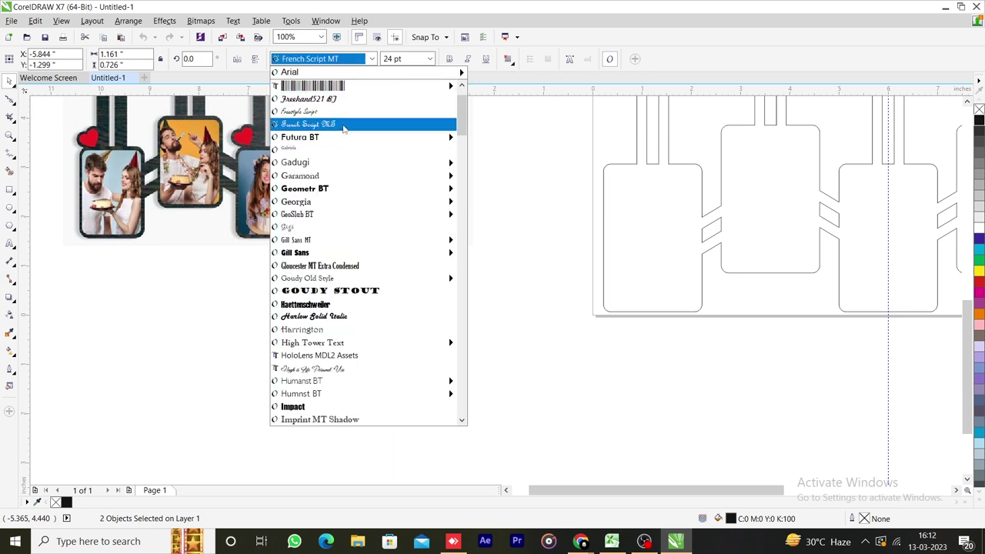
{"action": "left_click", "coordinate": [343, 99]}
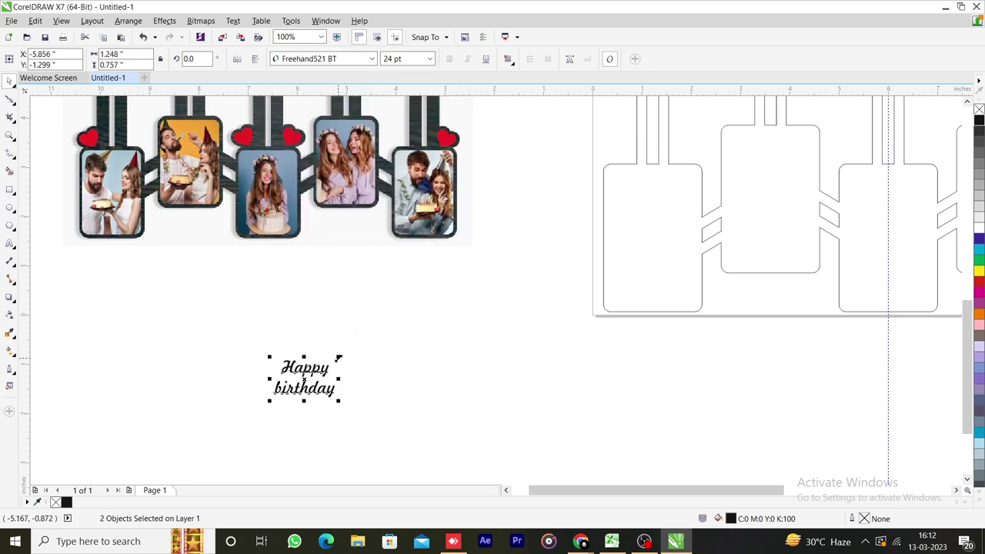
- Enlarge both words together to about 3.83 by 2.32 inches, move them inside the arch's left half, and deselect them
{"action": "left_click_drag", "start_coordinate": [338, 357], "coordinate": [464, 272]}
{"action": "scroll", "coordinate": [486, 364], "scroll_direction": "down", "scroll_amount": 2}
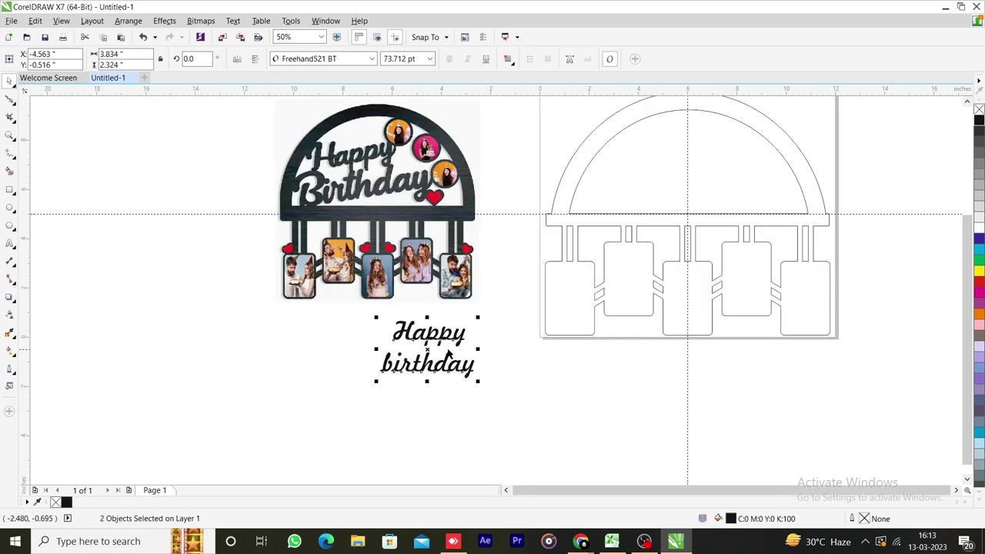
{"action": "left_click_drag", "start_coordinate": [443, 327], "coordinate": [658, 153]}
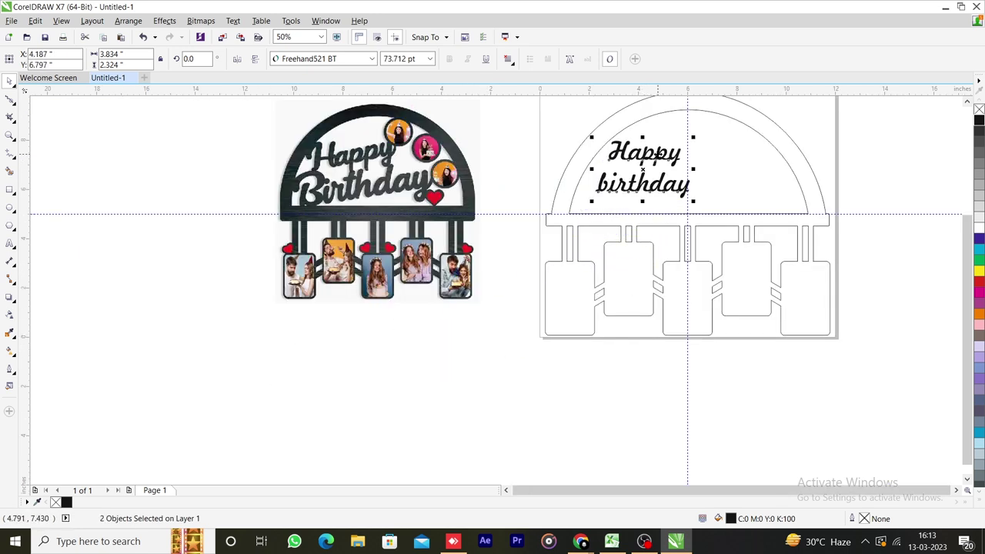
{"action": "left_click", "coordinate": [706, 157]}
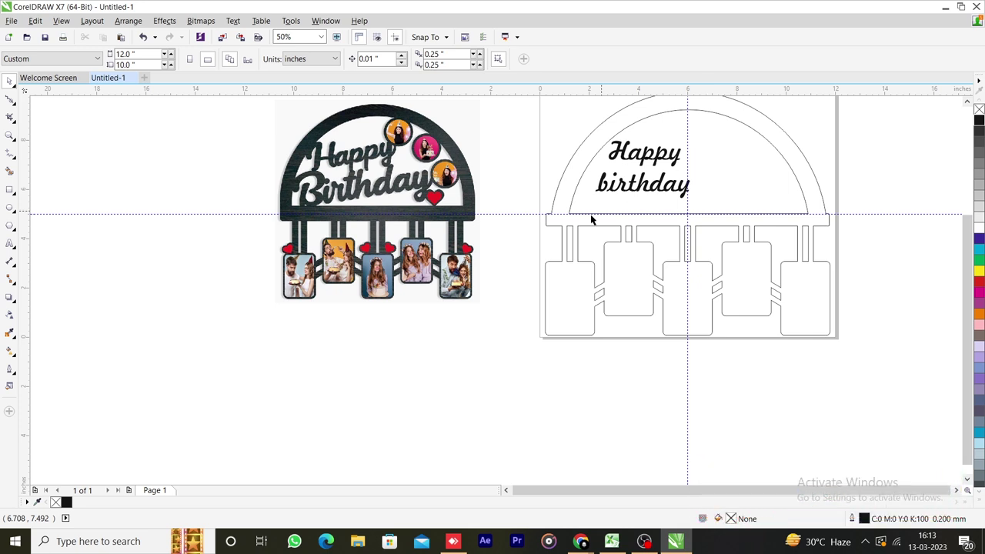
- Enlarge the word "birthday" proportionally to about 5.45 inches wide and open its text for editing after the first letter
{"action": "scroll", "coordinate": [678, 291], "scroll_direction": "down", "scroll_amount": 1}
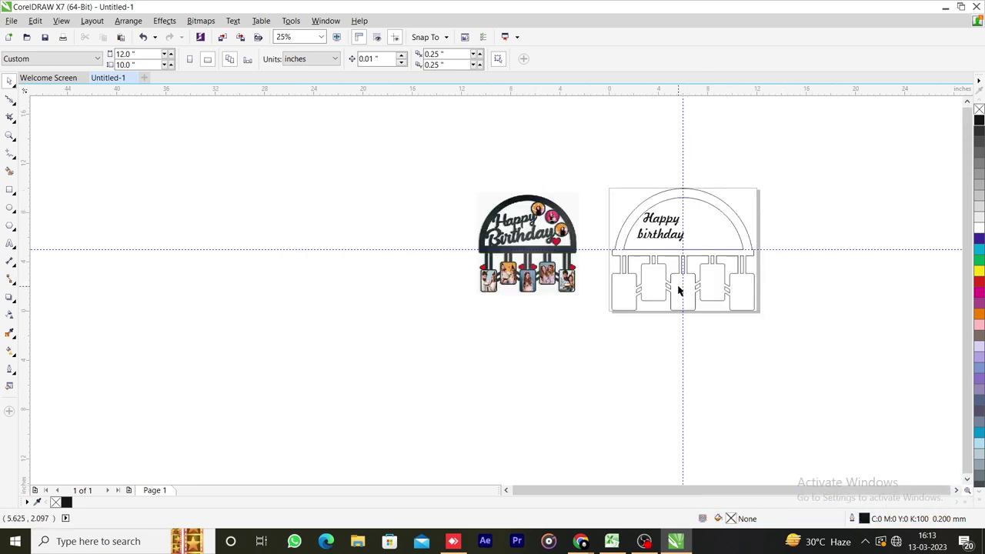
{"action": "scroll", "coordinate": [773, 240], "scroll_direction": "up", "scroll_amount": 1}
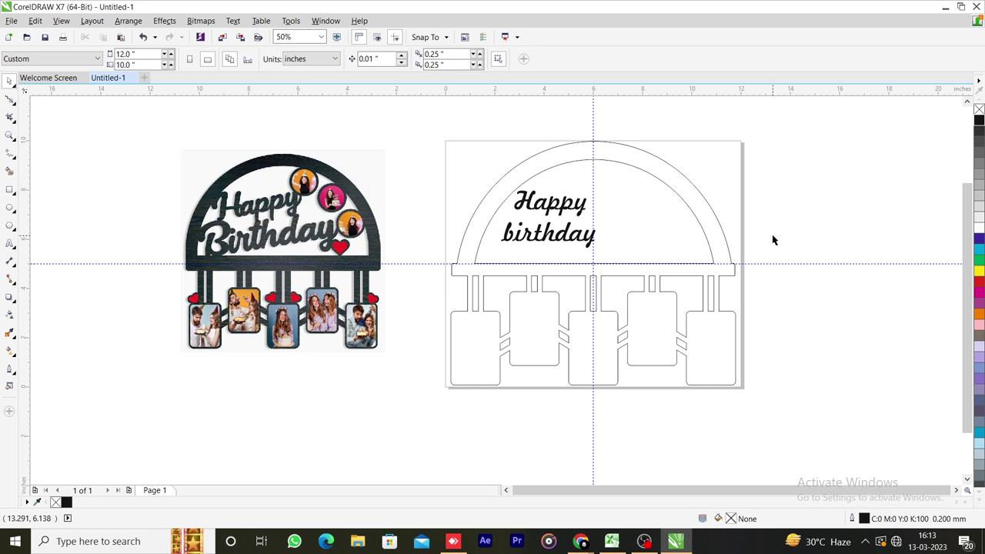
{"action": "scroll", "coordinate": [551, 243], "scroll_direction": "up", "scroll_amount": 1}
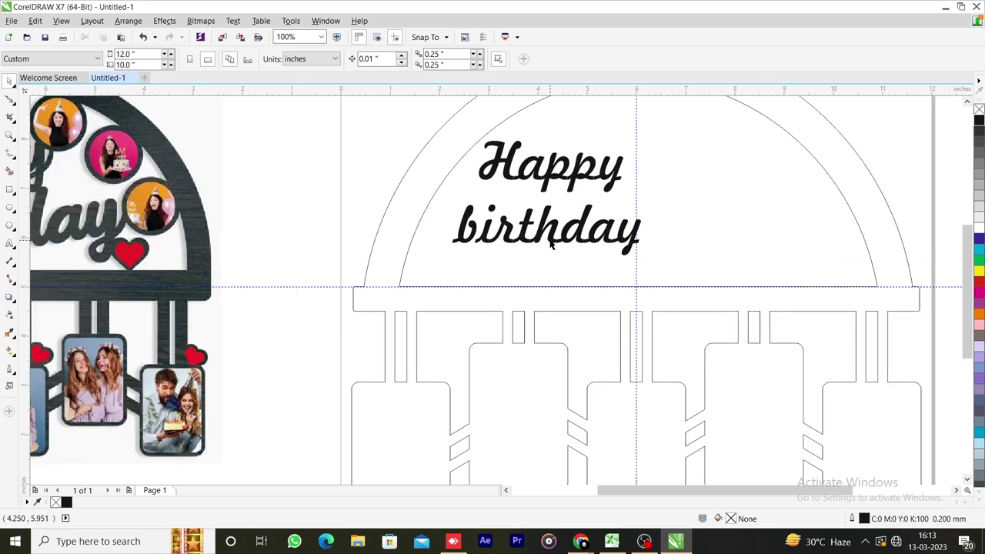
{"action": "left_click", "coordinate": [551, 243]}
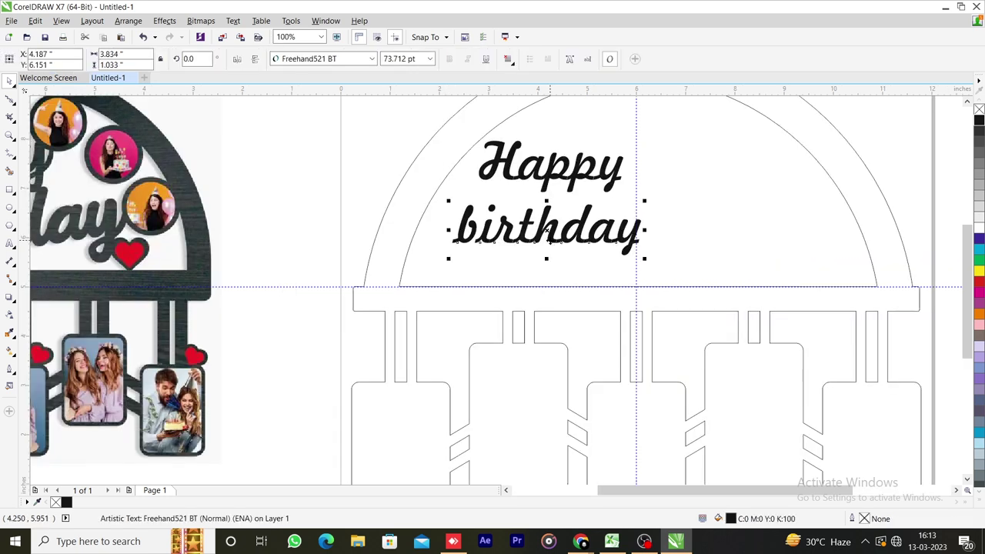
{"action": "left_click_drag", "start_coordinate": [644, 259], "coordinate": [726, 308]}
{"action": "double_click", "coordinate": [491, 247]}
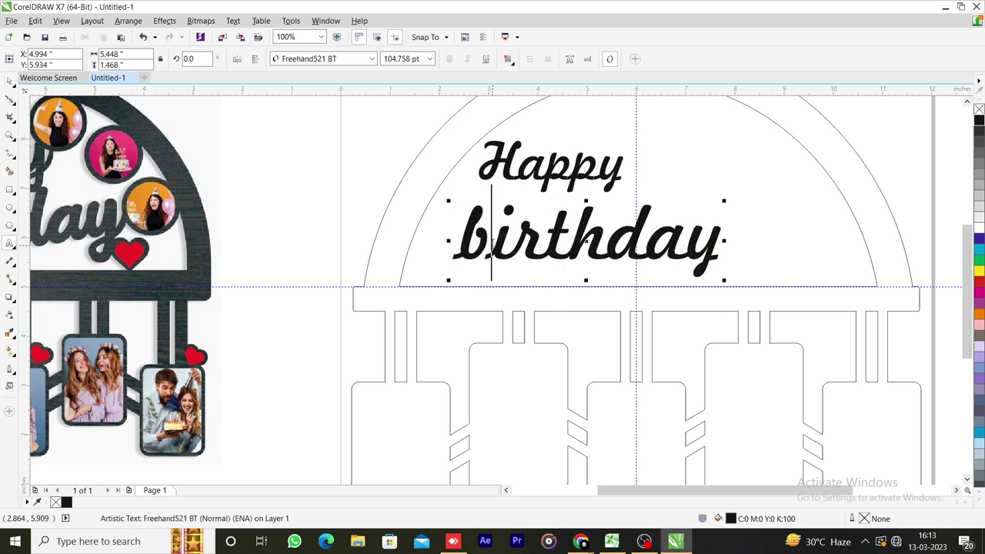
- Capitalize the first letter to read "Birthday" and move the word down and left, centred at about X 4.4, Y 5.6 inches
{"action": "key", "text": "BackSpace"}
{"action": "type", "text": "B"}
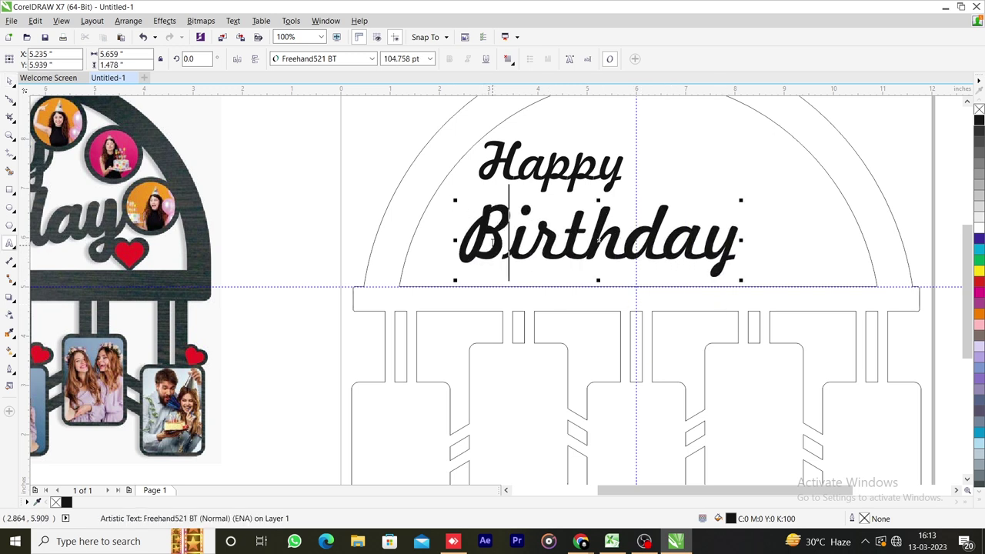
{"action": "key", "text": "ctrl+space"}
{"action": "left_click_drag", "start_coordinate": [599, 240], "coordinate": [556, 255]}
- Enlarge "Happy" to about 105 pt and give both words a black hairline outline with no fill
{"action": "left_click", "coordinate": [573, 188]}
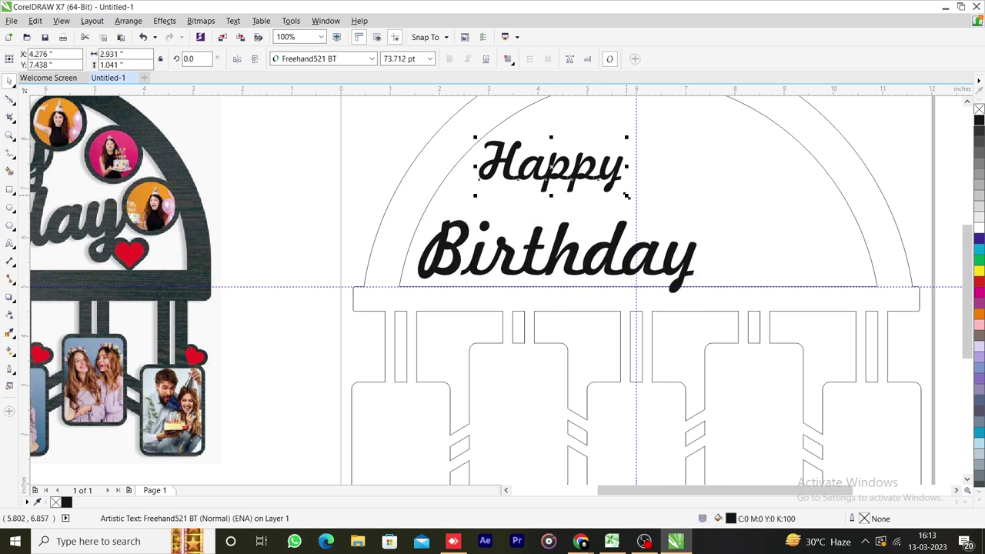
{"action": "left_click_drag", "start_coordinate": [627, 196], "coordinate": [647, 225]}
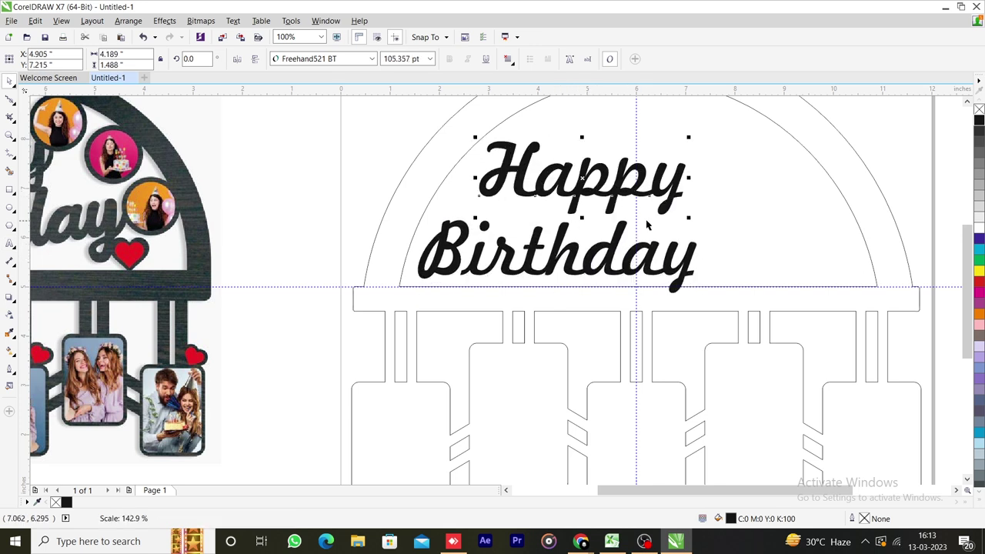
{"action": "left_click", "coordinate": [978, 109]}
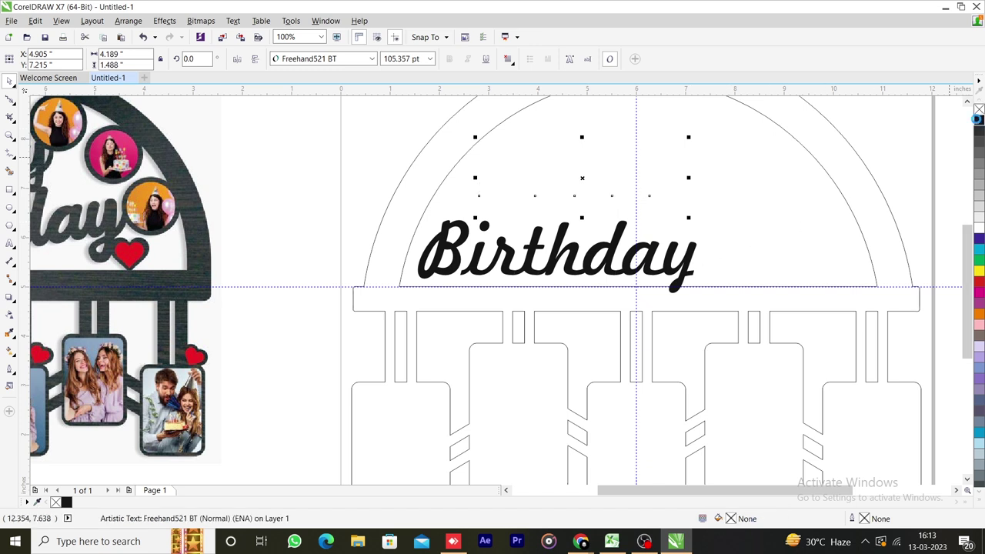
{"action": "left_click", "coordinate": [660, 247]}
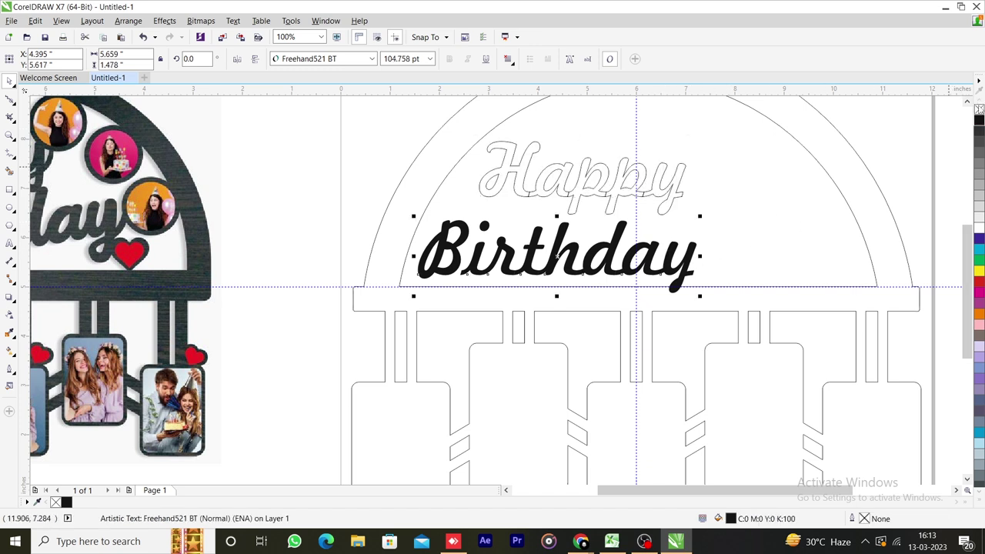
{"action": "left_click", "coordinate": [979, 109]}
{"action": "right_click", "coordinate": [978, 121]}
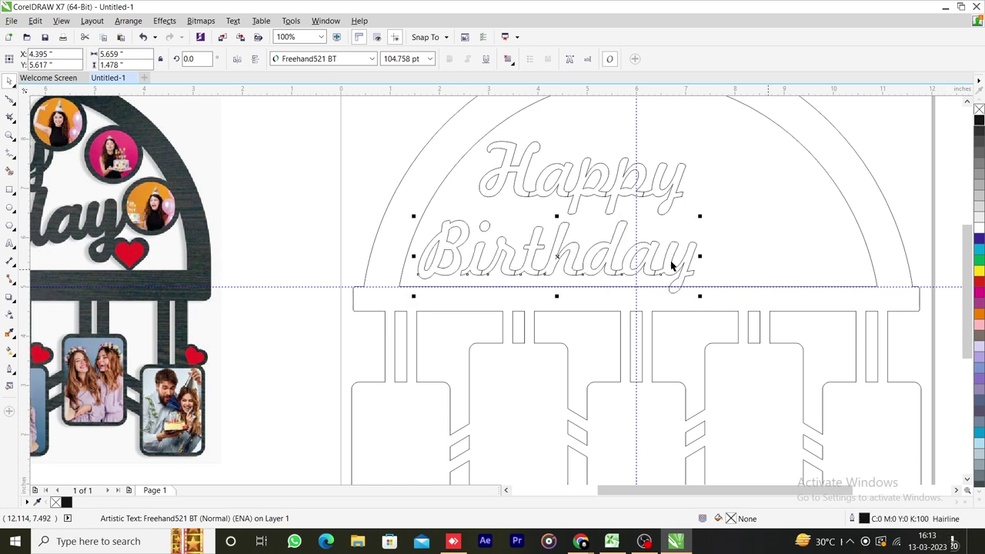
- Break the word "Birthday" apart into individual letters
{"action": "scroll", "coordinate": [486, 277], "scroll_direction": "up", "scroll_amount": 1}
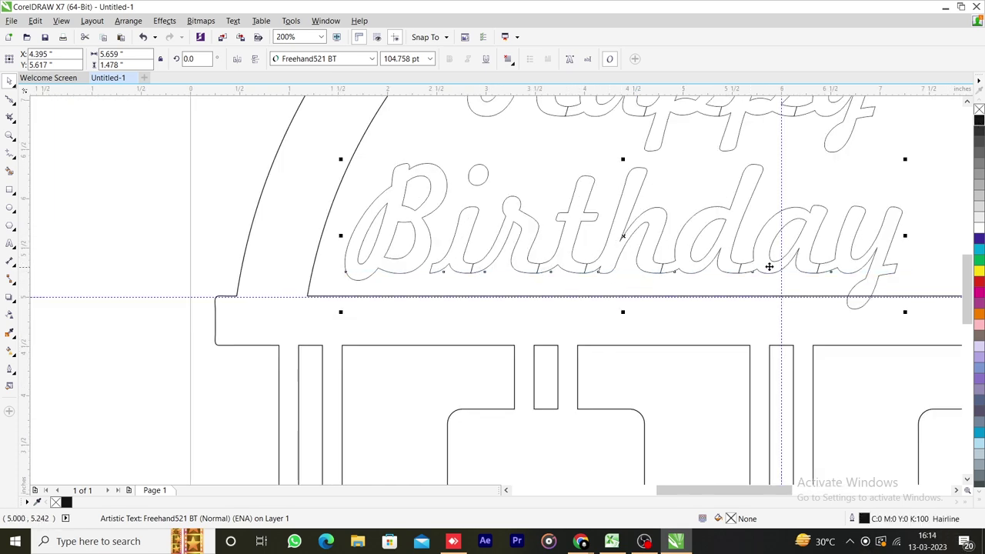
{"action": "scroll", "coordinate": [767, 264], "scroll_direction": "down", "scroll_amount": 1}
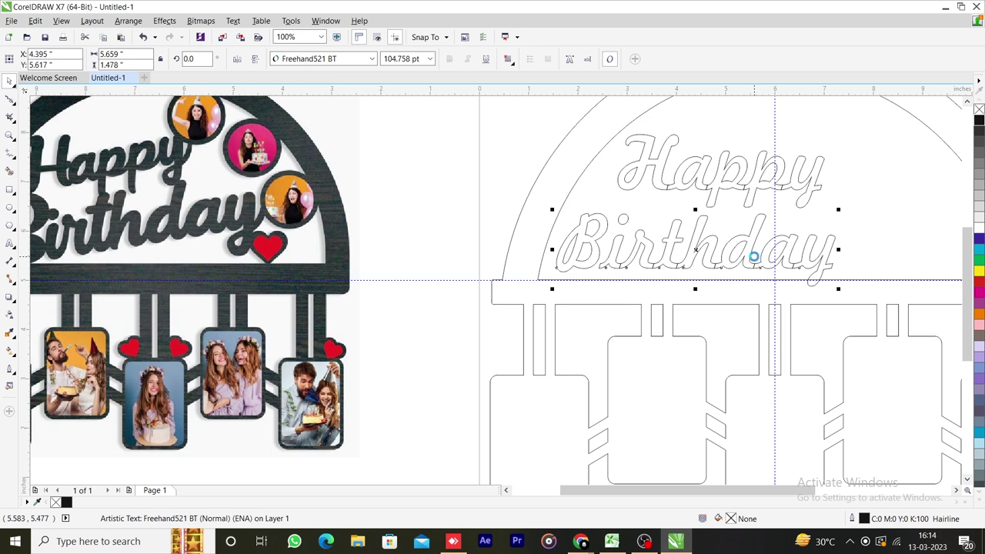
{"action": "left_click", "coordinate": [630, 249]}
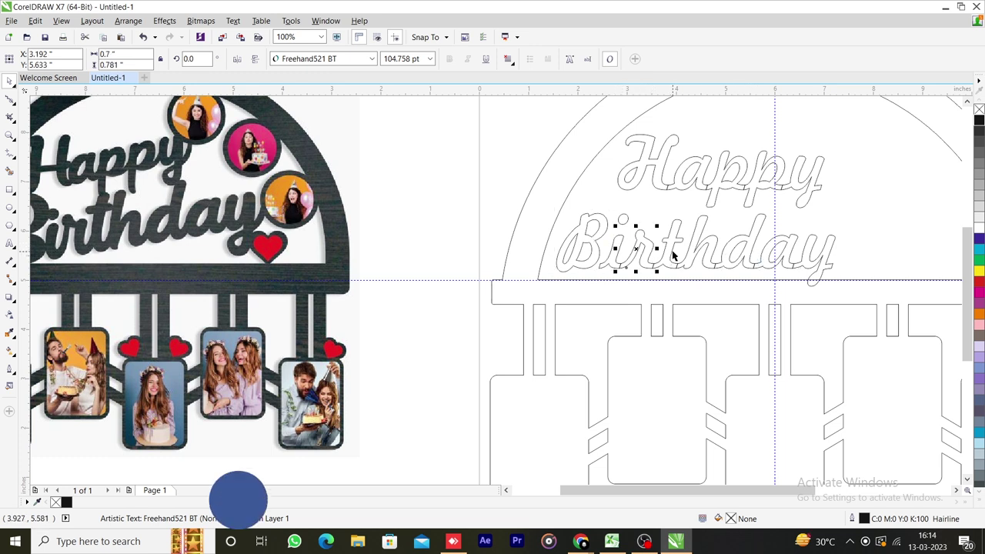
{"action": "left_click", "coordinate": [647, 228]}
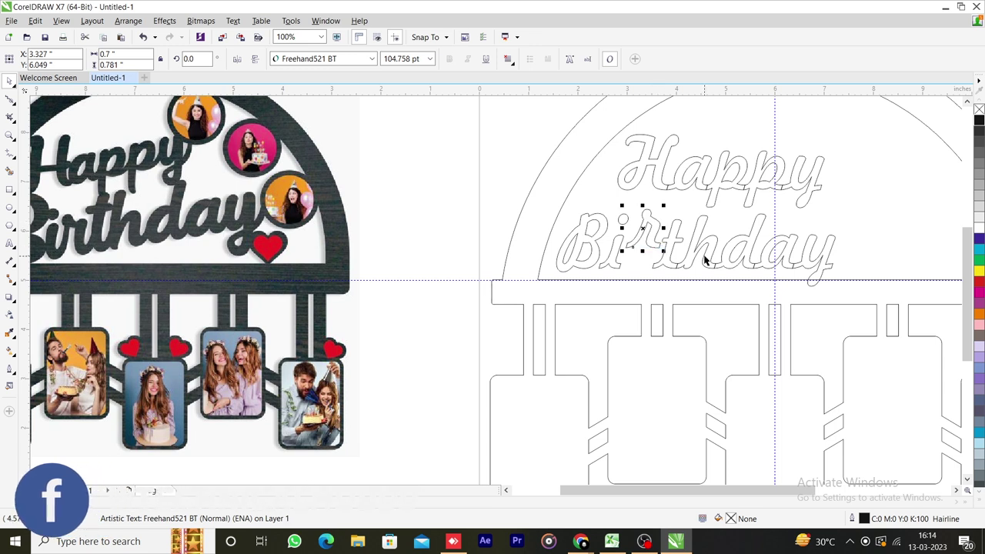
{"action": "left_click", "coordinate": [671, 243]}
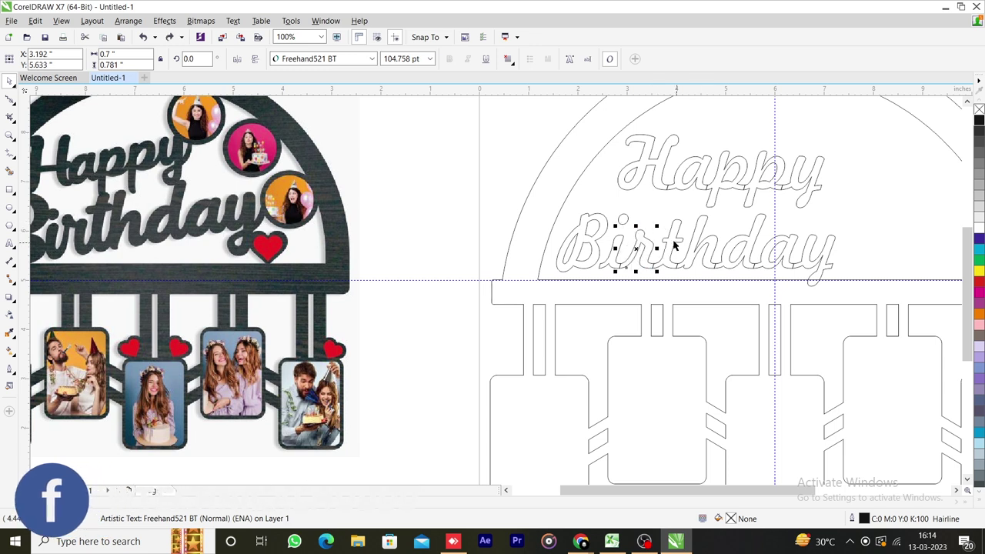
{"action": "left_click", "coordinate": [714, 250]}
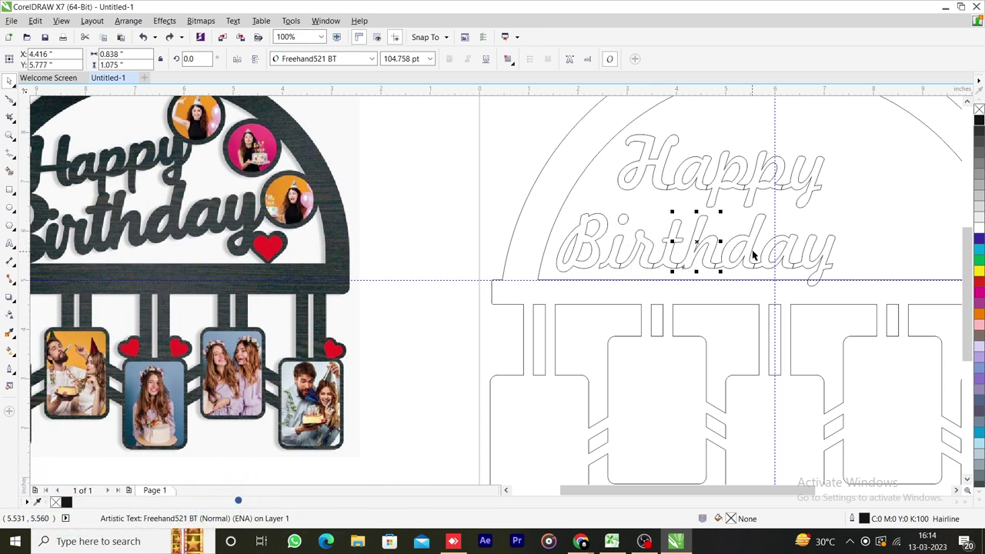
- Nudge the letters "i" through "a" of "Birthday" rightward so that each one overlaps the letter following it
{"action": "left_click", "coordinate": [615, 249]}
{"action": "left_click", "coordinate": [621, 250]}
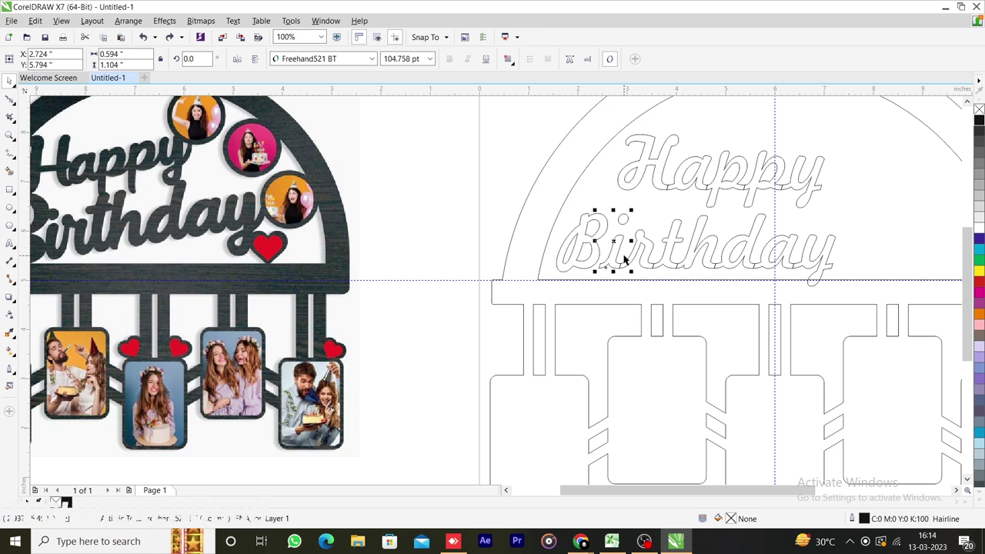
{"action": "left_click", "coordinate": [646, 251], "text": "shift"}
{"action": "left_click", "coordinate": [672, 253], "text": "shift"}
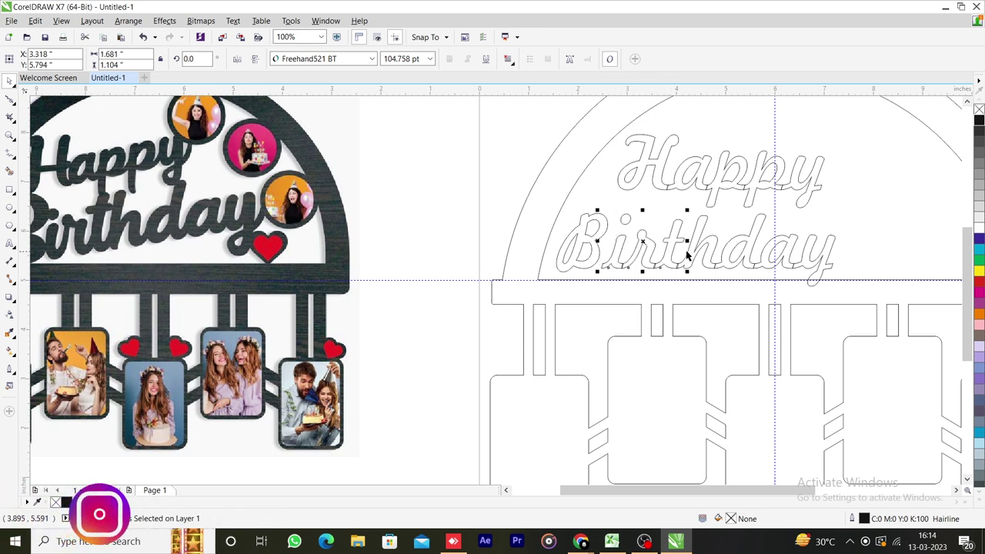
{"action": "left_click", "coordinate": [704, 254], "text": "shift"}
{"action": "left_click", "coordinate": [747, 254], "text": "shift"}
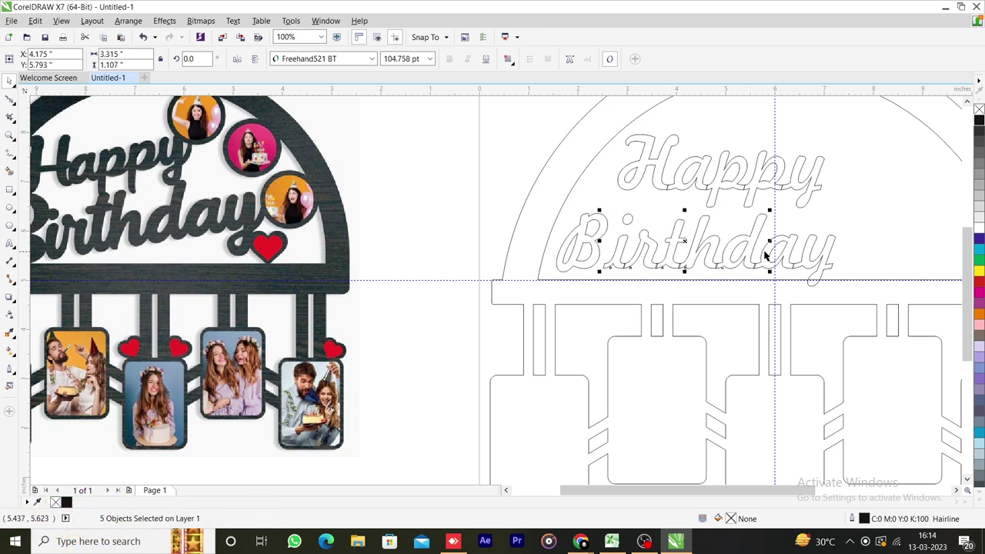
{"action": "left_click", "coordinate": [806, 252], "text": "shift"}
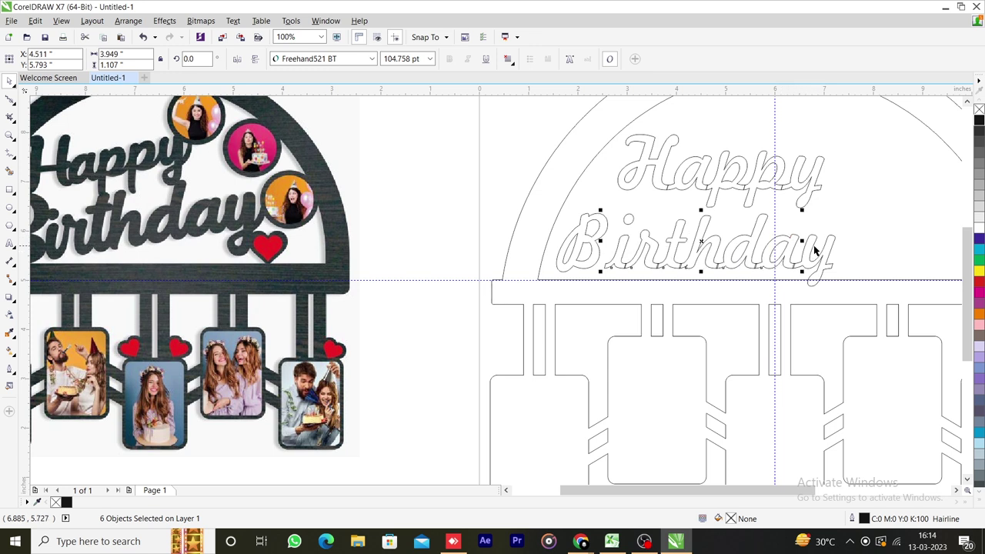
{"action": "left_click", "coordinate": [849, 229]}
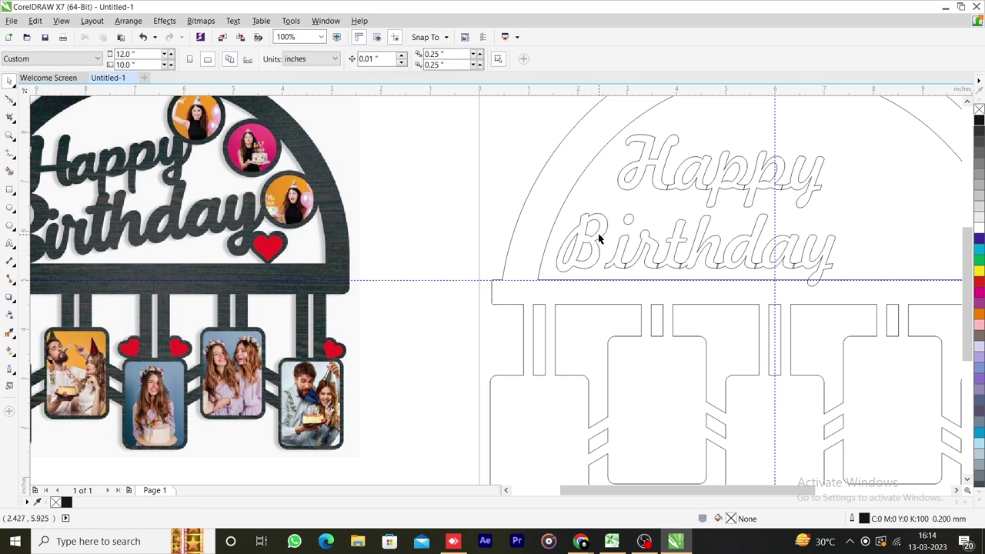
- Shift the "B" of "Birthday" right to about X 2.3 inches so that it overlaps the "i"
{"action": "left_click", "coordinate": [599, 239]}
{"action": "left_click_drag", "start_coordinate": [621, 263], "coordinate": [623, 269]}
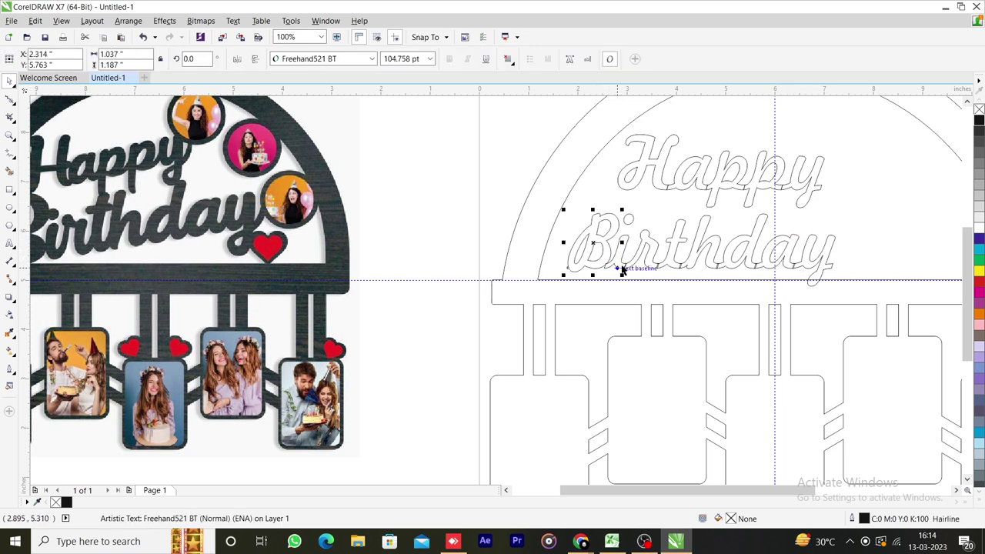
{"action": "scroll", "coordinate": [615, 269], "scroll_direction": "up", "scroll_amount": 2}
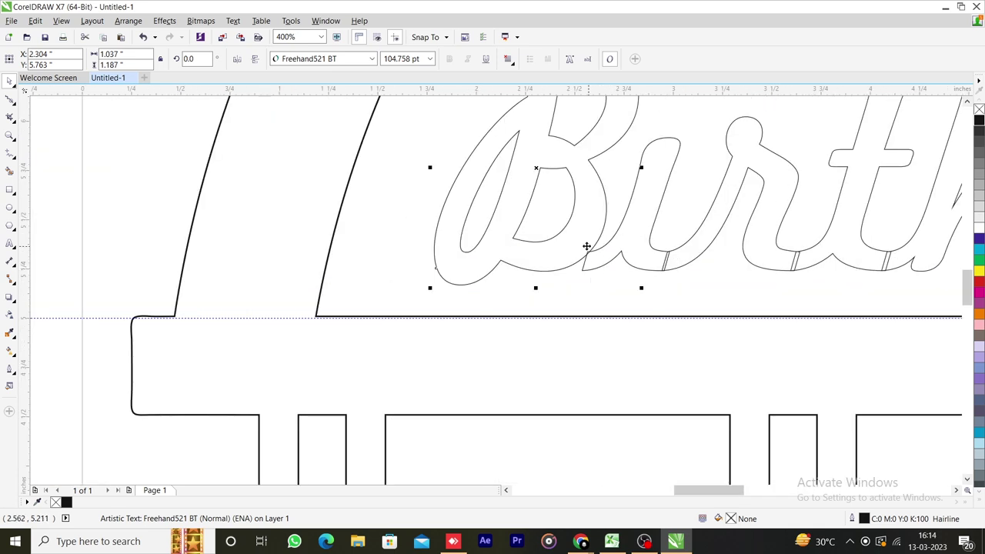
{"action": "scroll", "coordinate": [586, 265], "scroll_direction": "down", "scroll_amount": 1}
{"action": "left_click_drag", "start_coordinate": [598, 264], "coordinate": [601, 264]}
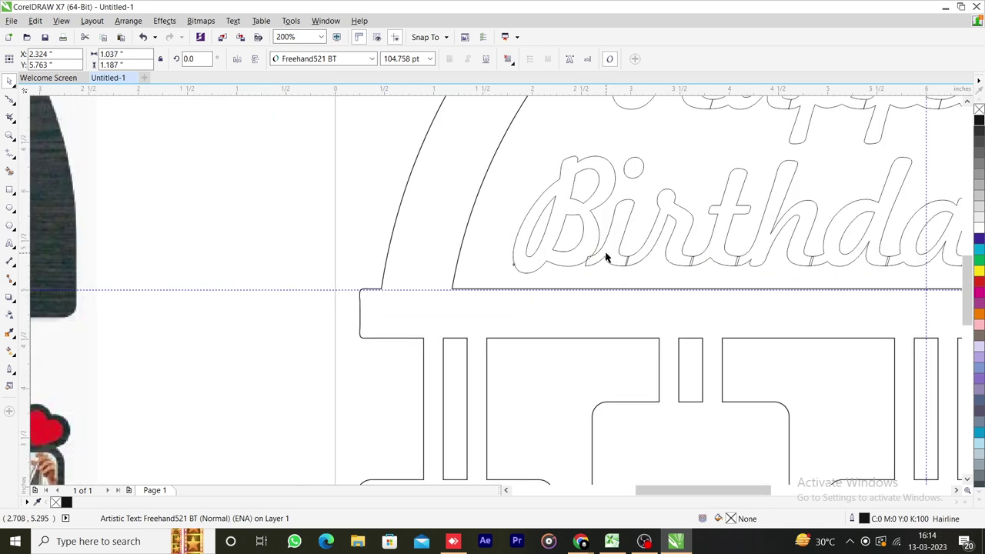
{"action": "key", "text": "ctrl+z"}
{"action": "scroll", "coordinate": [606, 262], "scroll_direction": "down", "scroll_amount": 1}
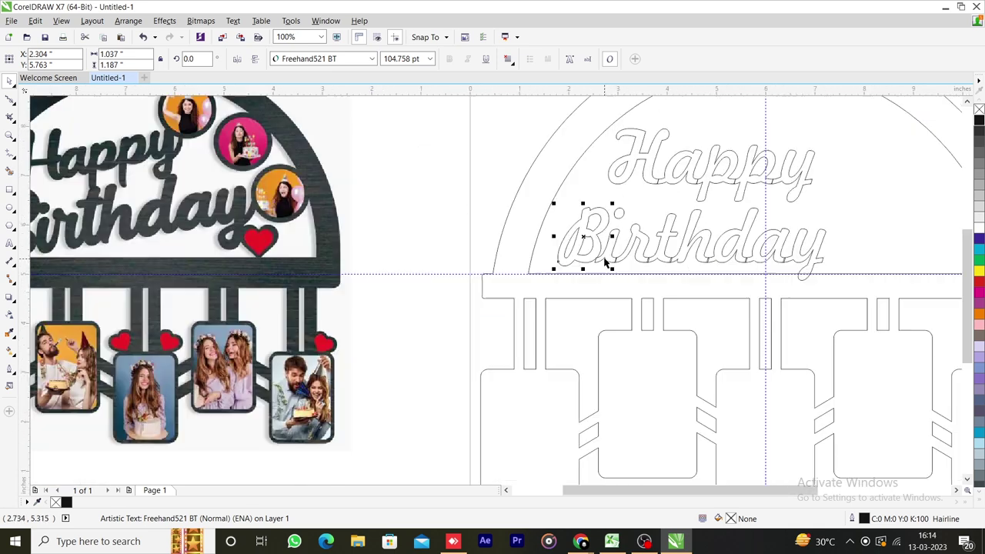
{"action": "left_click_drag", "start_coordinate": [505, 177], "coordinate": [851, 297]}
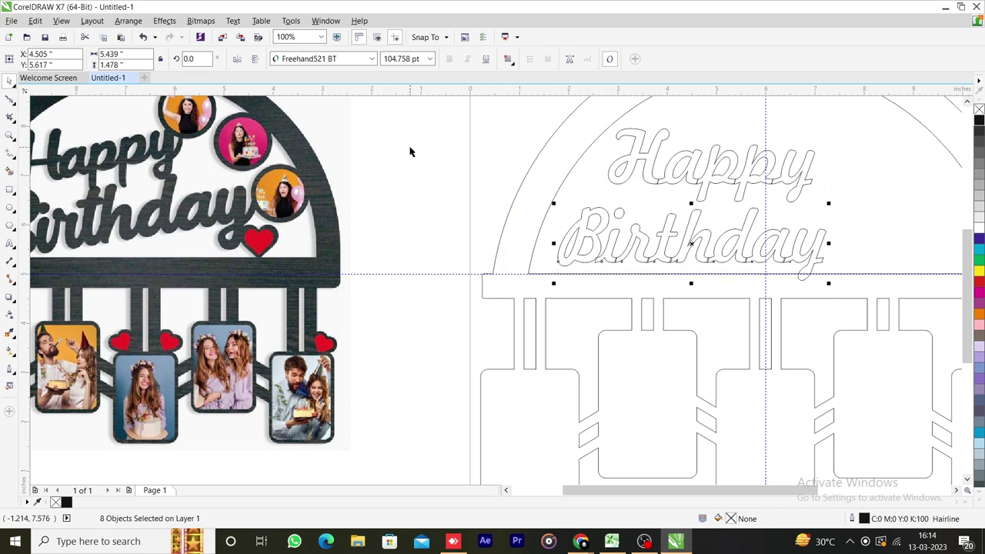
{"action": "left_click", "coordinate": [501, 158]}
- Break "Happy" apart into individual letters and nudge them rightward so that neighbouring letters overlap
{"action": "left_click", "coordinate": [652, 158]}
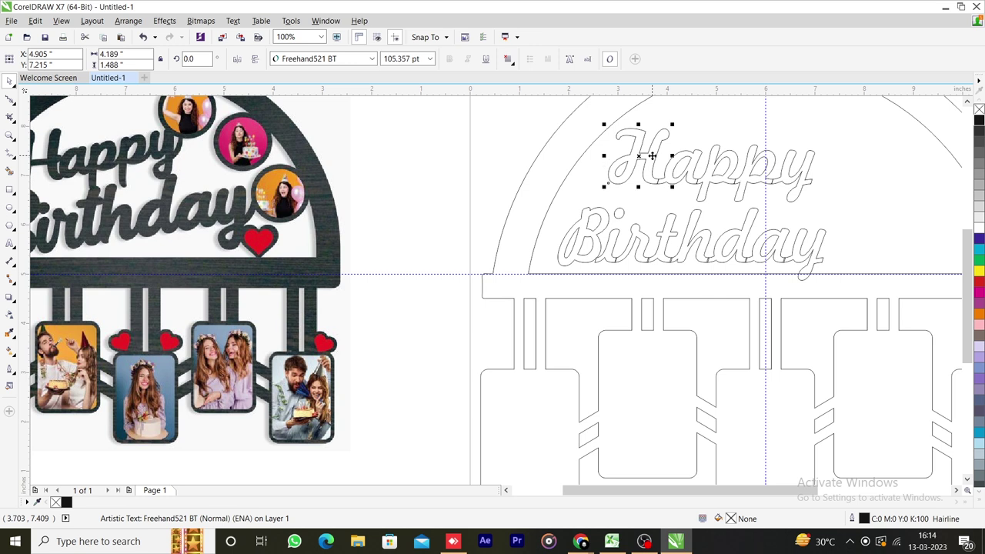
{"action": "left_click", "coordinate": [690, 158], "text": "shift"}
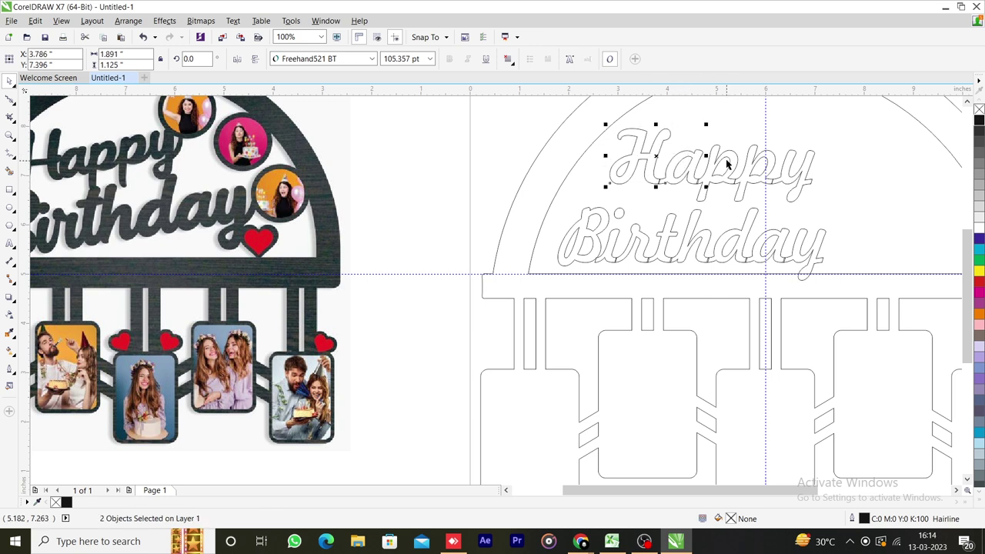
{"action": "left_click", "coordinate": [730, 161], "text": "shift"}
{"action": "left_click", "coordinate": [764, 153]}
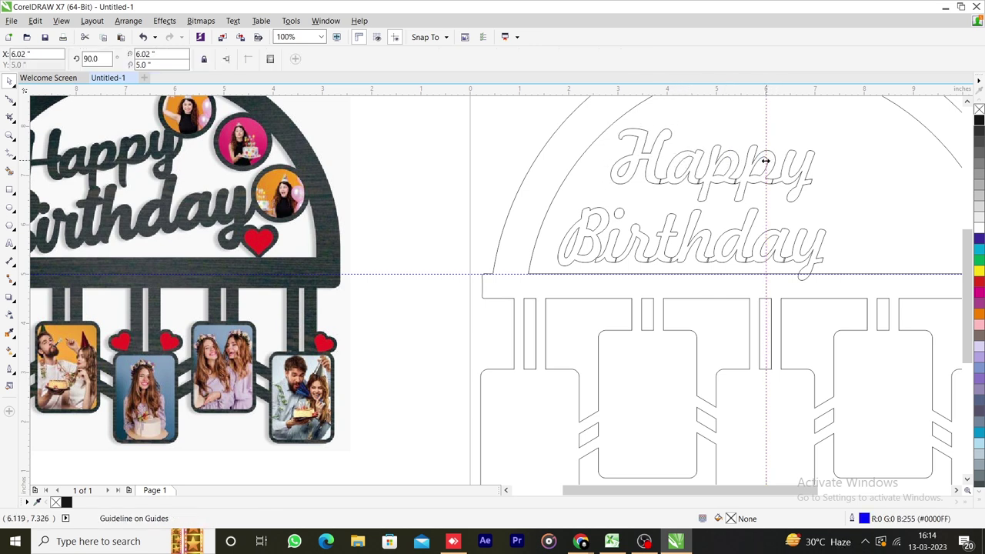
{"action": "left_click", "coordinate": [631, 157]}
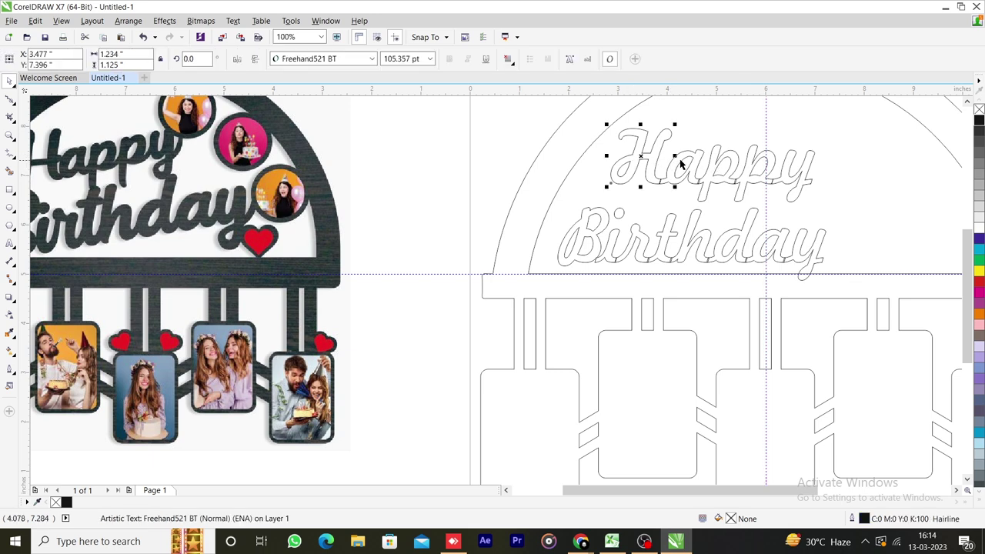
{"action": "left_click", "coordinate": [682, 166], "text": "shift"}
{"action": "left_click", "coordinate": [706, 184], "text": "shift"}
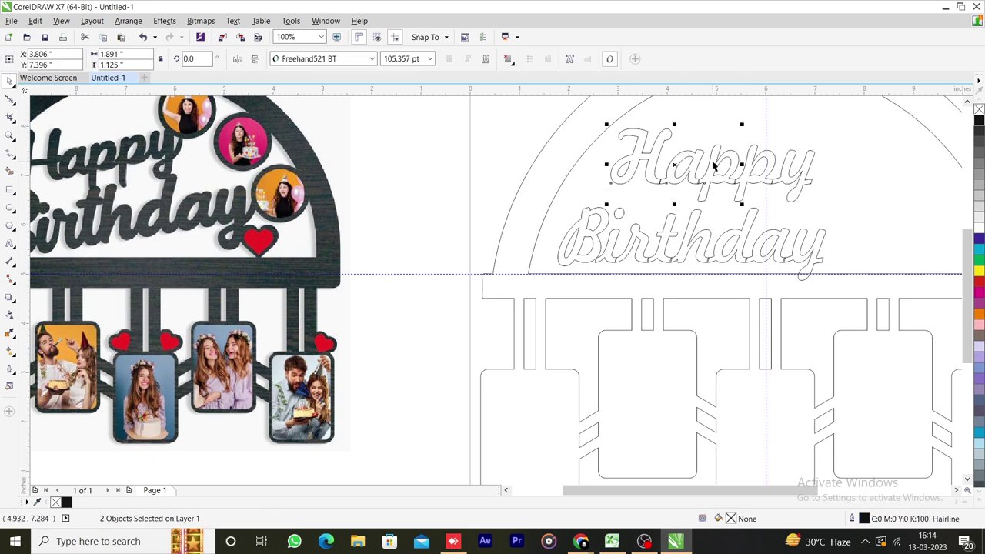
{"action": "left_click", "coordinate": [771, 158], "text": "shift"}
{"action": "left_click", "coordinate": [831, 156]}
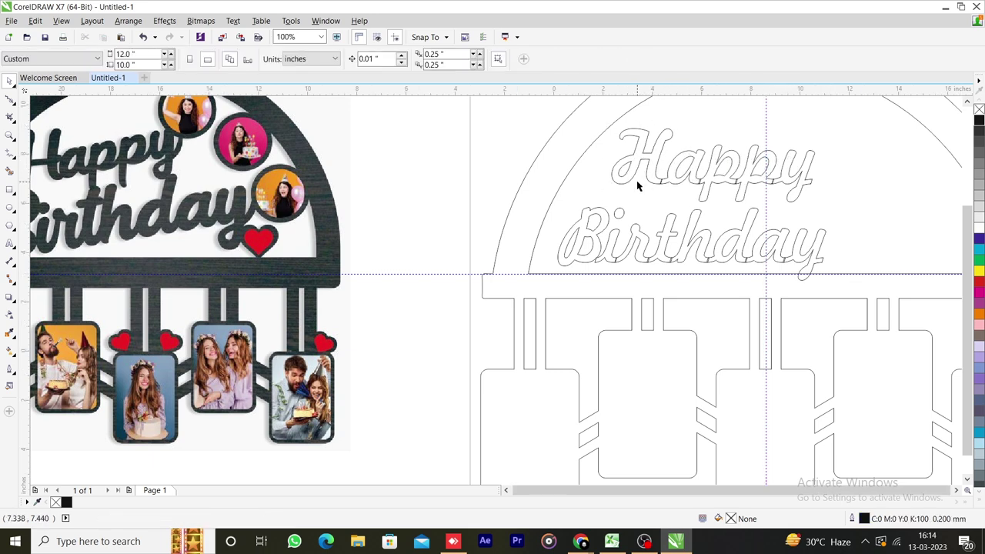
- Weld the five letters of "Happy" into a single curve
{"action": "scroll", "coordinate": [637, 185], "scroll_direction": "down", "scroll_amount": 1}
{"action": "left_click_drag", "start_coordinate": [580, 136], "coordinate": [780, 211]}
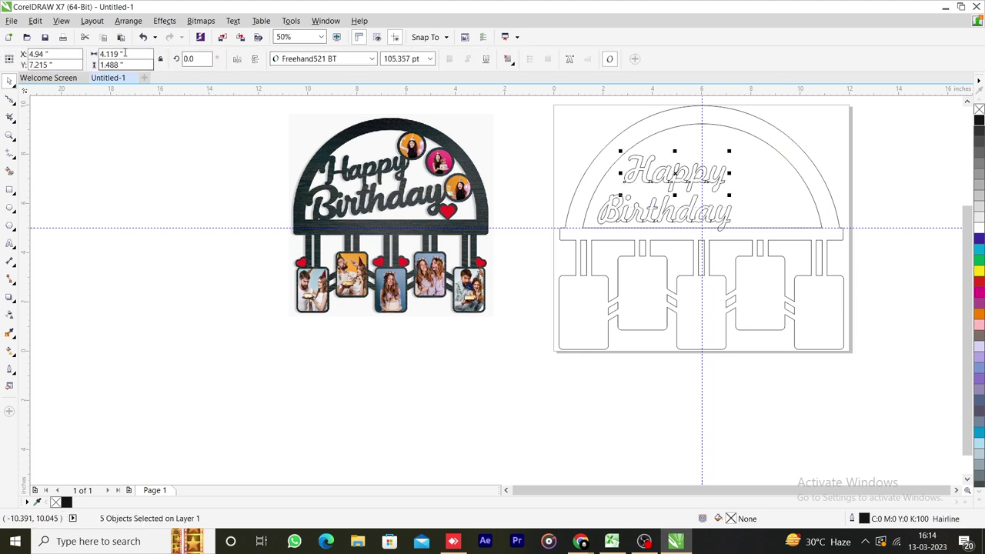
{"action": "left_click", "coordinate": [127, 21]}
{"action": "mouse_move", "coordinate": [154, 143]}
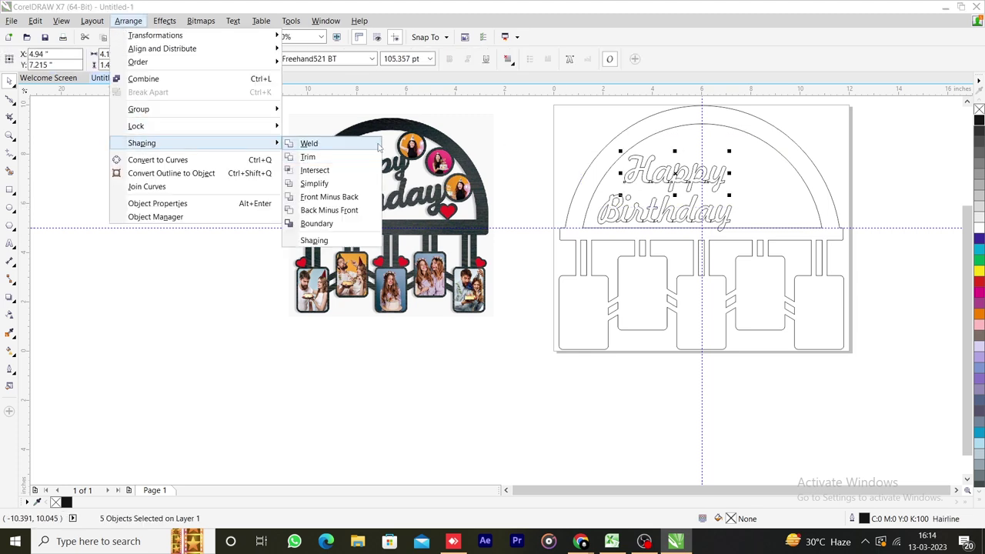
{"action": "left_click", "coordinate": [377, 146]}
- Weld the eight letters of "Birthday" into a single curve
{"action": "left_click_drag", "start_coordinate": [537, 179], "coordinate": [813, 257]}
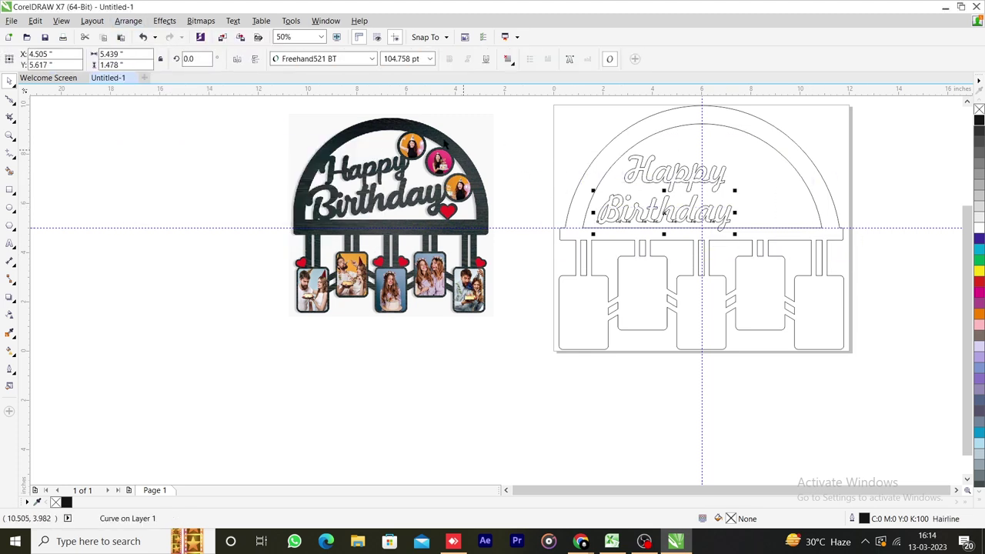
{"action": "left_click", "coordinate": [128, 21]}
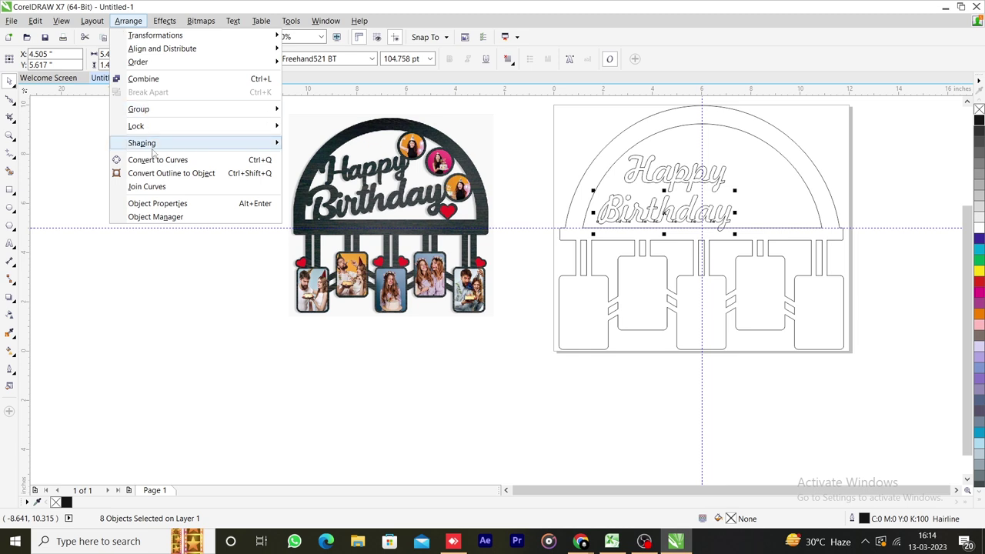
{"action": "mouse_move", "coordinate": [182, 147]}
{"action": "left_click", "coordinate": [324, 144]}
{"action": "left_click", "coordinate": [560, 125]}
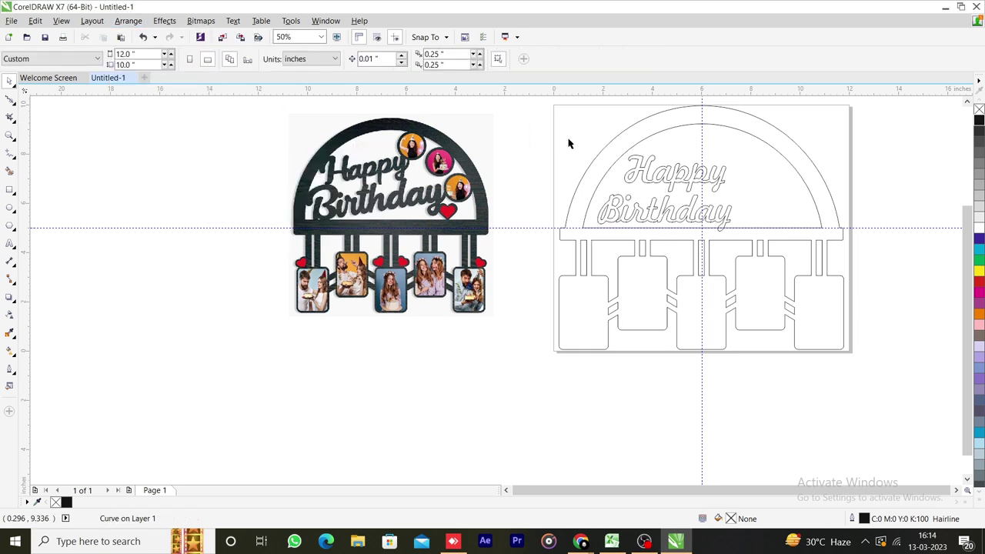
- Move the sharp lower corner node between the "B" and "i" of "Birthday" slightly up and left, and add a node on the "B" curve
{"action": "scroll", "coordinate": [709, 222], "scroll_direction": "up", "scroll_amount": 1}
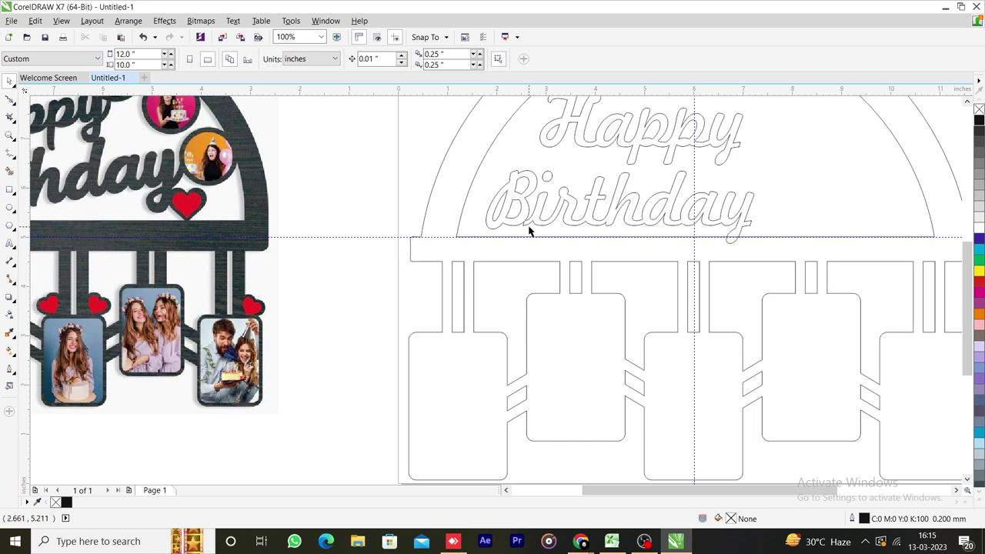
{"action": "left_click", "coordinate": [10, 117]}
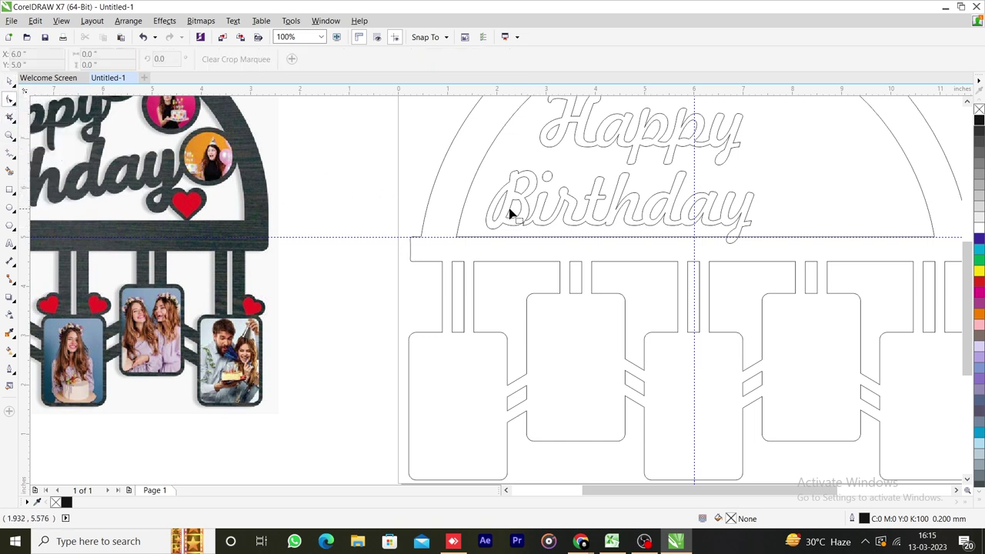
{"action": "scroll", "coordinate": [510, 213], "scroll_direction": "up", "scroll_amount": 2}
{"action": "key", "text": "F10"}
{"action": "left_click", "coordinate": [528, 227]}
{"action": "scroll", "coordinate": [530, 239], "scroll_direction": "up", "scroll_amount": 2}
{"action": "scroll", "coordinate": [530, 239], "scroll_direction": "up", "scroll_amount": 3}
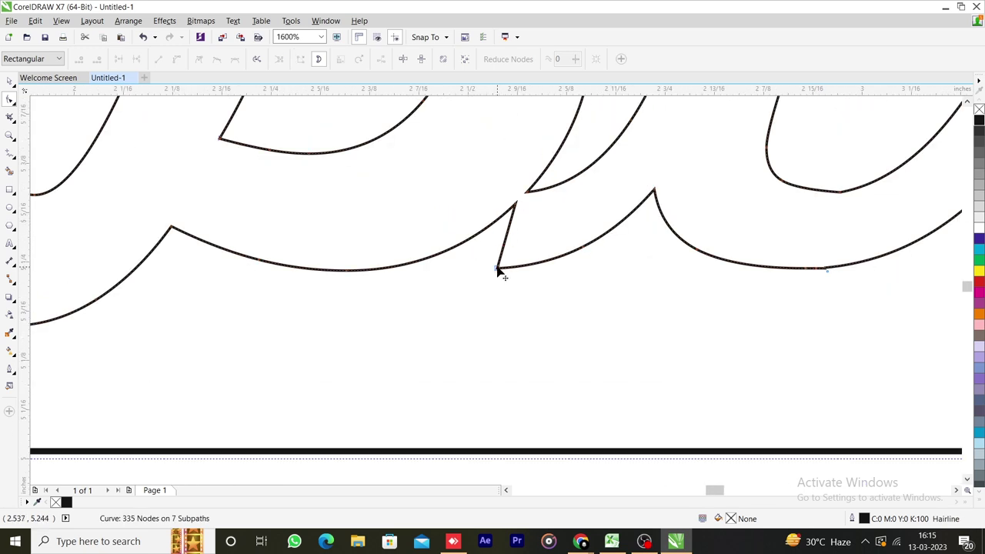
{"action": "left_click_drag", "start_coordinate": [497, 271], "coordinate": [462, 254]}
{"action": "left_click", "coordinate": [453, 248]}
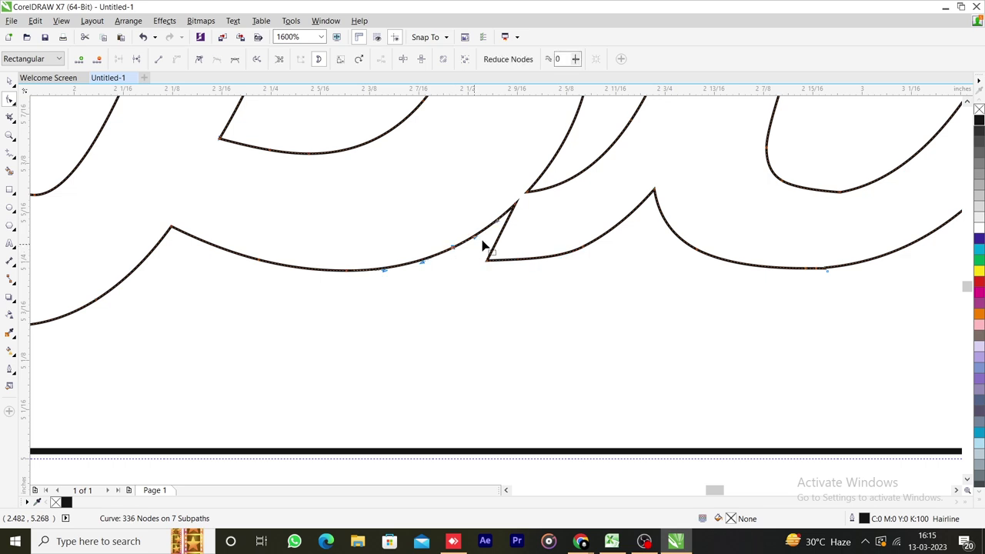
- Clean up the upper tip of the notch between the "B" and "i" by deleting the extra node there
{"action": "double_click", "coordinate": [514, 205]}
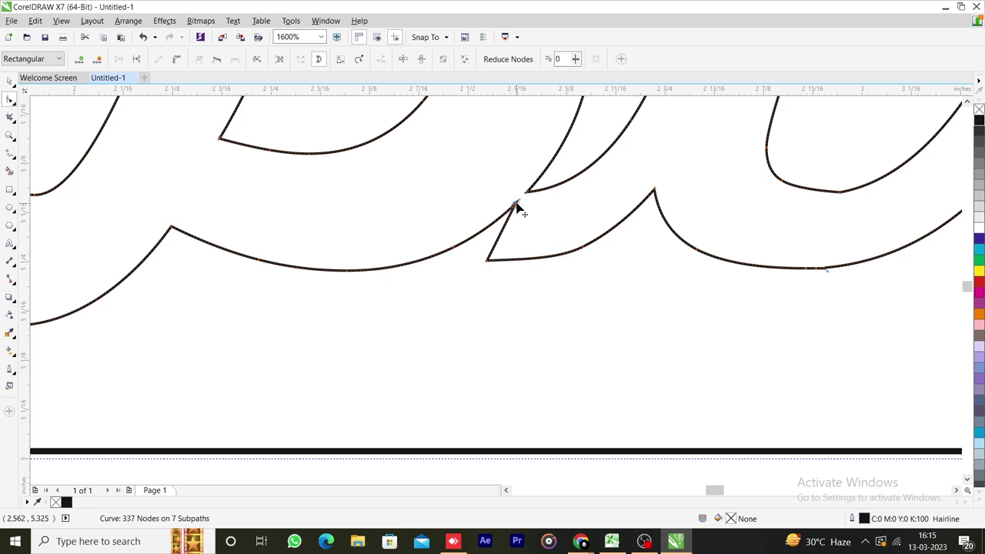
{"action": "double_click", "coordinate": [516, 205]}
{"action": "key", "text": "Delete"}
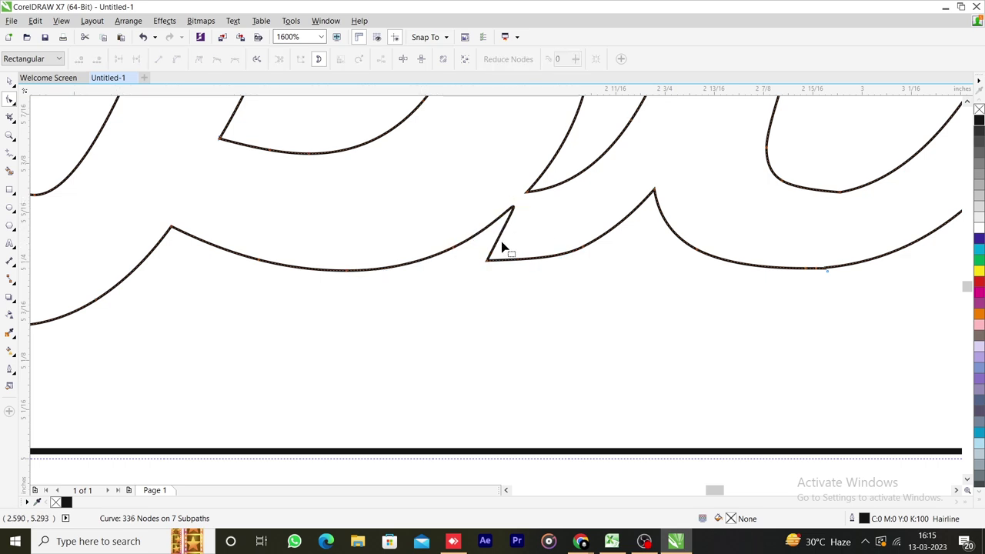
- Try to straighten the curve segment running right from the notch's lower corner node
{"action": "left_click", "coordinate": [454, 249]}
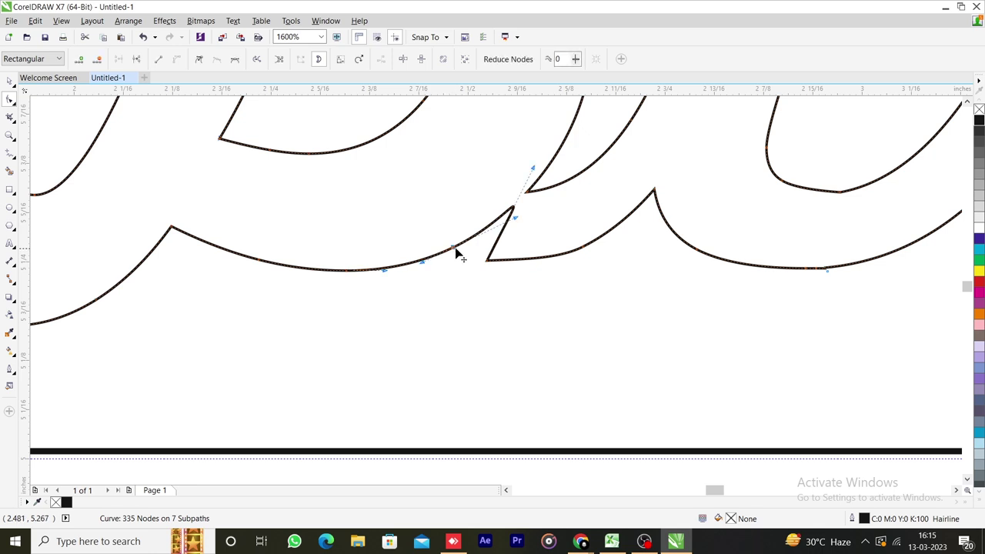
{"action": "left_click", "coordinate": [487, 263]}
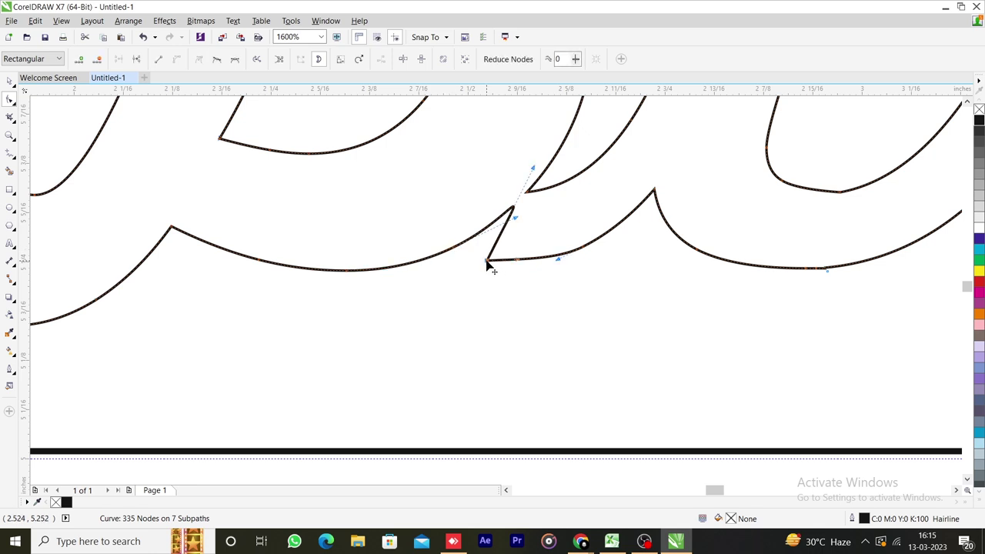
{"action": "left_click", "coordinate": [159, 59]}
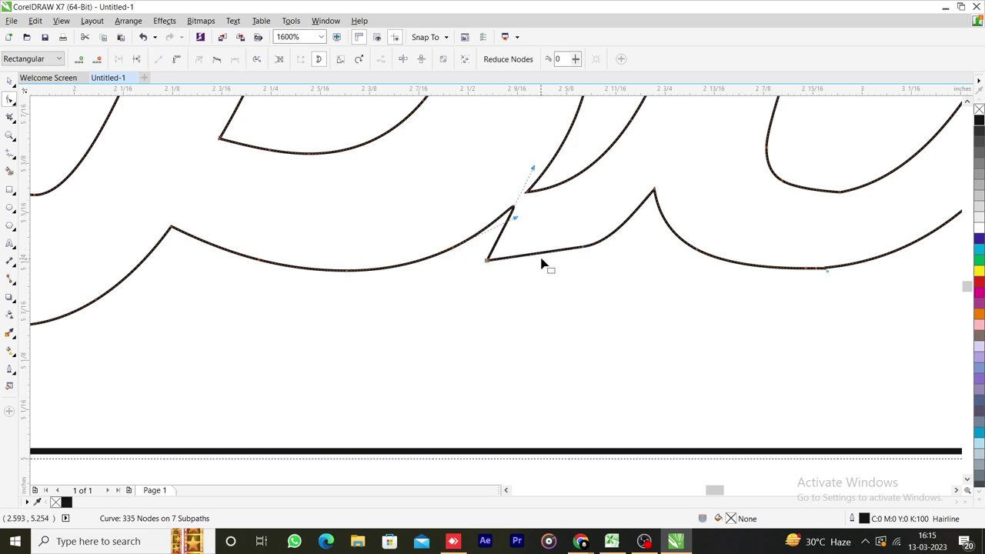
{"action": "key", "text": "ctrl+z"}
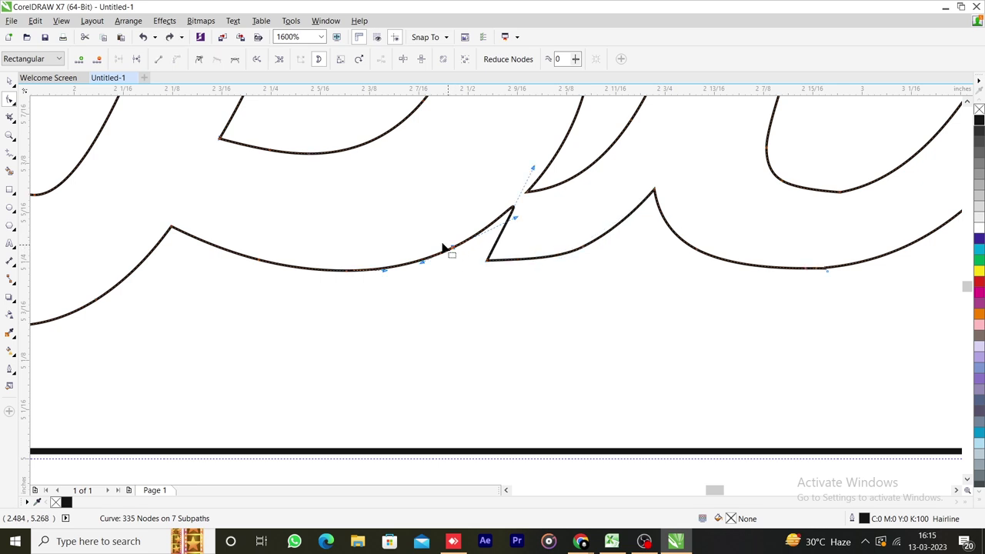
- Bridge the notch between the "B" and "i" with a straight segment and adjust the adjoining curve's control handle downward
{"action": "left_click", "coordinate": [160, 60]}
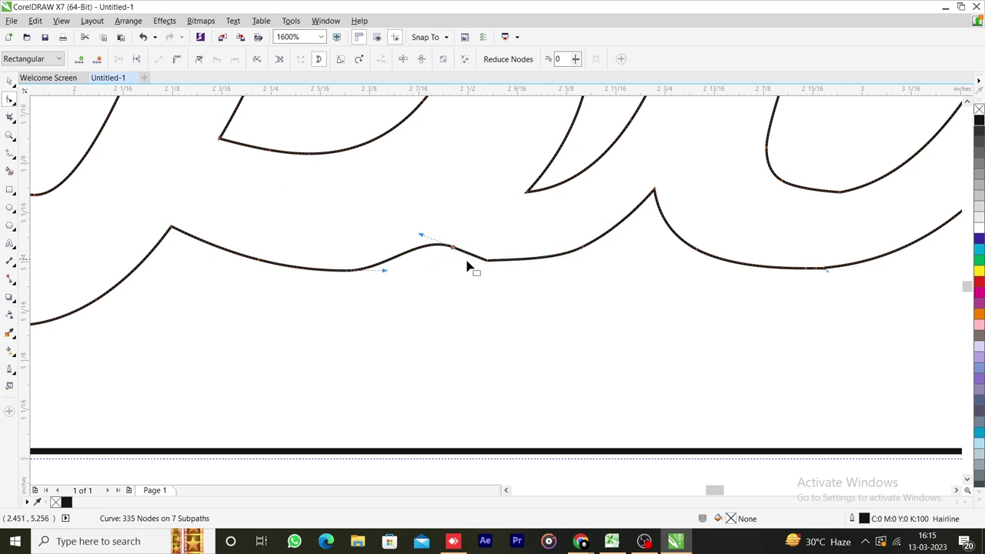
{"action": "scroll", "coordinate": [500, 282], "scroll_direction": "down", "scroll_amount": 1}
{"action": "scroll", "coordinate": [470, 282], "scroll_direction": "up", "scroll_amount": 1}
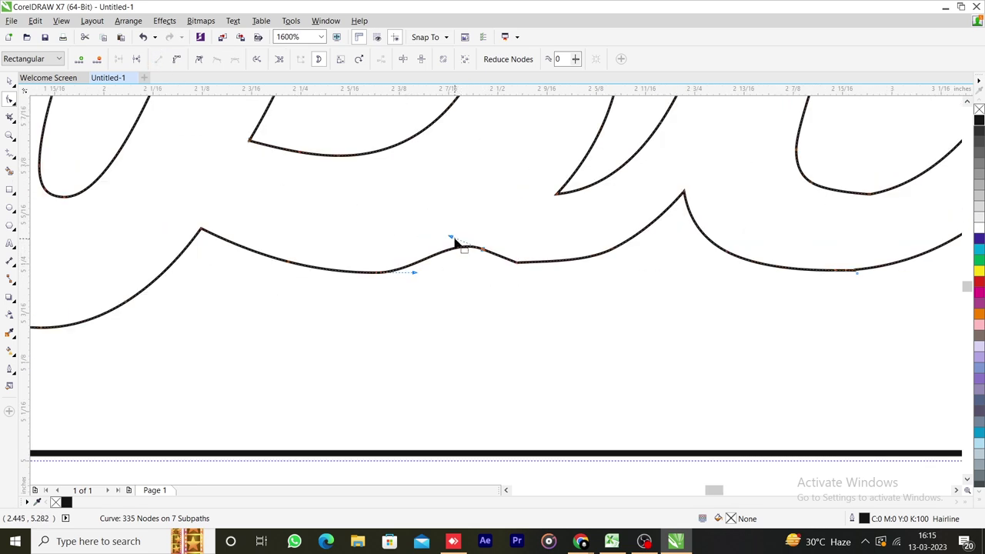
{"action": "left_click_drag", "start_coordinate": [452, 236], "coordinate": [464, 246]}
{"action": "left_click", "coordinate": [454, 258]}
{"action": "left_click", "coordinate": [444, 243]}
{"action": "left_click_drag", "start_coordinate": [450, 240], "coordinate": [445, 267]}
- Smooth the underside of the B–i join by deleting two surplus nodes and bulging the "B" curve downward
{"action": "left_click", "coordinate": [373, 273]}
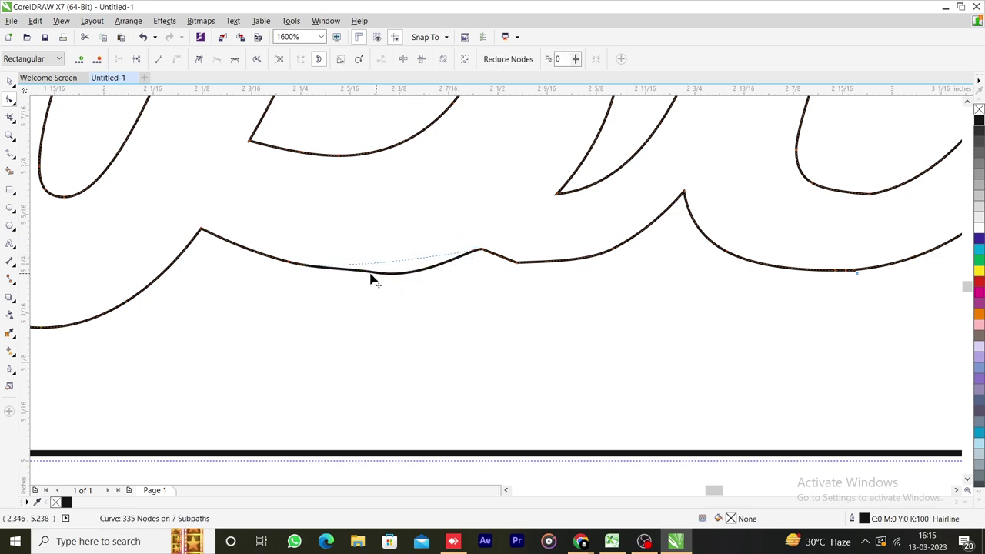
{"action": "key", "text": "Delete"}
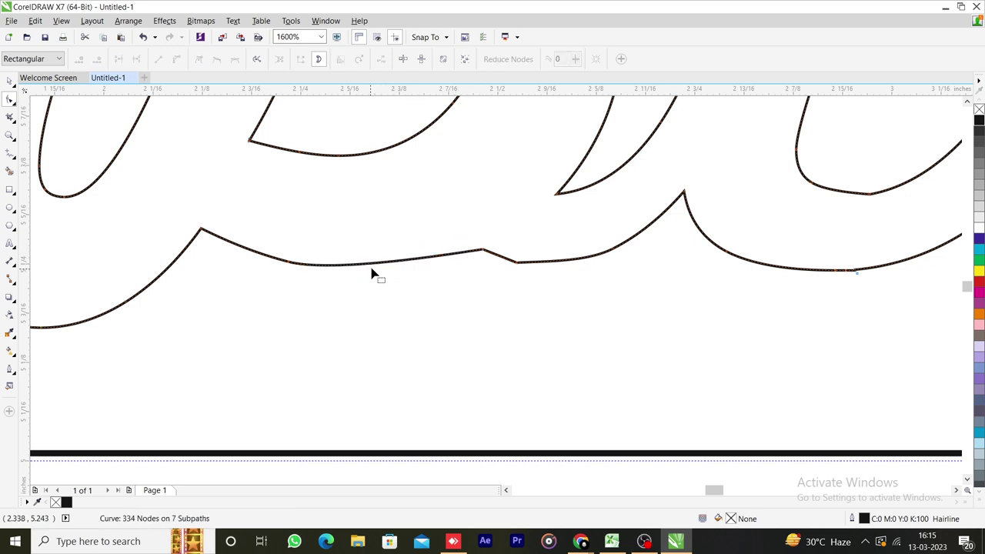
{"action": "left_click", "coordinate": [291, 265]}
{"action": "left_click_drag", "start_coordinate": [336, 277], "coordinate": [426, 312]}
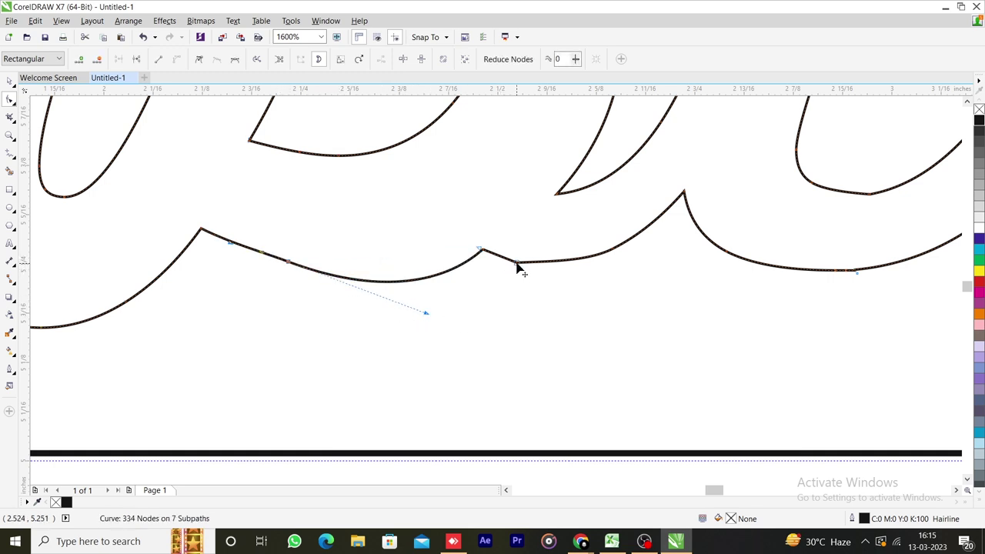
{"action": "double_click", "coordinate": [516, 265]}
{"action": "scroll", "coordinate": [531, 278], "scroll_direction": "down", "scroll_amount": 2}
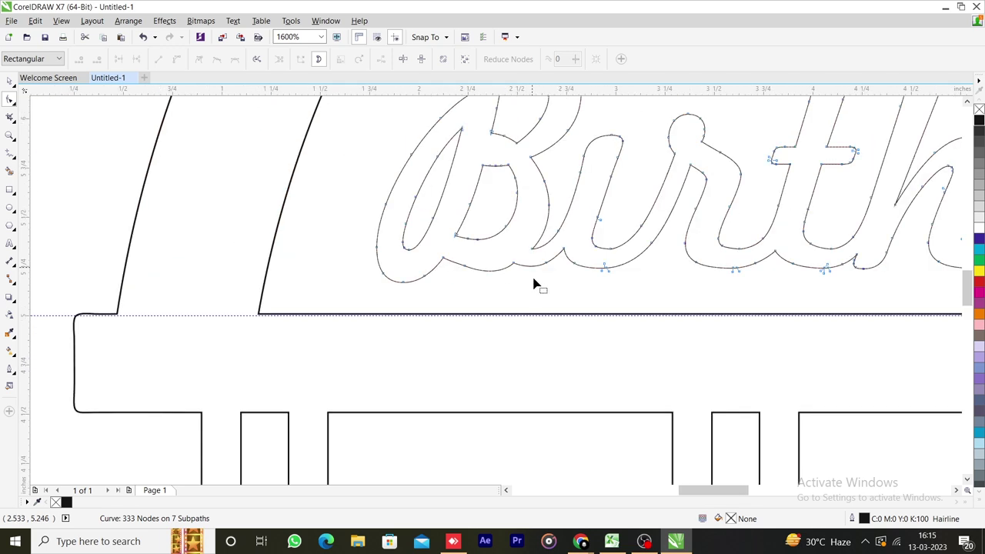
{"action": "scroll", "coordinate": [533, 280], "scroll_direction": "down", "scroll_amount": 1}
{"action": "key", "text": "space"}
{"action": "left_click", "coordinate": [253, 218]}
{"action": "scroll", "coordinate": [407, 231], "scroll_direction": "down", "scroll_amount": 1}
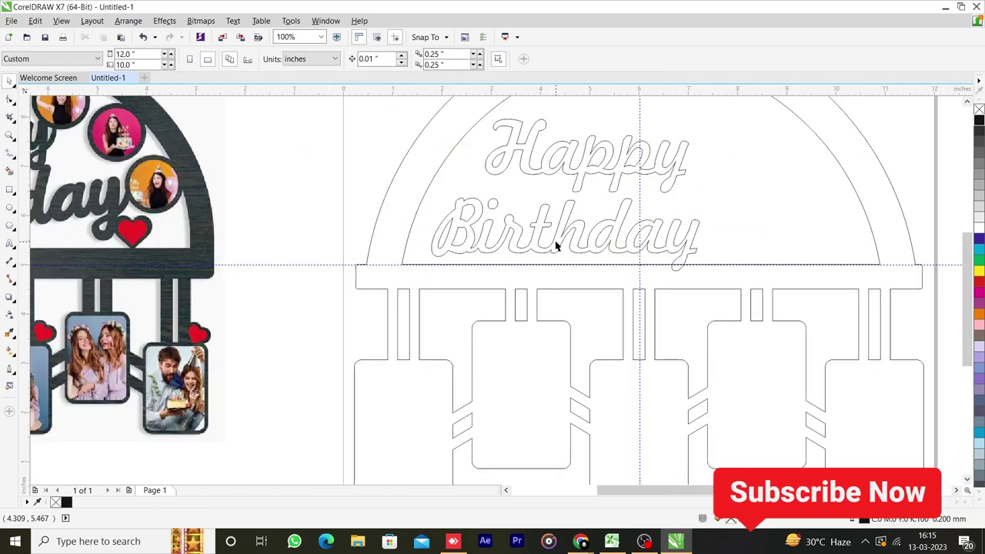
- Break the "Birthday" curve apart and remove the separate dot above the "i"
{"action": "left_click", "coordinate": [495, 206]}
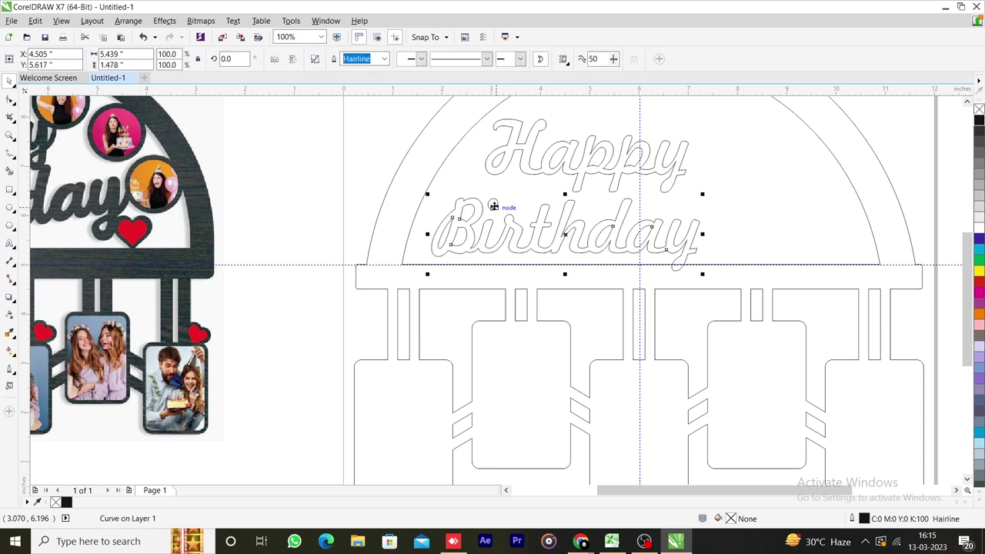
{"action": "scroll", "coordinate": [493, 206], "scroll_direction": "down", "scroll_amount": 1}
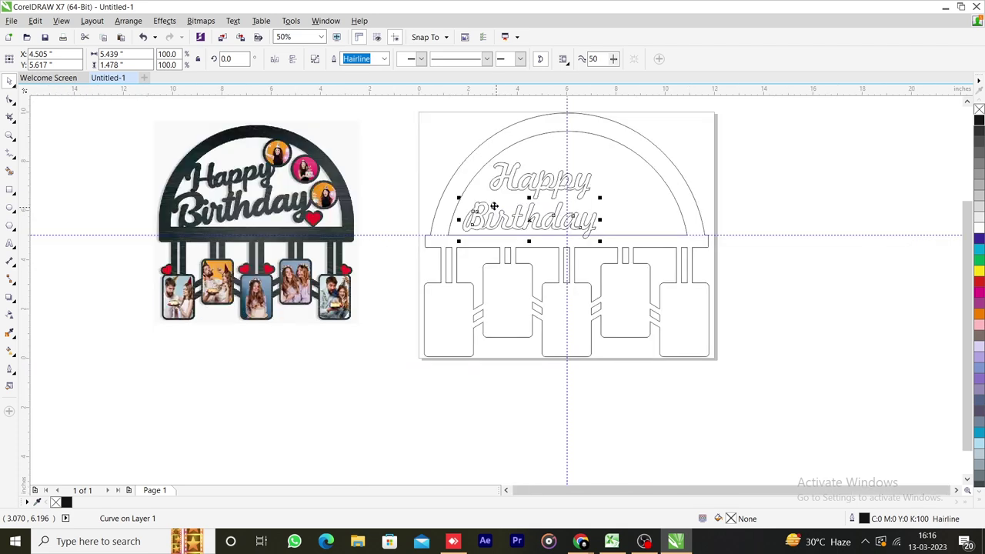
{"action": "scroll", "coordinate": [196, 208], "scroll_direction": "up", "scroll_amount": 1}
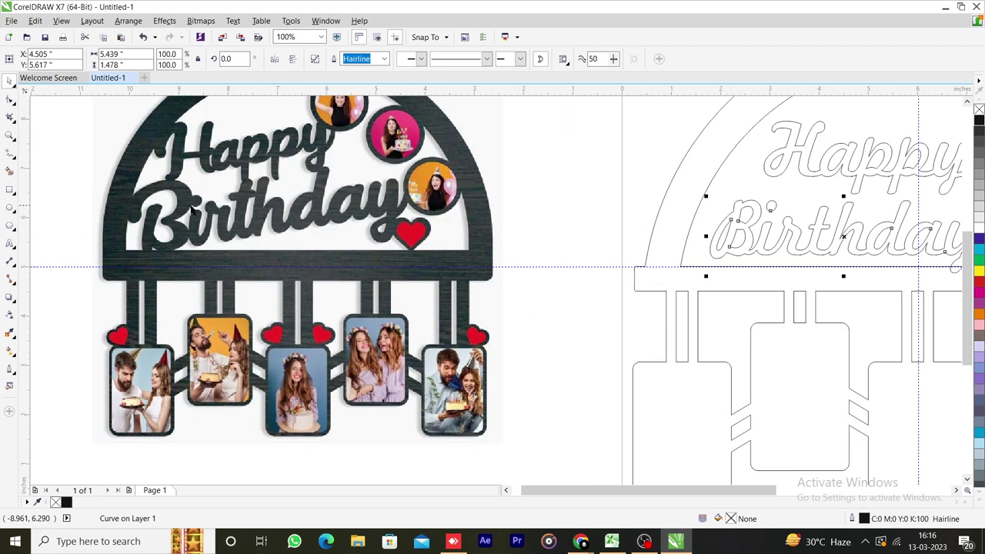
{"action": "scroll", "coordinate": [206, 209], "scroll_direction": "down", "scroll_amount": 1}
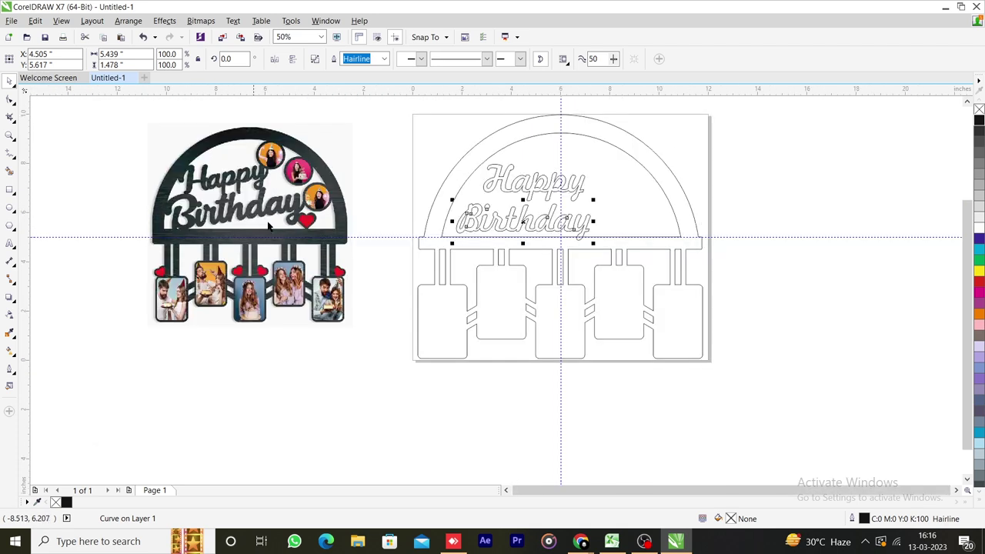
{"action": "scroll", "coordinate": [514, 188], "scroll_direction": "up", "scroll_amount": 1}
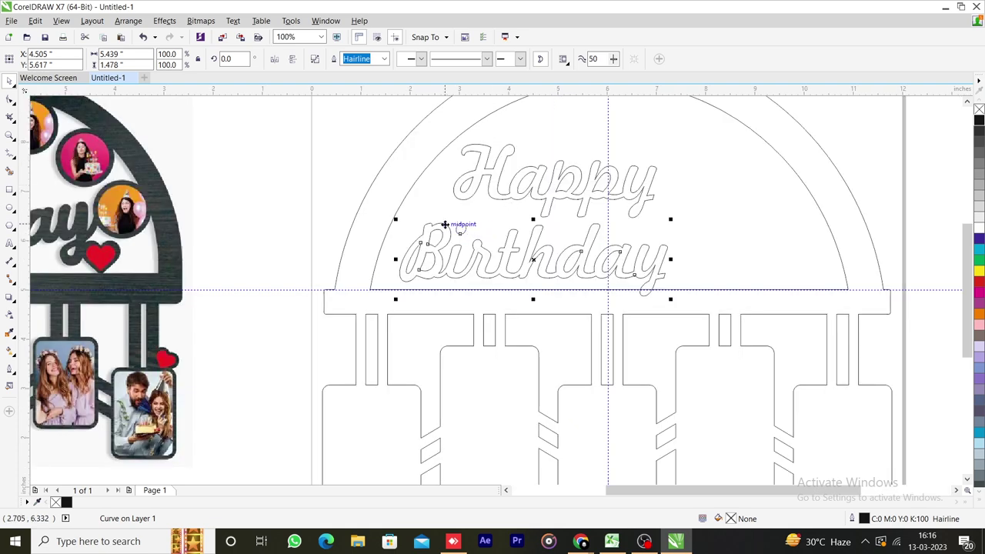
{"action": "key", "text": "ctrl+k"}
{"action": "left_click", "coordinate": [206, 116]}
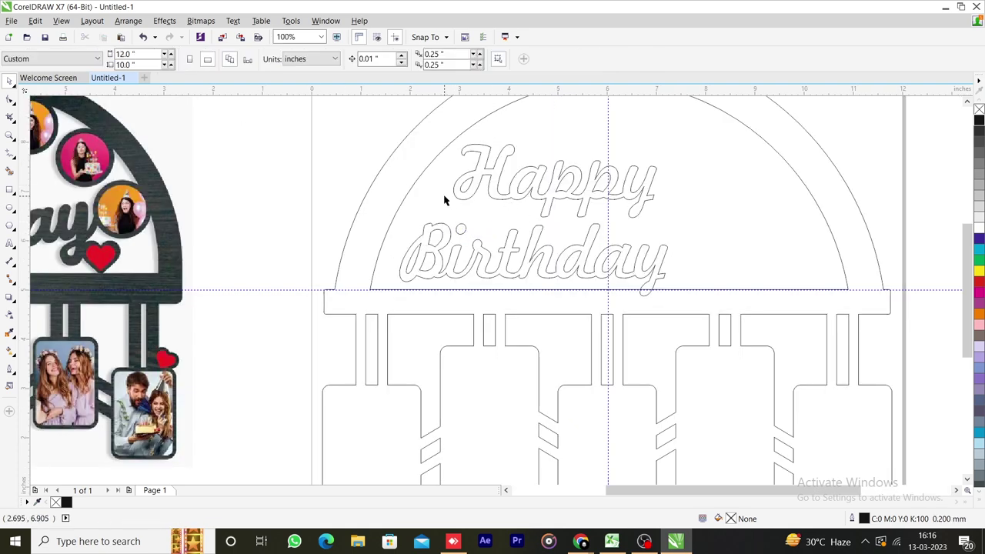
{"action": "left_click", "coordinate": [458, 231]}
{"action": "scroll", "coordinate": [459, 227], "scroll_direction": "up", "scroll_amount": 2}
{"action": "left_click_drag", "start_coordinate": [466, 226], "coordinate": [429, 237]}
{"action": "left_click", "coordinate": [446, 241]}
{"action": "scroll", "coordinate": [475, 226], "scroll_direction": "down", "scroll_amount": 1}
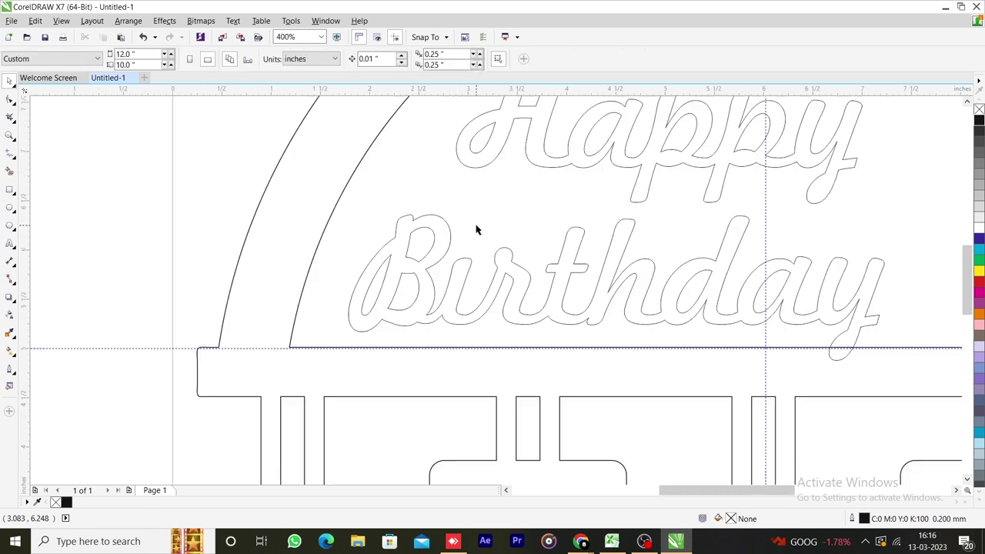
- Combine all the remaining pieces of "Birthday" into a single curve
{"action": "scroll", "coordinate": [475, 229], "scroll_direction": "down", "scroll_amount": 1}
{"action": "left_click_drag", "start_coordinate": [312, 191], "coordinate": [699, 310]}
{"action": "left_click", "coordinate": [314, 59]}
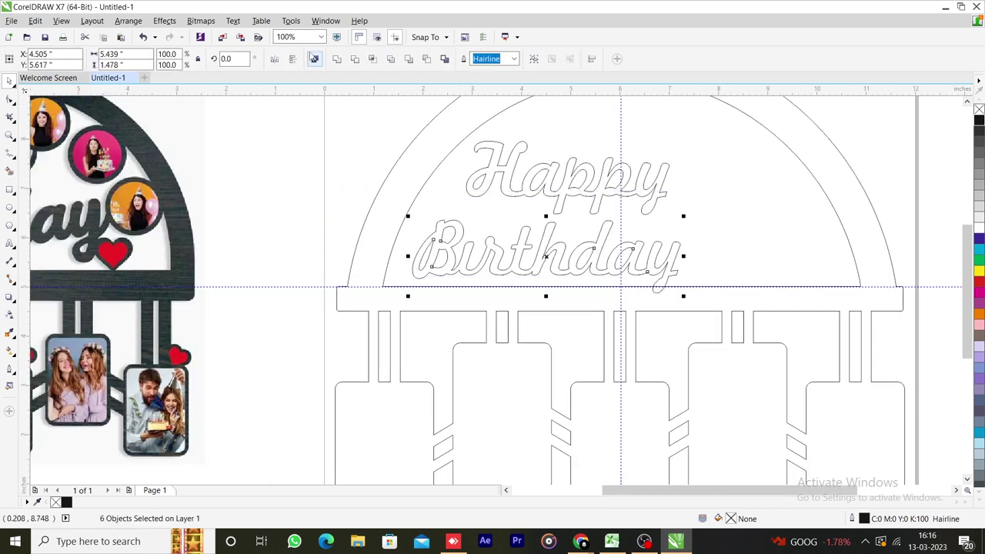
{"action": "left_click", "coordinate": [325, 135]}
- Enlarge "Birthday" to about 104.9% and place it against the arch's left side at about X 4.226, Y 5.928 inches
{"action": "left_click_drag", "start_coordinate": [454, 250], "coordinate": [430, 227]}
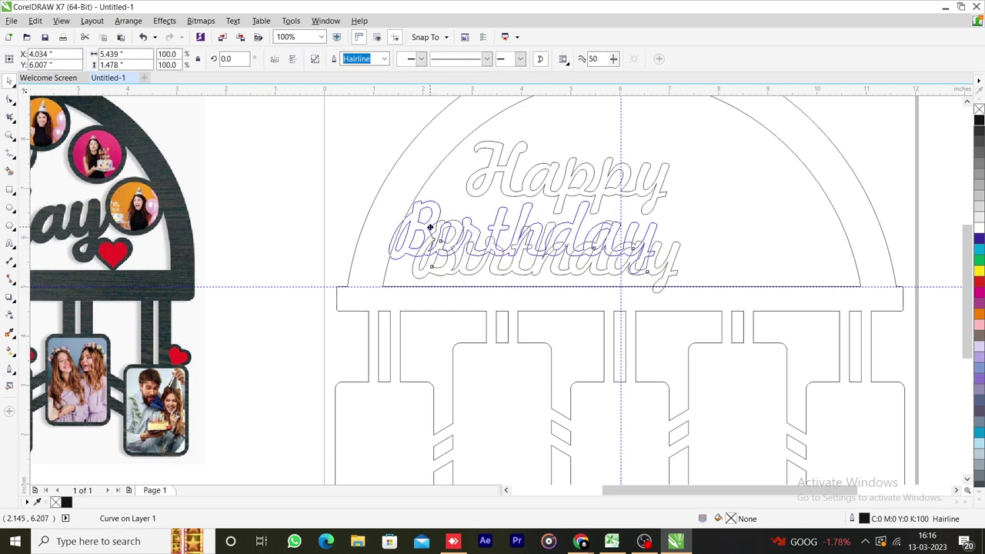
{"action": "left_click_drag", "start_coordinate": [661, 279], "coordinate": [673, 280]}
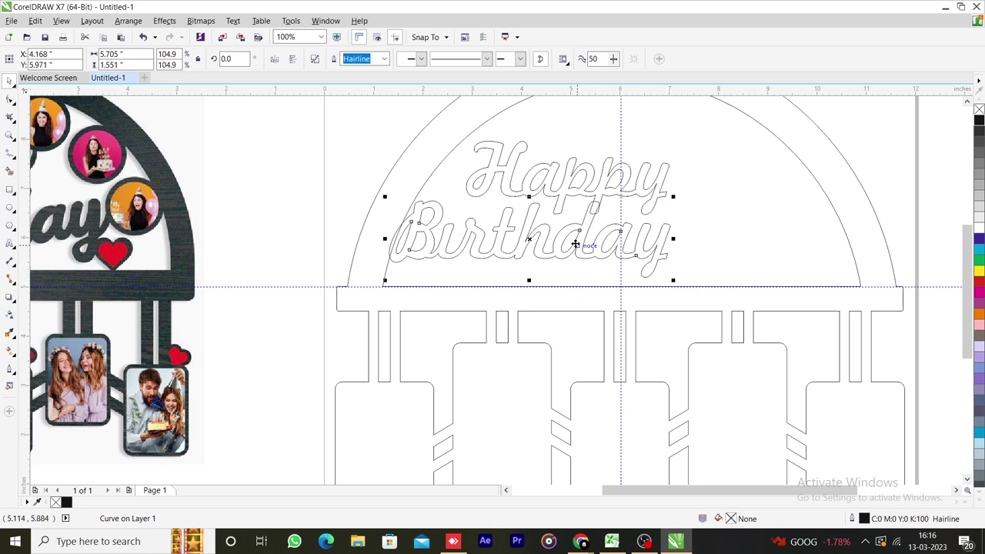
{"action": "left_click_drag", "start_coordinate": [576, 244], "coordinate": [582, 248]}
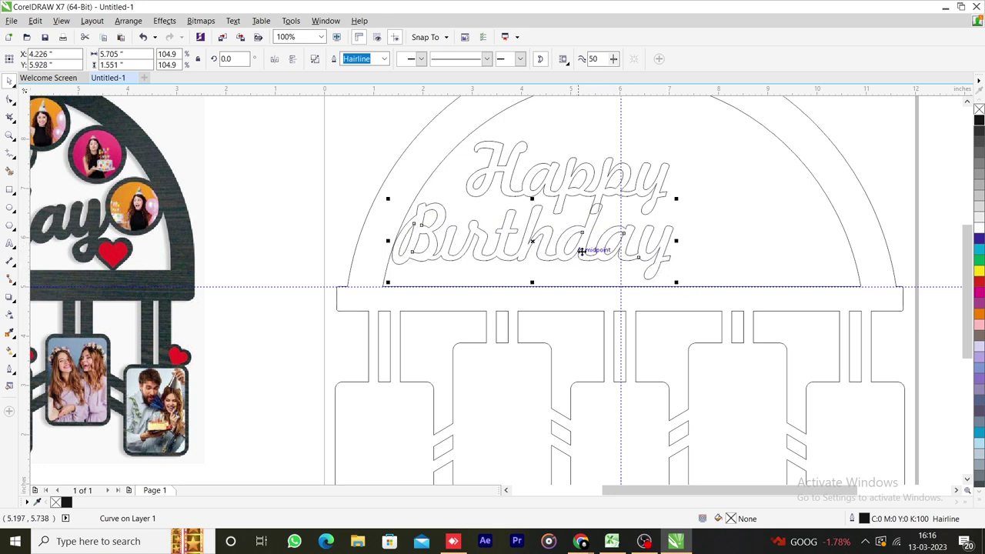
- Enlarge "Happy" to about 110.1% and place it touching the arch and "Birthday" at about X 4.96, Y 7.377 inches
{"action": "left_click_drag", "start_coordinate": [608, 185], "coordinate": [597, 167]}
{"action": "left_click_drag", "start_coordinate": [664, 204], "coordinate": [679, 227]}
{"action": "key", "text": "Down"}
{"action": "key", "text": "Down"}
{"action": "key", "text": "Down"}
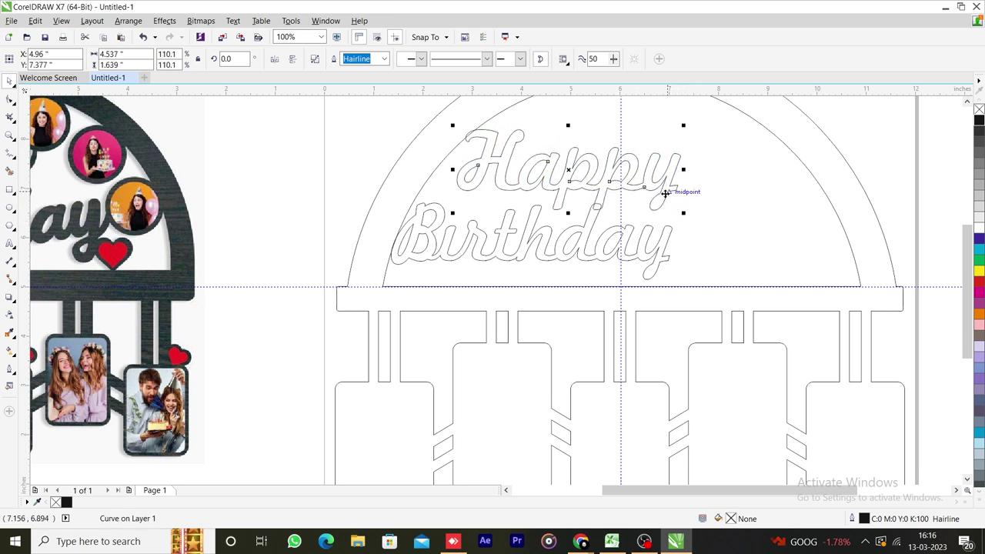
- Weld "Happy" and "Birthday" together where the second "p" overlaps the "d"
{"action": "left_click", "coordinate": [591, 237], "text": "shift"}
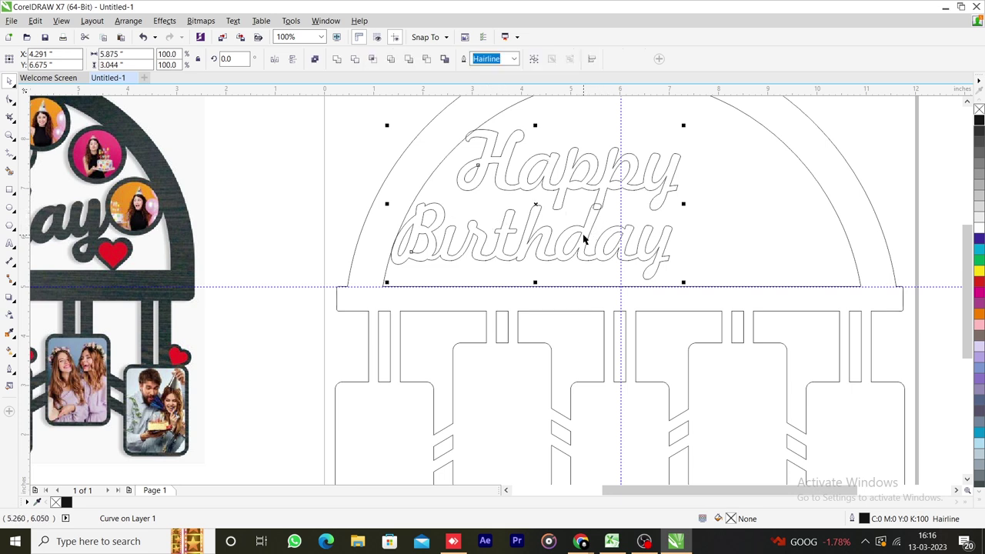
{"action": "left_click", "coordinate": [305, 158]}
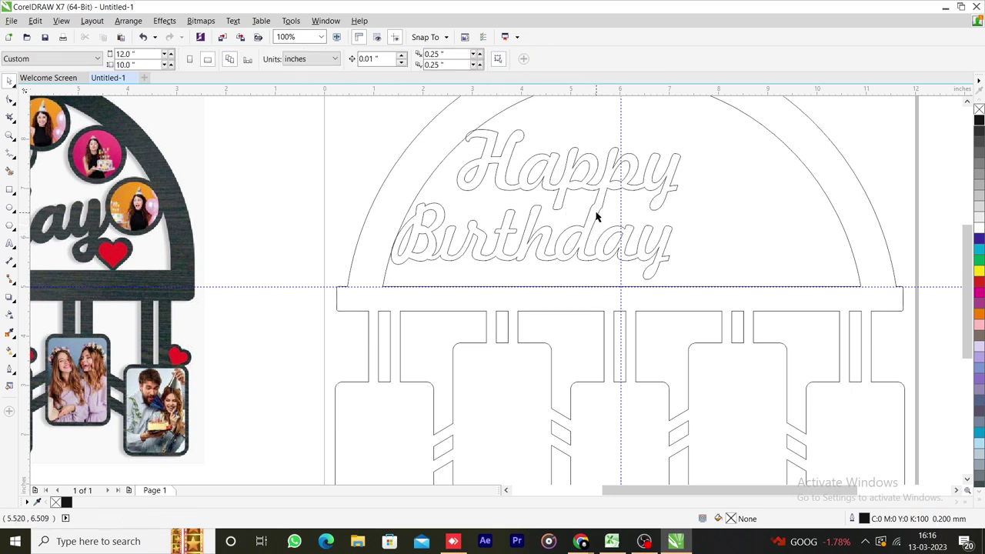
{"action": "scroll", "coordinate": [548, 210], "scroll_direction": "up", "scroll_amount": 2}
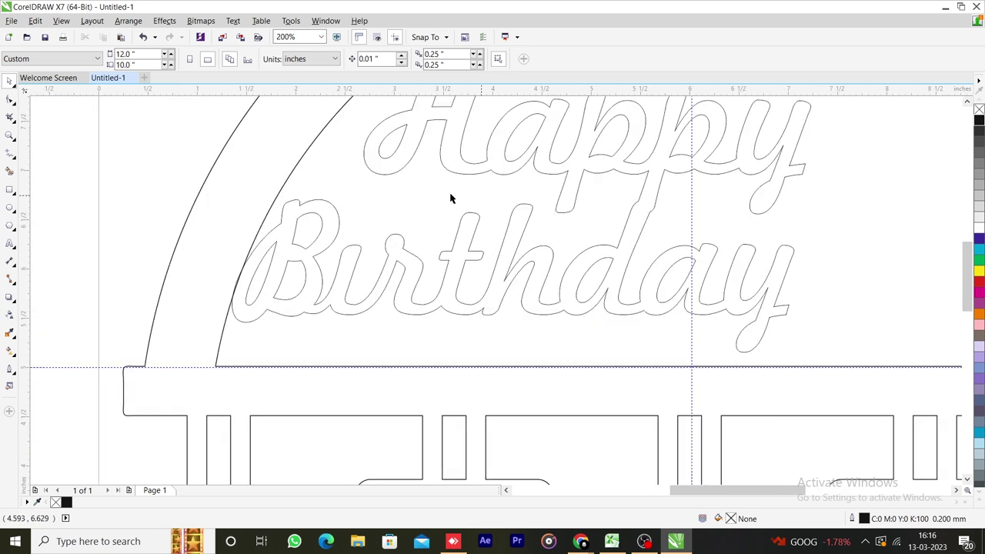
- Draw a heart about 0.34 × 0.36 inches, rotate it about 16.5°, and place it as the dot over the "i" of "Birthday"
{"action": "left_click", "coordinate": [12, 227]}
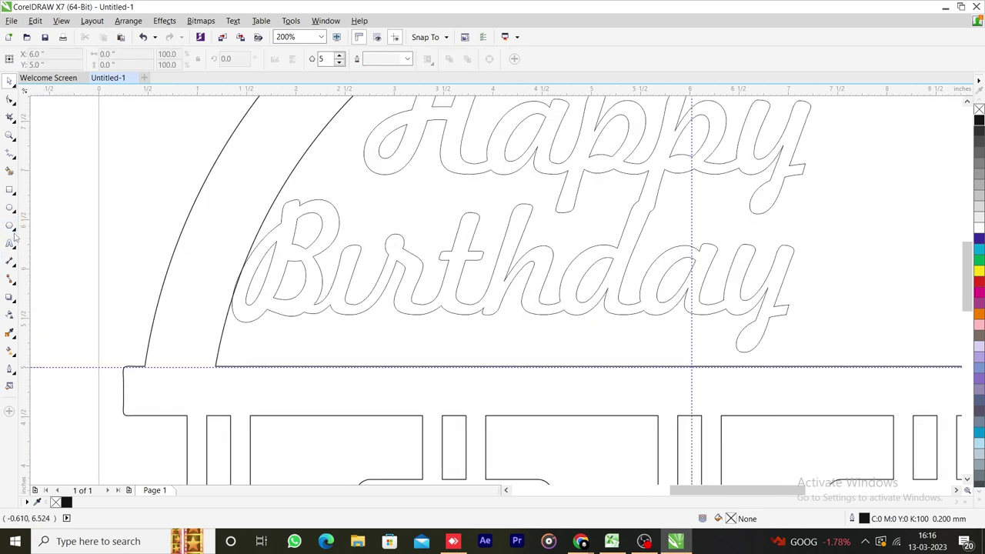
{"action": "left_click", "coordinate": [57, 297]}
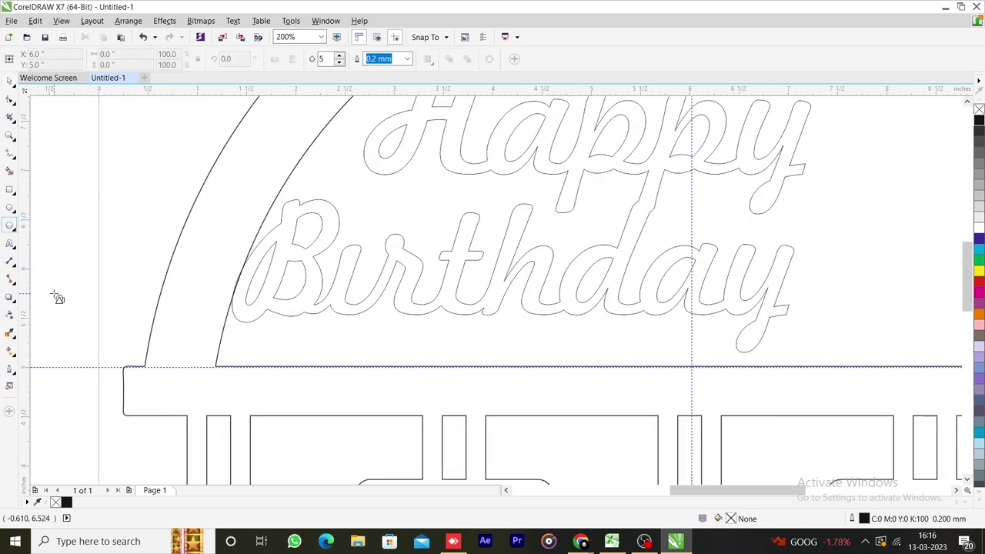
{"action": "left_click", "coordinate": [316, 61]}
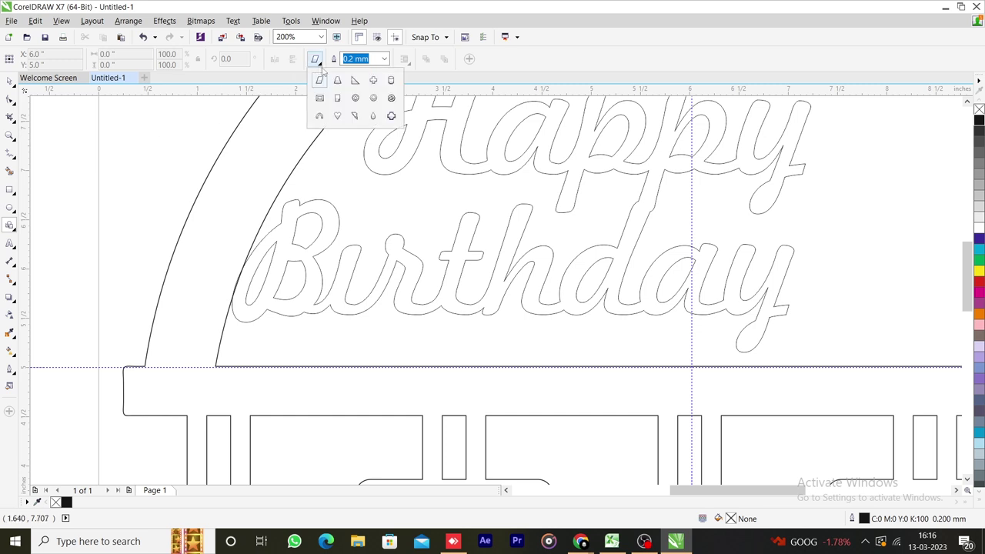
{"action": "left_click", "coordinate": [342, 116]}
{"action": "mouse_move", "coordinate": [138, 136]}
{"action": "left_mouse_down"}
{"action": "mouse_move", "coordinate": [159, 158]}
{"action": "mouse_move", "coordinate": [311, 196]}
{"action": "mouse_move", "coordinate": [353, 240]}
{"action": "mouse_move", "coordinate": [384, 209]}
{"action": "mouse_move", "coordinate": [365, 224]}
{"action": "mouse_move", "coordinate": [373, 201]}
{"action": "left_mouse_up"}
{"action": "key", "text": "space"}
{"action": "left_click", "coordinate": [365, 223]}
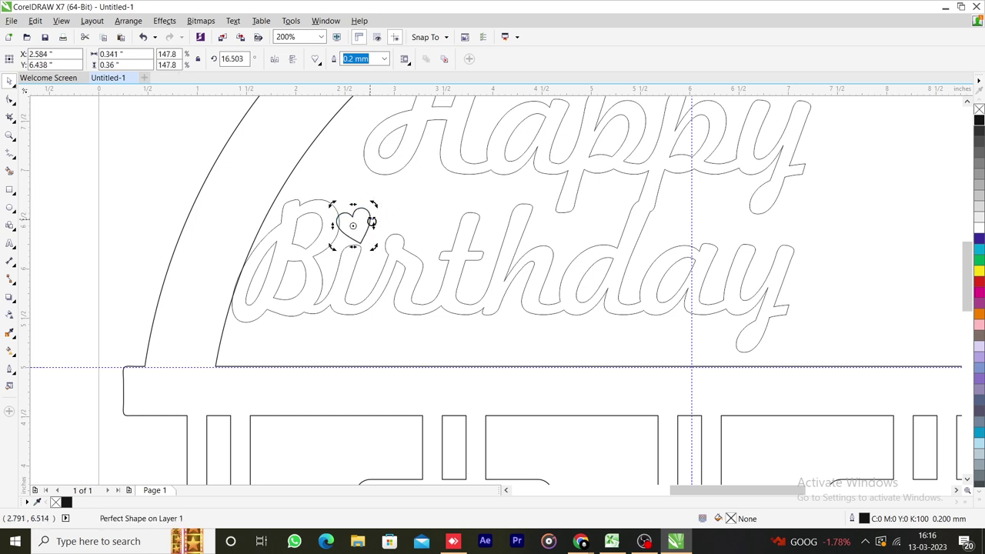
- Weld the heart to the "Happy Birthday" lettering
{"action": "left_click", "coordinate": [305, 203]}
{"action": "left_click", "coordinate": [335, 62]}
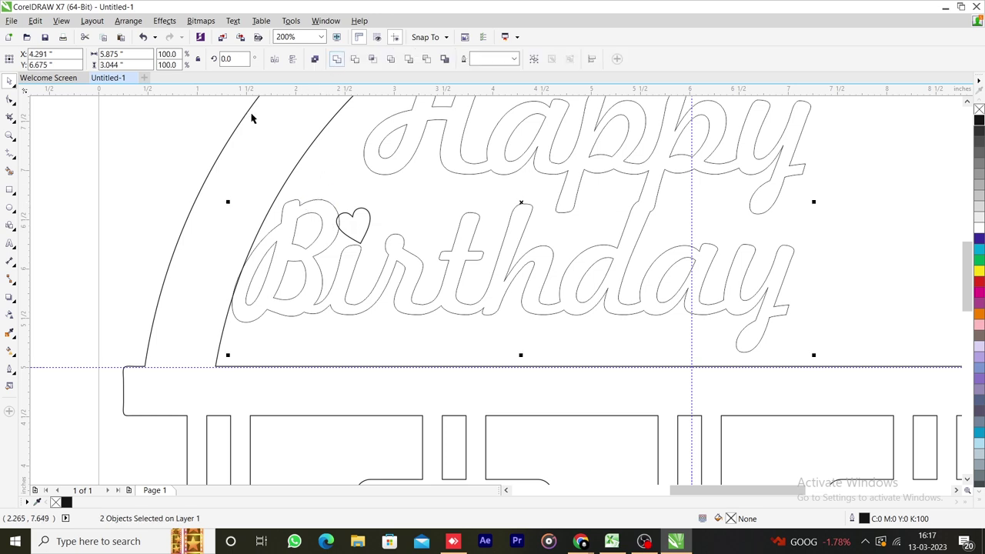
{"action": "scroll", "coordinate": [332, 232], "scroll_direction": "down", "scroll_amount": 1}
{"action": "scroll", "coordinate": [331, 241], "scroll_direction": "up", "scroll_amount": 3}
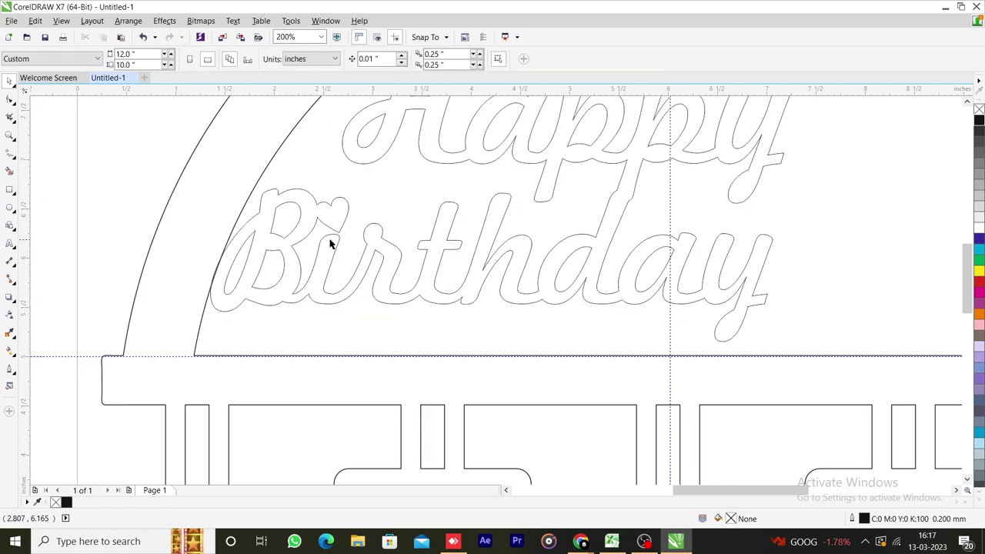
- Fill the welded lettering with black to check its solid shape, and undo the fill
{"action": "left_click", "coordinate": [329, 242]}
{"action": "left_click", "coordinate": [978, 123]}
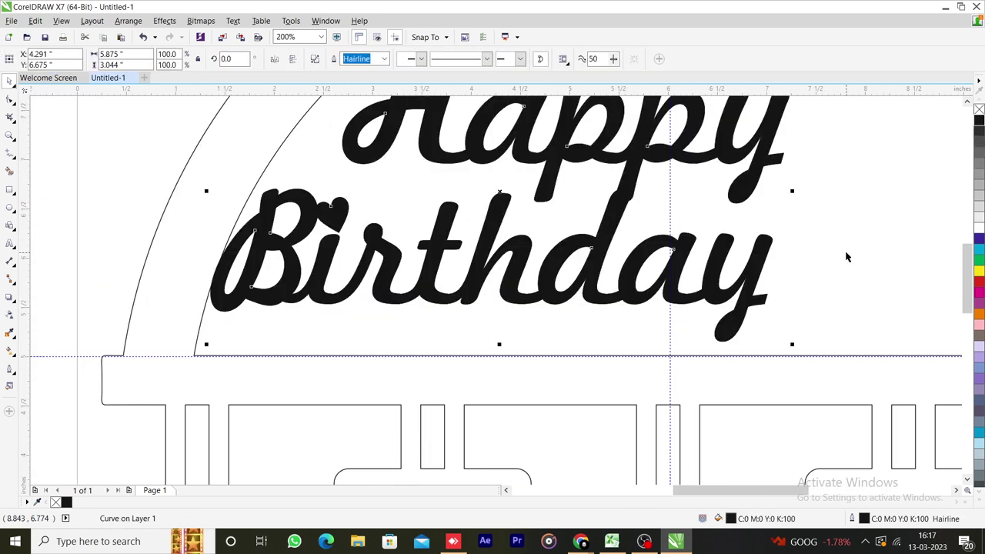
{"action": "left_click", "coordinate": [846, 253]}
{"action": "scroll", "coordinate": [509, 252], "scroll_direction": "down", "scroll_amount": 3}
{"action": "scroll", "coordinate": [494, 239], "scroll_direction": "up", "scroll_amount": 3}
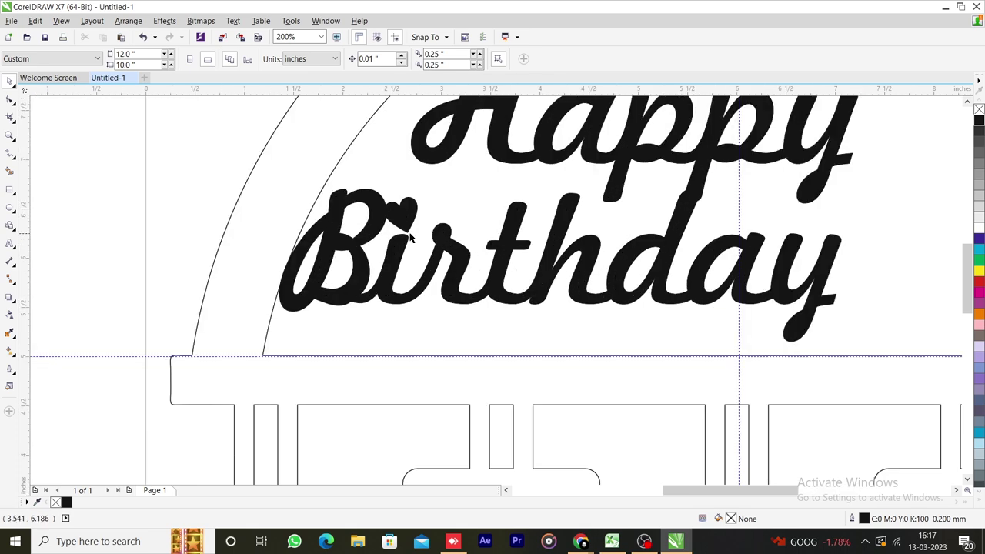
{"action": "scroll", "coordinate": [515, 234], "scroll_direction": "down", "scroll_amount": 3}
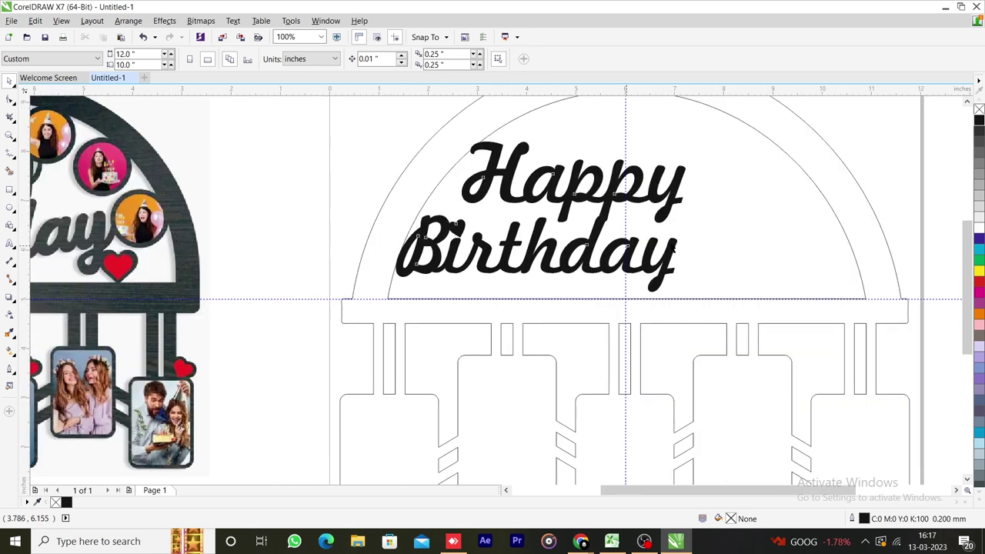
{"action": "key", "text": "ctrl+z"}
{"action": "left_click", "coordinate": [668, 287]}
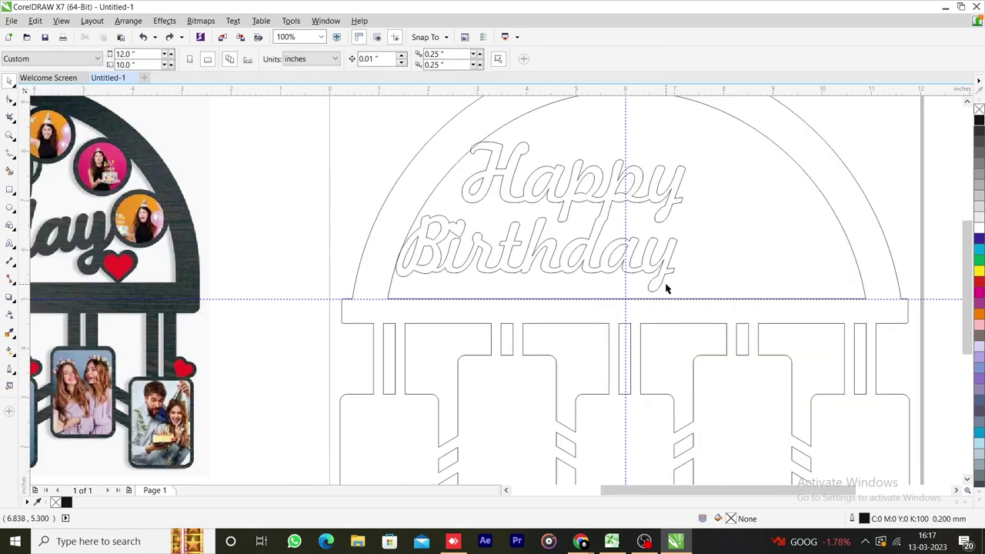
{"action": "scroll", "coordinate": [638, 241], "scroll_direction": "down", "scroll_amount": 3}
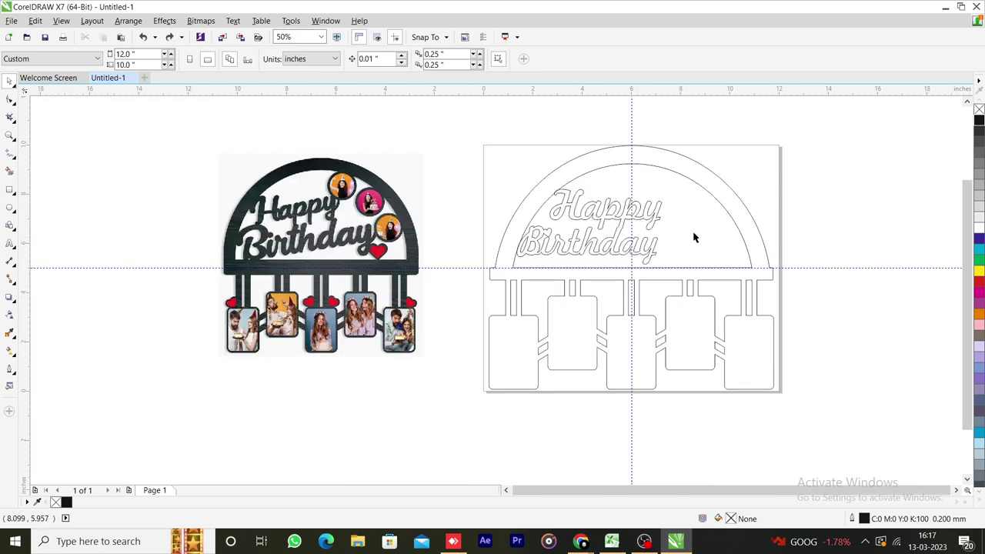
{"action": "scroll", "coordinate": [679, 220], "scroll_direction": "up", "scroll_amount": 3}
{"action": "left_click_drag", "start_coordinate": [607, 275], "coordinate": [665, 236]}
{"action": "key", "text": "ctrl+z"}
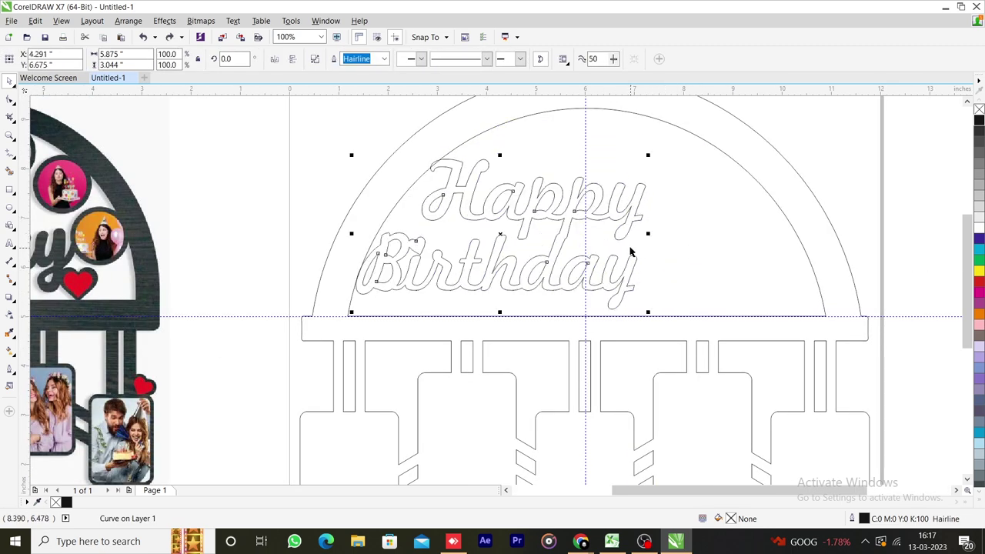
- Move the lettering up and right inside the arch to about X 4.512, Y 6.89 inches
{"action": "scroll", "coordinate": [629, 250], "scroll_direction": "down", "scroll_amount": 3}
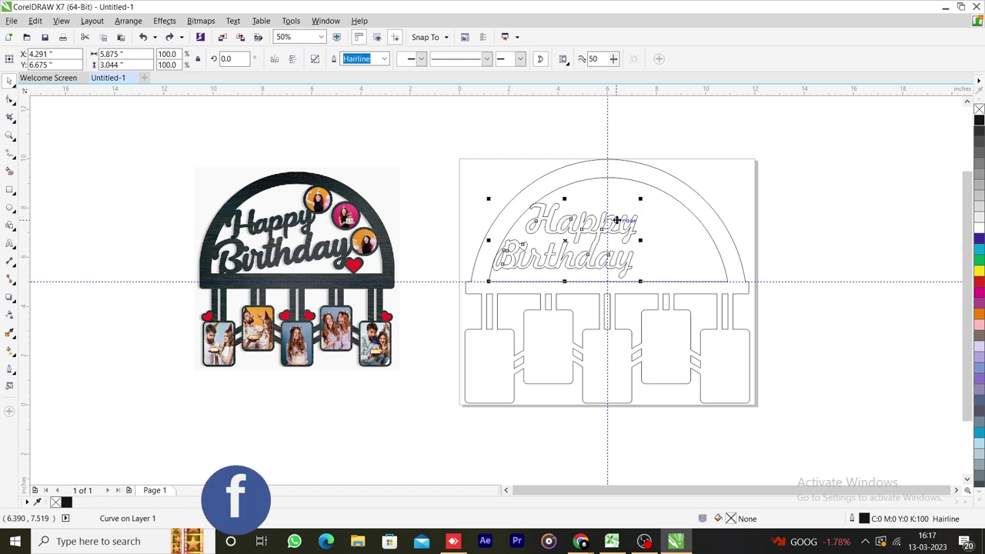
{"action": "scroll", "coordinate": [619, 220], "scroll_direction": "up", "scroll_amount": 2}
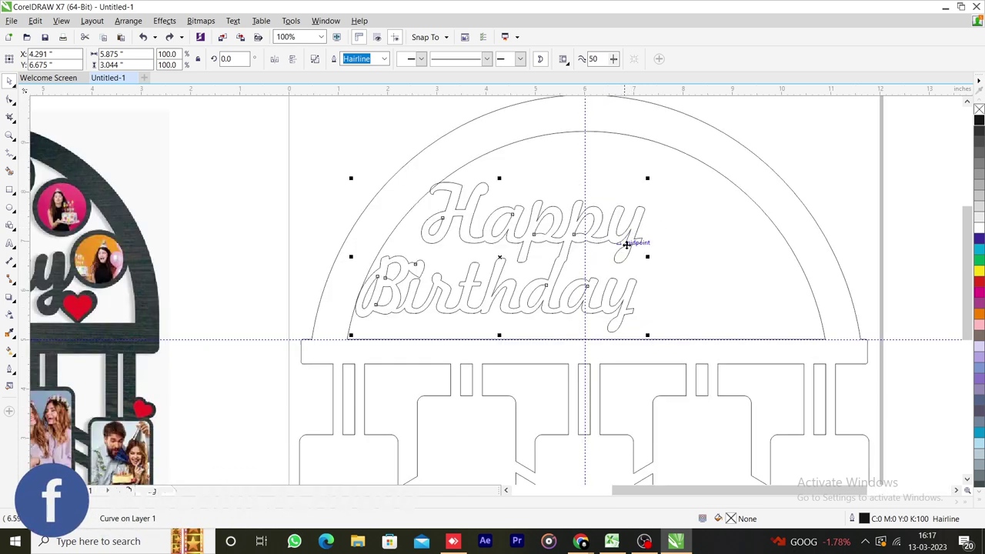
{"action": "mouse_move", "coordinate": [611, 236]}
{"action": "left_mouse_down"}
{"action": "mouse_move", "coordinate": [635, 222]}
{"action": "mouse_move", "coordinate": [613, 229]}
{"action": "left_mouse_up"}
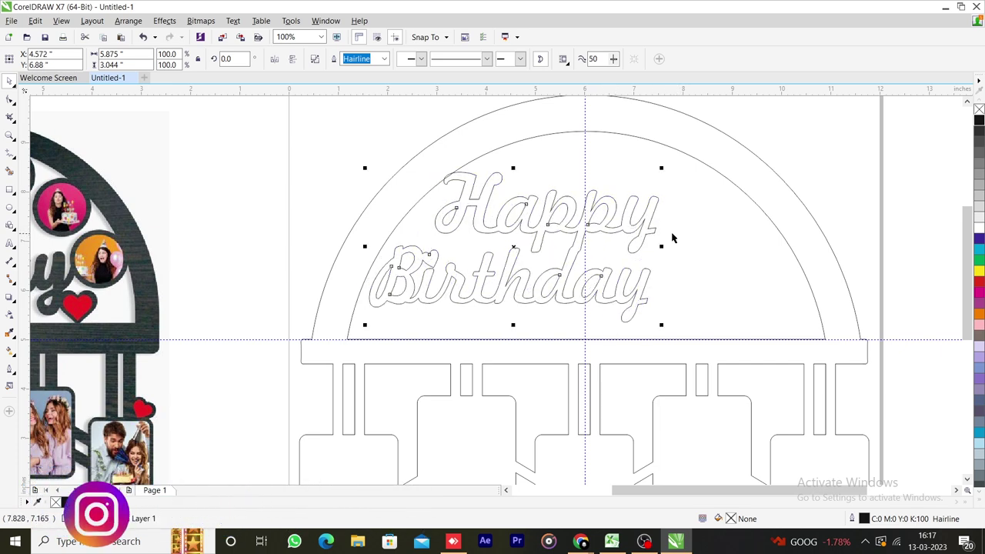
{"action": "key", "text": "Left"}
{"action": "key", "text": "Left"}
{"action": "key", "text": "Up"}
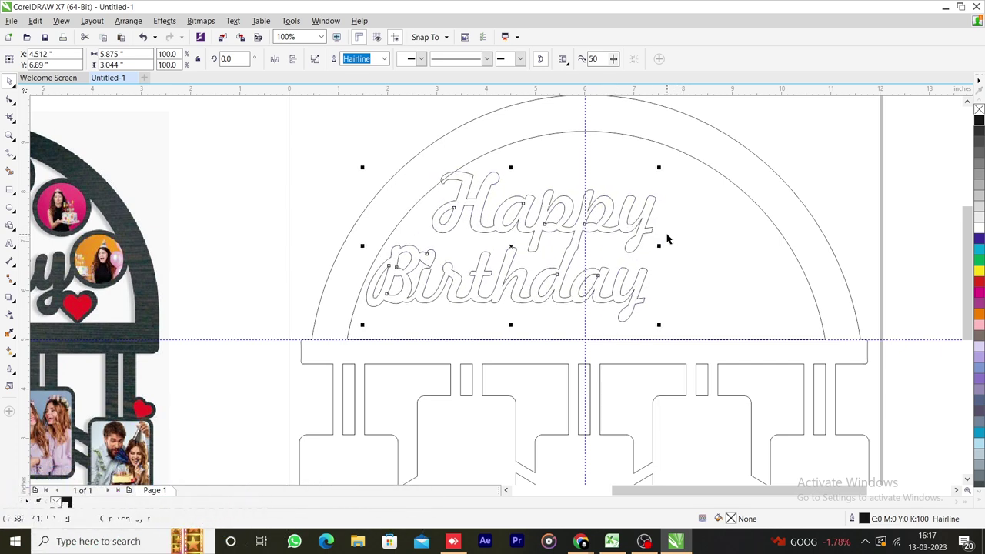
{"action": "left_click", "coordinate": [666, 290]}
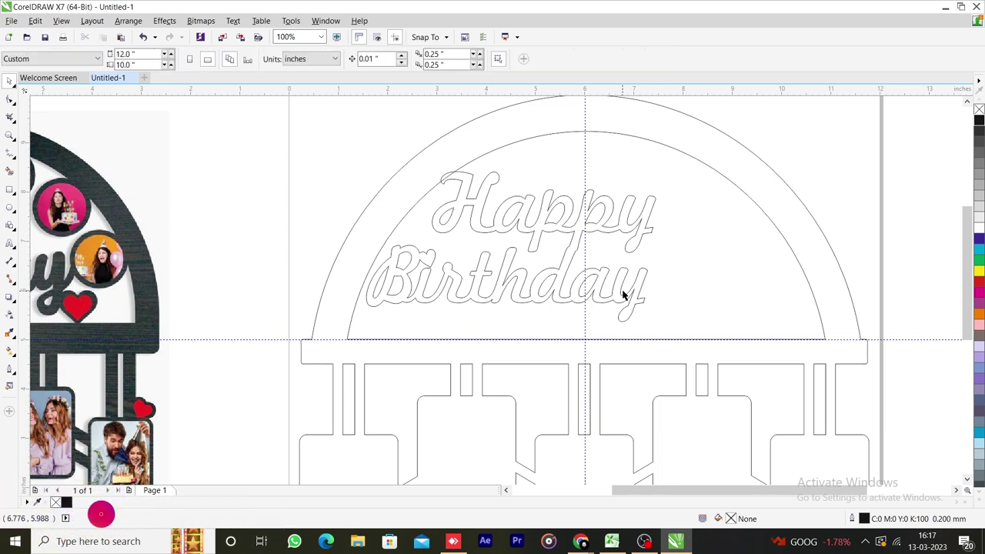
- Enlarge the lettering to about 109.3% and shift it slightly left to about X 4.744, Y 6.759 inches
{"action": "left_click", "coordinate": [634, 308]}
{"action": "left_click_drag", "start_coordinate": [655, 329], "coordinate": [688, 344]}
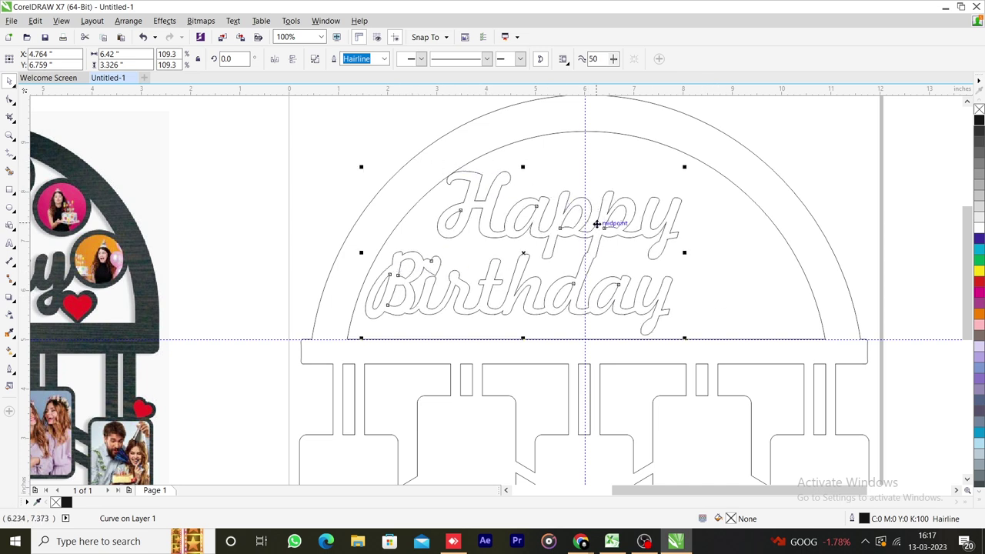
{"action": "scroll", "coordinate": [584, 213], "scroll_direction": "down", "scroll_amount": 2}
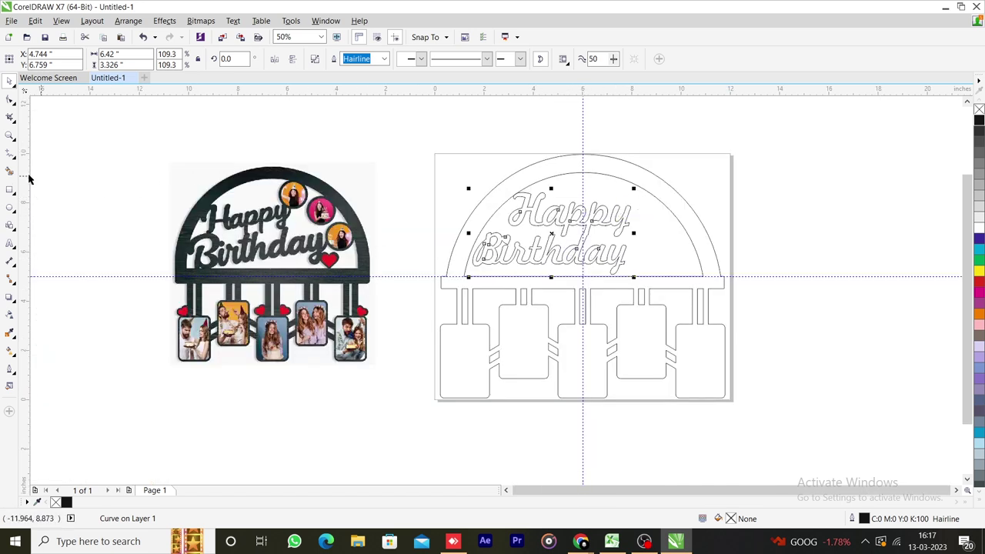
- Draw a circle above the reference image and set its width and height to 1 inch
{"action": "left_click", "coordinate": [9, 206]}
{"action": "left_click_drag", "start_coordinate": [356, 117], "coordinate": [398, 159]}
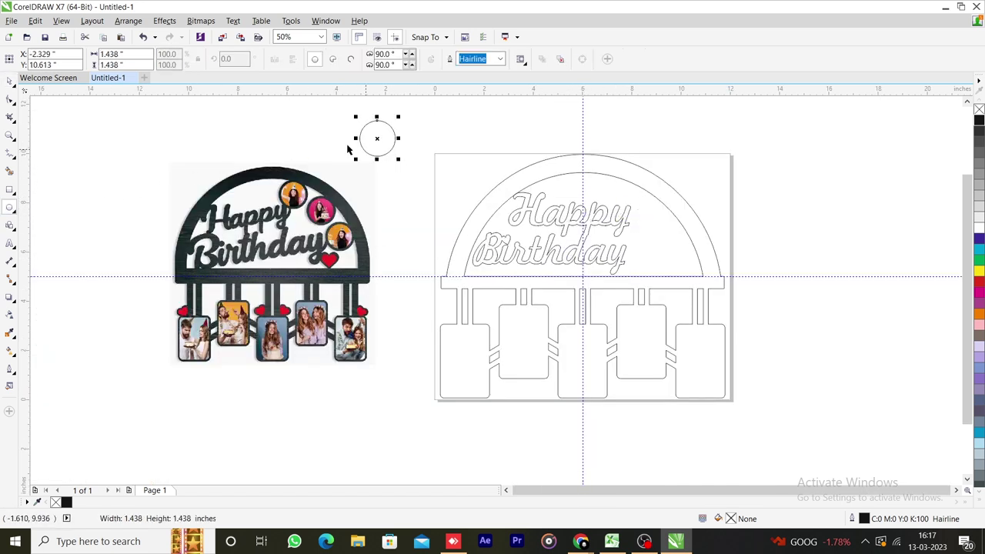
{"action": "left_click_drag", "start_coordinate": [137, 58], "coordinate": [97, 54]}
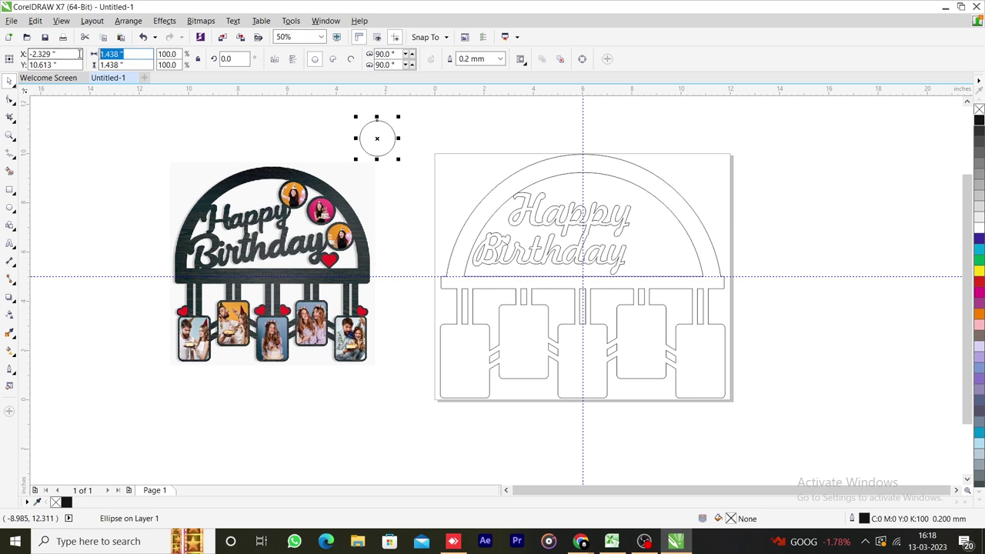
{"action": "type", "text": "1"}
{"action": "key", "text": "Return"}
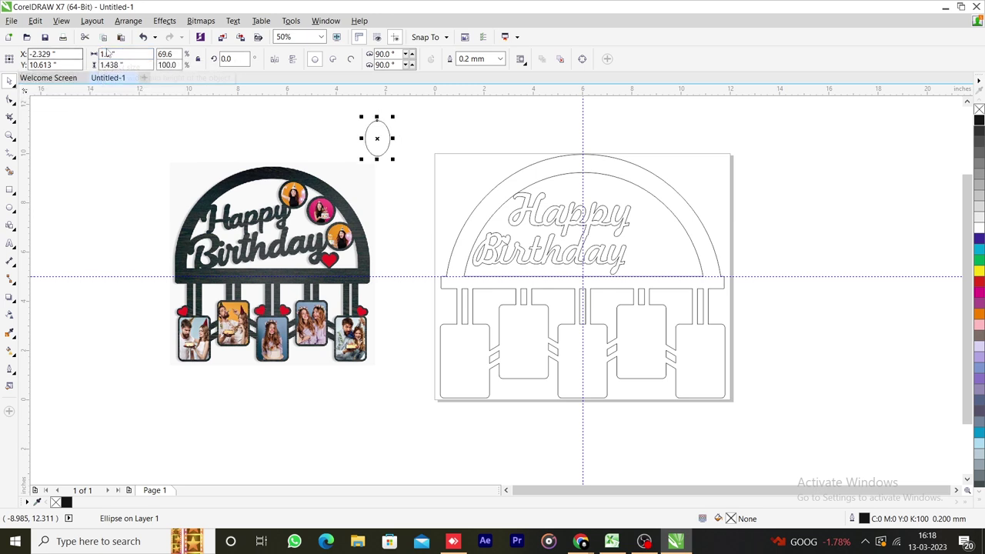
{"action": "left_click_drag", "start_coordinate": [137, 65], "coordinate": [93, 65]}
{"action": "type", "text": "1"}
{"action": "key", "text": "Return"}
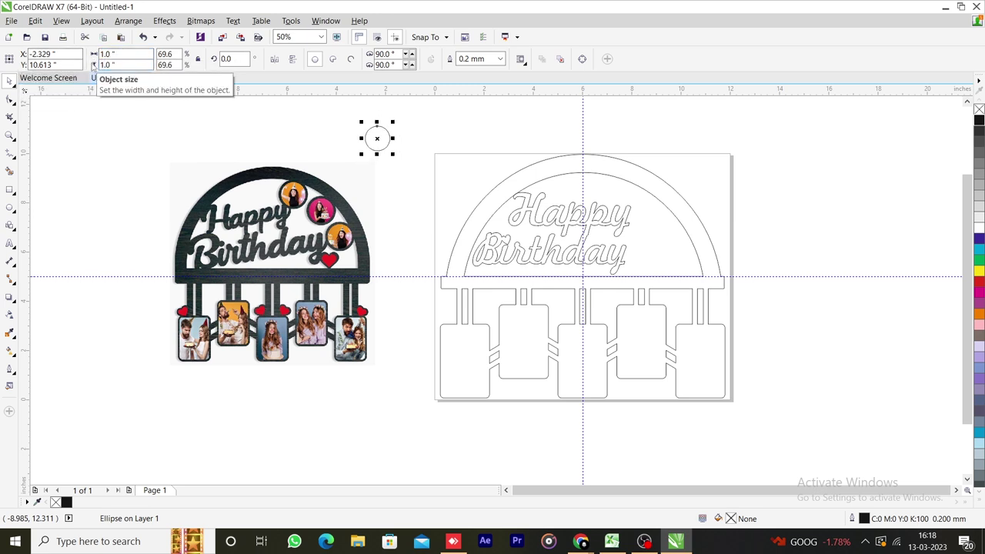
- Place three of the 1-inch circles along the arch's right inner edge and move the lettering to about X 4.491, Y 6.598 inches
{"action": "left_click_drag", "start_coordinate": [375, 140], "coordinate": [606, 241]}
{"action": "scroll", "coordinate": [585, 223], "scroll_direction": "up", "scroll_amount": 3}
{"action": "scroll", "coordinate": [605, 242], "scroll_direction": "down", "scroll_amount": 2}
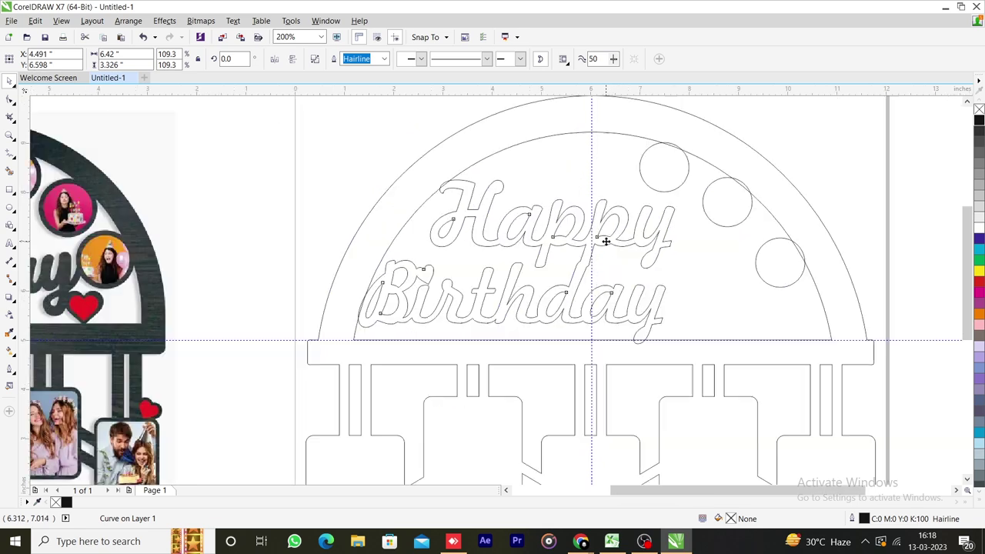
- Adjust the three circles so they slightly touch the arch's inner edge, the first at about X 7.359, Y 8.561 inches
{"action": "left_click", "coordinate": [671, 192]}
{"action": "left_click_drag", "start_coordinate": [664, 184], "coordinate": [658, 183]}
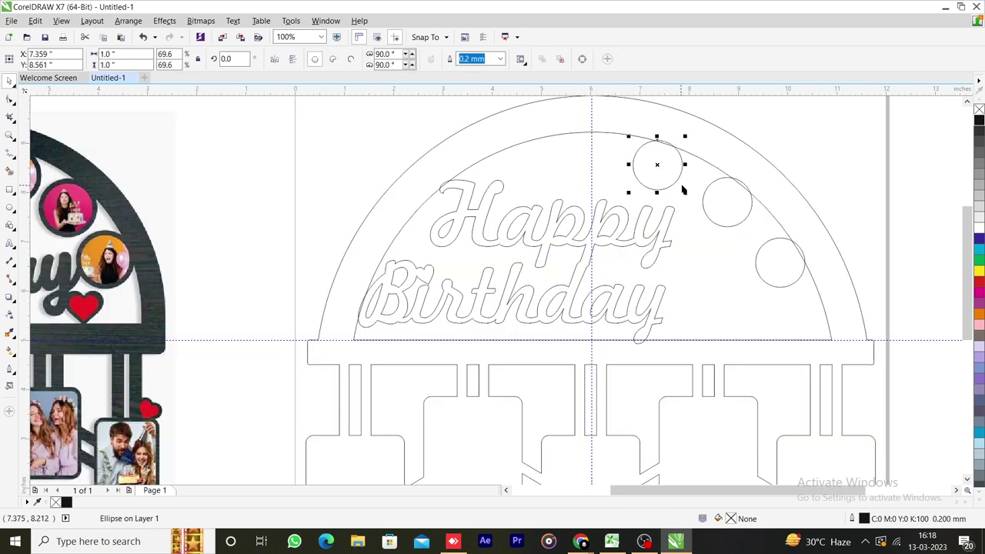
{"action": "left_click_drag", "start_coordinate": [729, 201], "coordinate": [721, 199]}
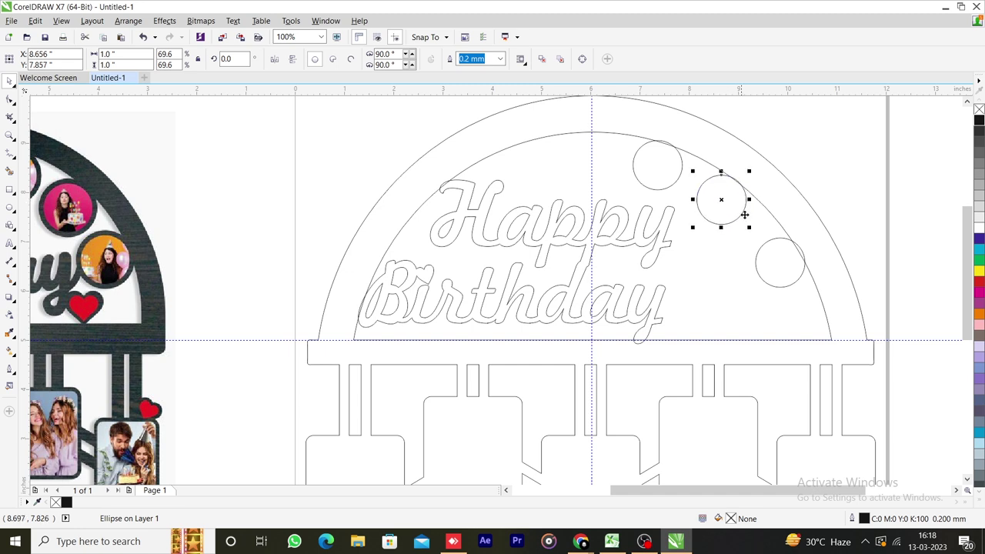
{"action": "left_click_drag", "start_coordinate": [767, 257], "coordinate": [773, 254]}
{"action": "left_click", "coordinate": [800, 161]}
- Weld the three circles to the arch frame outline
{"action": "scroll", "coordinate": [800, 160], "scroll_direction": "down", "scroll_amount": 2}
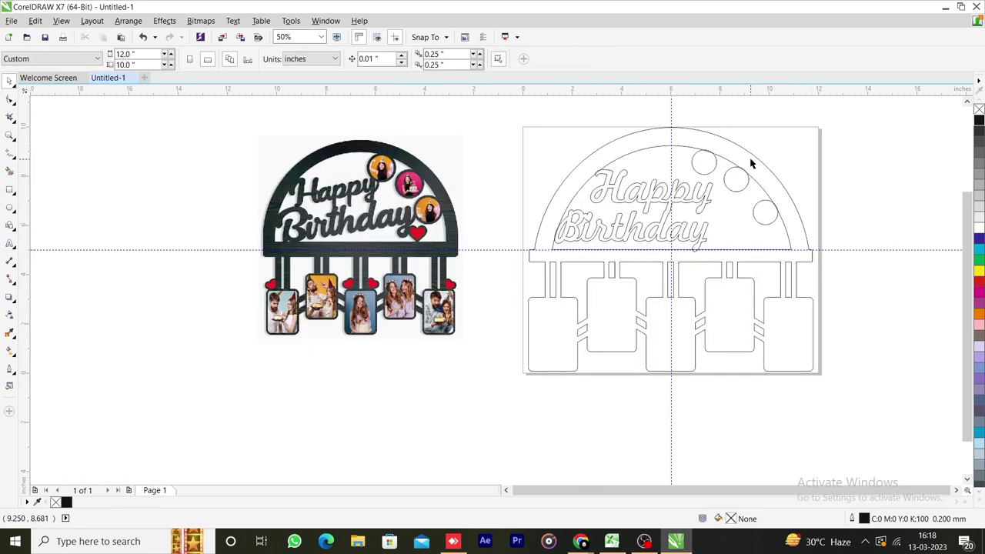
{"action": "left_click", "coordinate": [712, 171]}
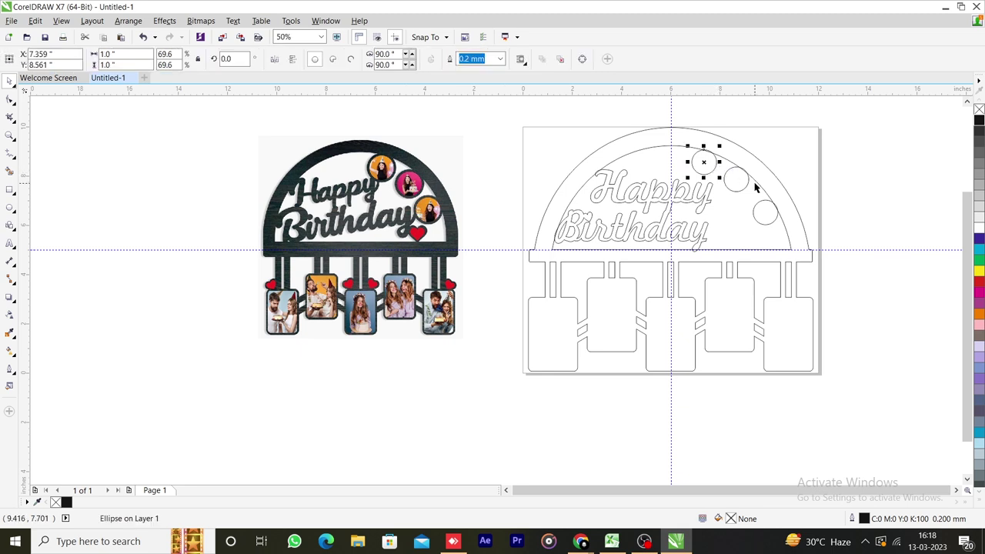
{"action": "left_click", "coordinate": [742, 189], "text": "shift"}
{"action": "left_click", "coordinate": [768, 224], "text": "shift"}
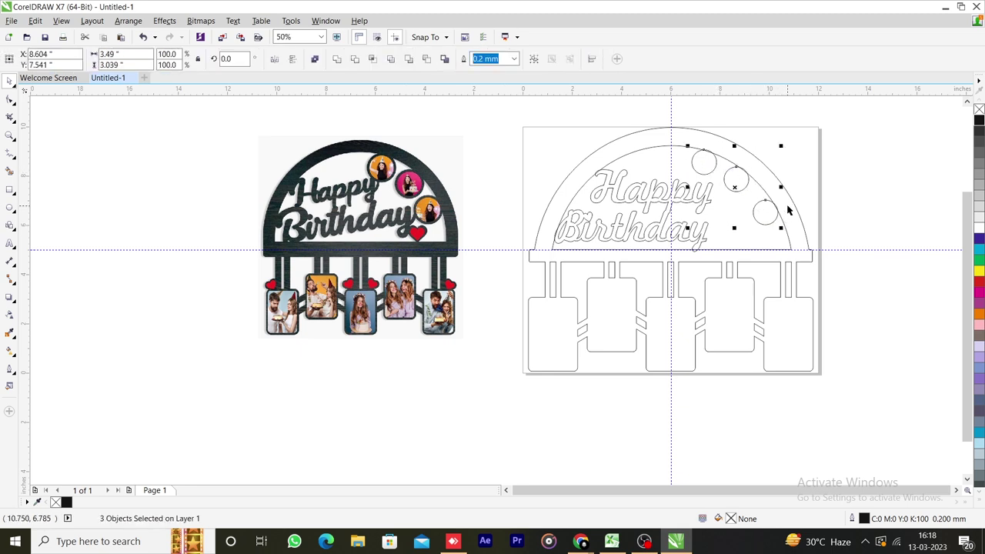
{"action": "left_click", "coordinate": [787, 210], "text": "shift"}
{"action": "left_click", "coordinate": [336, 60]}
{"action": "left_click", "coordinate": [477, 132]}
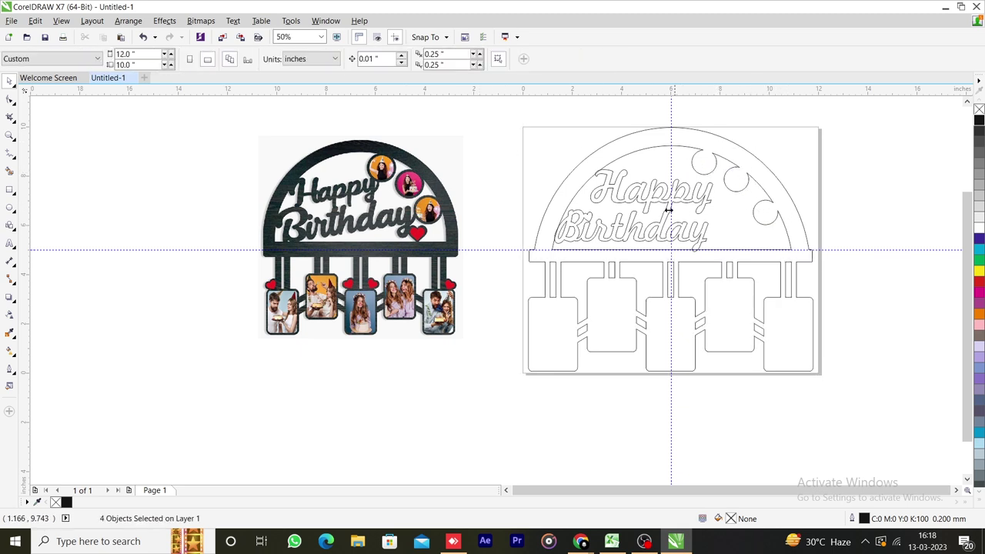
- Weld the "Happy Birthday" lettering to the arch frame outline
{"action": "left_click", "coordinate": [651, 189]}
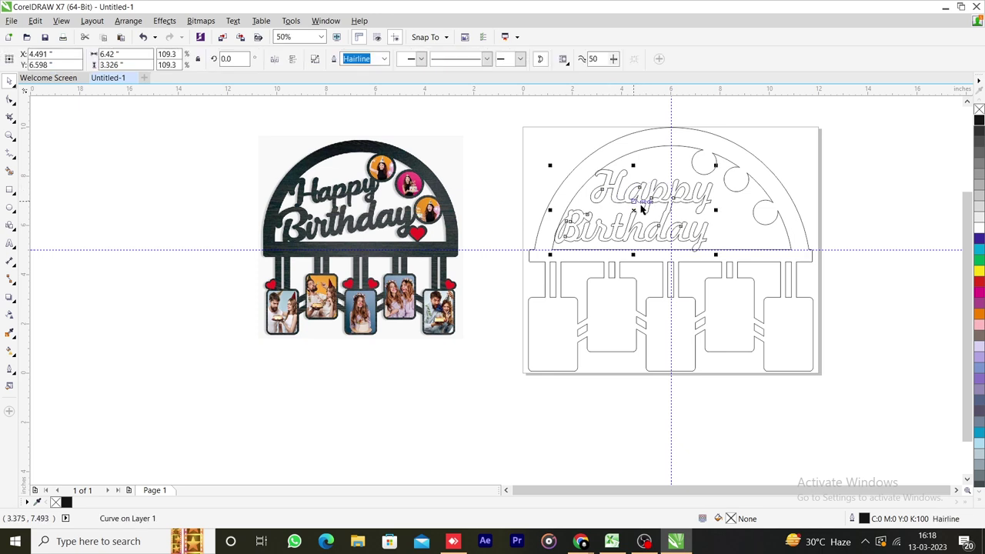
{"action": "scroll", "coordinate": [645, 230], "scroll_direction": "up", "scroll_amount": 2}
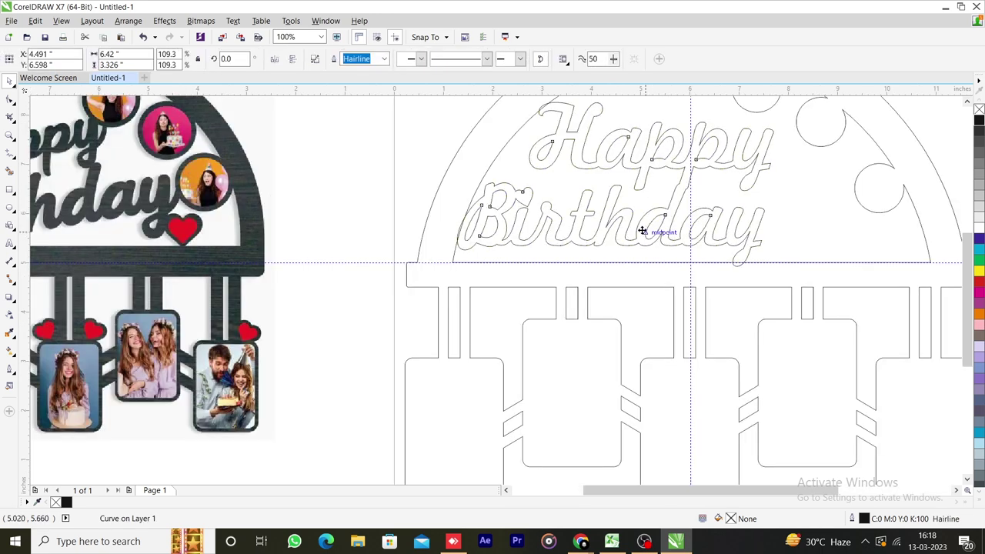
{"action": "left_click", "coordinate": [498, 137], "text": "shift"}
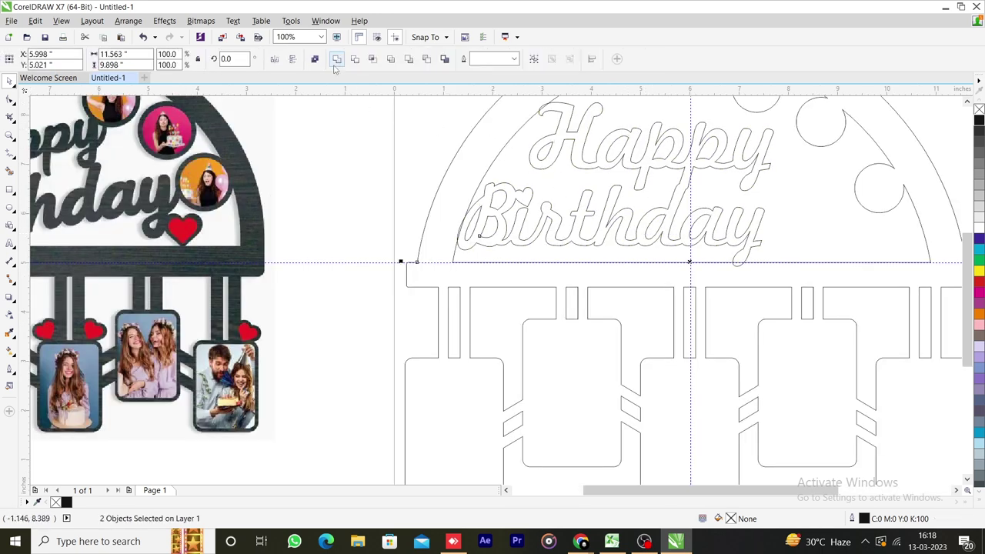
{"action": "left_click", "coordinate": [391, 219]}
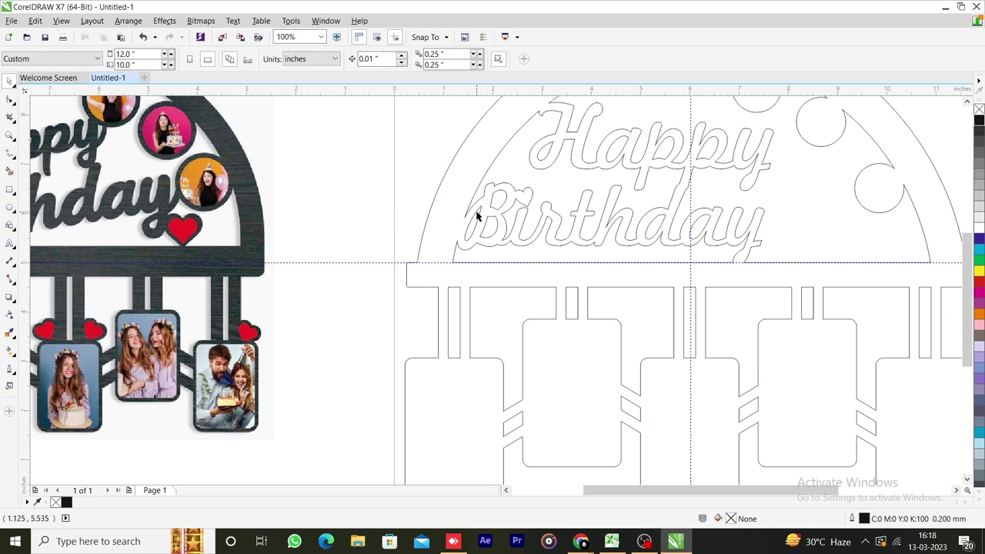
{"action": "scroll", "coordinate": [711, 201], "scroll_direction": "down", "scroll_amount": 2}
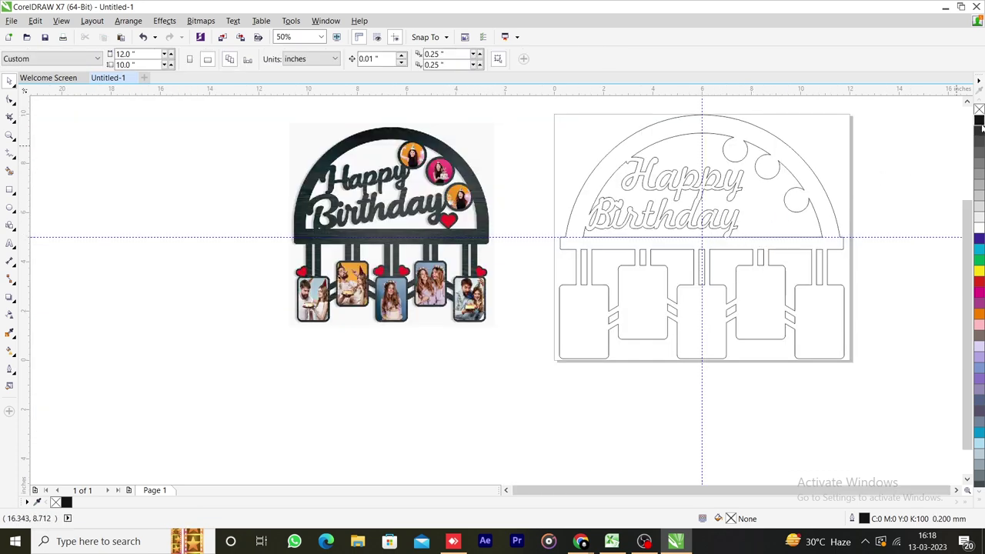
- Fill the welded frame outline with black to check the shape, and undo the fill
{"action": "left_click", "coordinate": [536, 337]}
{"action": "left_click", "coordinate": [799, 234]}
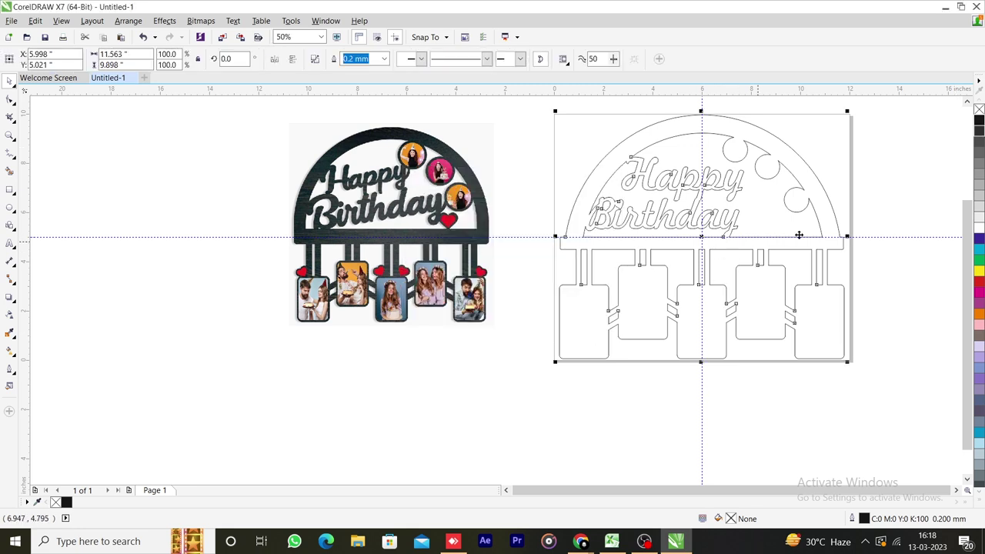
{"action": "left_click", "coordinate": [978, 117]}
{"action": "left_click", "coordinate": [650, 220]}
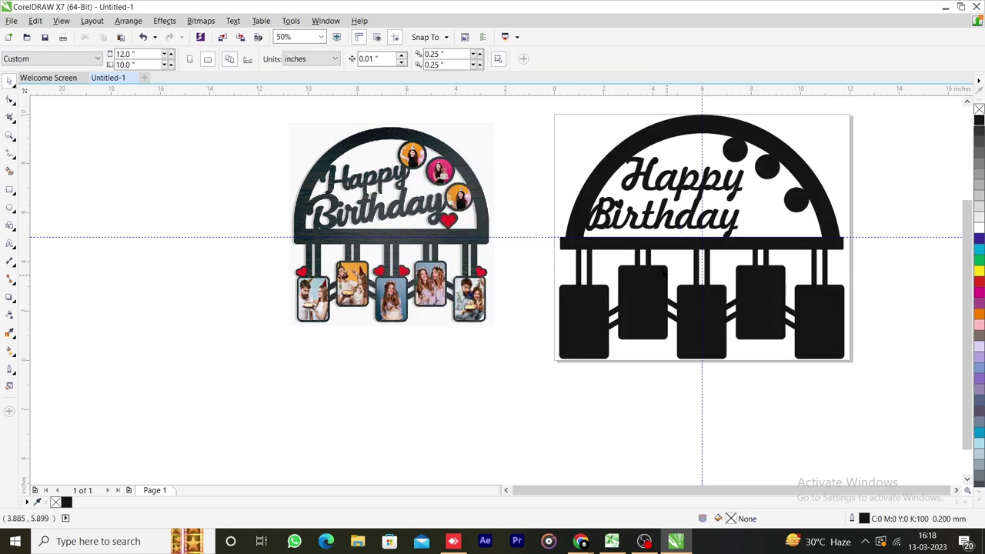
{"action": "key", "text": "ctrl+z"}
{"action": "left_click", "coordinate": [868, 227]}
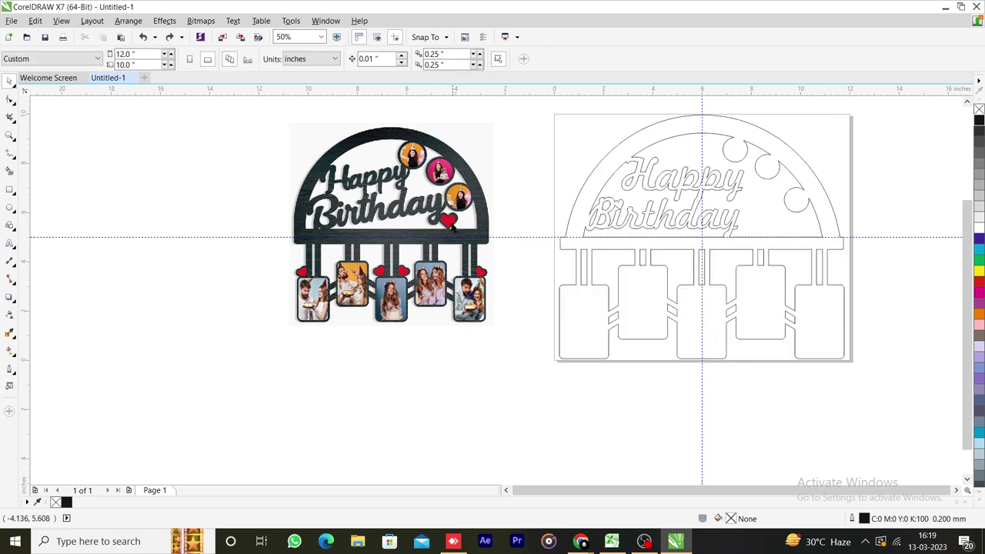
- Draw a heart about 1.219 inches wide beside the word "Birthday", rotate it about 34.55° and place it at about X 8.284, Y 5.518 inches
{"action": "left_click", "coordinate": [9, 225]}
{"action": "scroll", "coordinate": [829, 216], "scroll_direction": "up", "scroll_amount": 1}
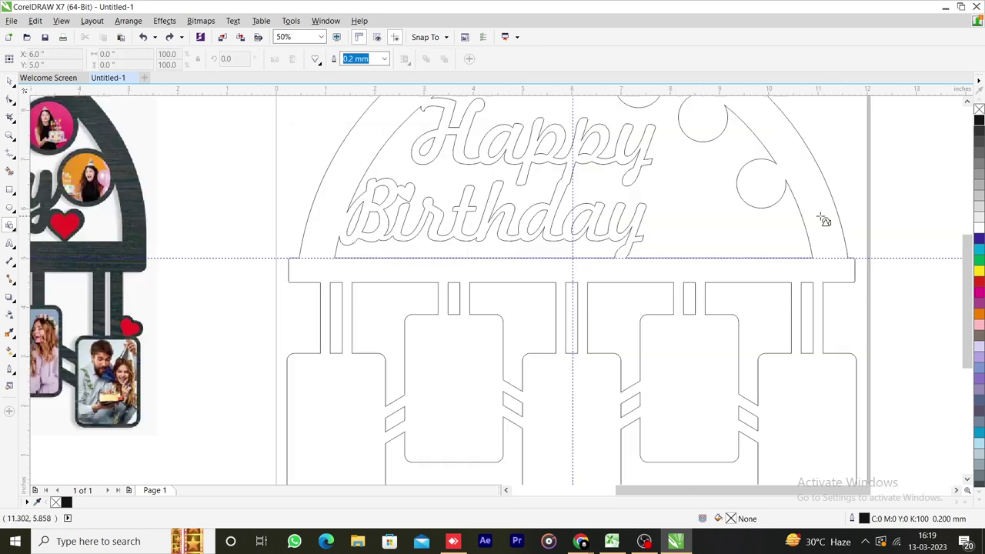
{"action": "left_click_drag", "start_coordinate": [666, 197], "coordinate": [730, 254]}
{"action": "key", "text": "space"}
{"action": "left_click", "coordinate": [724, 206]}
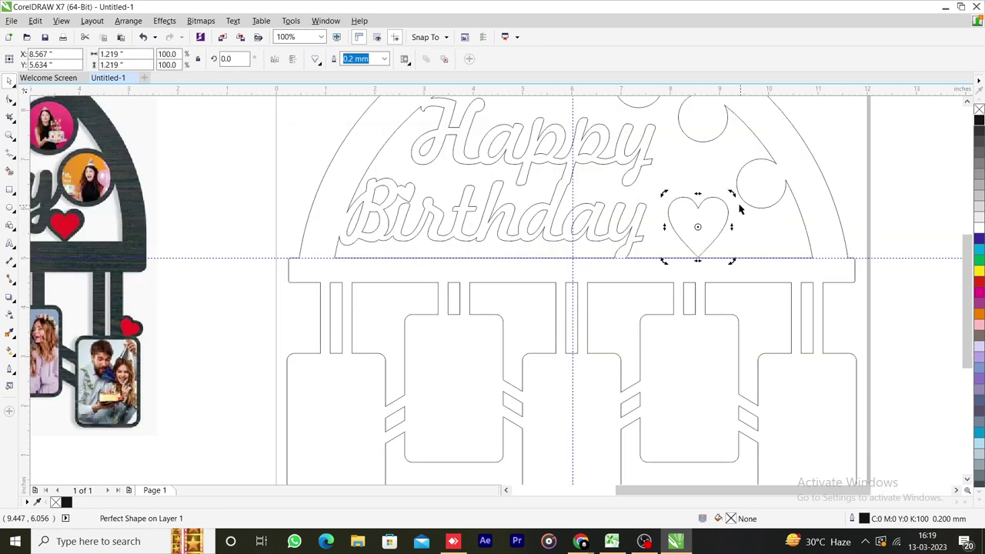
{"action": "left_click_drag", "start_coordinate": [738, 207], "coordinate": [706, 179]}
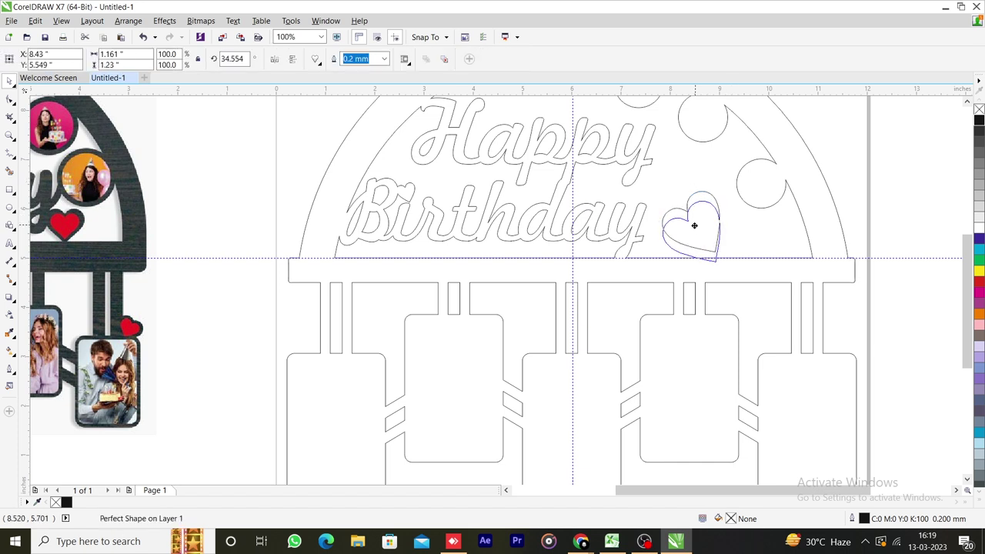
{"action": "left_click_drag", "start_coordinate": [694, 225], "coordinate": [687, 227]}
{"action": "scroll", "coordinate": [698, 238], "scroll_direction": "up", "scroll_amount": 1}
{"action": "left_click", "coordinate": [708, 239]}
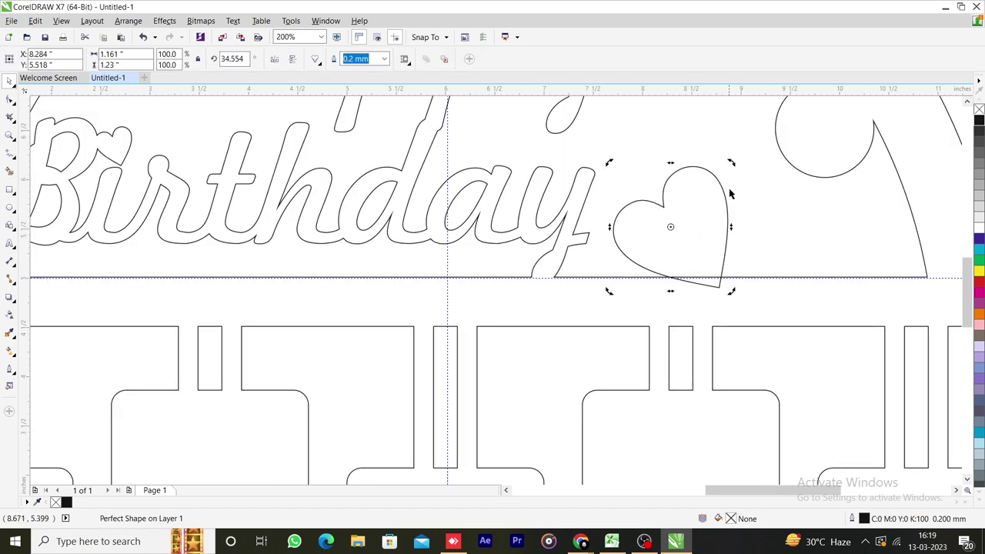
- Rotate the heart to about 40.1° and scale it to about 0.974 × 1.011 inches, with its tip overlapping the horizontal bar
{"action": "left_click_drag", "start_coordinate": [731, 166], "coordinate": [724, 161]}
{"action": "left_click", "coordinate": [662, 262]}
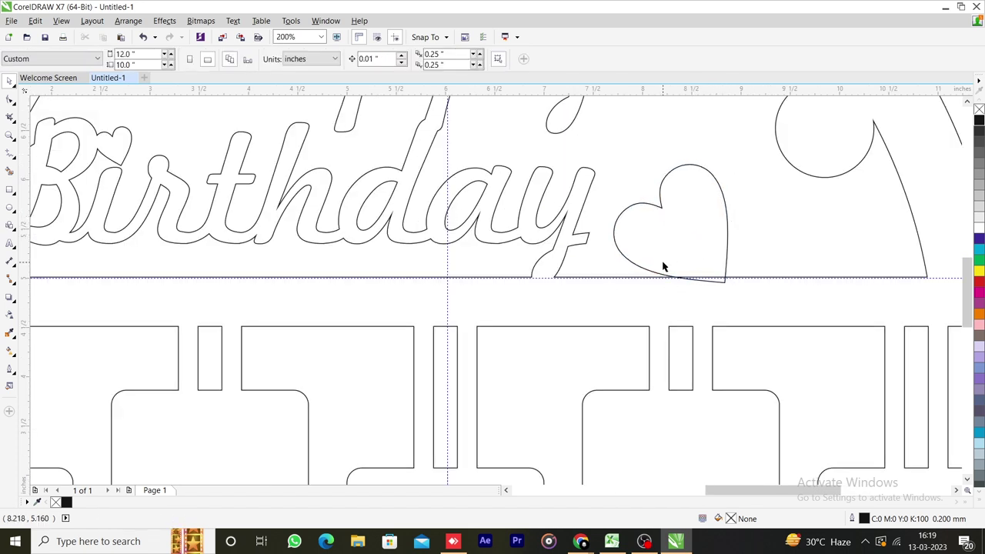
{"action": "left_click", "coordinate": [666, 274]}
{"action": "left_click_drag", "start_coordinate": [731, 286], "coordinate": [724, 279]}
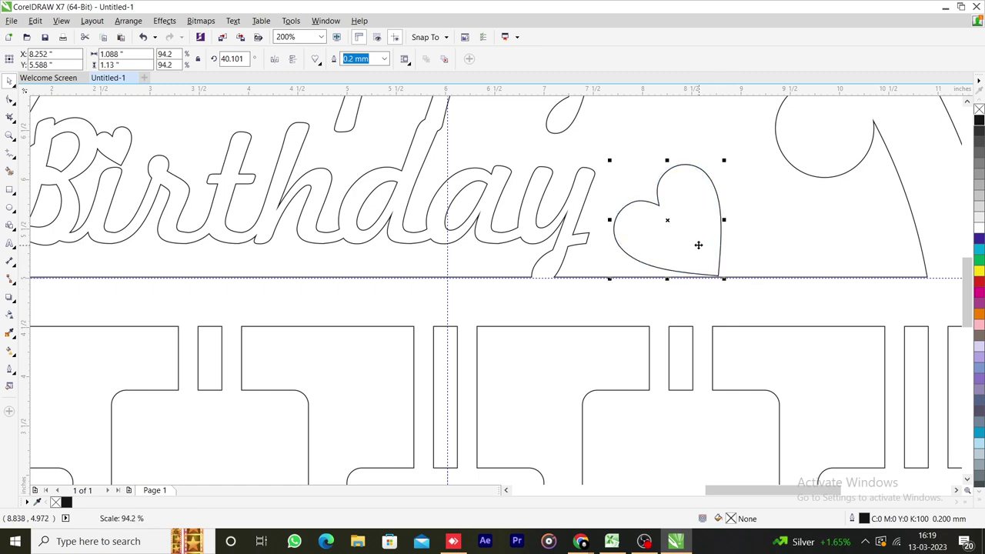
{"action": "left_click_drag", "start_coordinate": [699, 244], "coordinate": [704, 253]}
{"action": "left_click_drag", "start_coordinate": [728, 287], "coordinate": [727, 285]}
{"action": "left_click", "coordinate": [726, 285]}
{"action": "left_click", "coordinate": [752, 273]}
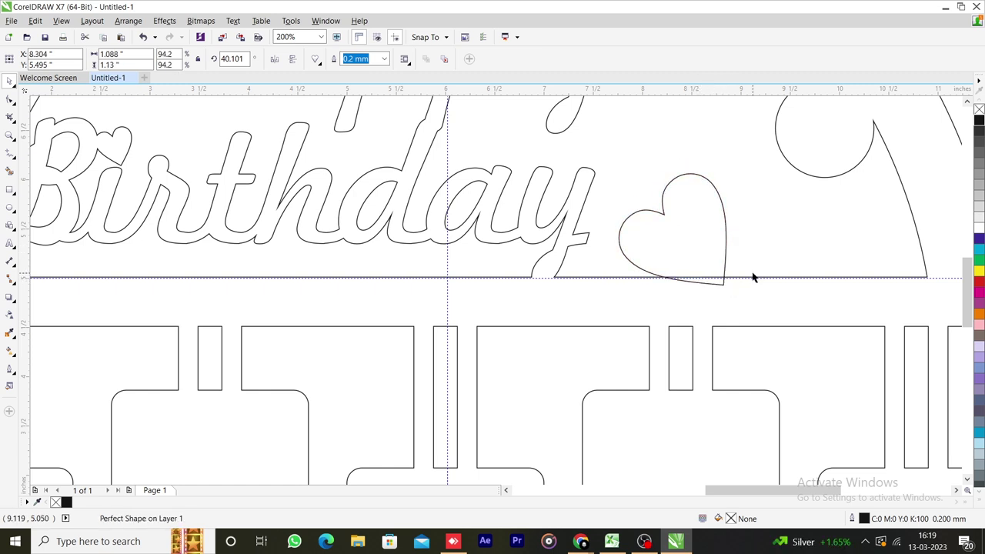
{"action": "left_click", "coordinate": [712, 262]}
{"action": "left_click_drag", "start_coordinate": [729, 286], "coordinate": [699, 254]}
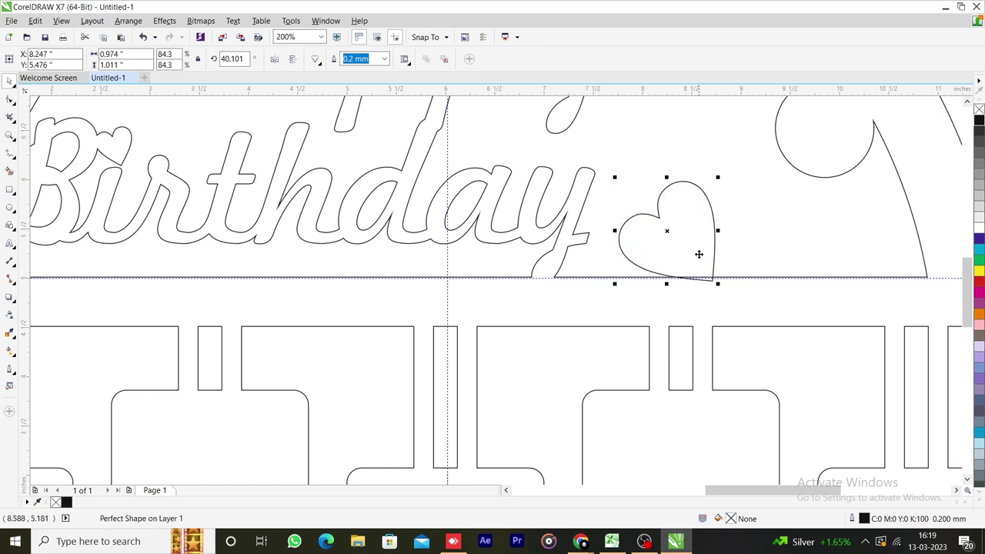
{"action": "left_click_drag", "start_coordinate": [717, 180], "coordinate": [700, 197]}
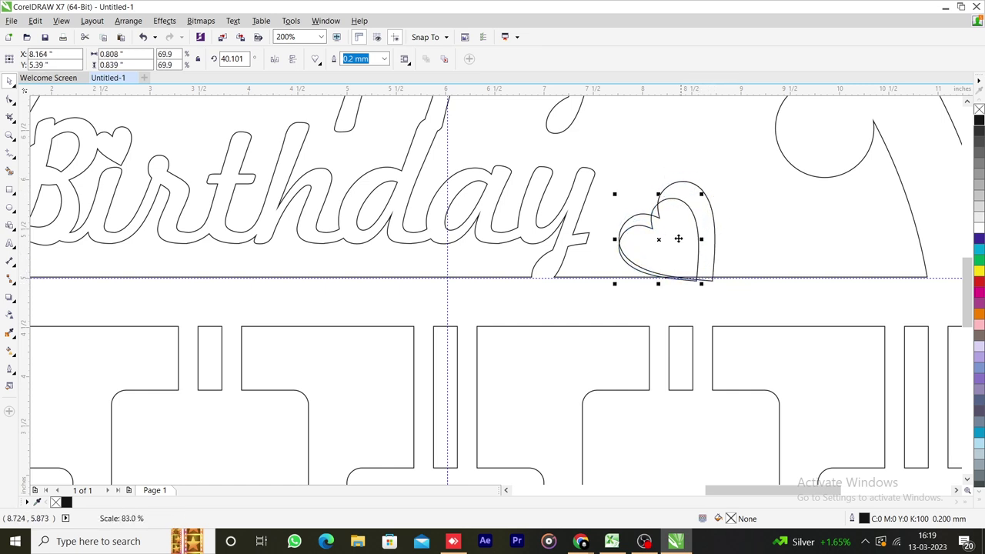
{"action": "mouse_move", "coordinate": [677, 236]}
{"action": "left_mouse_down"}
{"action": "mouse_move", "coordinate": [670, 246]}
{"action": "mouse_move", "coordinate": [682, 243]}
{"action": "left_mouse_up"}
{"action": "scroll", "coordinate": [681, 243], "scroll_direction": "up", "scroll_amount": 1}
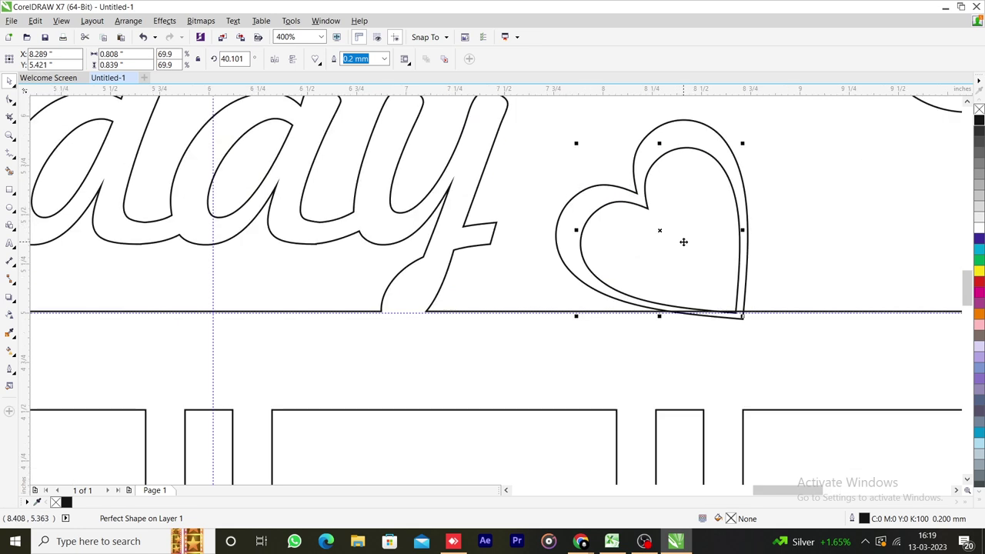
{"action": "key", "text": "Delete"}
- Make a smaller copy of the heart, about 0.758 × 0.787 inches, and place it inside the original at about X 8.295, Y 5.422 inches
{"action": "left_click", "coordinate": [735, 314]}
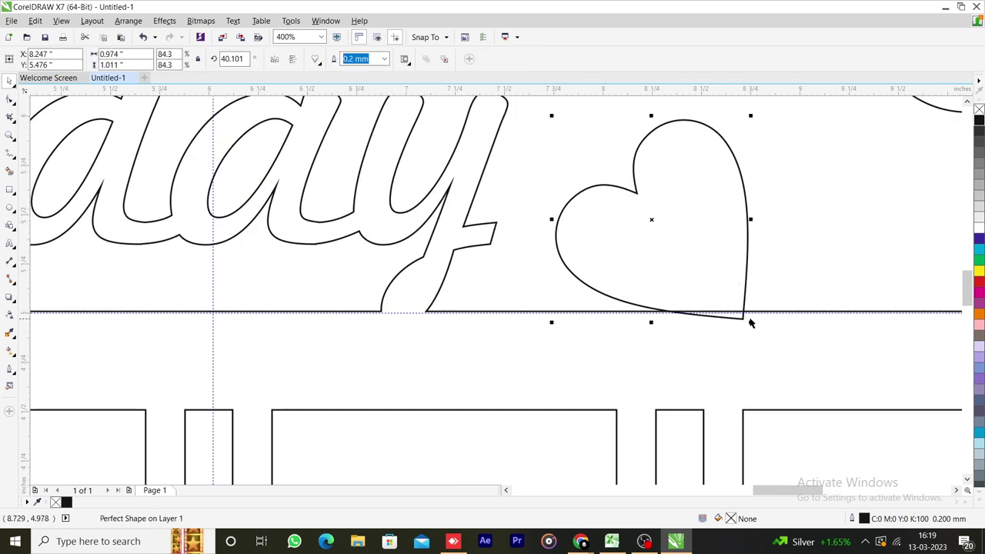
{"action": "left_click_drag", "start_coordinate": [751, 321], "coordinate": [707, 278]}
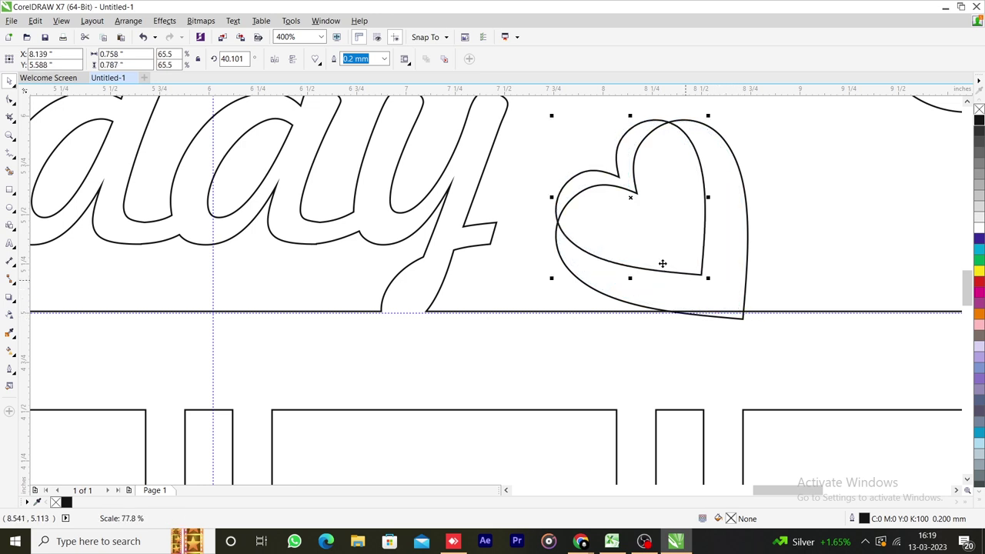
{"action": "left_click_drag", "start_coordinate": [632, 206], "coordinate": [663, 239]}
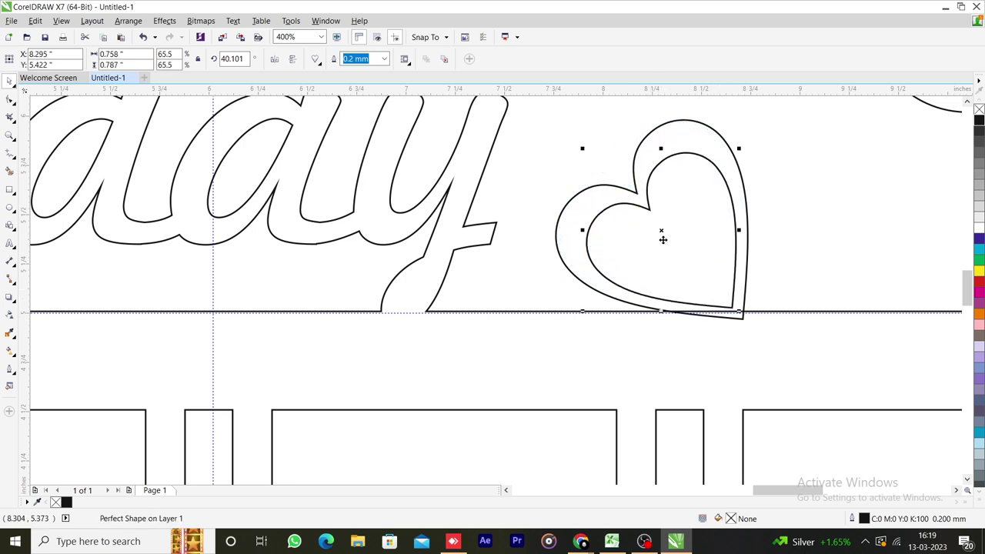
{"action": "left_click", "coordinate": [763, 224]}
- Duplicate the outer and inner hearts to the right and mirror the copy horizontally
{"action": "left_click", "coordinate": [723, 189]}
{"action": "left_click", "coordinate": [681, 121], "text": "shift"}
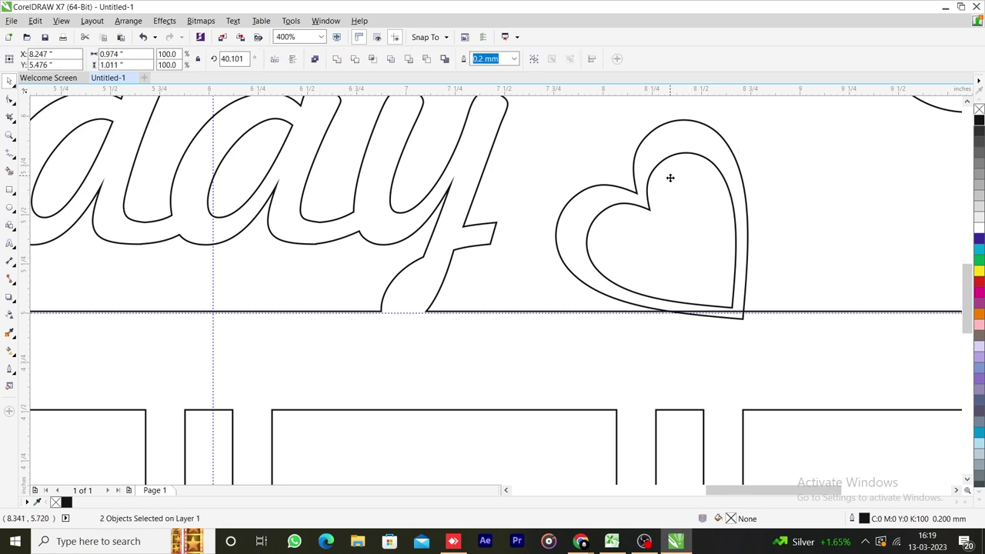
{"action": "scroll", "coordinate": [670, 177], "scroll_direction": "down", "scroll_amount": 2}
{"action": "left_click_drag", "start_coordinate": [664, 193], "coordinate": [750, 196]}
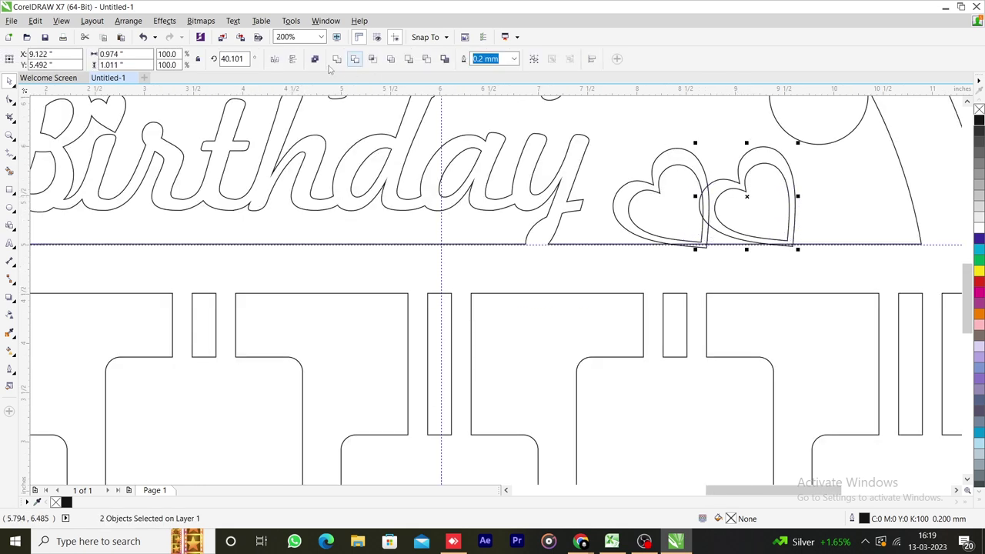
{"action": "left_click", "coordinate": [274, 58]}
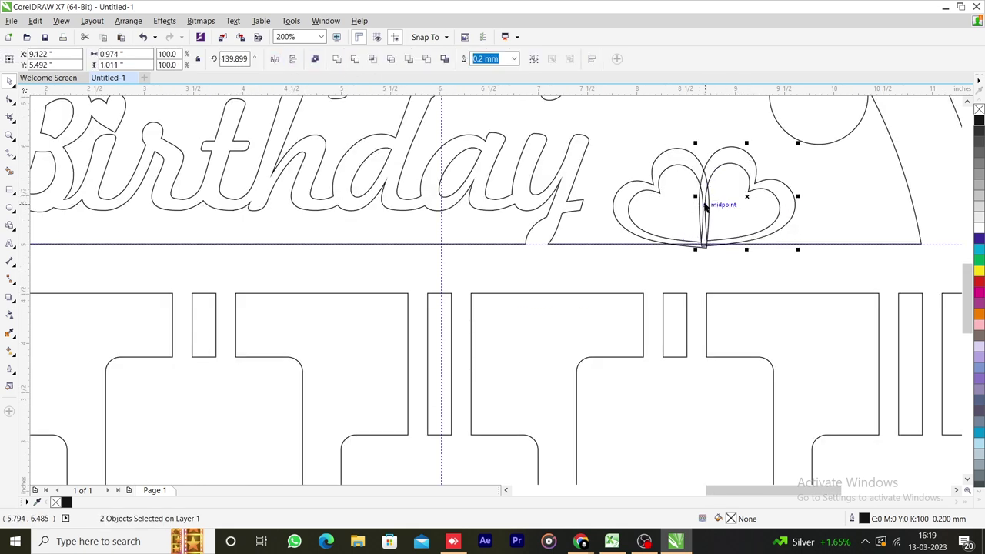
- Position the mirrored heart pair against the original pair at about X 9.226, Y 5.475 inches
{"action": "left_click", "coordinate": [808, 179]}
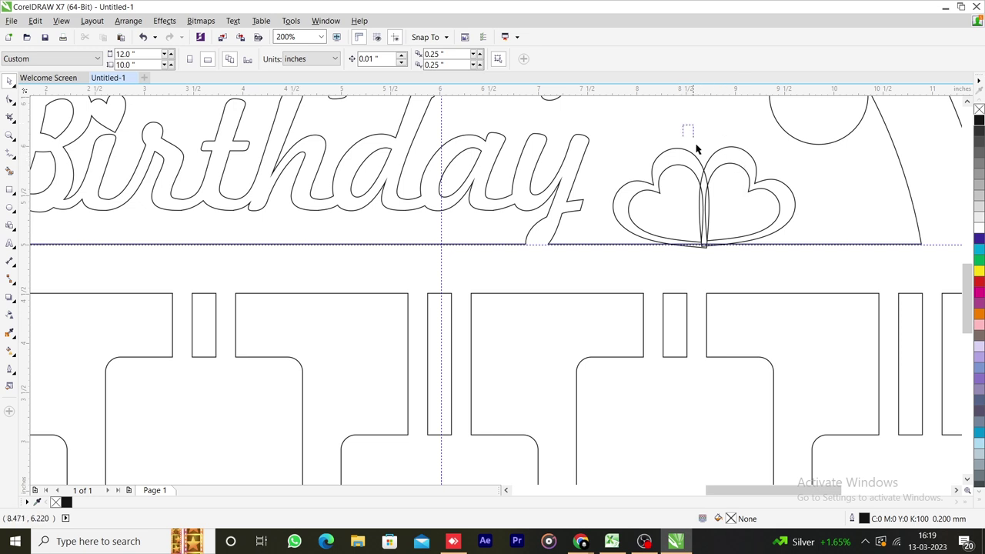
{"action": "left_click_drag", "start_coordinate": [697, 149], "coordinate": [788, 277]}
{"action": "left_click_drag", "start_coordinate": [685, 129], "coordinate": [815, 279]}
{"action": "left_click_drag", "start_coordinate": [747, 193], "coordinate": [757, 200]}
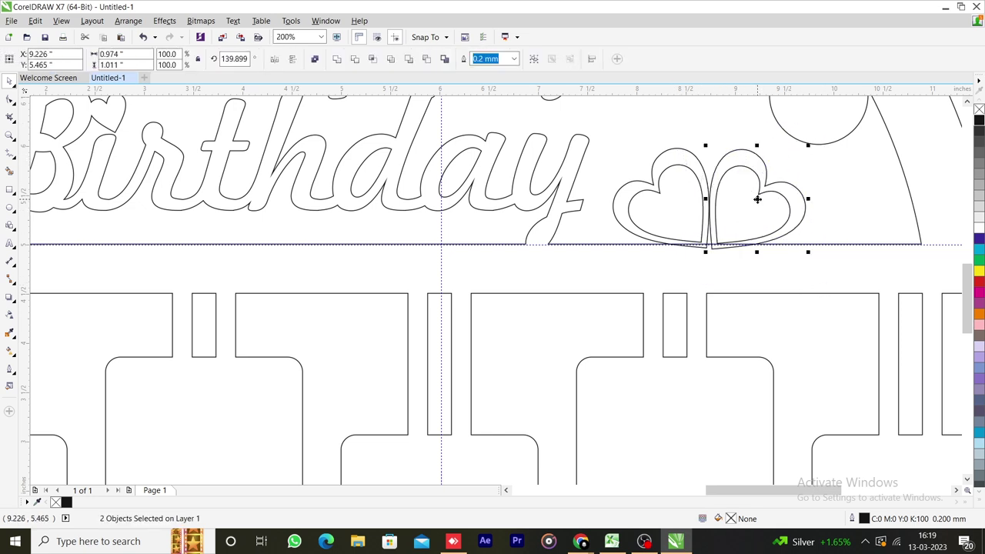
{"action": "key", "text": "Up"}
{"action": "key", "text": "Up"}
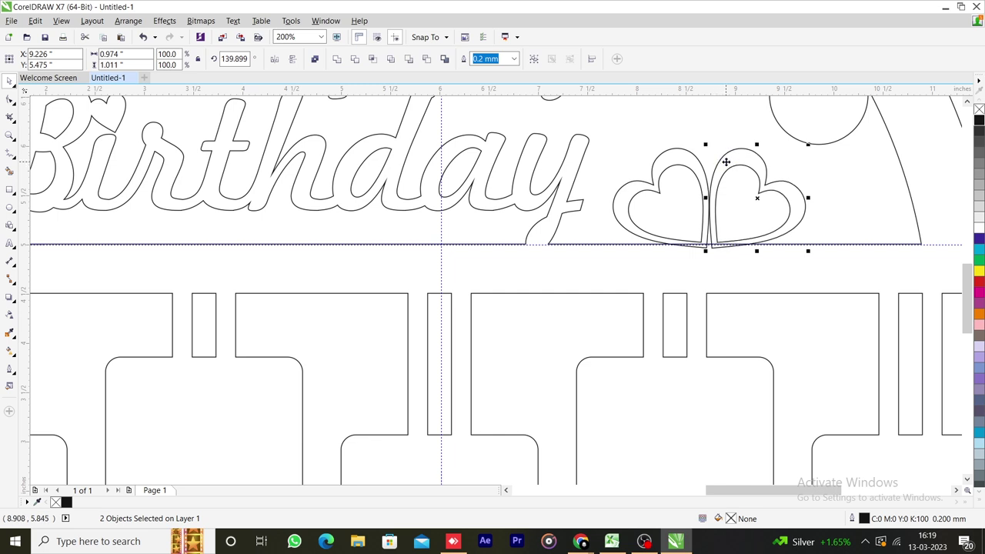
{"action": "key", "text": "Down"}
{"action": "left_click", "coordinate": [715, 137]}
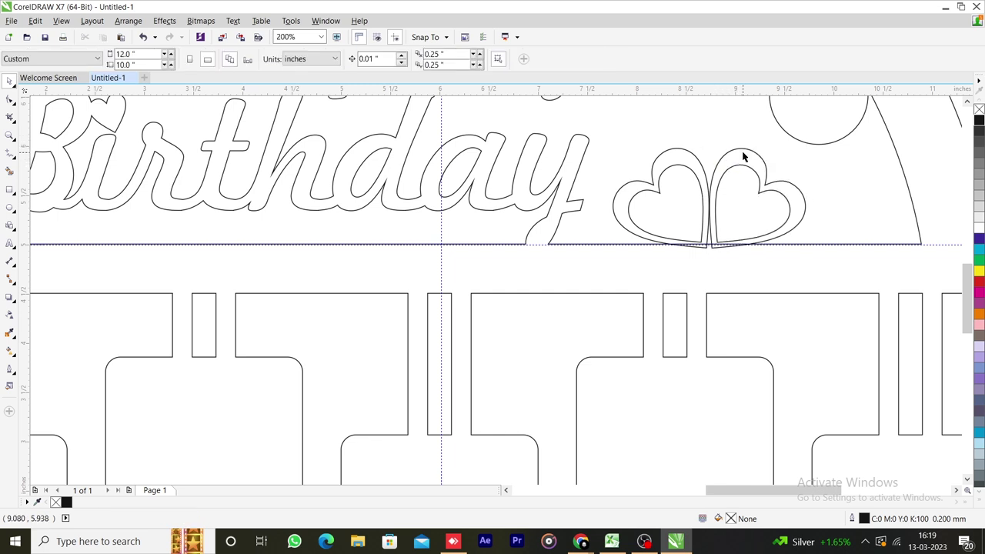
- Try welding the two outer hearts to the frame outline, and undo the weld
{"action": "left_click", "coordinate": [729, 150]}
{"action": "left_click", "coordinate": [676, 151], "text": "shift"}
{"action": "left_click", "coordinate": [588, 252], "text": "shift"}
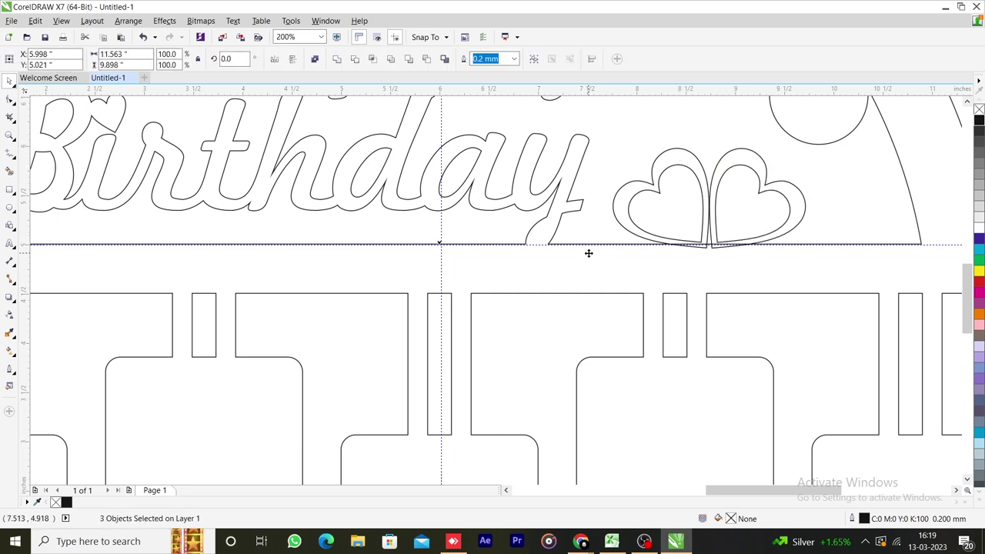
{"action": "left_click", "coordinate": [337, 60]}
{"action": "left_click", "coordinate": [662, 169]}
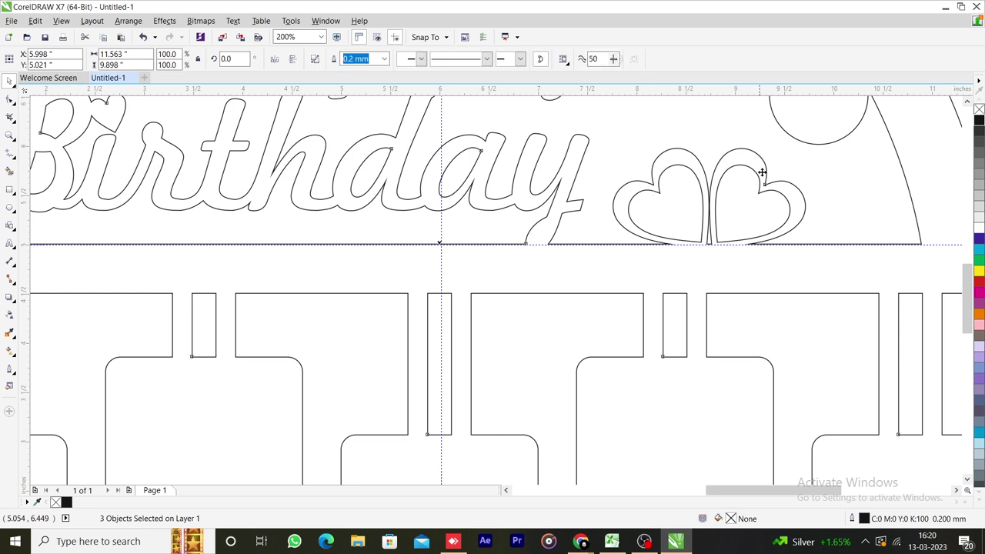
{"action": "left_click", "coordinate": [726, 184]}
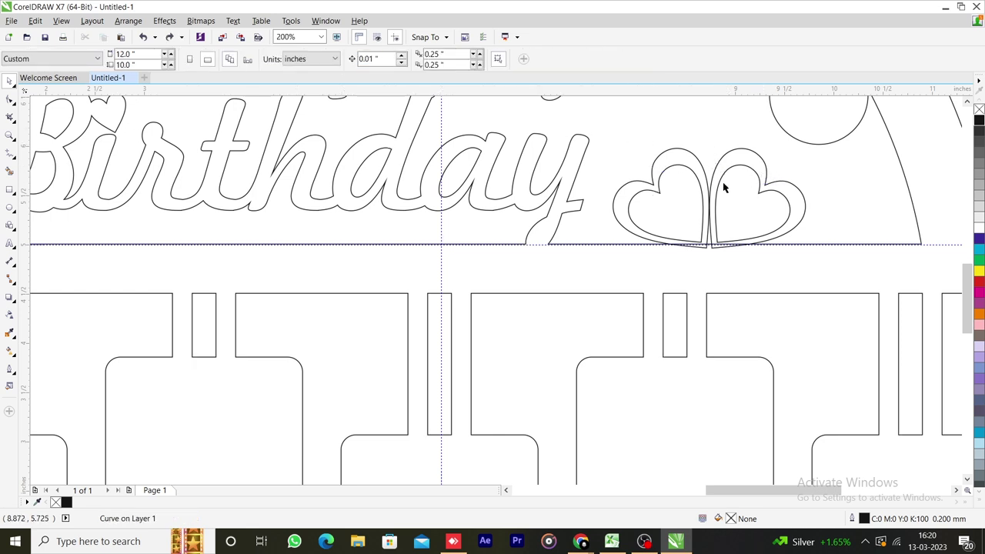
- Nudge the mirrored heart pair 0.02 inches left so the two outer hearts overlap
{"action": "left_click_drag", "start_coordinate": [699, 143], "coordinate": [815, 284]}
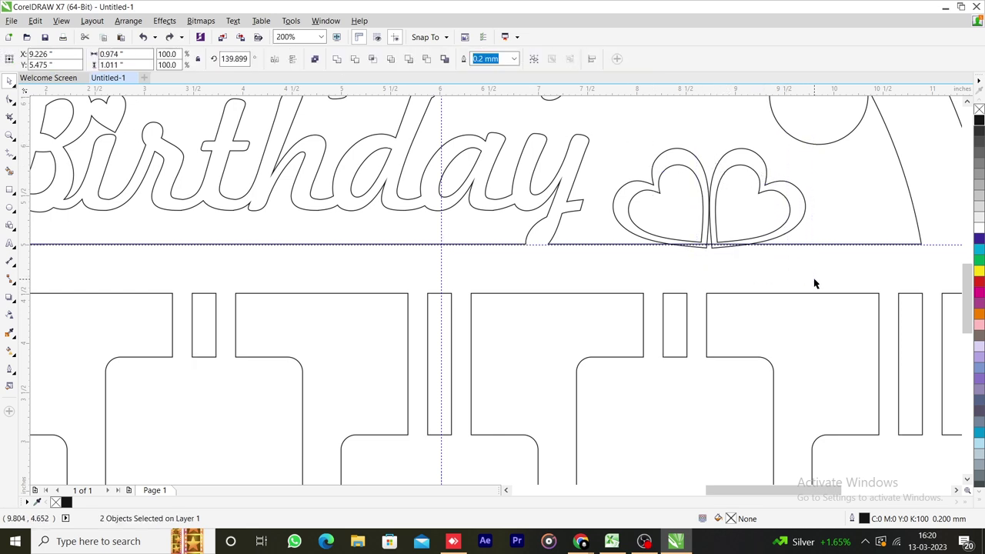
{"action": "key", "text": "Left"}
{"action": "key", "text": "Left"}
{"action": "left_click", "coordinate": [678, 148], "text": "shift"}
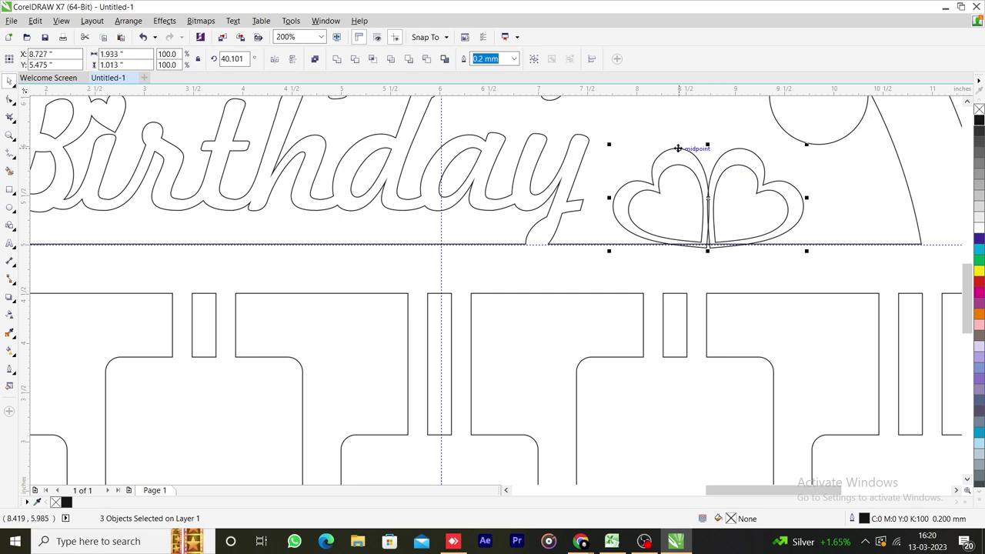
{"action": "left_click", "coordinate": [648, 130]}
- Weld both outer hearts to the arch frame outline, leaving the inner hearts separate
{"action": "left_click", "coordinate": [731, 151]}
{"action": "left_click", "coordinate": [666, 154], "text": "shift"}
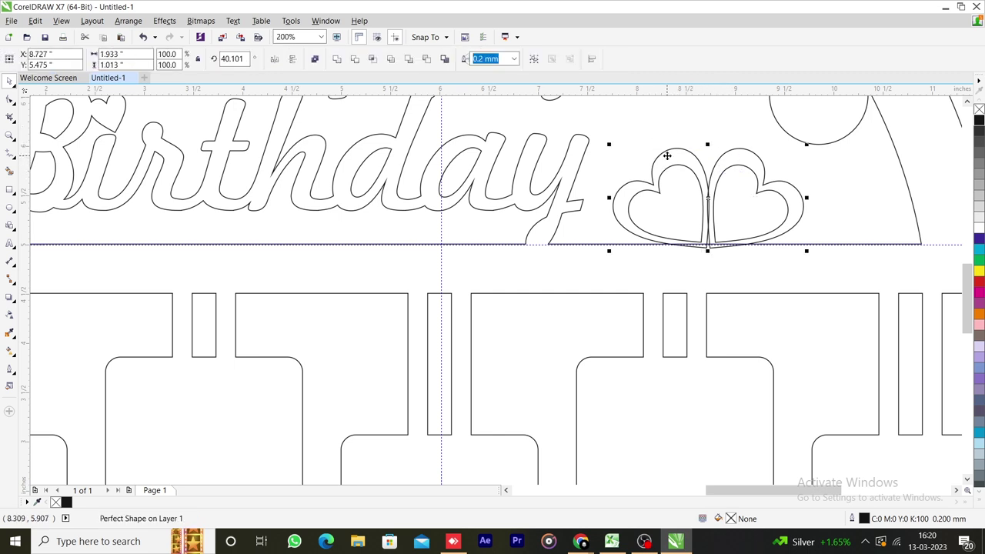
{"action": "left_click", "coordinate": [581, 241], "text": "shift"}
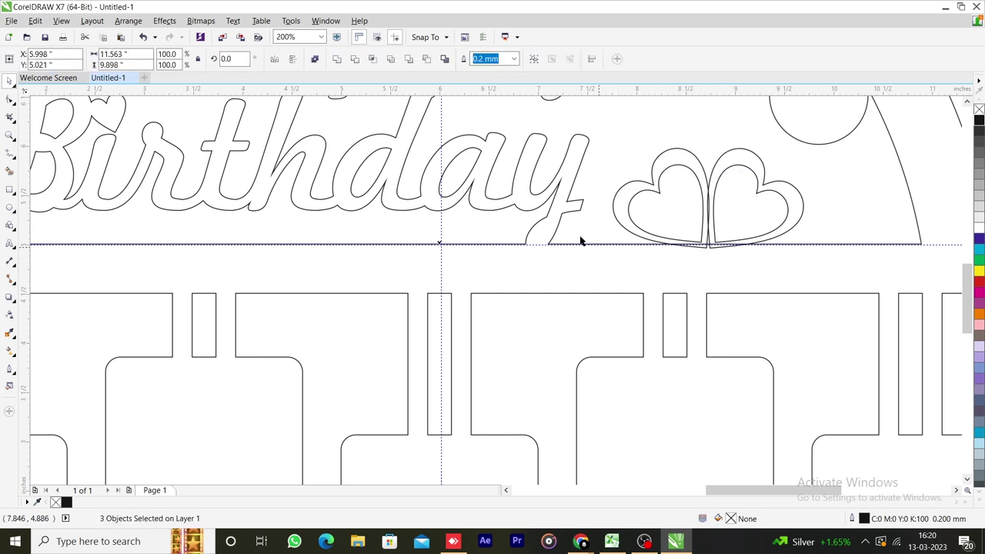
{"action": "left_click", "coordinate": [336, 61]}
{"action": "left_click", "coordinate": [674, 213]}
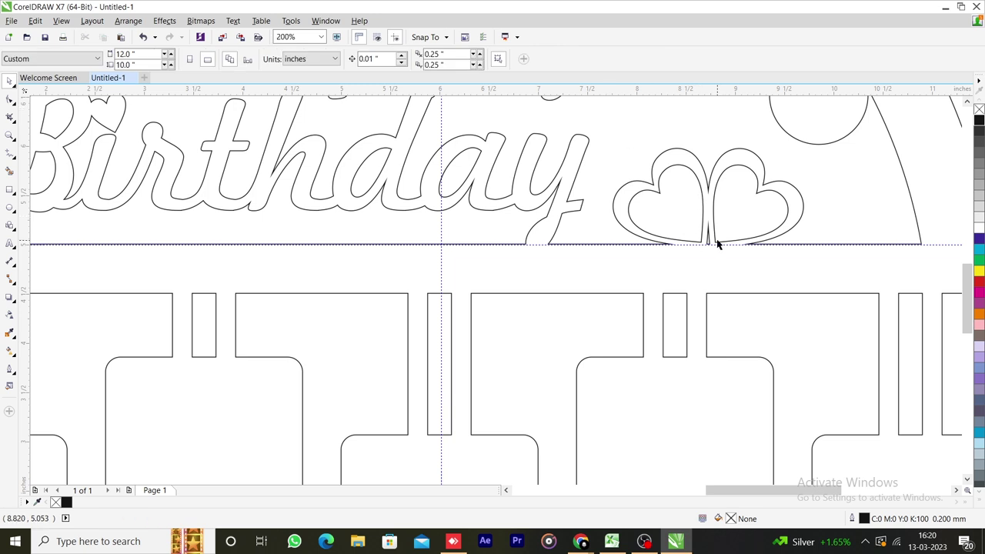
- Fill the two inner hearts with red
{"action": "scroll", "coordinate": [716, 244], "scroll_direction": "down", "scroll_amount": 2}
{"action": "left_click", "coordinate": [690, 229]}
{"action": "left_click", "coordinate": [726, 222], "text": "shift"}
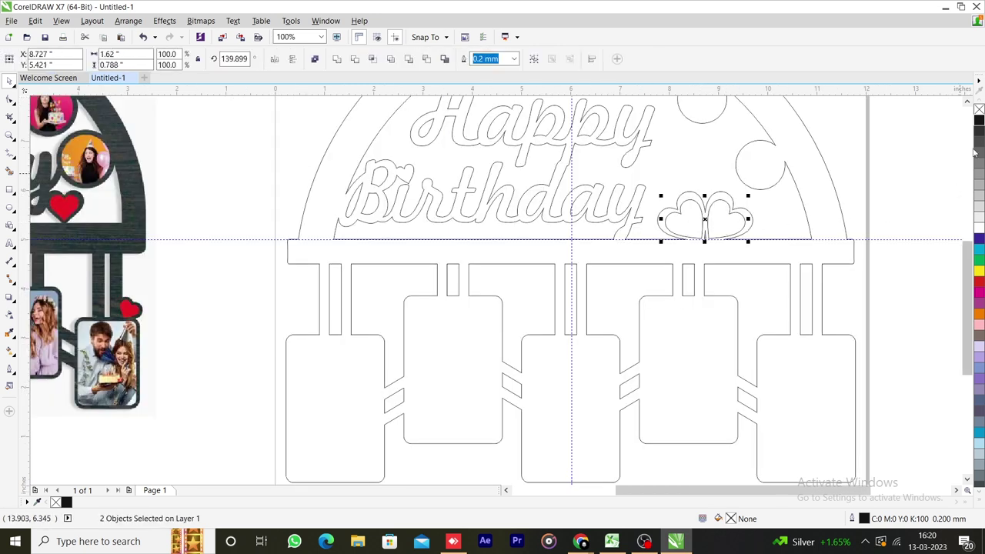
{"action": "left_click", "coordinate": [978, 281]}
- Fill the welded frame, lettering and outer hearts with black
{"action": "left_click", "coordinate": [852, 241]}
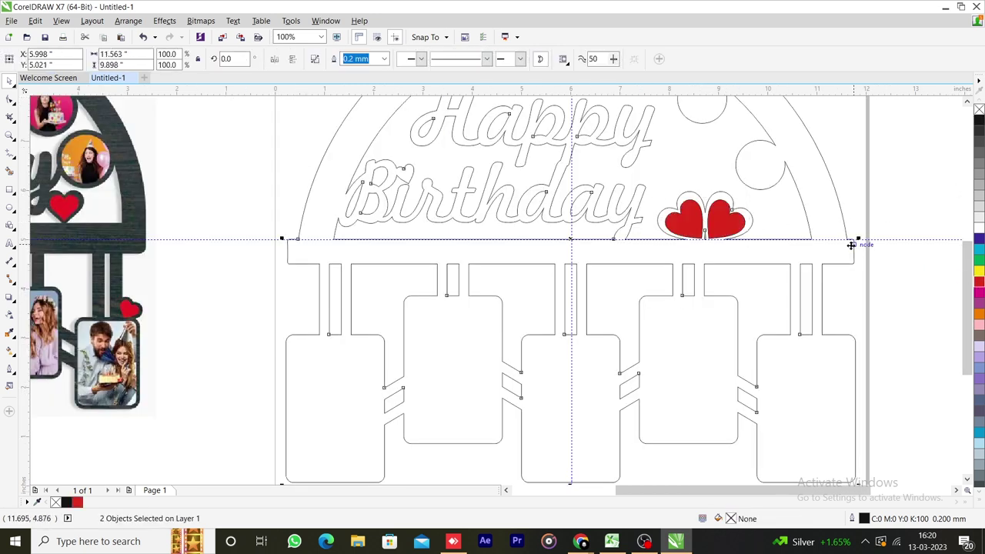
{"action": "left_click", "coordinate": [978, 123]}
{"action": "left_click", "coordinate": [918, 189]}
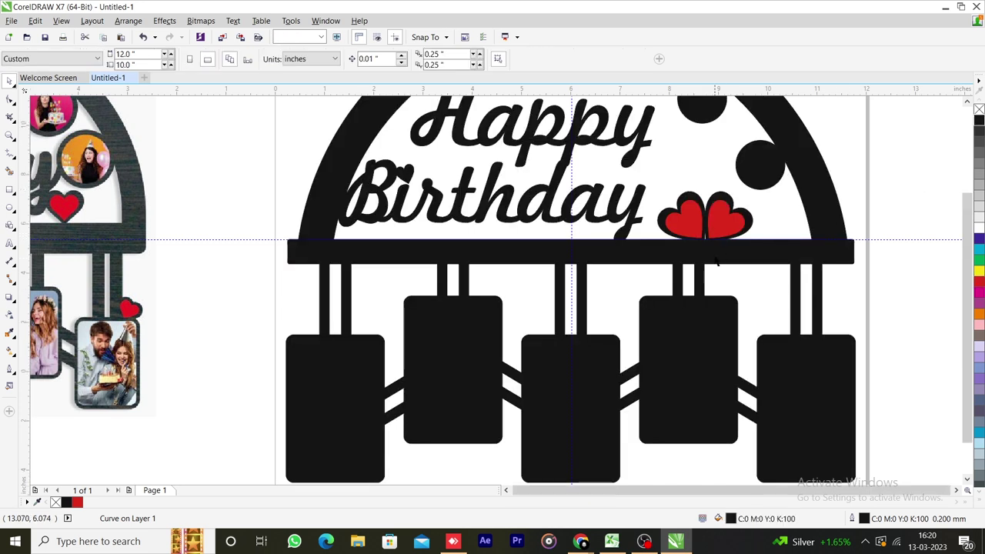
{"action": "scroll", "coordinate": [716, 261], "scroll_direction": "down", "scroll_amount": 2}
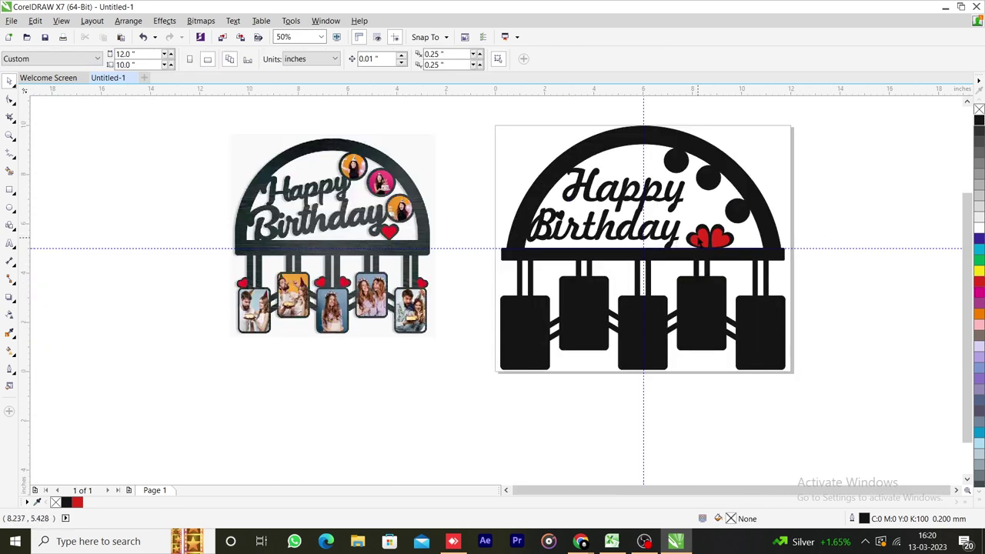
- Copy a red inner heart to the upper-left corner of the leftmost photo panel and remove the welded frame's black fill
{"action": "left_click_drag", "start_coordinate": [697, 238], "coordinate": [511, 286]}
{"action": "right_click", "coordinate": [511, 287]}
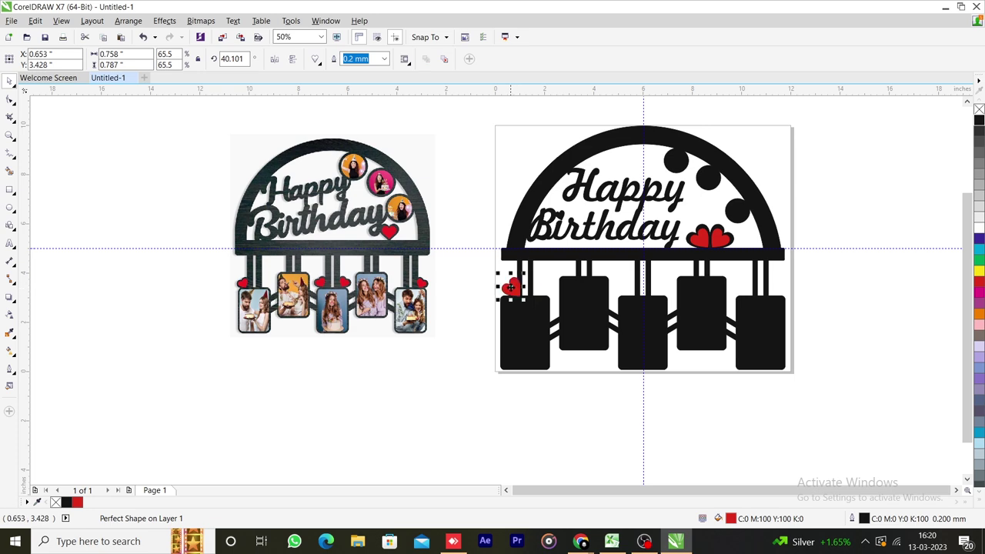
{"action": "scroll", "coordinate": [511, 286], "scroll_direction": "up", "scroll_amount": 3}
{"action": "left_click", "coordinate": [562, 173]}
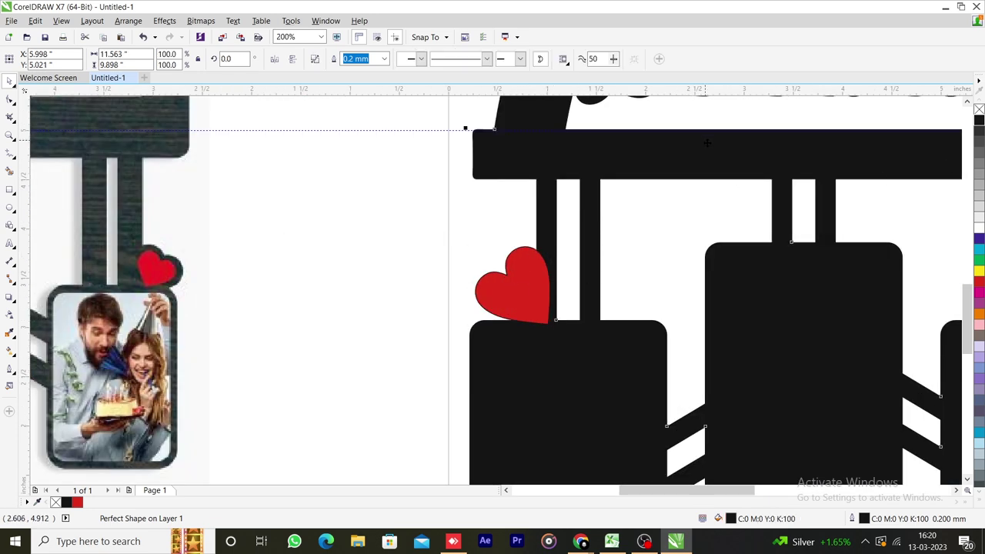
{"action": "left_click", "coordinate": [977, 110]}
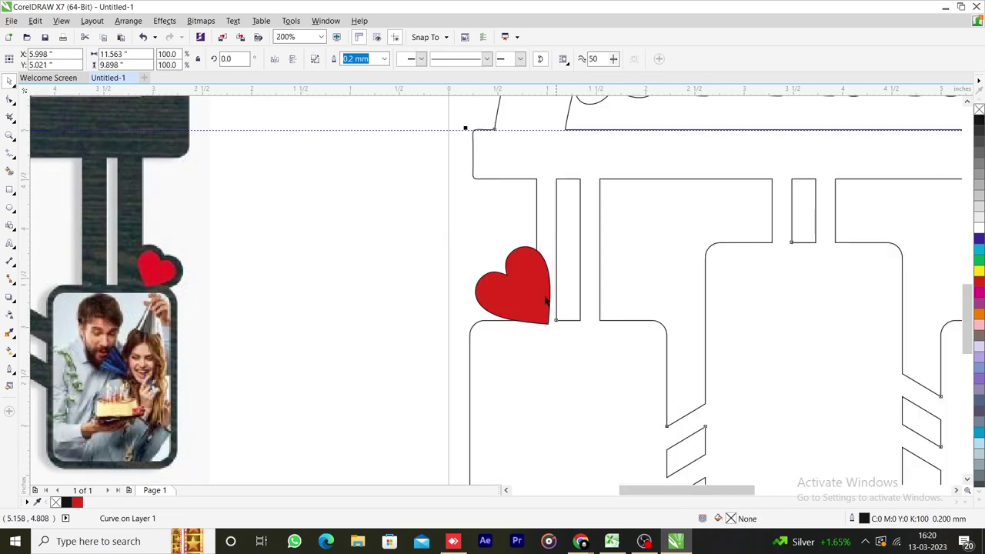
- Scale the heart copy to about 0.5 inches wide, with a concentric red inner heart about 0.33 inches wide and the outer heart unfilled
{"action": "left_click_drag", "start_coordinate": [507, 307], "coordinate": [453, 287]}
{"action": "scroll", "coordinate": [455, 286], "scroll_direction": "up", "scroll_amount": 2}
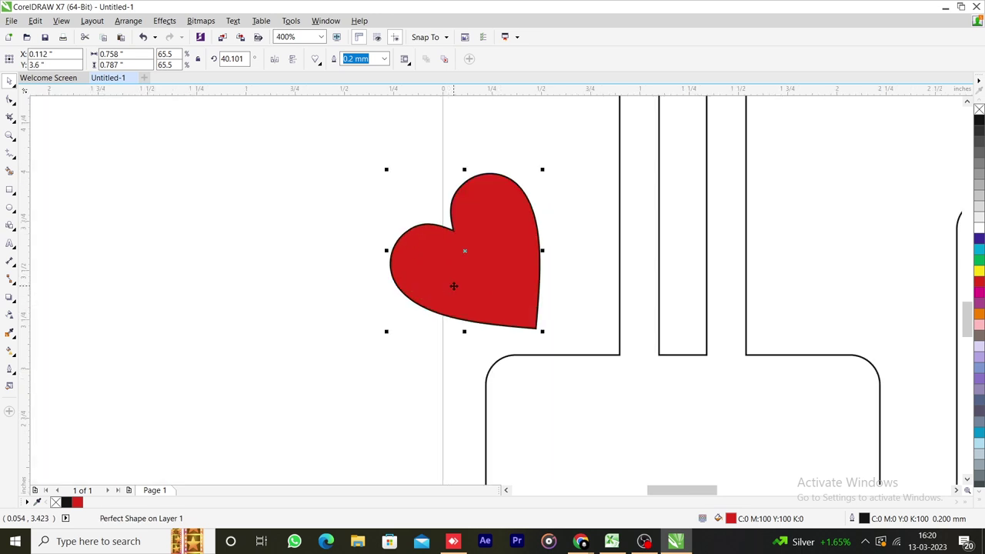
{"action": "scroll", "coordinate": [453, 286], "scroll_direction": "down", "scroll_amount": 2}
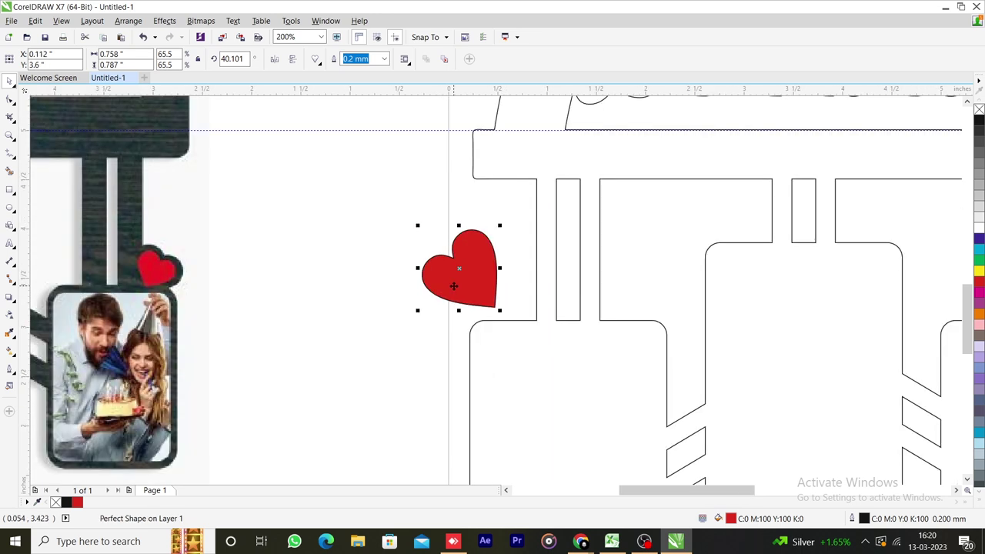
{"action": "left_click_drag", "start_coordinate": [499, 312], "coordinate": [506, 293]}
{"action": "right_click", "coordinate": [512, 302]}
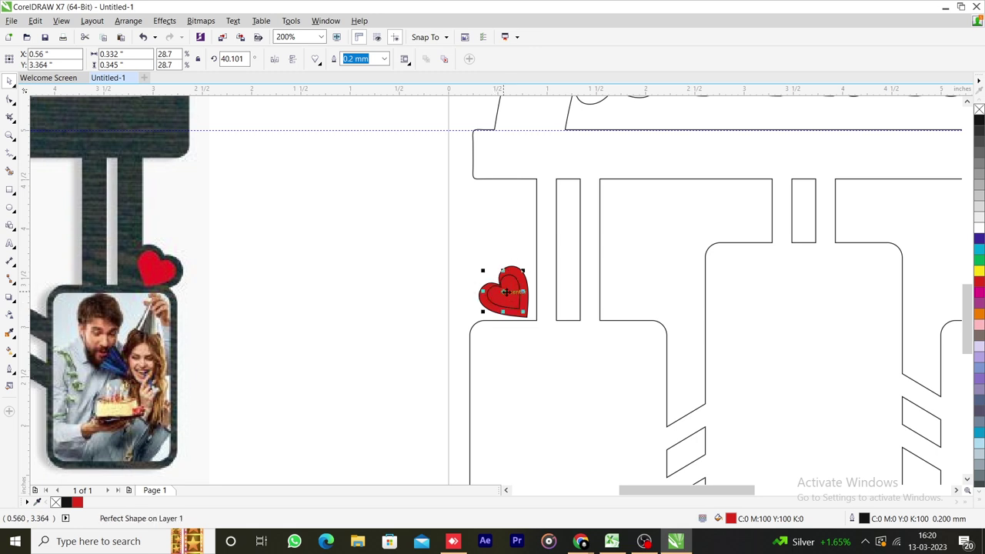
{"action": "key", "text": "ctrl+z"}
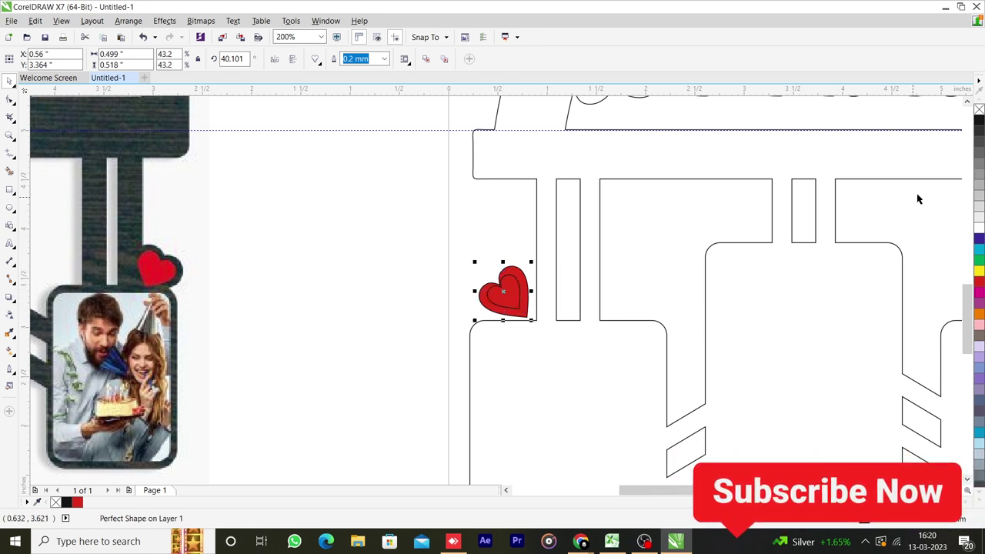
{"action": "left_click", "coordinate": [977, 109]}
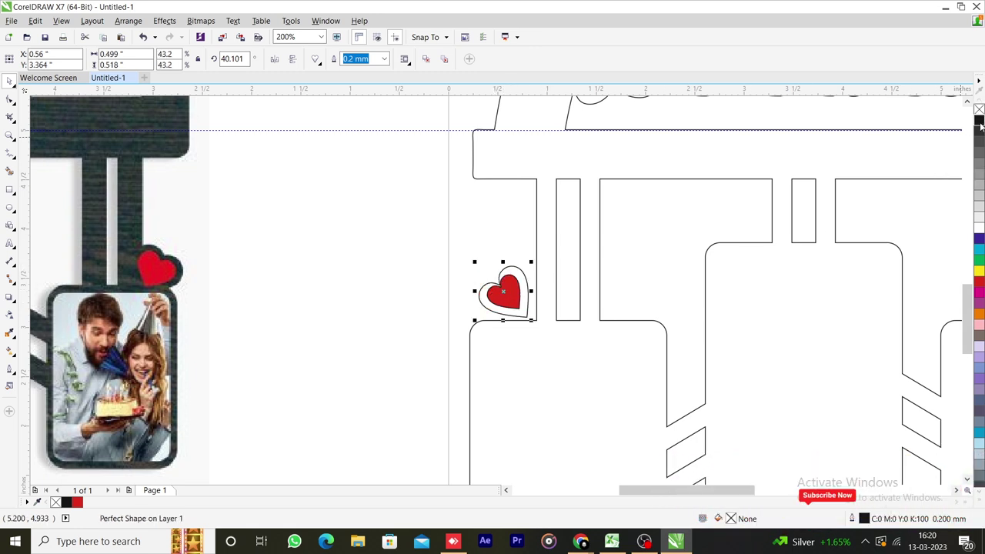
- Move the outer and inner heart together so they overlap the leftmost panel's top edge and strap, nudging them 0.02 inches right
{"action": "mouse_move", "coordinate": [503, 292]}
{"action": "left_mouse_down"}
{"action": "mouse_move", "coordinate": [443, 298]}
{"action": "mouse_move", "coordinate": [512, 309]}
{"action": "mouse_move", "coordinate": [516, 300]}
{"action": "left_mouse_up"}
{"action": "left_click", "coordinate": [519, 291]}
{"action": "left_click", "coordinate": [517, 273], "text": "shift"}
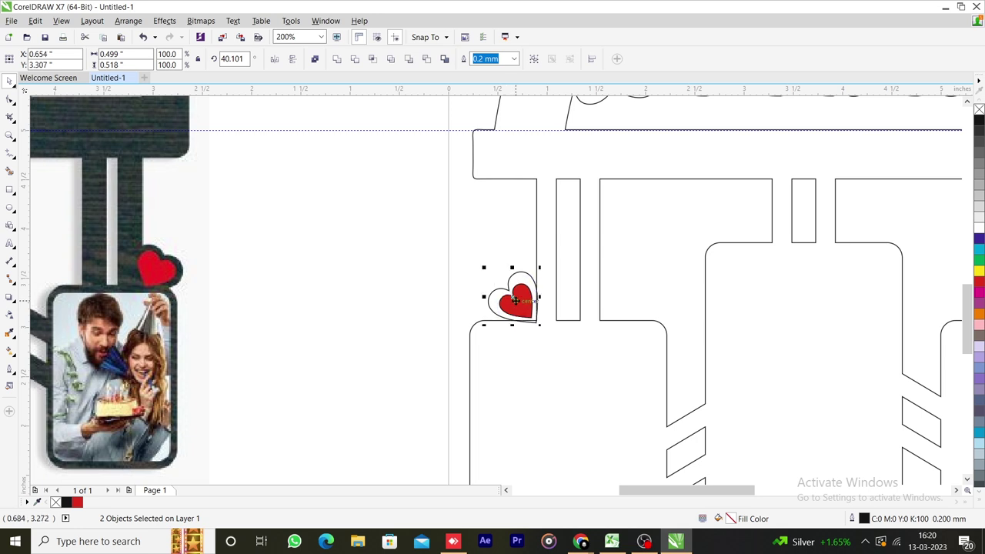
{"action": "scroll", "coordinate": [517, 302], "scroll_direction": "up", "scroll_amount": 2}
{"action": "key", "text": "Right"}
{"action": "key", "text": "Right"}
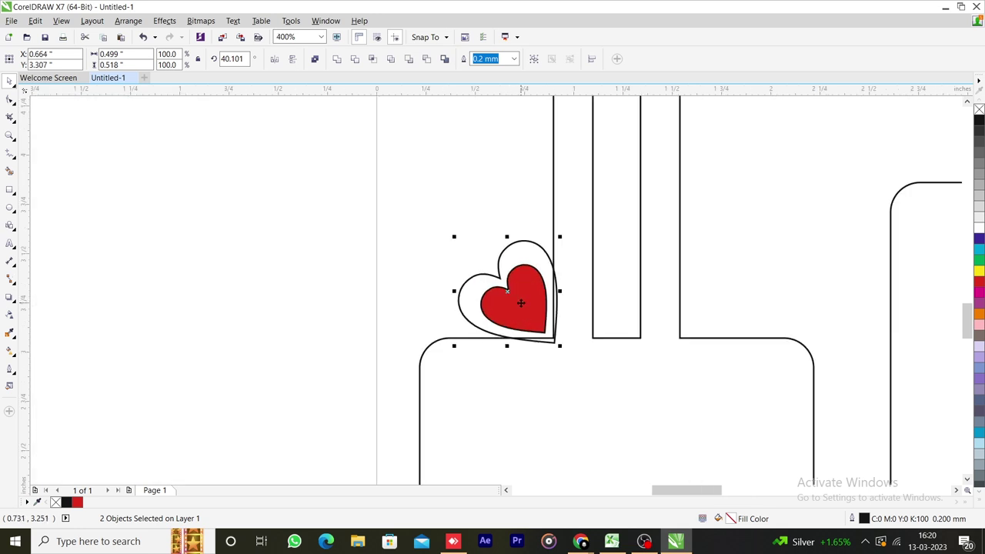
{"action": "scroll", "coordinate": [520, 303], "scroll_direction": "down", "scroll_amount": 2}
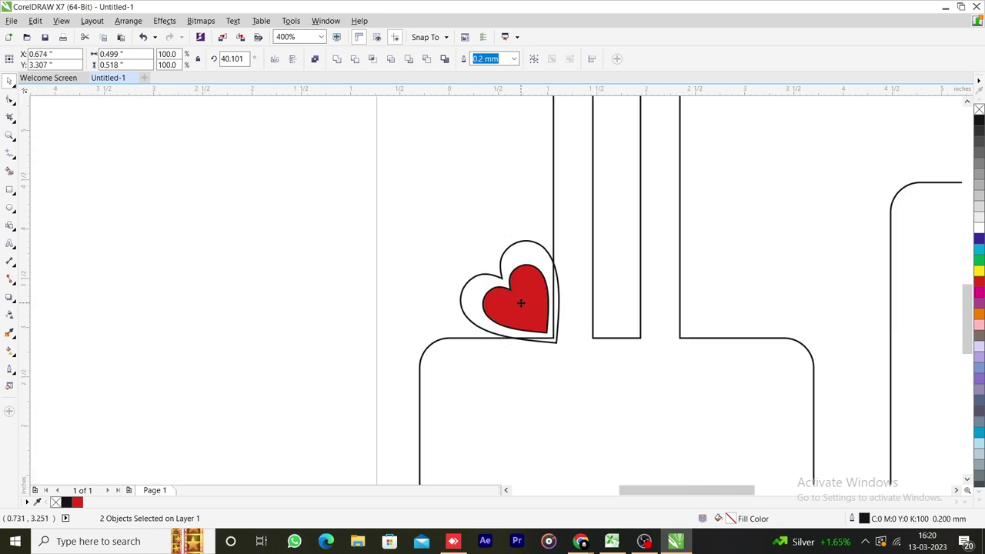
- Duplicate the small heart with its inner heart to the other side of the leftmost straps and mirror the copy horizontally
{"action": "key", "text": "Escape"}
{"action": "left_click_drag", "start_coordinate": [470, 260], "coordinate": [564, 355]}
{"action": "left_click_drag", "start_coordinate": [518, 301], "coordinate": [626, 298]}
{"action": "left_click", "coordinate": [274, 59]}
- Copy the mirrored set of small hearts onto the tops of the other four photo panels
{"action": "scroll", "coordinate": [444, 259], "scroll_direction": "down", "scroll_amount": 2}
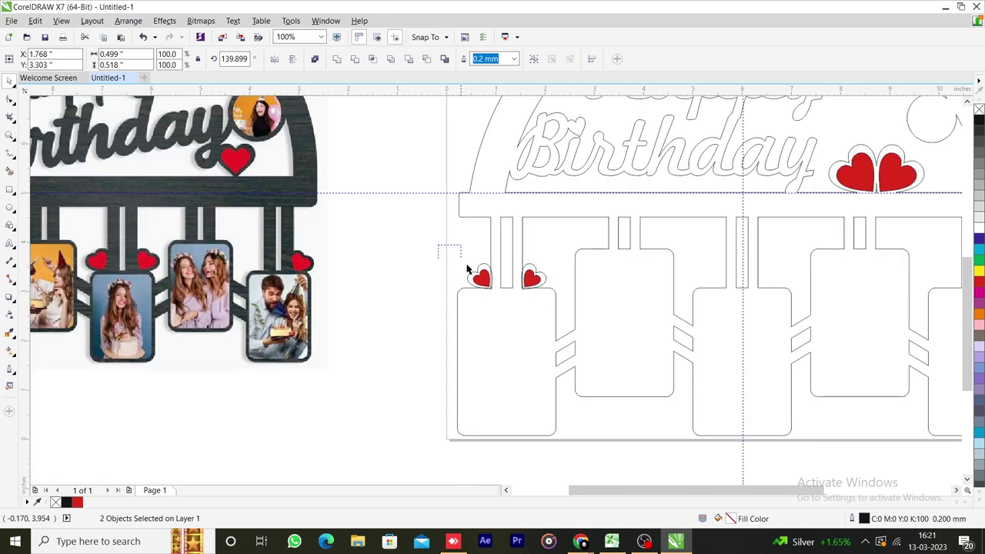
{"action": "left_click_drag", "start_coordinate": [440, 246], "coordinate": [575, 320]}
{"action": "left_click_drag", "start_coordinate": [508, 277], "coordinate": [860, 239]}
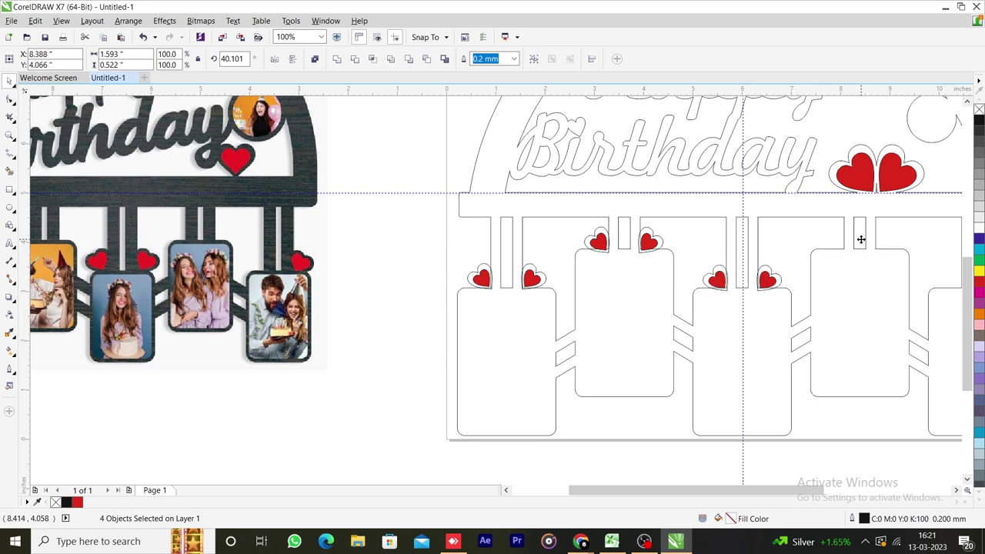
{"action": "scroll", "coordinate": [615, 275], "scroll_direction": "down", "scroll_amount": 2}
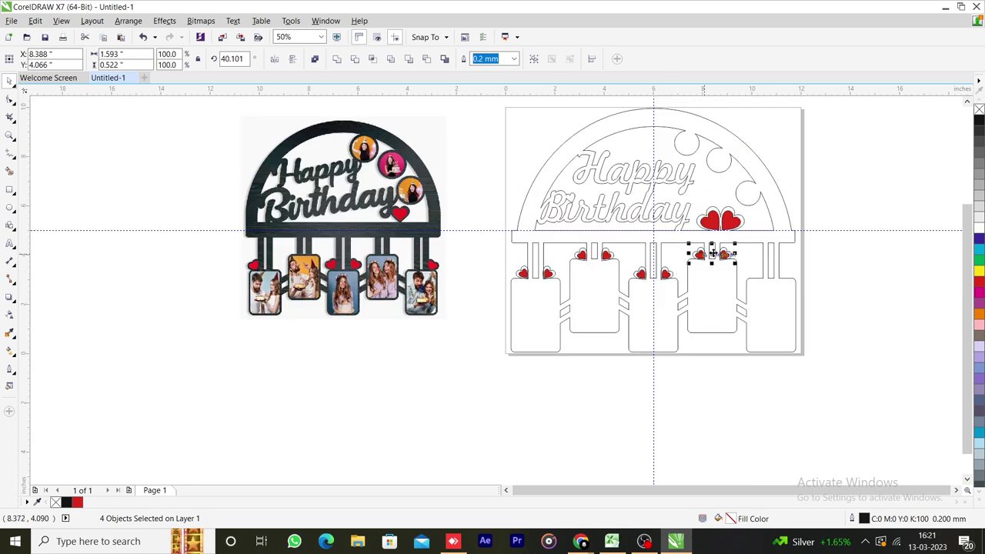
{"action": "left_click_drag", "start_coordinate": [712, 252], "coordinate": [770, 273]}
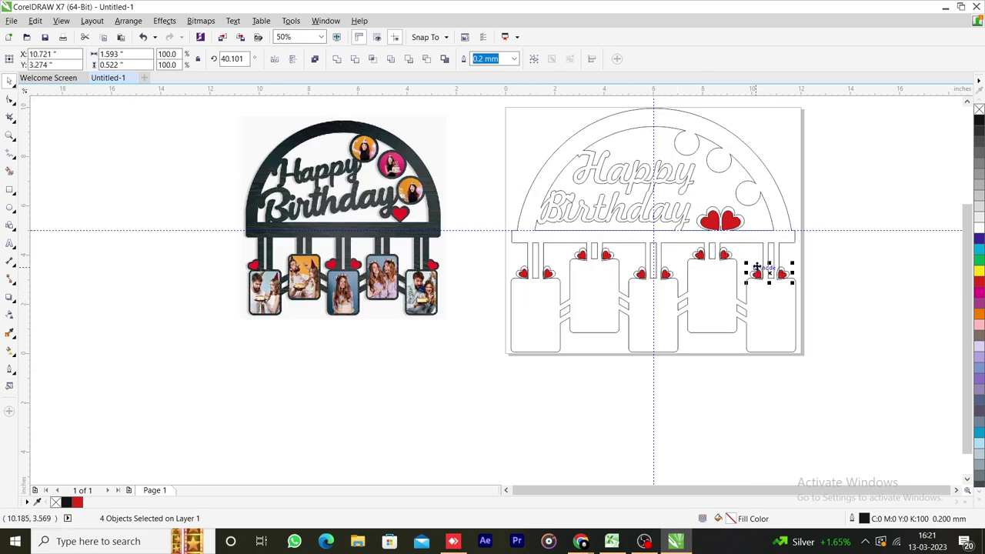
- Nudge the rightmost panel's hearts 0.06 inches right and 0.03 inches up so they overlap its straps evenly
{"action": "scroll", "coordinate": [795, 271], "scroll_direction": "up", "scroll_amount": 2}
{"action": "scroll", "coordinate": [747, 264], "scroll_direction": "down", "scroll_amount": 2}
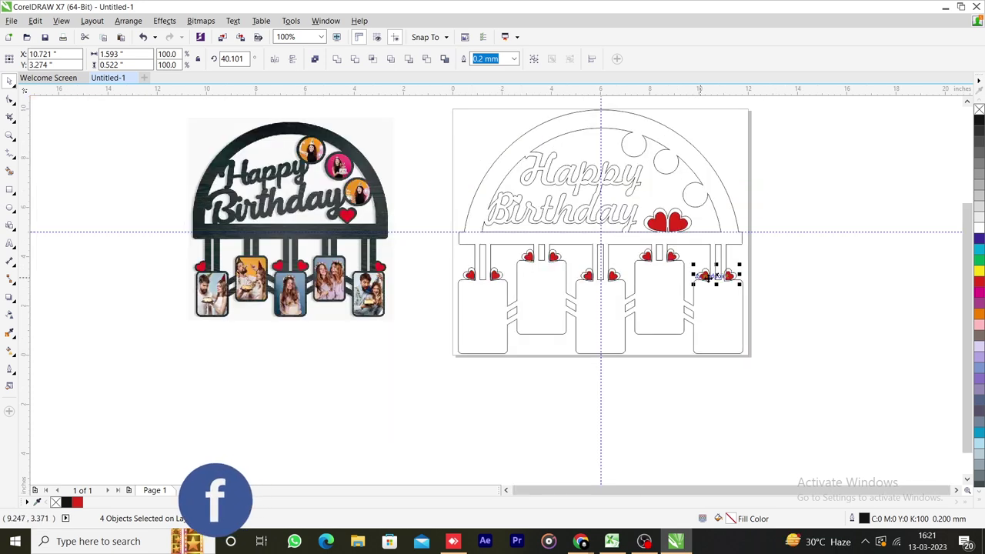
{"action": "scroll", "coordinate": [748, 273], "scroll_direction": "up", "scroll_amount": 4}
{"action": "scroll", "coordinate": [714, 283], "scroll_direction": "up", "scroll_amount": 4}
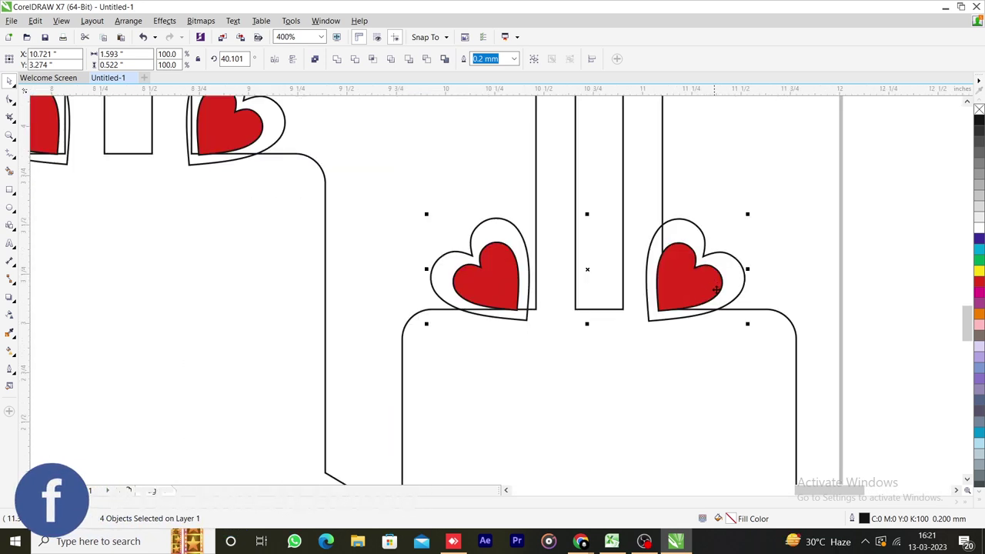
{"action": "key", "text": "Up"}
{"action": "key", "text": "Right"}
{"action": "key", "text": "Right"}
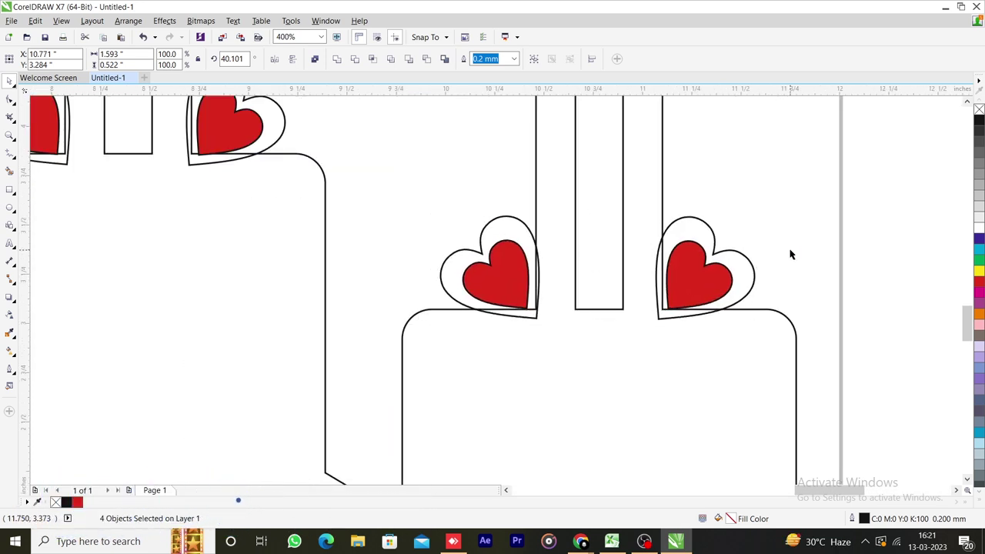
{"action": "key", "text": "Up"}
{"action": "key", "text": "Up"}
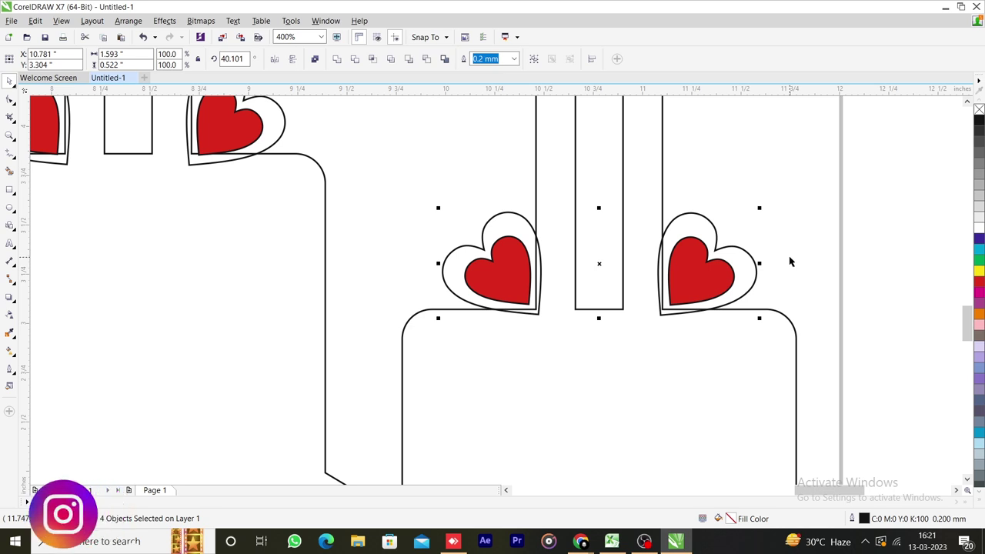
{"action": "left_click", "coordinate": [839, 256]}
- Nudge the fourth panel's hearts 0.03 inches up so they sit on its top edge
{"action": "scroll", "coordinate": [838, 255], "scroll_direction": "down", "scroll_amount": 4}
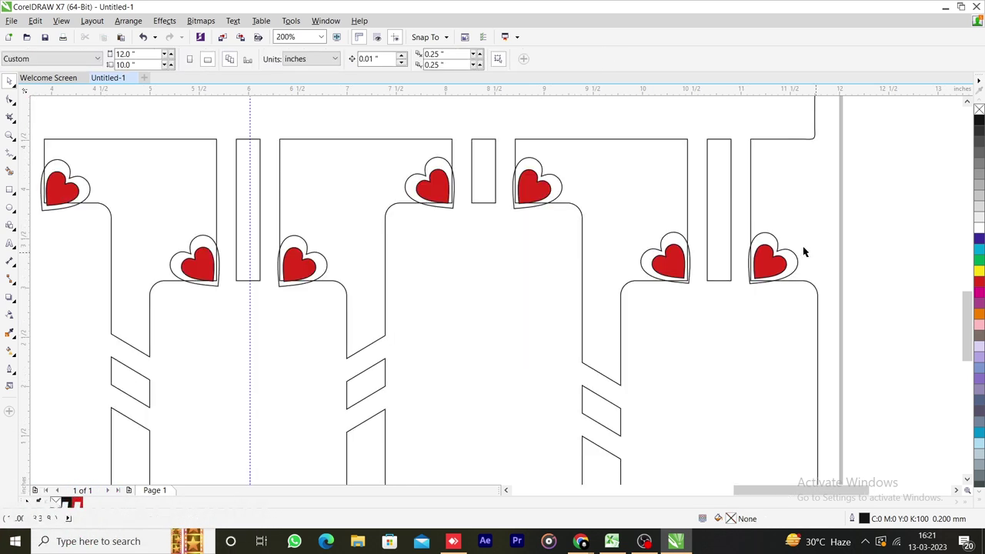
{"action": "left_click_drag", "start_coordinate": [586, 199], "coordinate": [681, 222]}
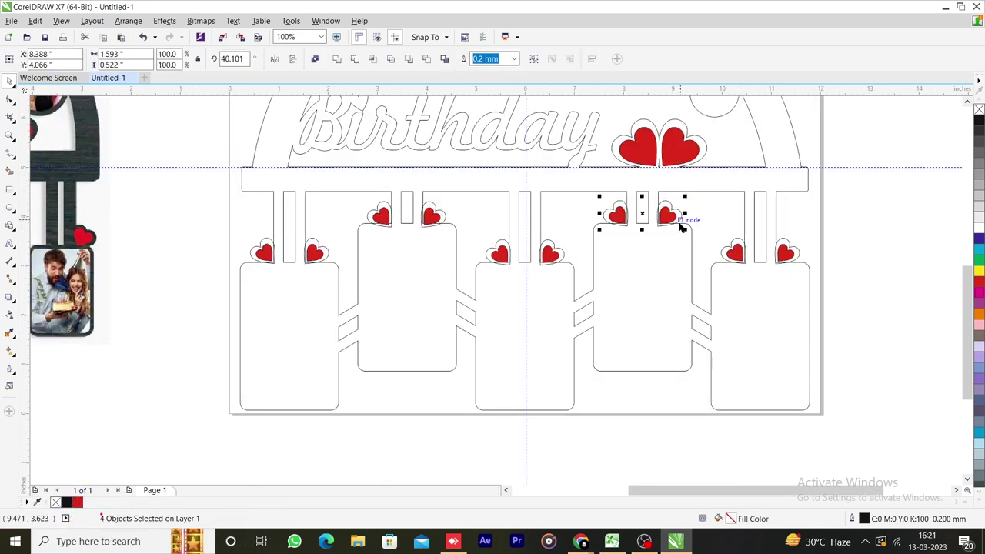
{"action": "scroll", "coordinate": [681, 222], "scroll_direction": "up", "scroll_amount": 2}
{"action": "key", "text": "Up"}
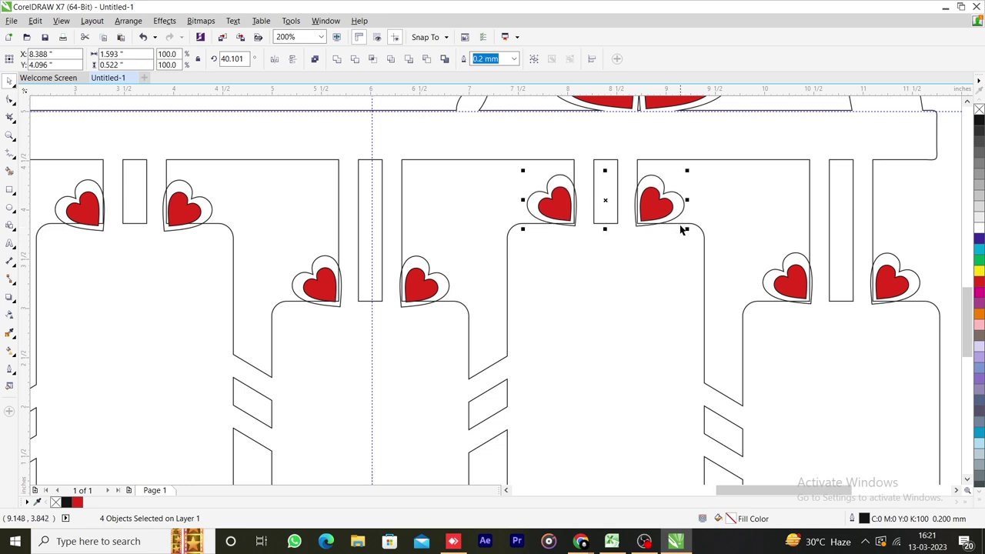
- Nudge the hearts on the middle and second panels slightly upward to match the others
{"action": "scroll", "coordinate": [723, 221], "scroll_direction": "down", "scroll_amount": 2}
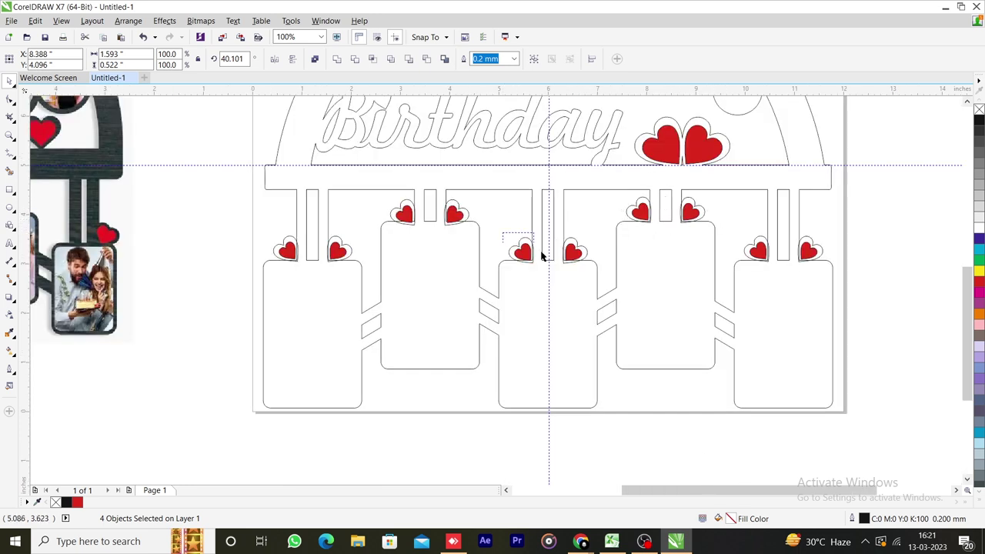
{"action": "left_click_drag", "start_coordinate": [541, 256], "coordinate": [597, 279]}
{"action": "scroll", "coordinate": [571, 257], "scroll_direction": "up", "scroll_amount": 2}
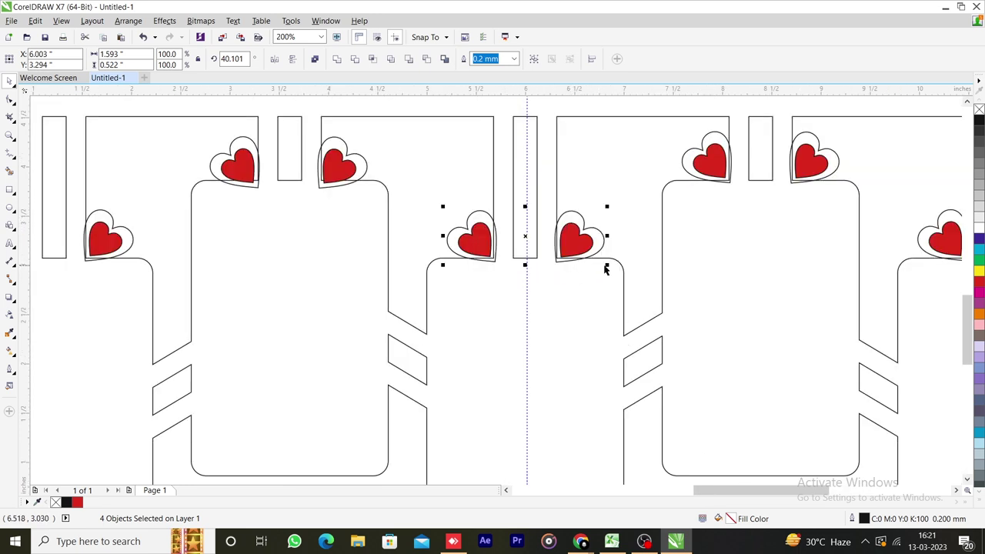
{"action": "scroll", "coordinate": [605, 268], "scroll_direction": "down", "scroll_amount": 2}
{"action": "key", "text": "Up"}
{"action": "key", "text": "Up"}
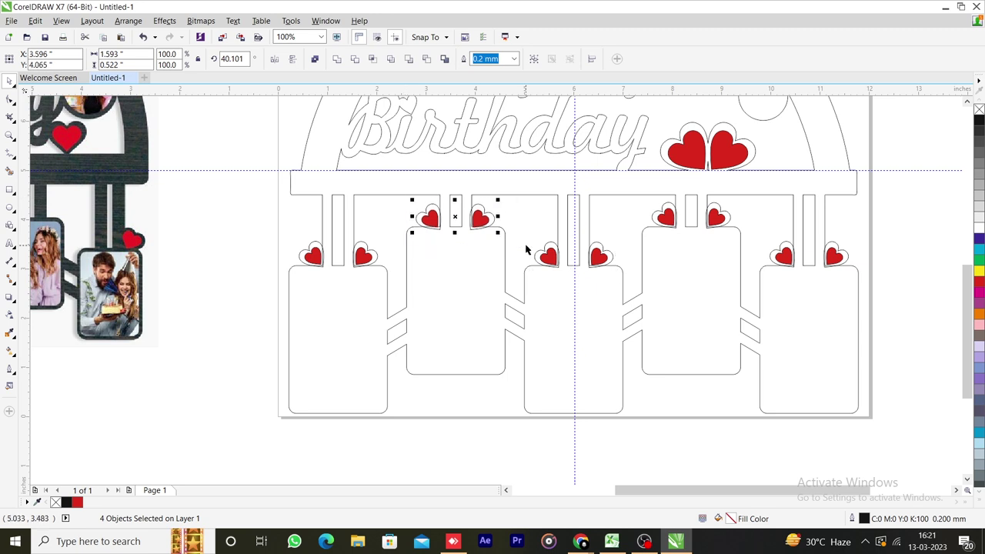
{"action": "key", "text": "Up"}
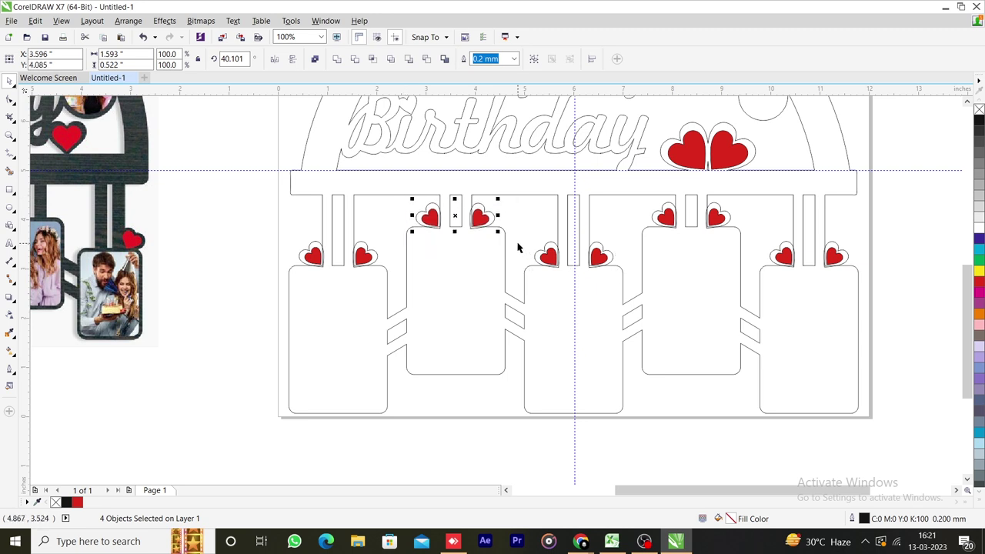
{"action": "left_click", "coordinate": [291, 242]}
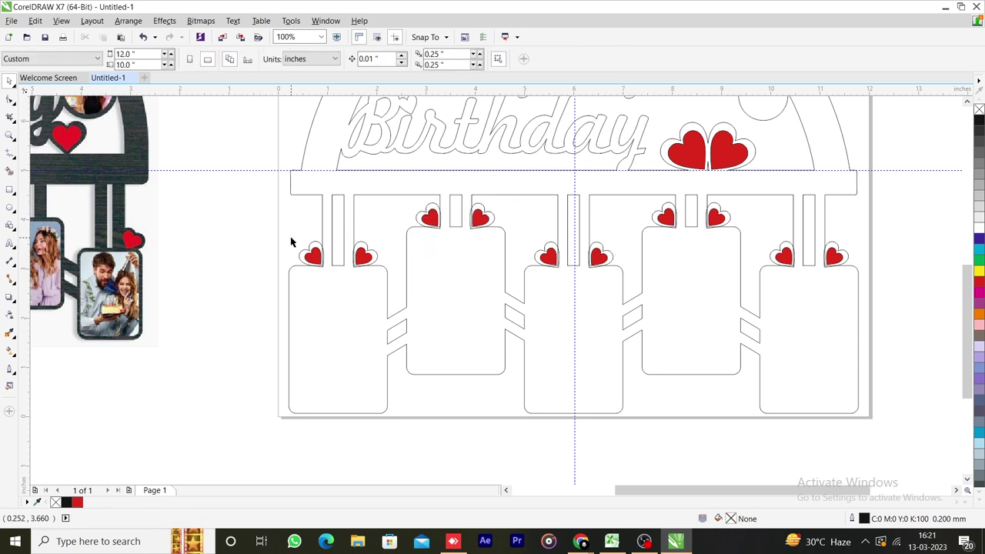
- Weld the ten small outer hearts on the five panels to the frame outline, leaving the red inner hearts separate
{"action": "left_click", "coordinate": [305, 253]}
{"action": "left_click", "coordinate": [366, 246], "text": "shift"}
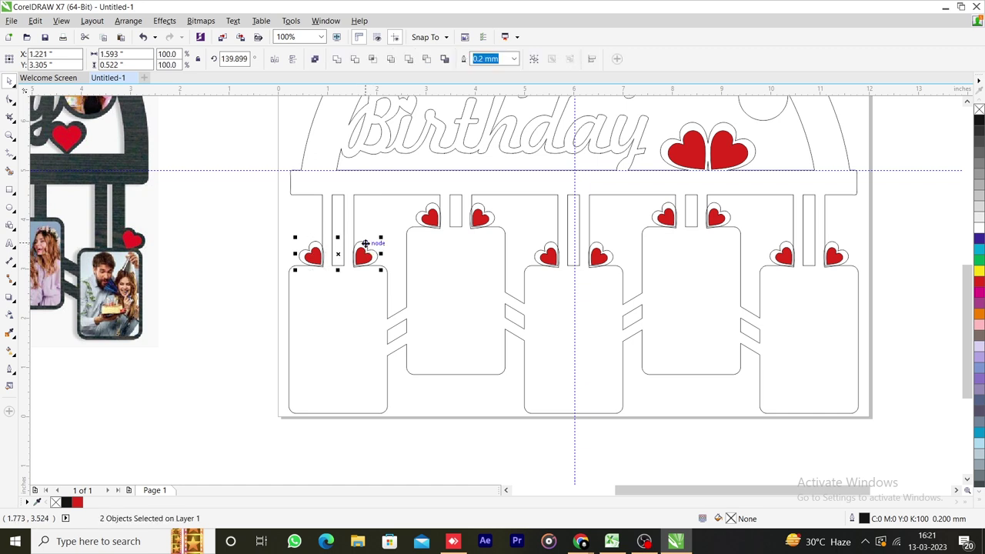
{"action": "left_click", "coordinate": [425, 216], "text": "shift"}
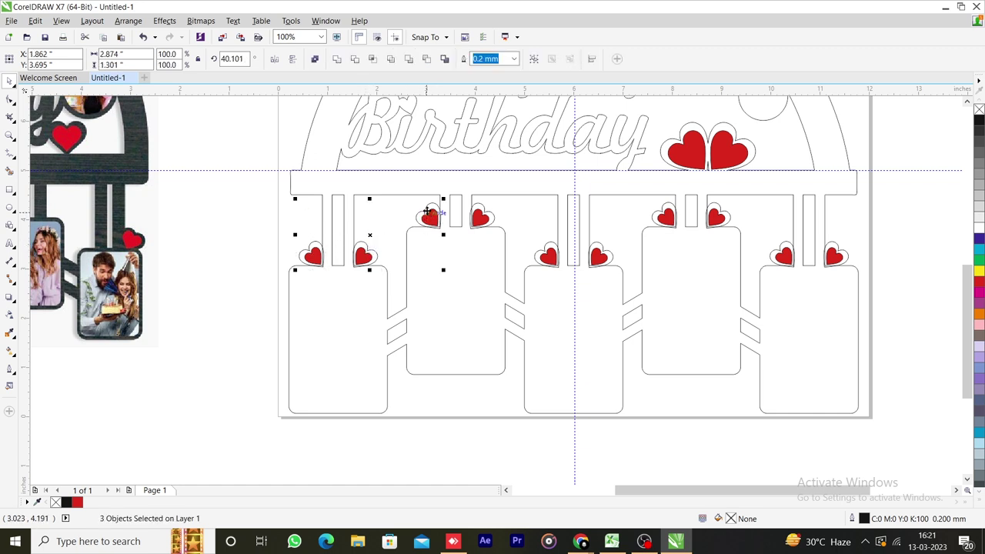
{"action": "left_click", "coordinate": [482, 213], "text": "shift"}
{"action": "left_click", "coordinate": [547, 248], "text": "shift"}
{"action": "left_click", "coordinate": [597, 248], "text": "shift"}
{"action": "left_click", "coordinate": [671, 209], "text": "shift"}
{"action": "left_click", "coordinate": [719, 208], "text": "shift"}
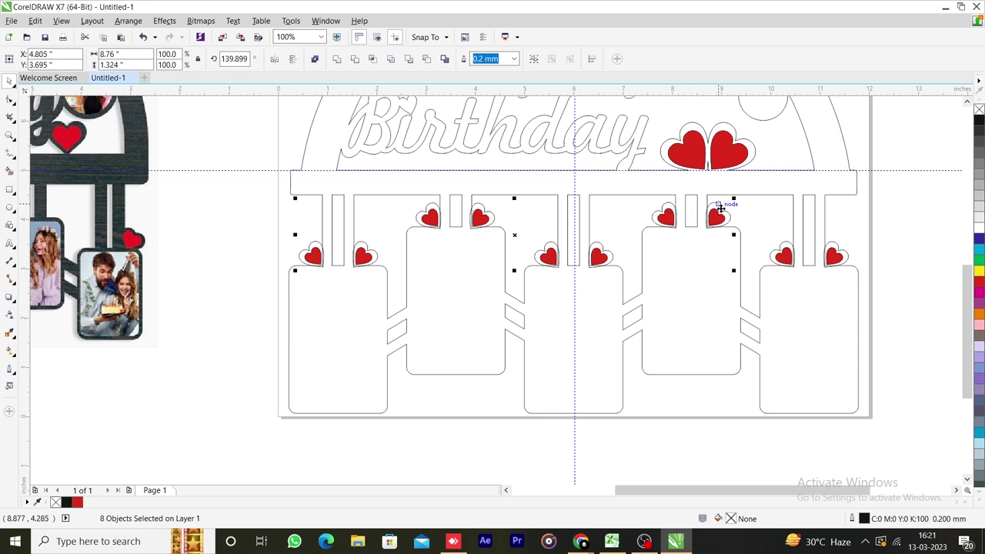
{"action": "left_click", "coordinate": [787, 247], "text": "shift"}
{"action": "left_click", "coordinate": [836, 245], "text": "shift"}
{"action": "left_click", "coordinate": [831, 267], "text": "shift"}
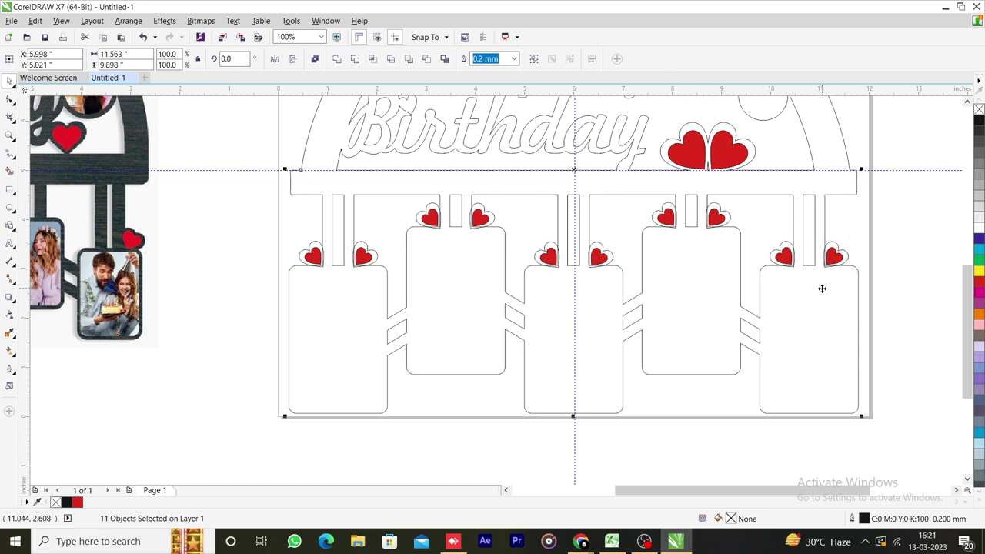
{"action": "left_click", "coordinate": [209, 169]}
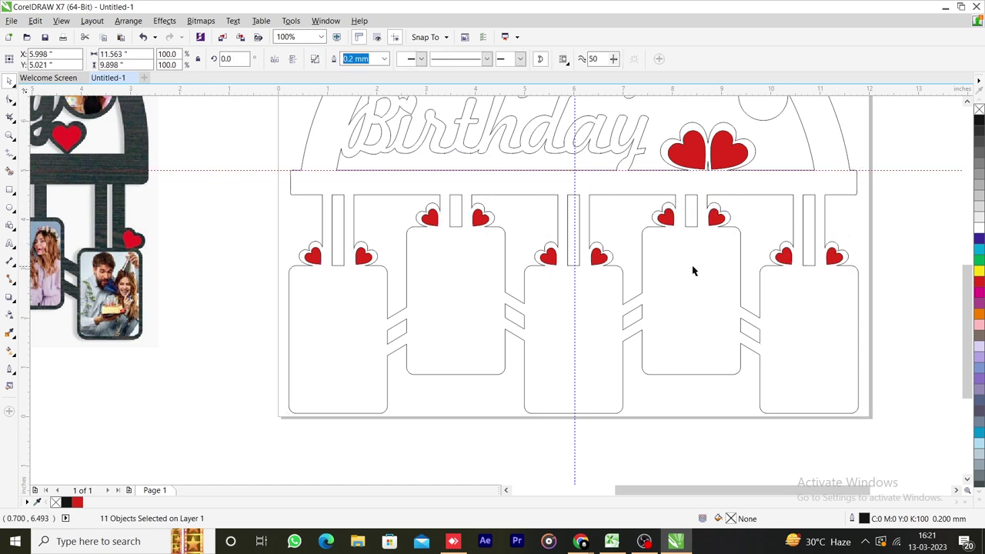
- Try a black fill on the welded frame to preview the whole design, and undo the fill
{"action": "left_click", "coordinate": [796, 292]}
{"action": "left_click", "coordinate": [978, 120]}
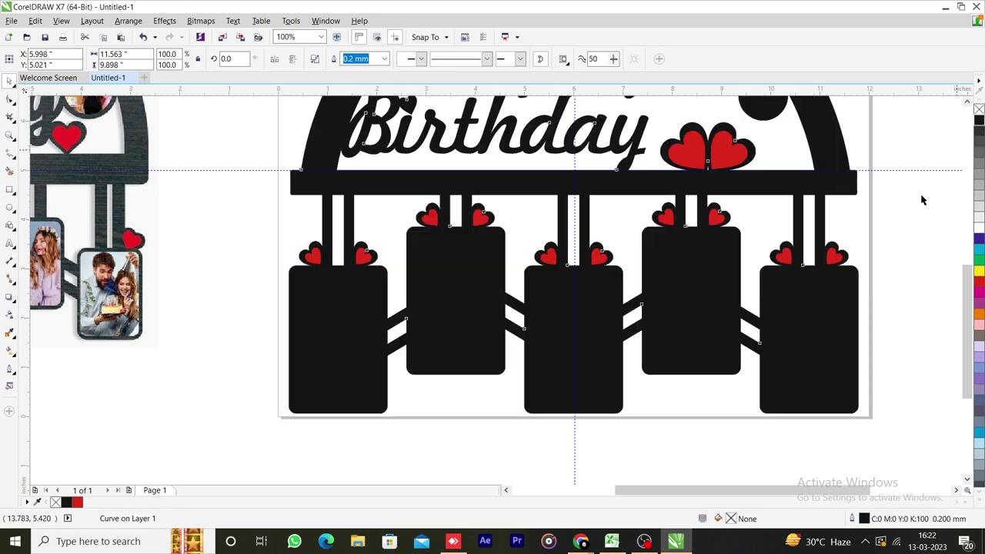
{"action": "left_click", "coordinate": [911, 209]}
{"action": "scroll", "coordinate": [821, 264], "scroll_direction": "down", "scroll_amount": 1}
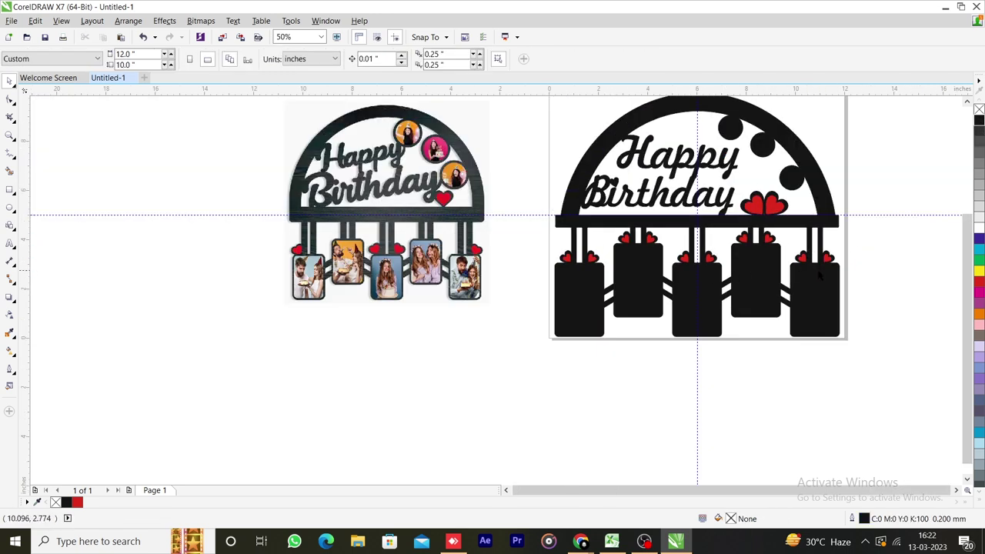
{"action": "key", "text": "ctrl+z"}
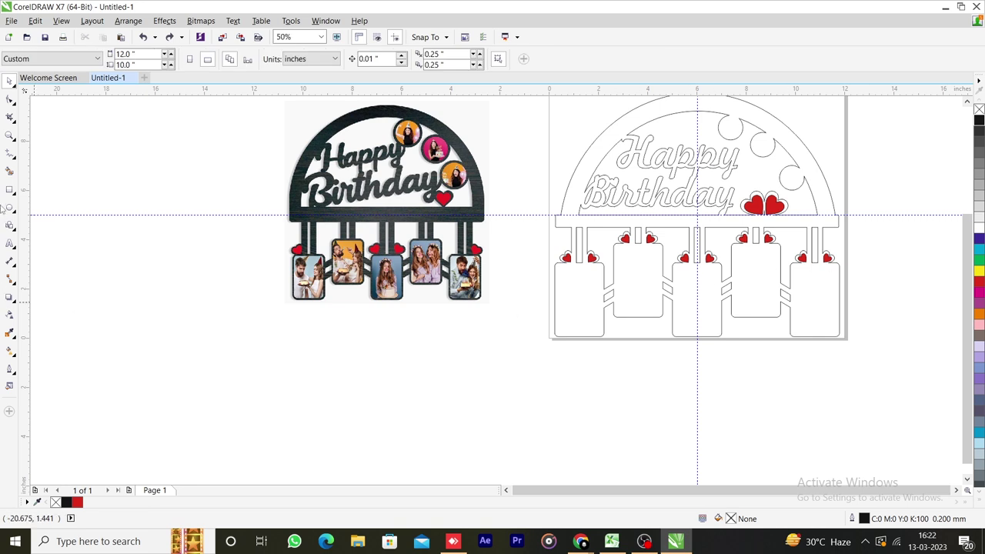
- Draw a rectangle inside the first panel and set its size to 1.5 inches wide by 2.5 inches high
{"action": "left_click", "coordinate": [9, 189]}
{"action": "scroll", "coordinate": [585, 296], "scroll_direction": "up", "scroll_amount": 1}
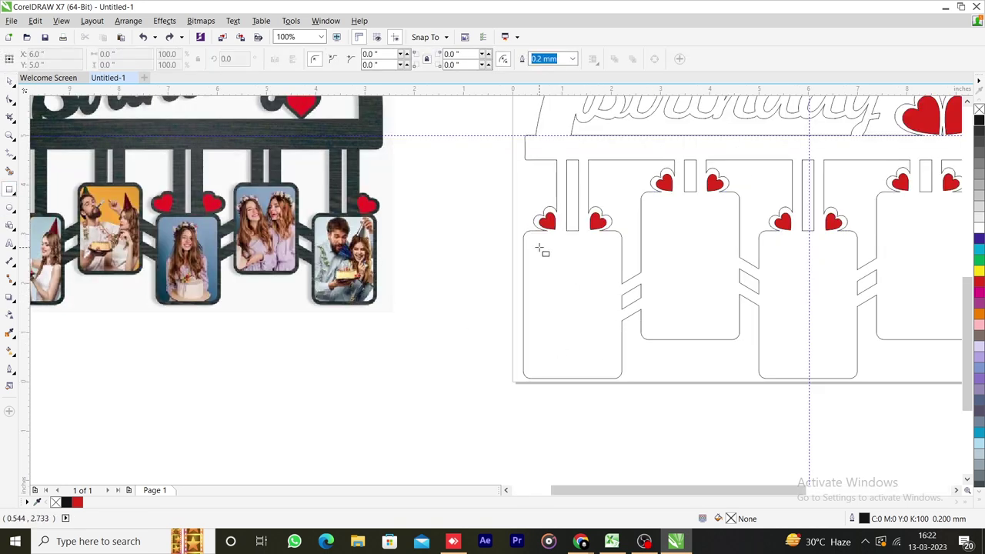
{"action": "mouse_move", "coordinate": [523, 238]}
{"action": "left_mouse_down"}
{"action": "mouse_move", "coordinate": [567, 347]}
{"action": "mouse_move", "coordinate": [623, 374]}
{"action": "left_mouse_up"}
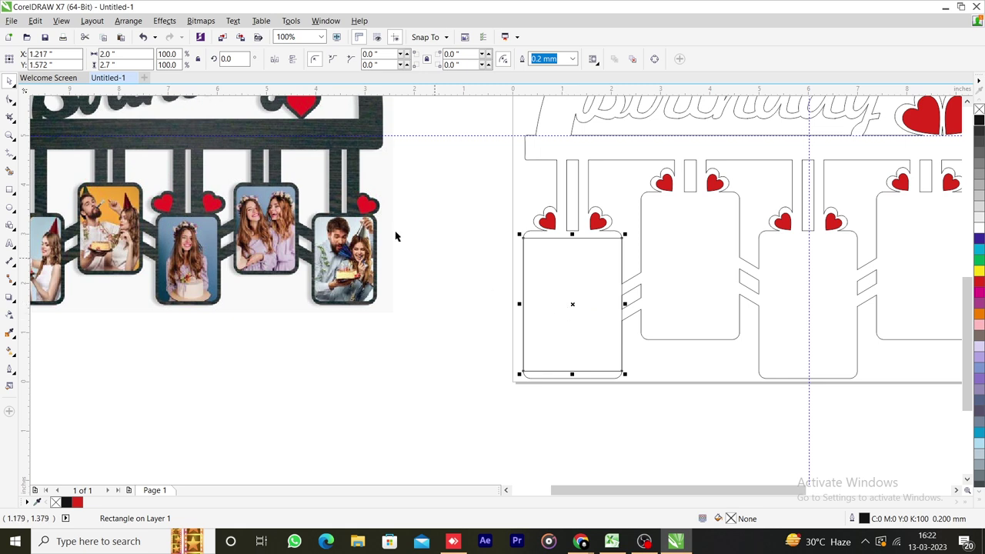
{"action": "left_click", "coordinate": [107, 54]}
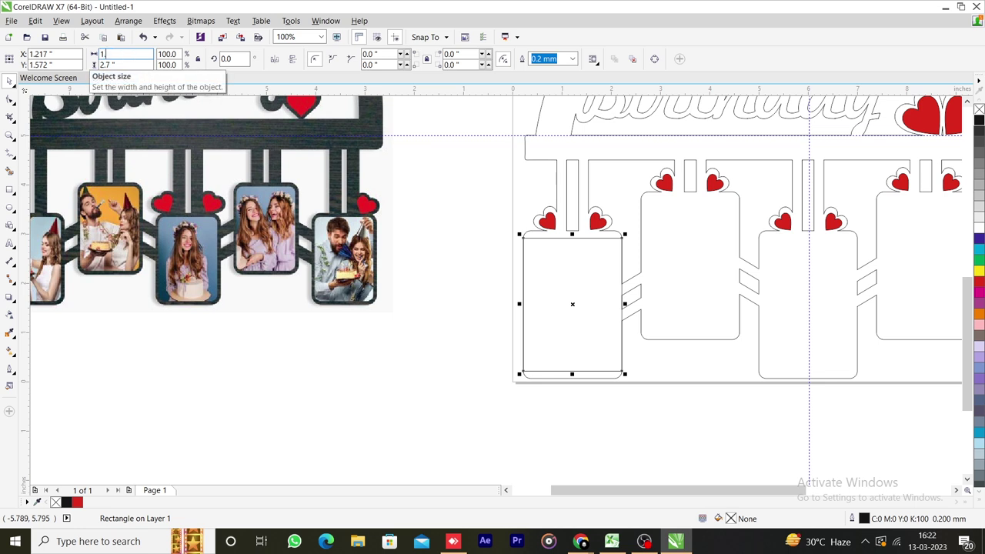
{"action": "left_click_drag", "start_coordinate": [127, 66], "coordinate": [95, 67]}
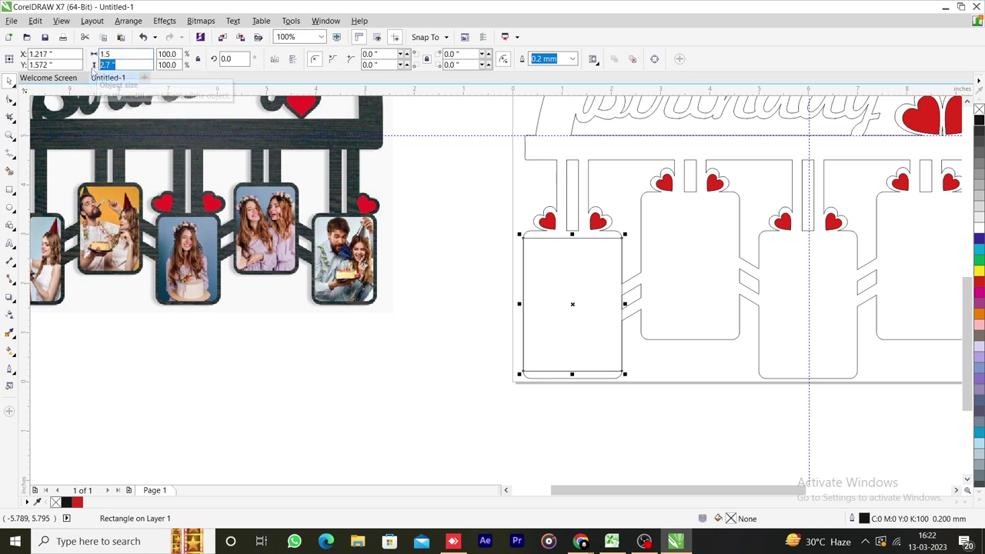
{"action": "type", "text": "2.5"}
{"action": "key", "text": "Return"}
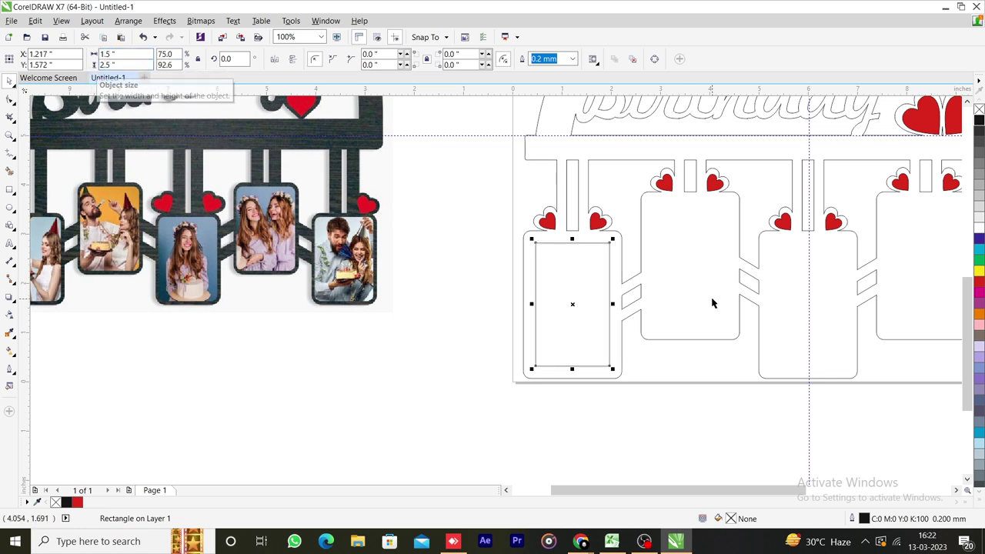
- Round all four corners of the first panel's inner rectangle to a radius of about 0.142 inches
{"action": "key", "text": "F3"}
{"action": "scroll", "coordinate": [560, 282], "scroll_direction": "up", "scroll_amount": 1}
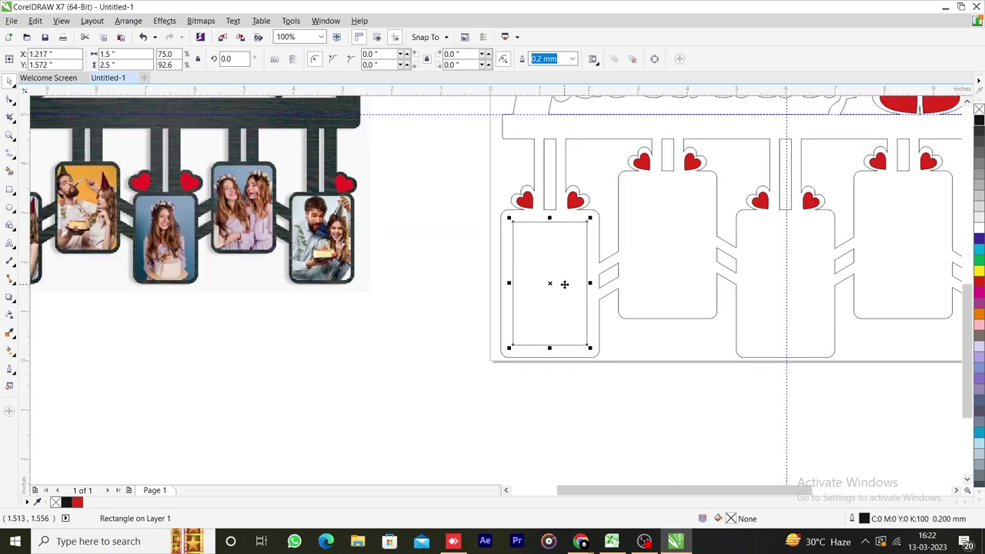
{"action": "left_click", "coordinate": [10, 99]}
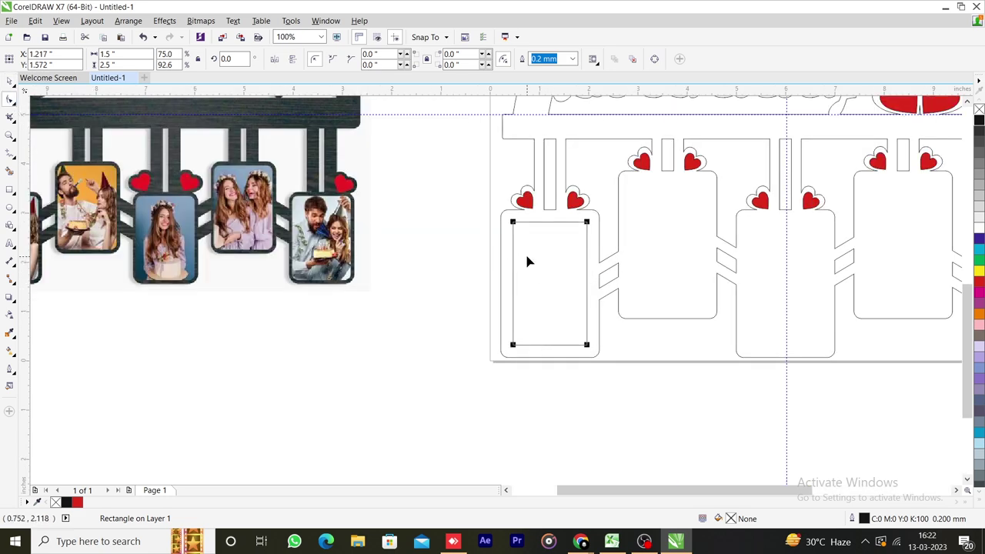
{"action": "left_click_drag", "start_coordinate": [513, 224], "coordinate": [513, 248]}
{"action": "key", "text": "space"}
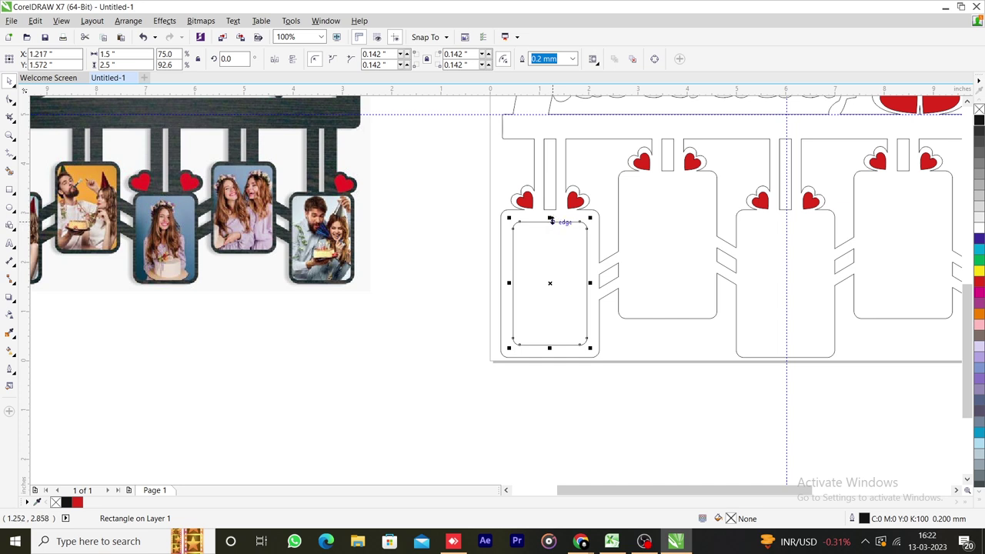
- Resize the first panel's inner rectangle to 1.8 inches wide by 2.8 inches high
{"action": "double_click", "coordinate": [108, 54]}
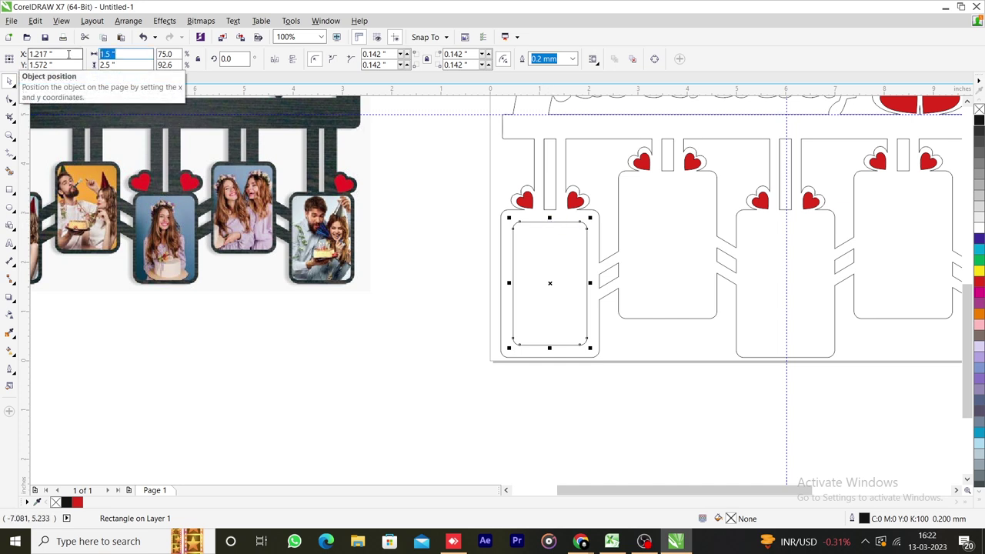
{"action": "key", "text": "Tab"}
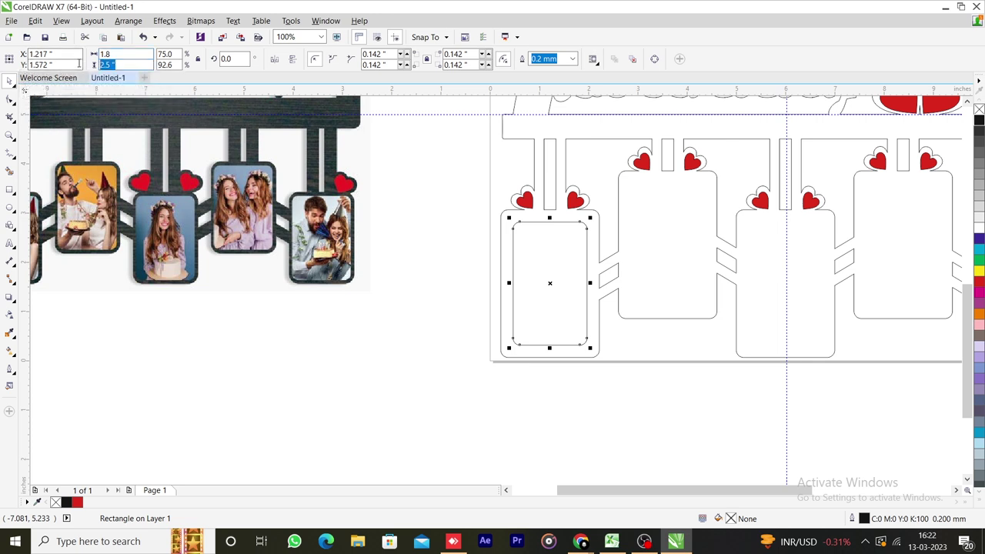
{"action": "type", "text": "2.8"}
{"action": "key", "text": "Return"}
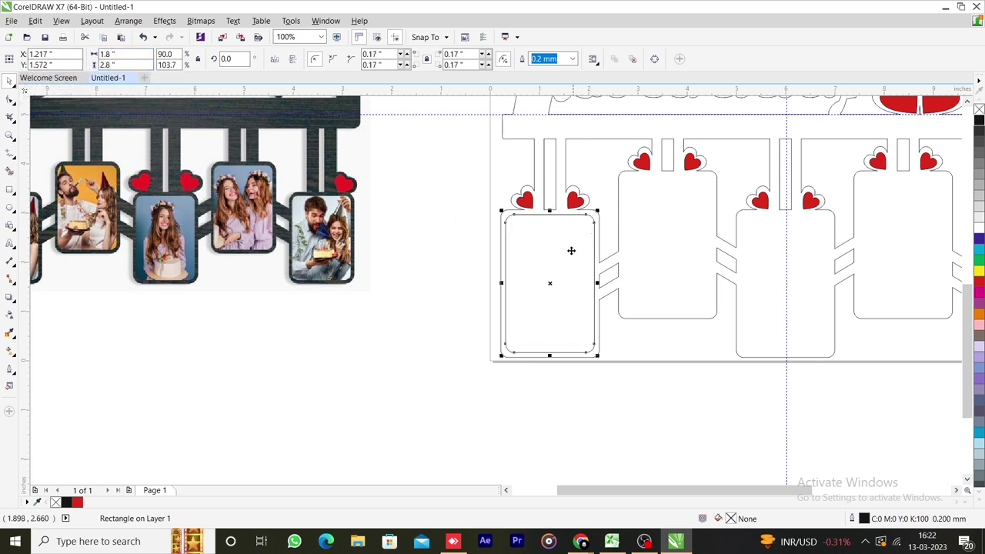
- Reduce the corner rounding of the first panel's inner rectangle to about 0.062 inches
{"action": "left_click", "coordinate": [17, 104]}
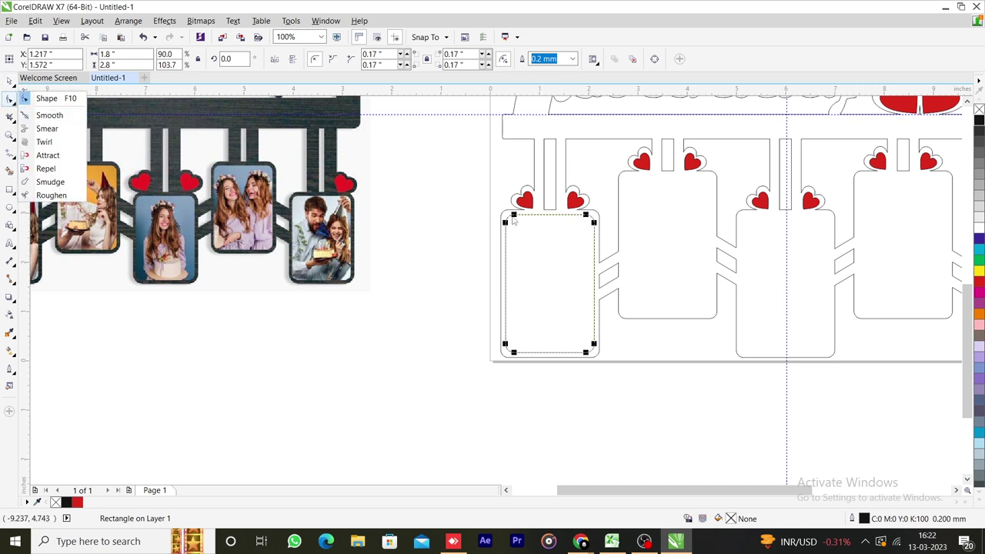
{"action": "left_click", "coordinate": [508, 225]}
{"action": "scroll", "coordinate": [508, 226], "scroll_direction": "up", "scroll_amount": 1}
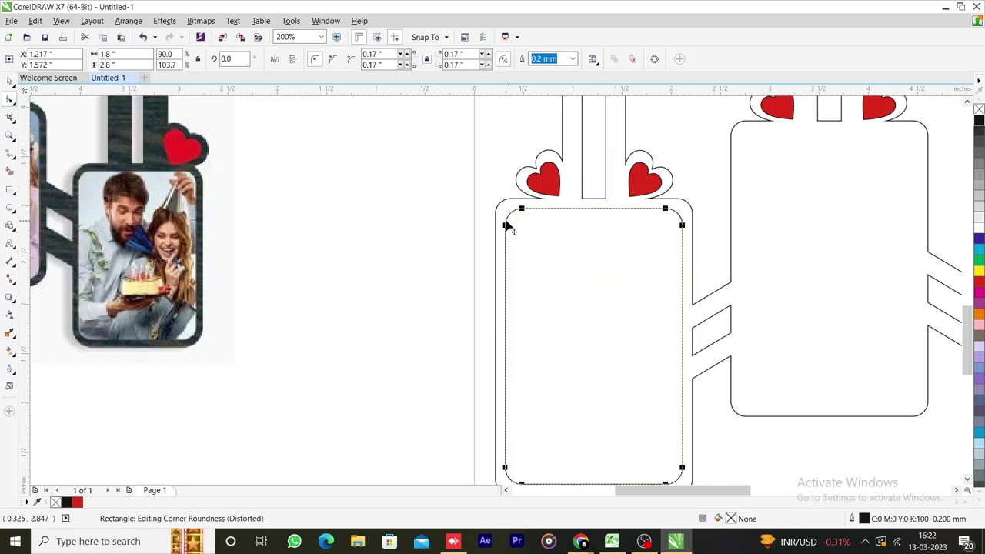
{"action": "left_click_drag", "start_coordinate": [508, 227], "coordinate": [508, 213]}
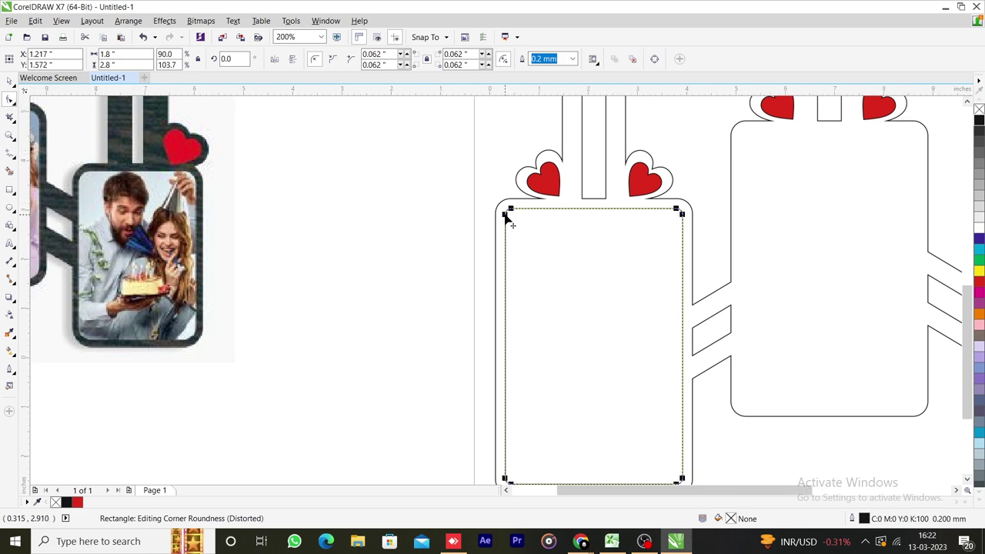
{"action": "scroll", "coordinate": [523, 231], "scroll_direction": "down", "scroll_amount": 1}
{"action": "key", "text": "space"}
{"action": "scroll", "coordinate": [520, 229], "scroll_direction": "down", "scroll_amount": 1}
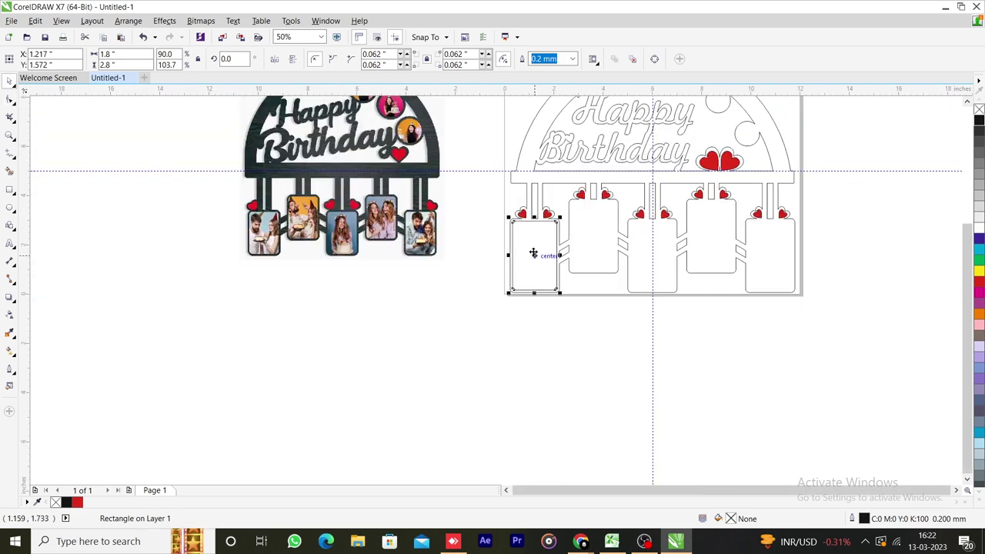
- Copy the rounded inner rectangle from the first panel into each of the other four panels
{"action": "left_click_drag", "start_coordinate": [536, 253], "coordinate": [593, 240]}
{"action": "left_click_drag", "start_coordinate": [593, 235], "coordinate": [653, 257]}
{"action": "right_click", "coordinate": [652, 256]}
{"action": "left_click_drag", "start_coordinate": [663, 253], "coordinate": [712, 233]}
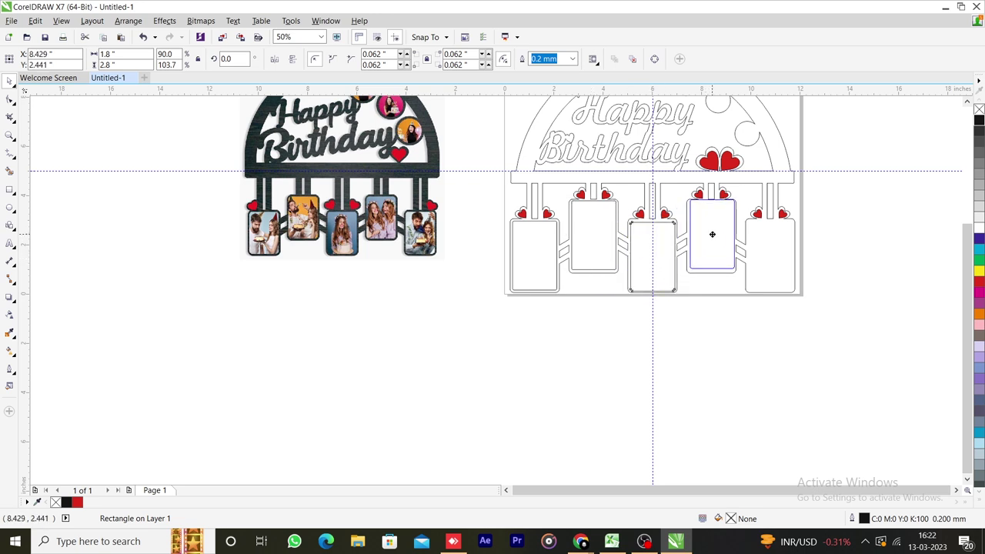
- Align the inner rectangles of the first, middle and fifth panels at the same height
{"action": "left_click", "coordinate": [773, 262]}
{"action": "left_click", "coordinate": [660, 269], "text": "shift"}
{"action": "left_click", "coordinate": [523, 264], "text": "shift"}
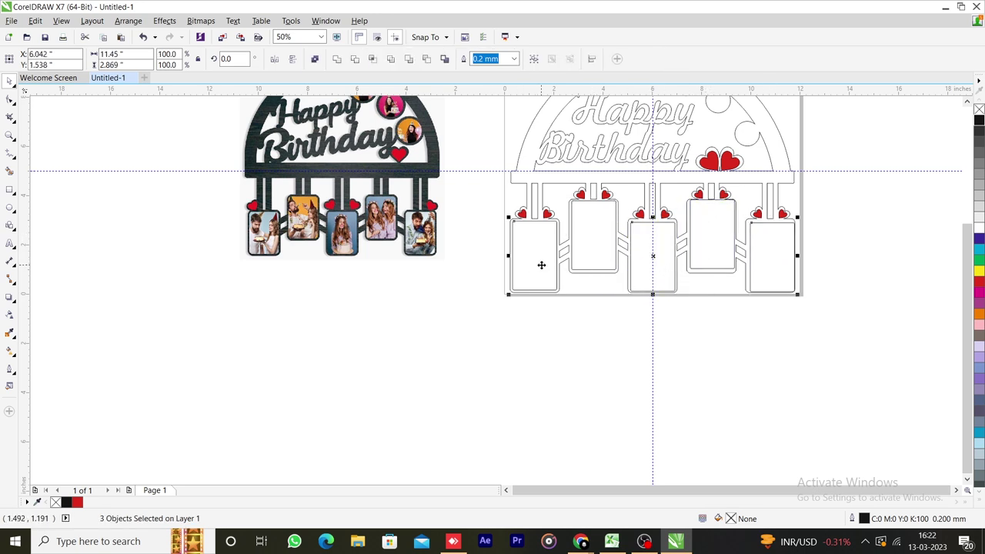
{"action": "key", "text": "e"}
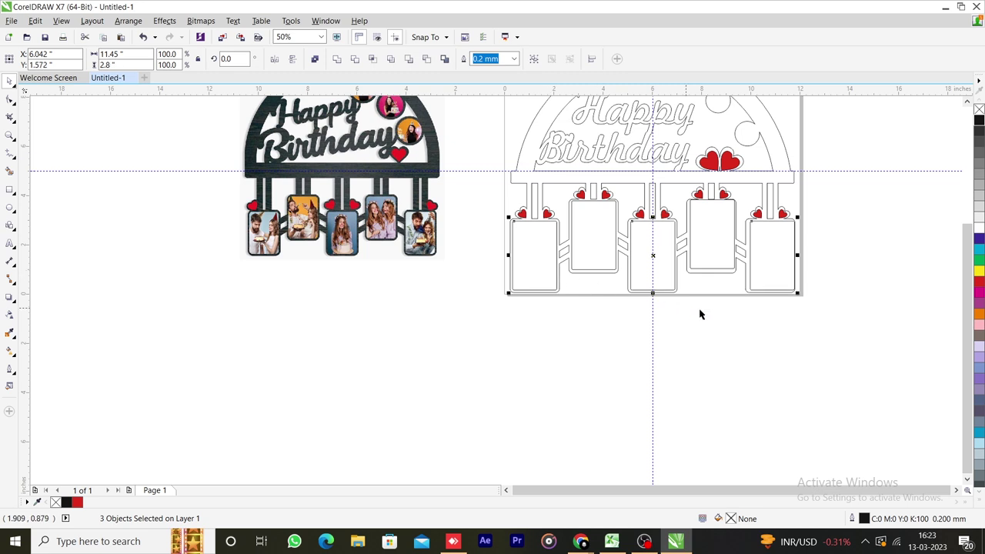
{"action": "left_click", "coordinate": [818, 320]}
{"action": "scroll", "coordinate": [780, 270], "scroll_direction": "up", "scroll_amount": 3}
{"action": "left_click", "coordinate": [778, 266]}
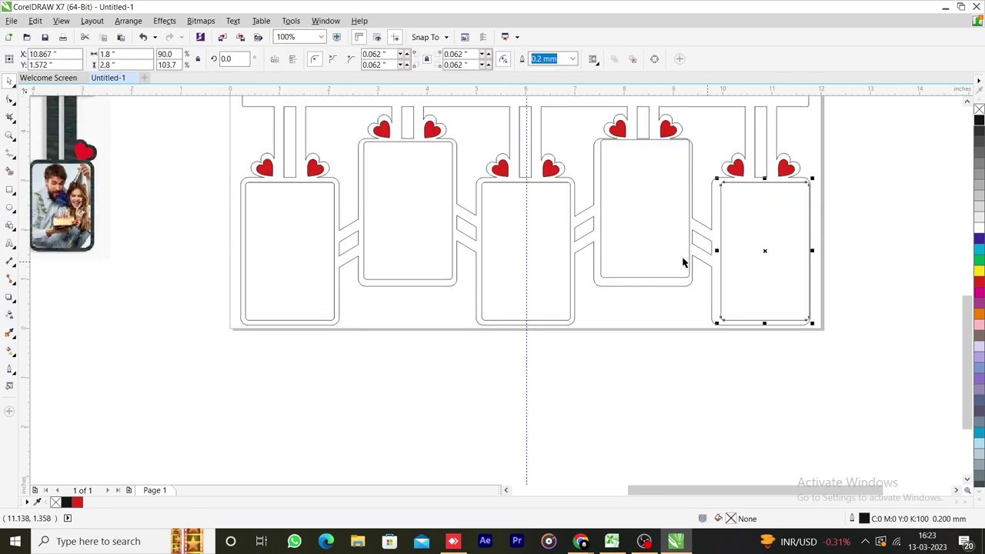
{"action": "left_click", "coordinate": [548, 256], "text": "shift"}
{"action": "left_click", "coordinate": [305, 243], "text": "shift"}
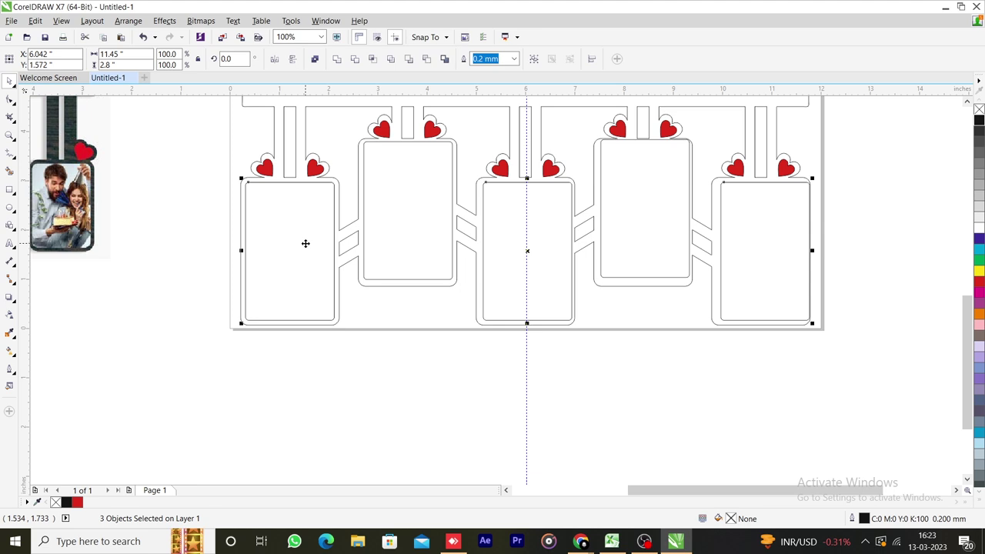
{"action": "key", "text": "p"}
- Nudge the fifth panel's inner rectangle about 0.08 inches left so it is centred in its panel
{"action": "left_click", "coordinate": [746, 271]}
{"action": "key", "text": "Left"}
{"action": "key", "text": "Left"}
{"action": "key", "text": "Left"}
{"action": "key", "text": "Left"}
{"action": "key", "text": "Left"}
{"action": "key", "text": "Left"}
{"action": "key", "text": "Left"}
{"action": "key", "text": "Left"}
{"action": "key", "text": "Left"}
{"action": "key", "text": "Left"}
{"action": "key", "text": "Left"}
{"action": "key", "text": "Left"}
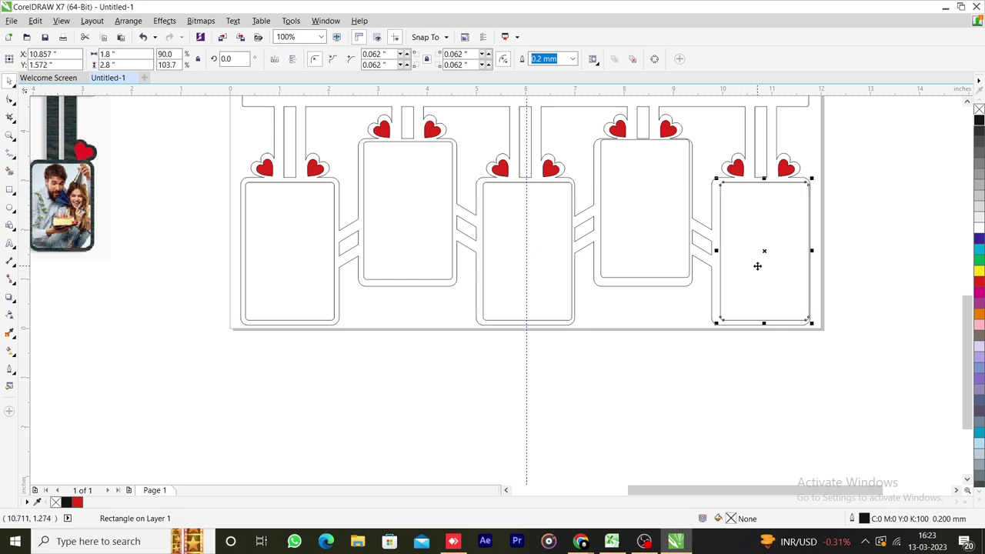
{"action": "key", "text": "Right"}
{"action": "key", "text": "Right"}
{"action": "key", "text": "Right"}
{"action": "key", "text": "Right"}
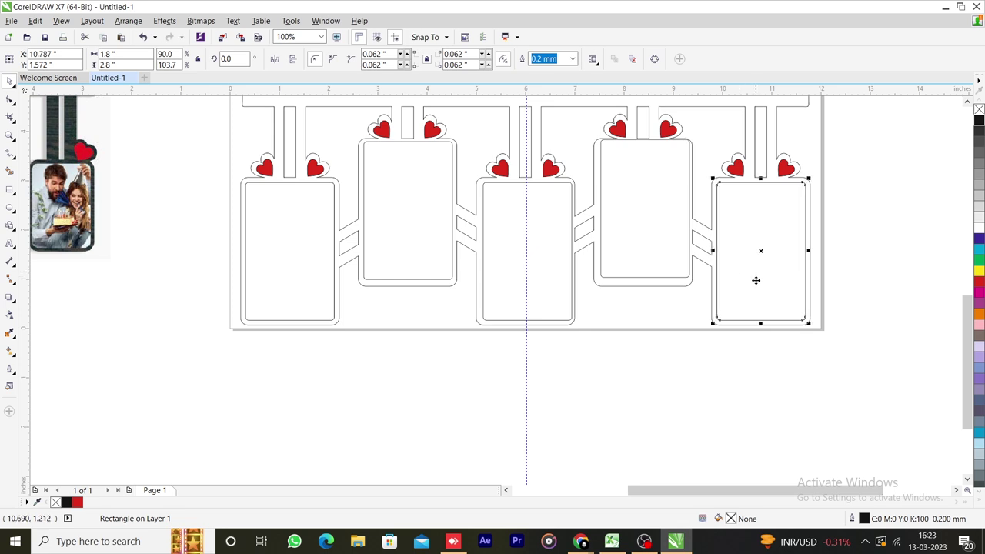
{"action": "left_click", "coordinate": [708, 316]}
- Nudge the fourth panel's inner rectangle left and down to X 8.389 and Y 2.371 inches to centre it in its panel
{"action": "left_click", "coordinate": [645, 233]}
{"action": "left_click_drag", "start_coordinate": [645, 233], "coordinate": [645, 234]}
{"action": "key", "text": "Down"}
{"action": "key", "text": "Down"}
{"action": "key", "text": "Down"}
{"action": "key", "text": "Down"}
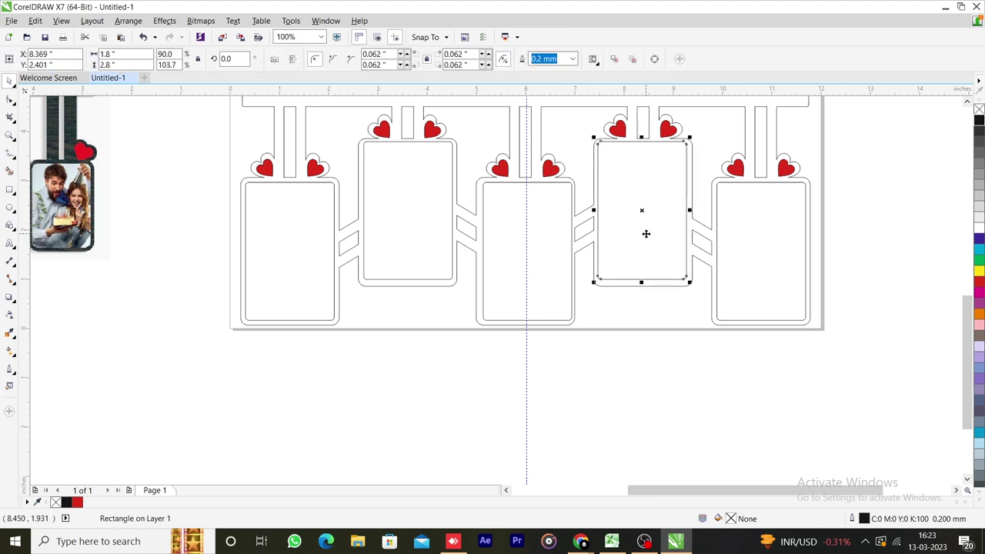
{"action": "key", "text": "Down"}
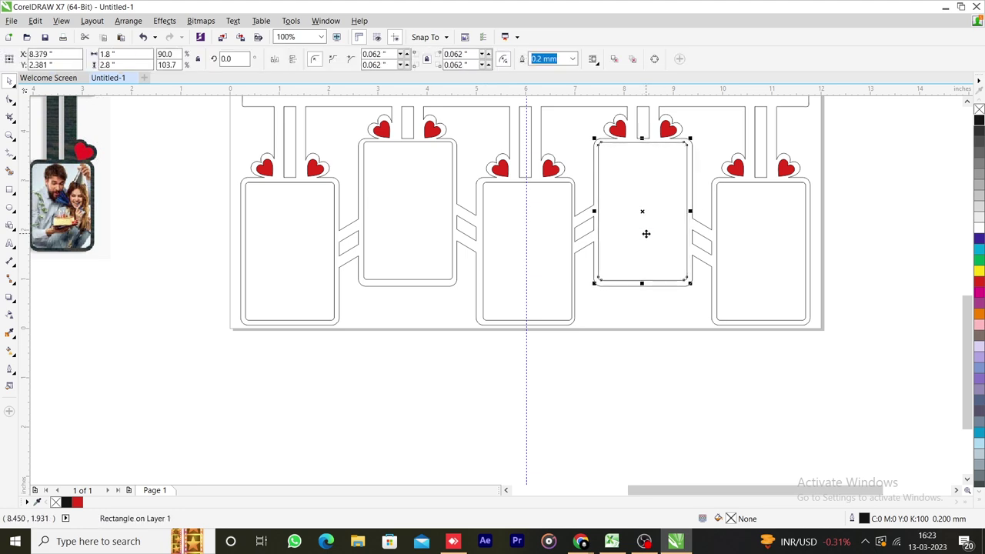
{"action": "key", "text": "Right"}
{"action": "key", "text": "Up"}
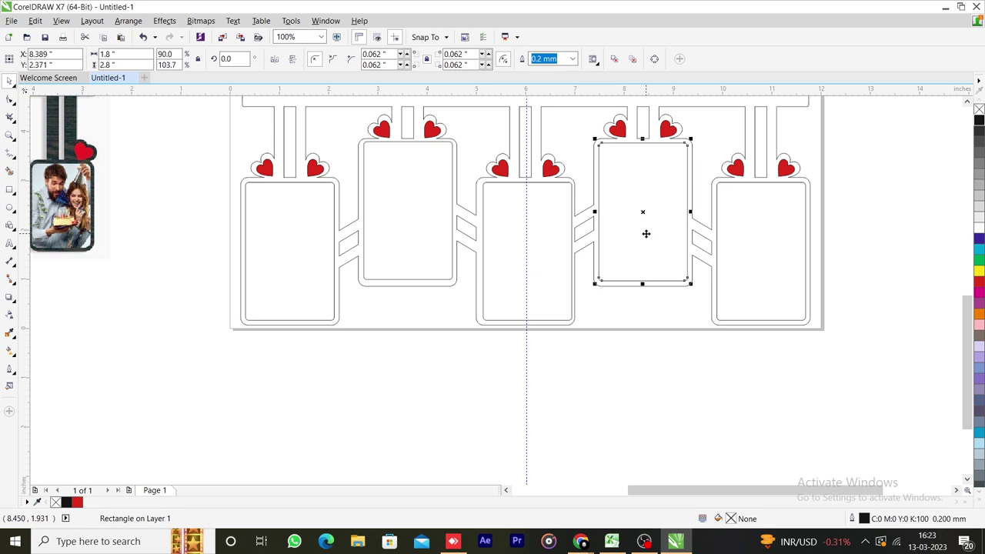
- Align the second panel's inner rectangle at the same height as the fourth panel's inner rectangle
{"action": "left_click", "coordinate": [500, 262]}
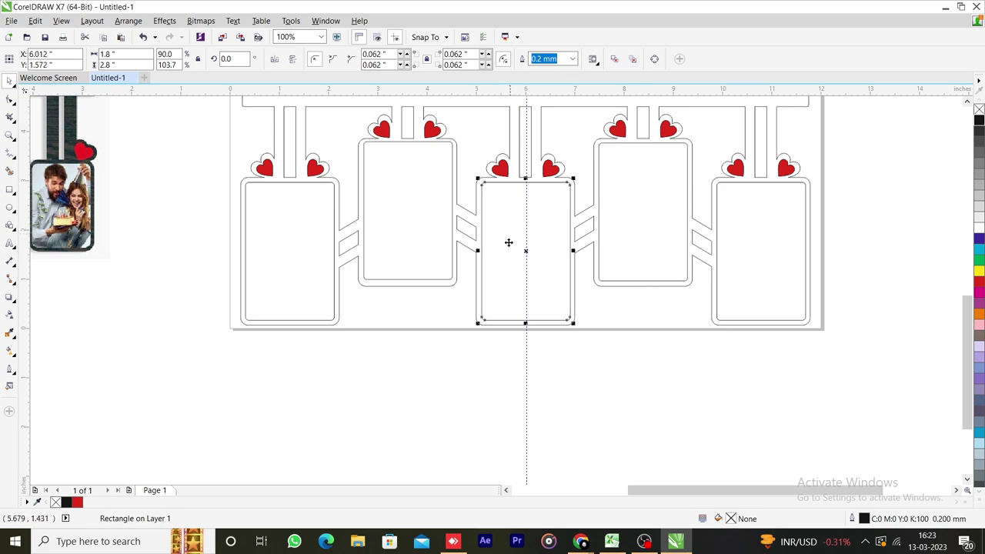
{"action": "key", "text": "Down"}
{"action": "left_click", "coordinate": [391, 186]}
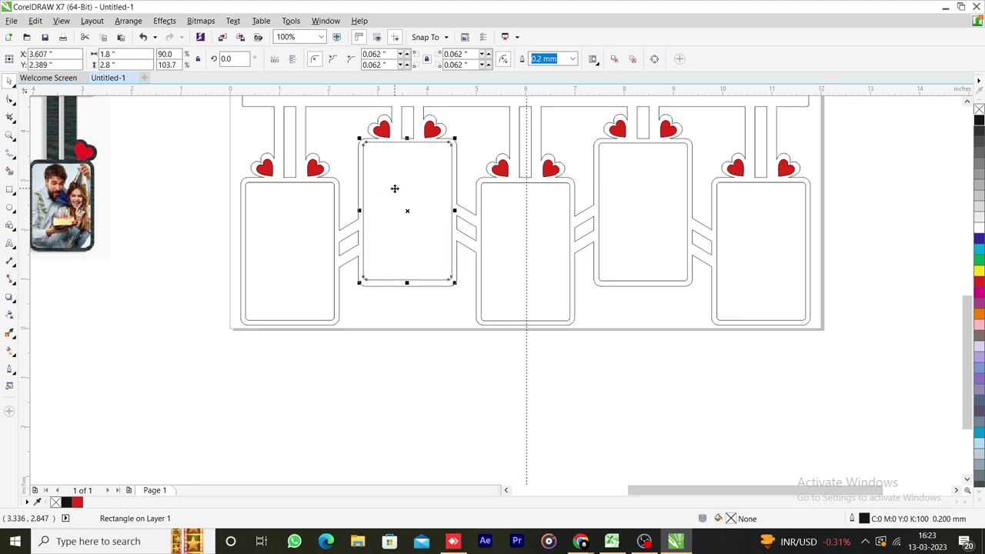
{"action": "left_click", "coordinate": [619, 242], "text": "shift"}
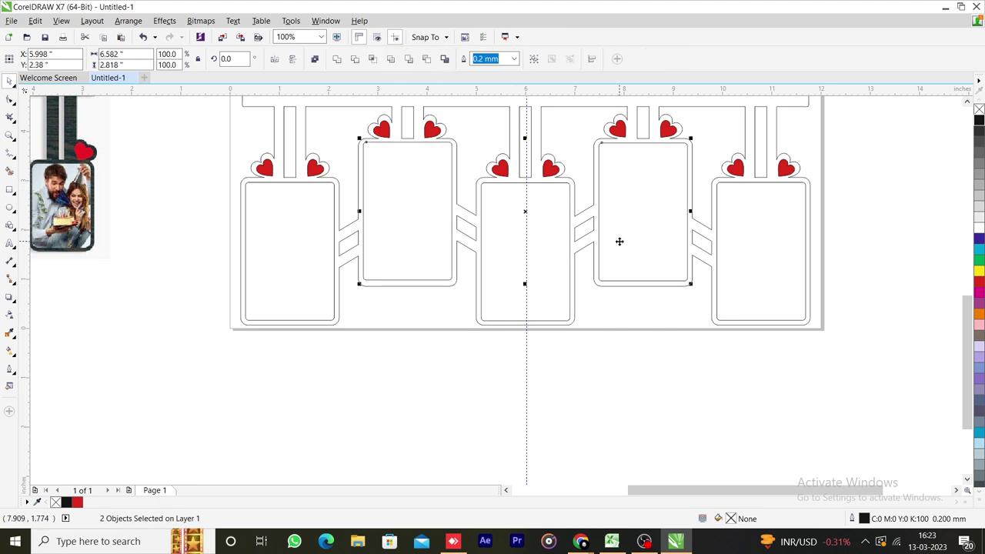
{"action": "left_click", "coordinate": [653, 351]}
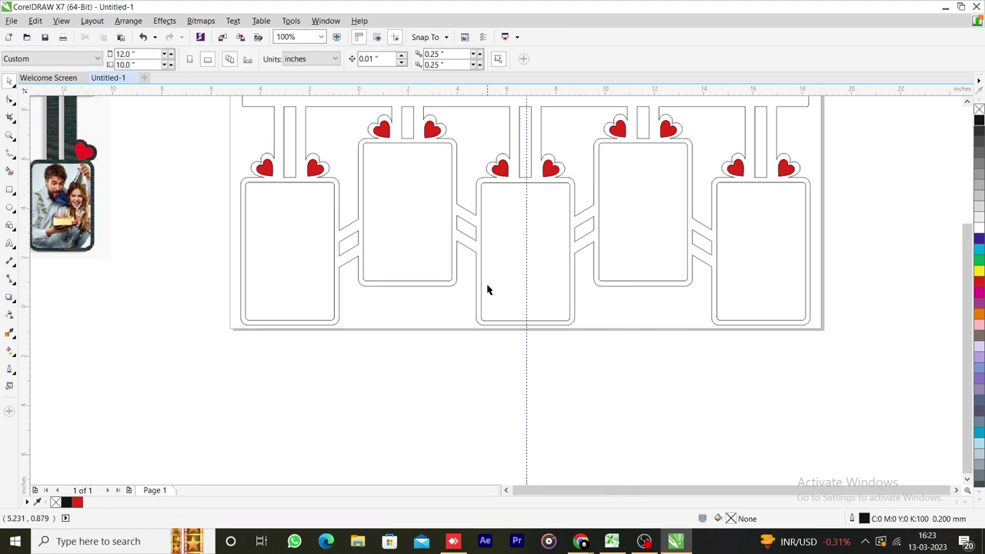
{"action": "scroll", "coordinate": [485, 285], "scroll_direction": "down", "scroll_amount": 2}
{"action": "left_click", "coordinate": [373, 259]}
{"action": "left_click", "coordinate": [455, 259], "text": "shift"}
{"action": "left_click", "coordinate": [486, 262], "text": "shift"}
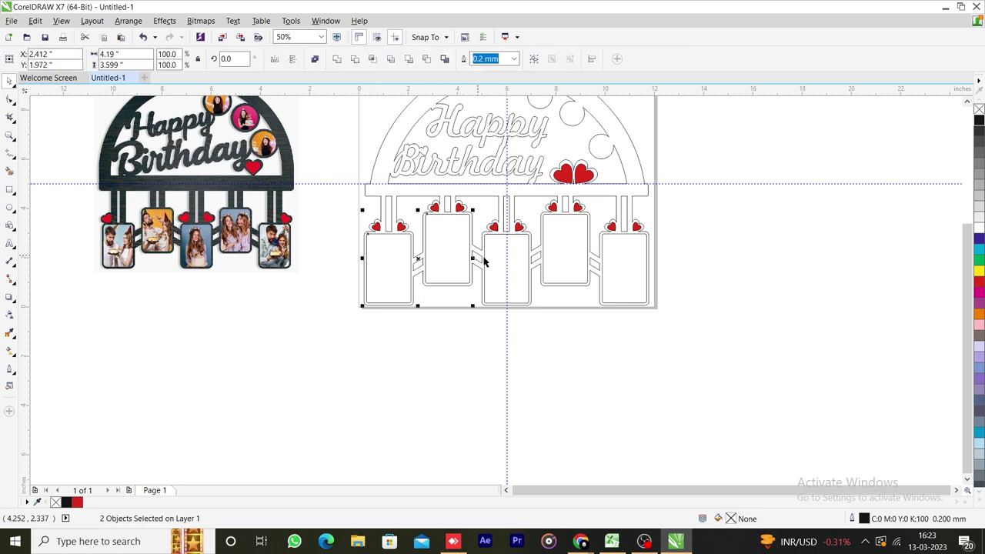
{"action": "left_click", "coordinate": [544, 260], "text": "shift"}
{"action": "left_click", "coordinate": [557, 336]}
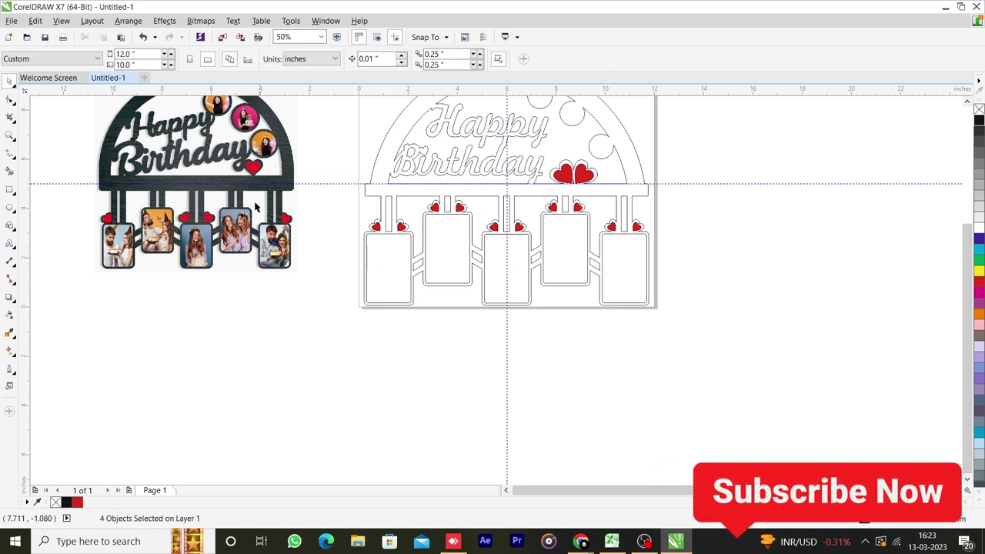
- Draw a circle about 0.91 inches across inside the lowest of the three photo rings and centre it there
{"action": "left_click", "coordinate": [9, 207]}
{"action": "scroll", "coordinate": [585, 146], "scroll_direction": "up", "scroll_amount": 2}
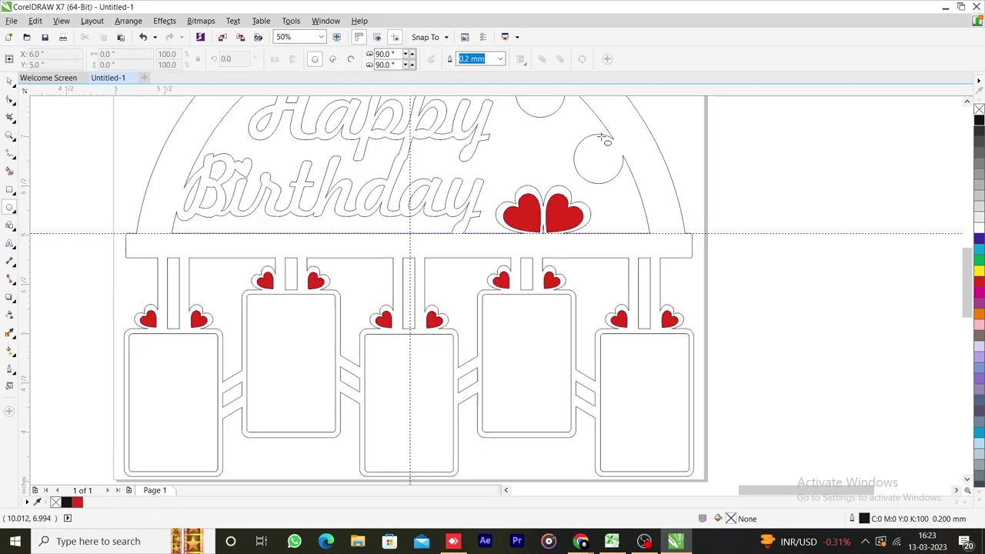
{"action": "left_click_drag", "start_coordinate": [562, 143], "coordinate": [628, 226]}
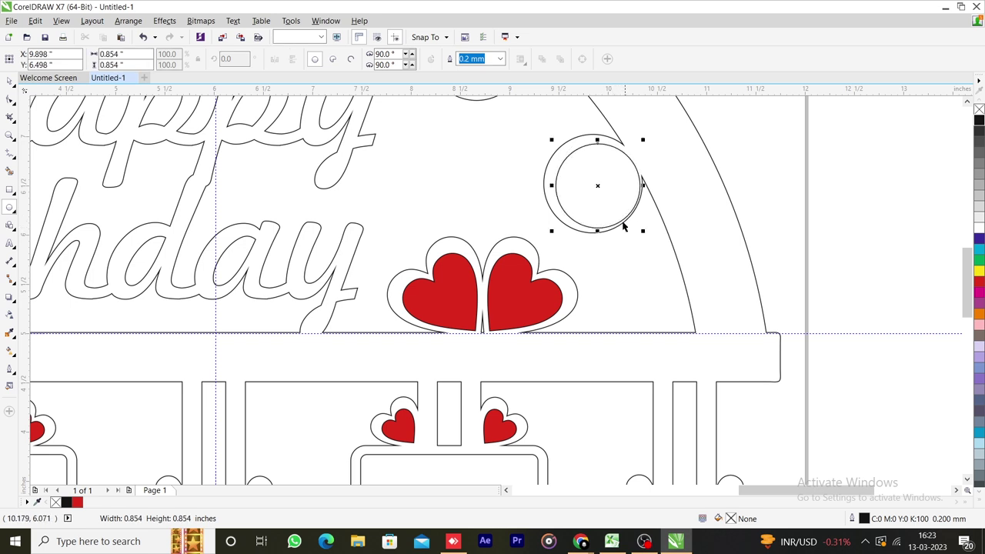
{"action": "left_click_drag", "start_coordinate": [598, 185], "coordinate": [591, 180]}
{"action": "left_click_drag", "start_coordinate": [636, 227], "coordinate": [641, 232]}
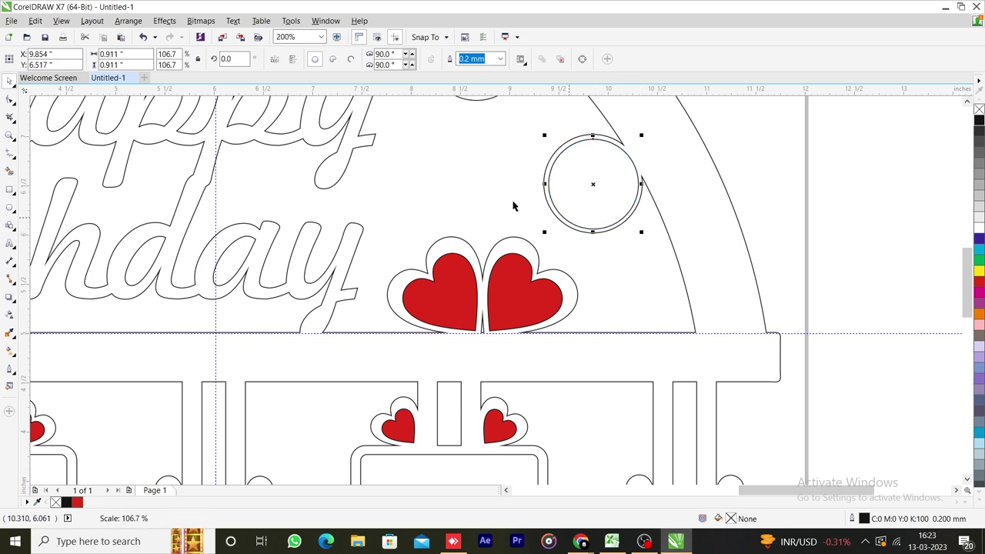
- Set the new inner circle's width and height to 0.8 inches
{"action": "left_click_drag", "start_coordinate": [136, 54], "coordinate": [72, 47]}
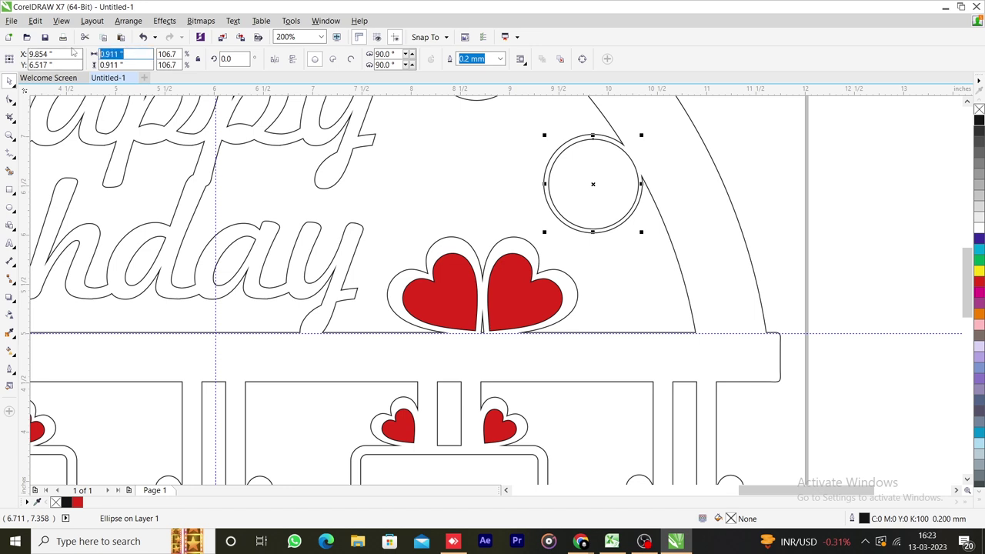
{"action": "type", "text": "0.8"}
{"action": "left_click_drag", "start_coordinate": [136, 64], "coordinate": [80, 64]}
{"action": "type", "text": "0.8"}
{"action": "key", "text": "Return"}
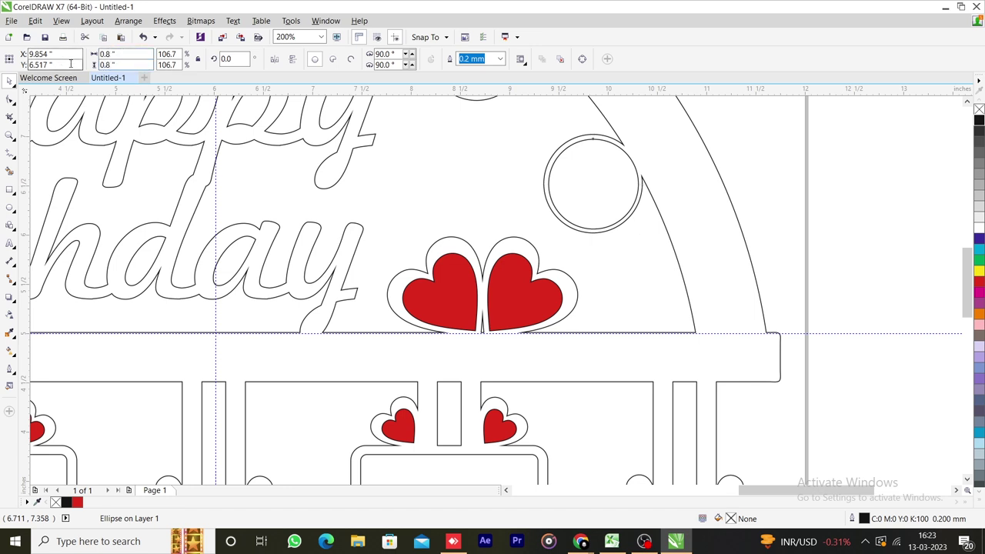
- Place copies of the 0.8-inch circle inside the middle and uppermost photo rings, centring the uppermost one at X 7.367 and Y 8.54 inches
{"action": "scroll", "coordinate": [484, 196], "scroll_direction": "down", "scroll_amount": 2}
{"action": "left_click_drag", "start_coordinate": [536, 191], "coordinate": [479, 125]}
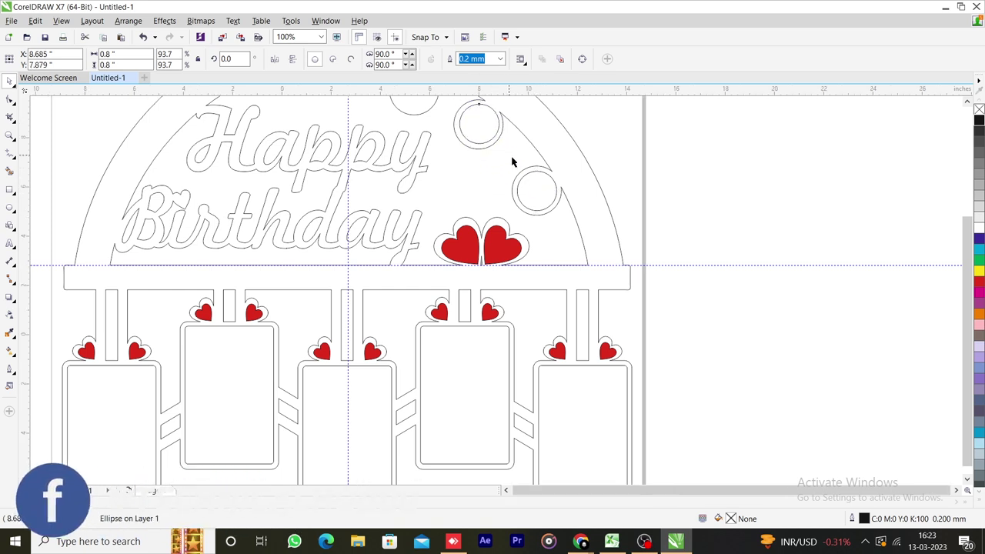
{"action": "scroll", "coordinate": [503, 143], "scroll_direction": "down", "scroll_amount": 2}
{"action": "left_click", "coordinate": [465, 135]}
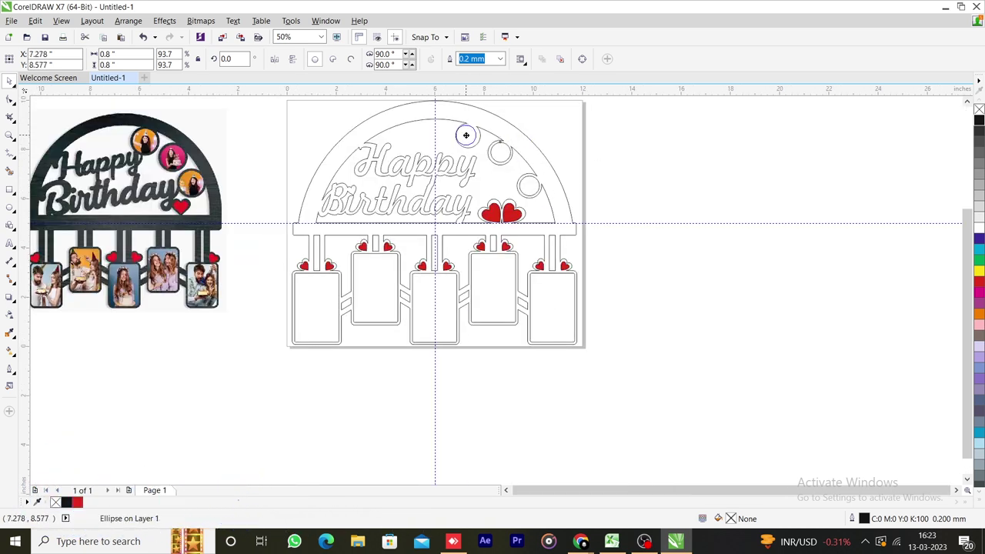
{"action": "scroll", "coordinate": [465, 135], "scroll_direction": "up", "scroll_amount": 4}
{"action": "left_click_drag", "start_coordinate": [466, 136], "coordinate": [475, 138]}
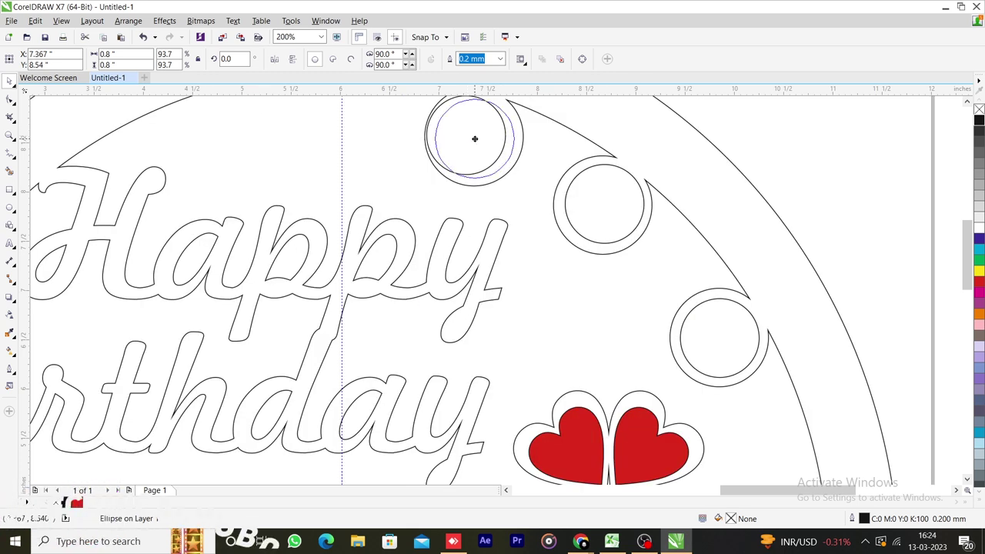
- Nudge the middle ring's inner circle slightly down and left to X 8.675 and Y 7.859 inches to centre it
{"action": "left_click", "coordinate": [621, 202]}
{"action": "key", "text": "Down"}
{"action": "key", "text": "Down"}
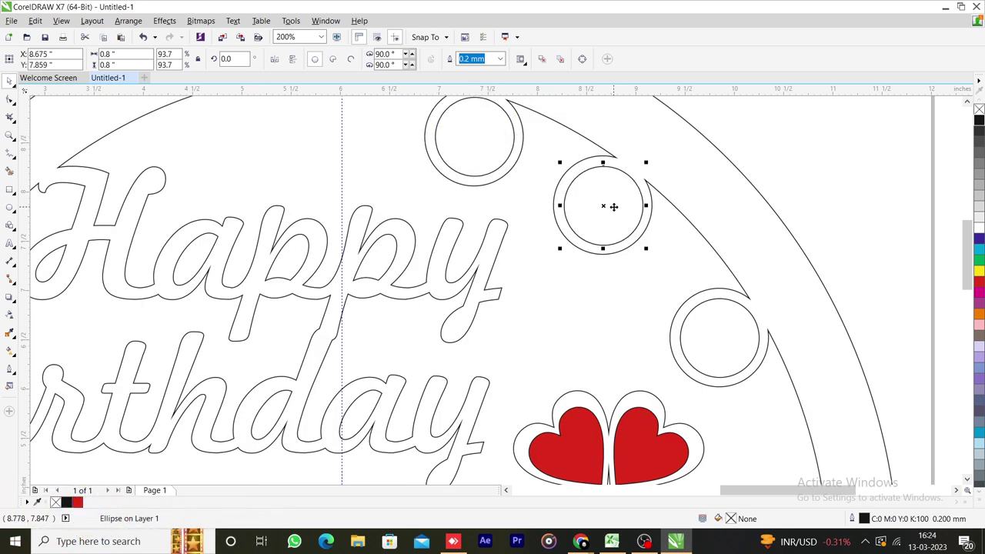
{"action": "key", "text": "Up"}
{"action": "key", "text": "Right"}
{"action": "left_click", "coordinate": [744, 352]}
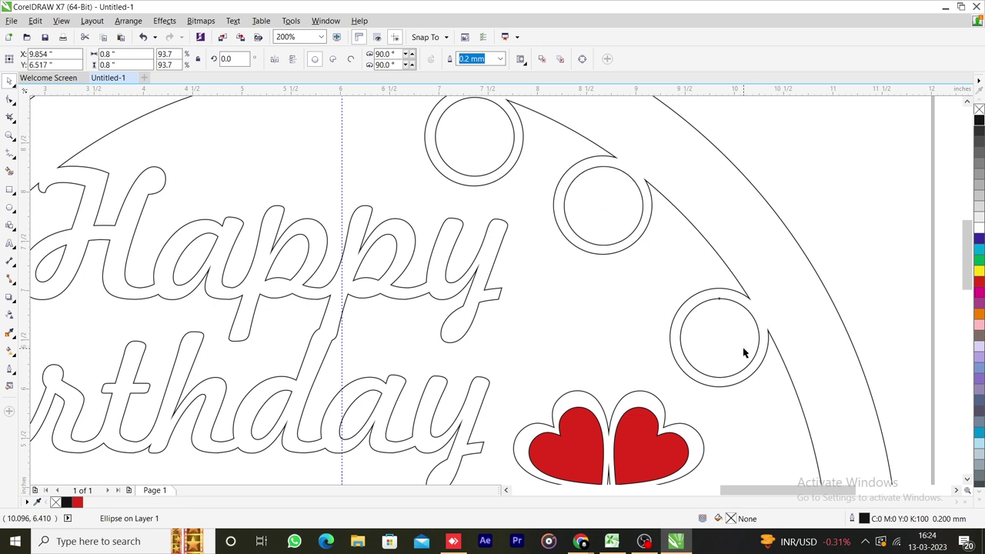
{"action": "key", "text": "Right"}
{"action": "key", "text": "Escape"}
- Fill the three inner photo circles and the five inner panel rectangles with yellow
{"action": "scroll", "coordinate": [705, 279], "scroll_direction": "down", "scroll_amount": 2}
{"action": "left_click", "coordinate": [660, 247]}
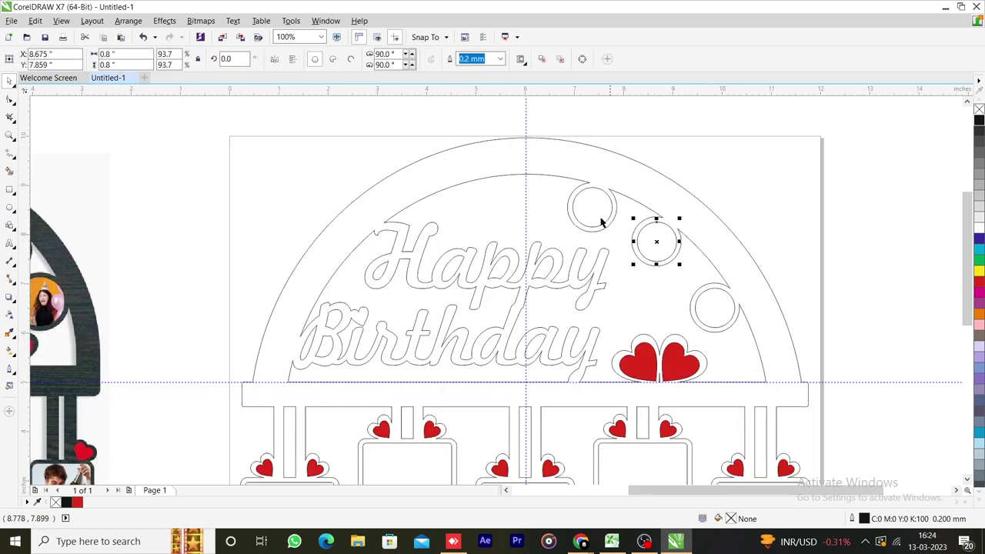
{"action": "left_click", "coordinate": [593, 205], "text": "shift"}
{"action": "left_click", "coordinate": [726, 312], "text": "shift"}
{"action": "scroll", "coordinate": [679, 215], "scroll_direction": "down", "scroll_amount": 2}
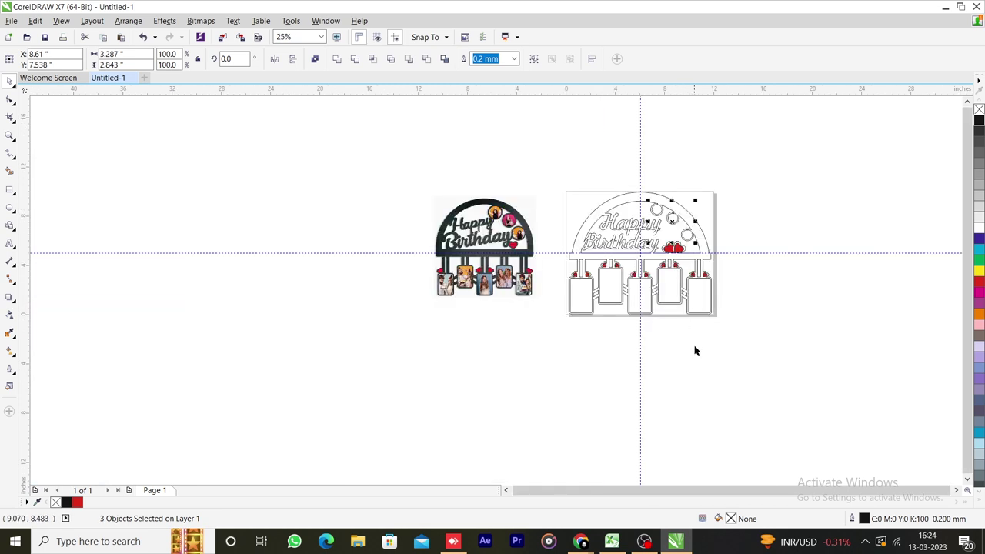
{"action": "left_click", "coordinate": [694, 293], "text": "shift"}
{"action": "left_click", "coordinate": [635, 300], "text": "shift"}
{"action": "left_click", "coordinate": [605, 283], "text": "shift"}
{"action": "left_click", "coordinate": [582, 292], "text": "shift"}
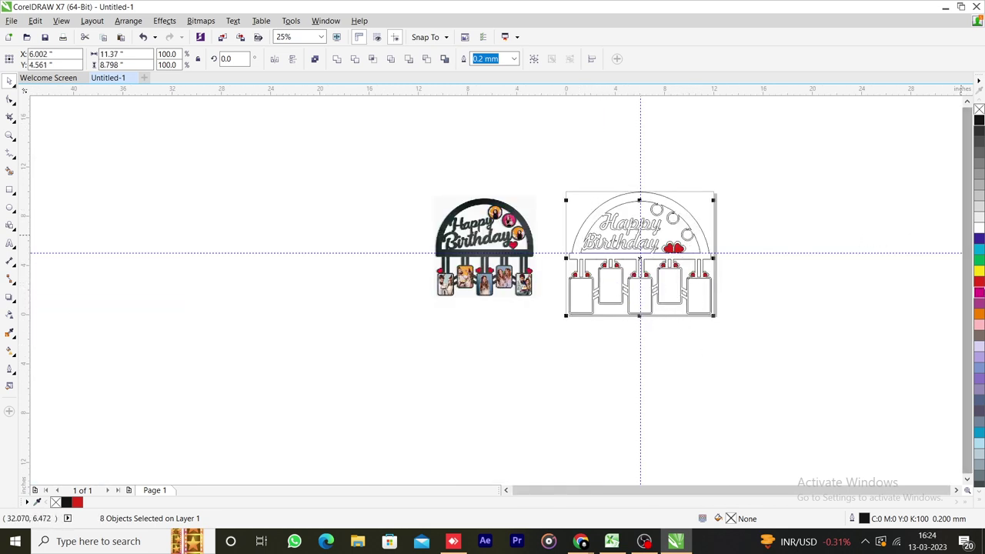
{"action": "left_click", "coordinate": [978, 271]}
{"action": "left_click", "coordinate": [928, 308]}
- Fill the welded frame outline, including the Happy Birthday lettering, with black
{"action": "scroll", "coordinate": [708, 269], "scroll_direction": "up", "scroll_amount": 1}
{"action": "scroll", "coordinate": [709, 269], "scroll_direction": "up", "scroll_amount": 1}
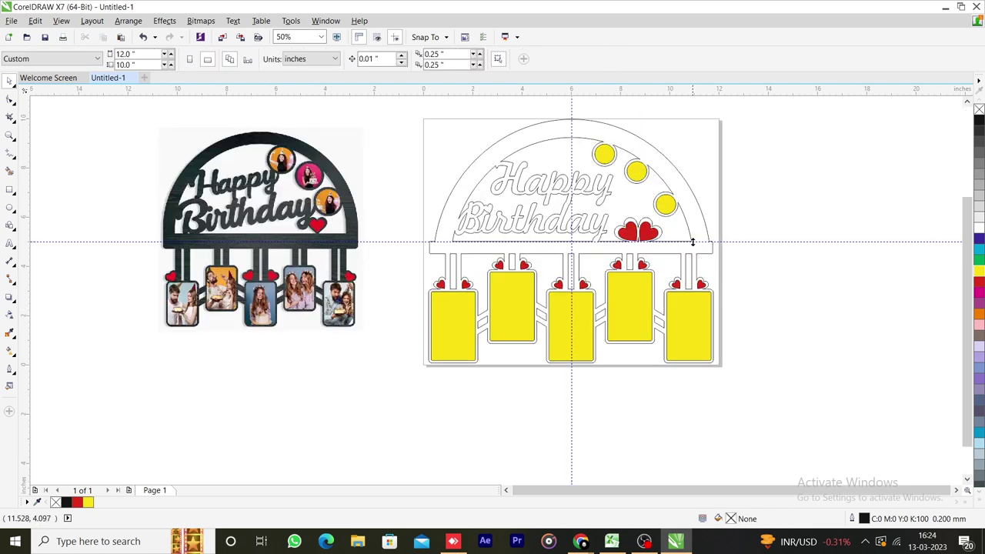
{"action": "left_click", "coordinate": [695, 246]}
{"action": "left_click", "coordinate": [695, 248]}
{"action": "left_click", "coordinate": [978, 122]}
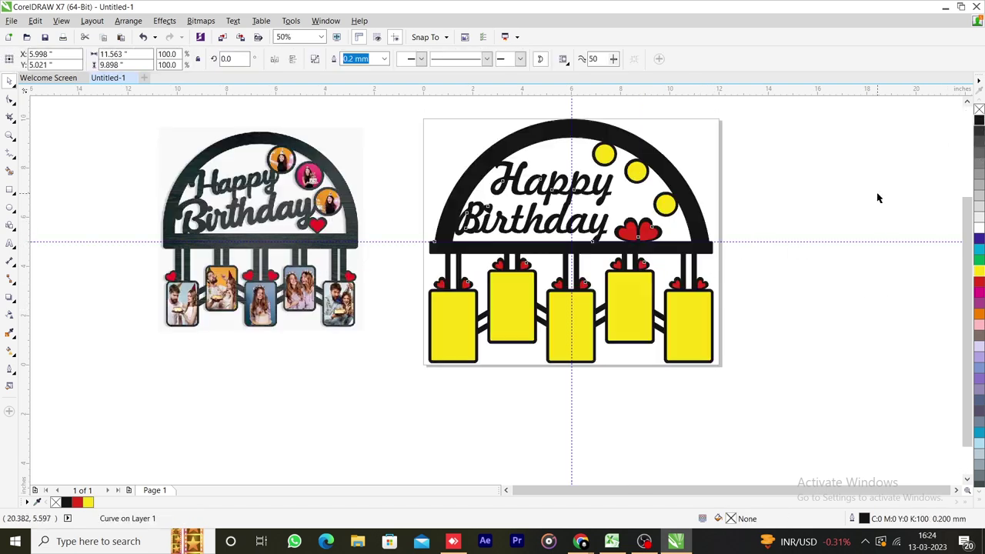
{"action": "left_click", "coordinate": [878, 193]}
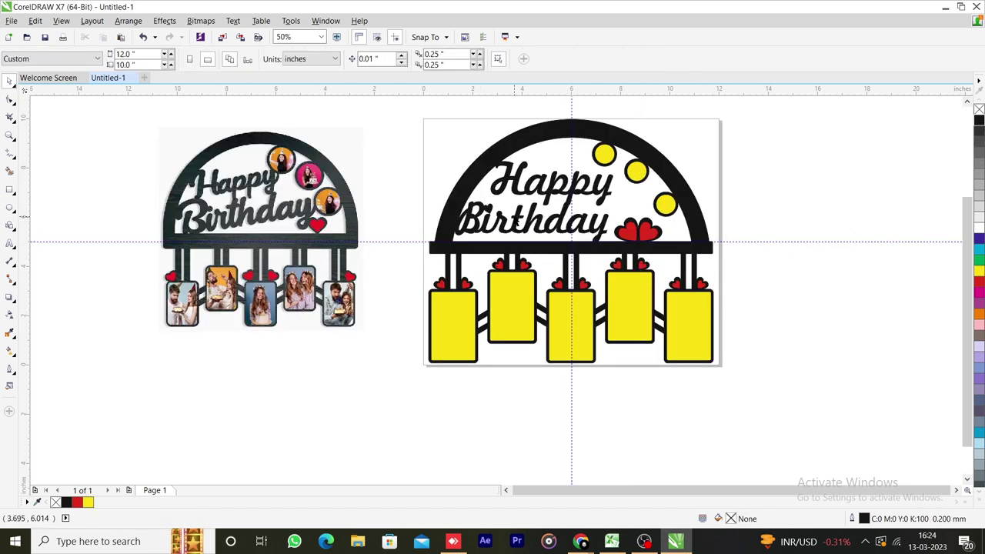
{"action": "scroll", "coordinate": [517, 221], "scroll_direction": "up", "scroll_amount": 2}
{"action": "scroll", "coordinate": [516, 218], "scroll_direction": "down", "scroll_amount": 2}
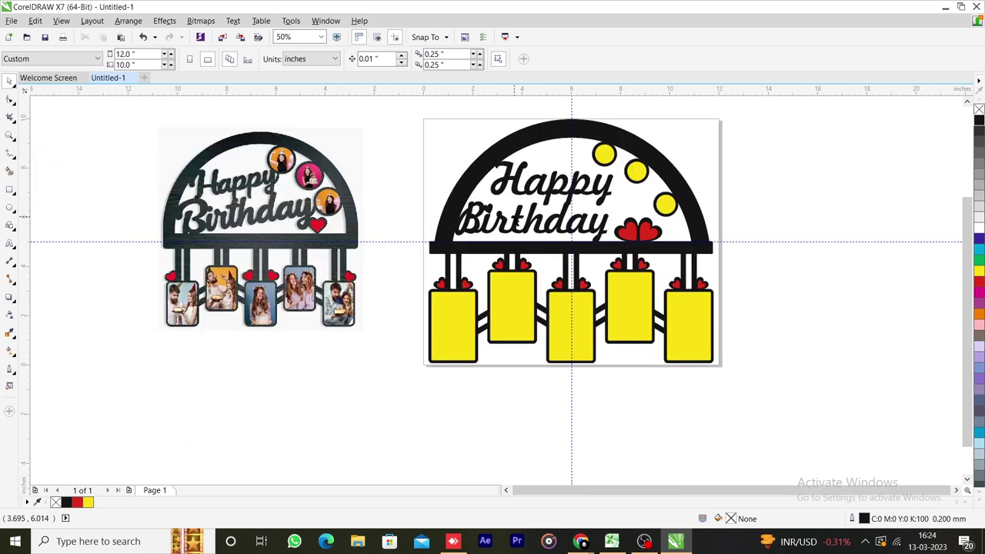